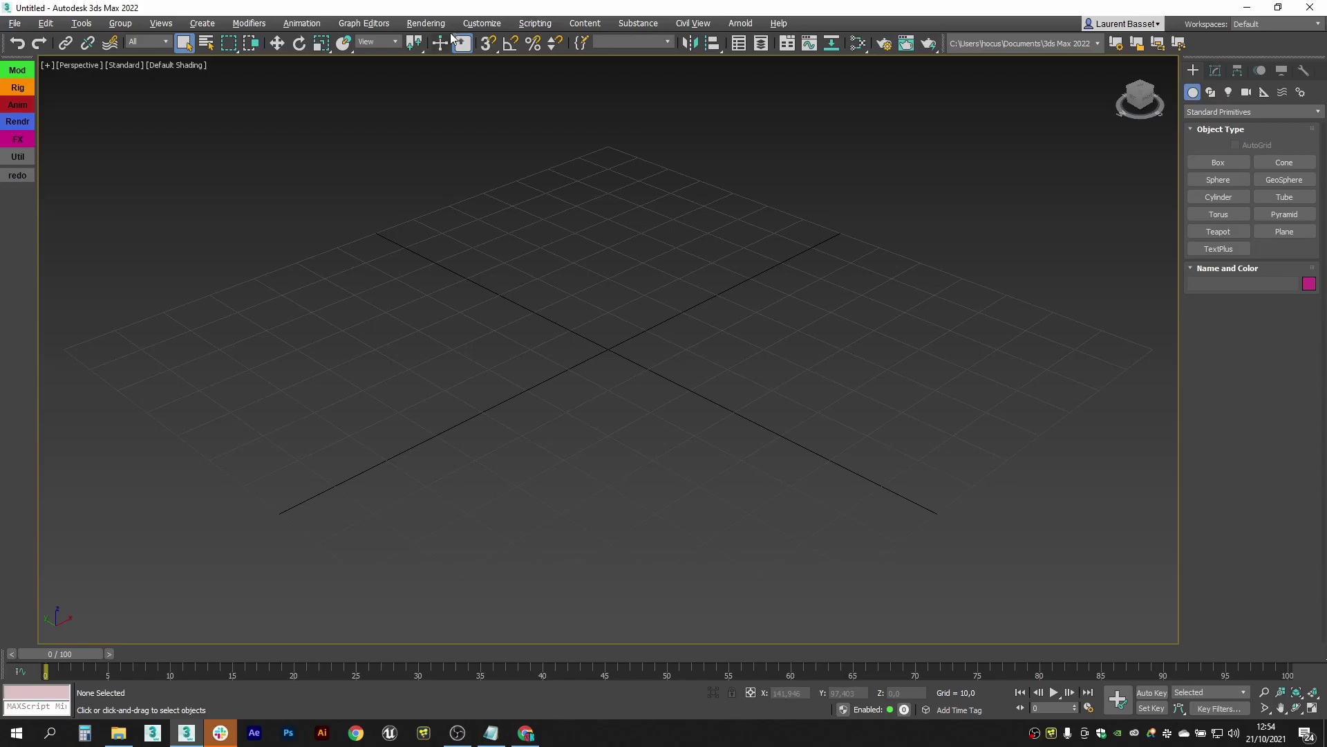
Add the Bookmarks action from the kinematicLab category to the main toolbar through Customize User Interface
{"action": "left_click", "coordinate": [480, 25]}
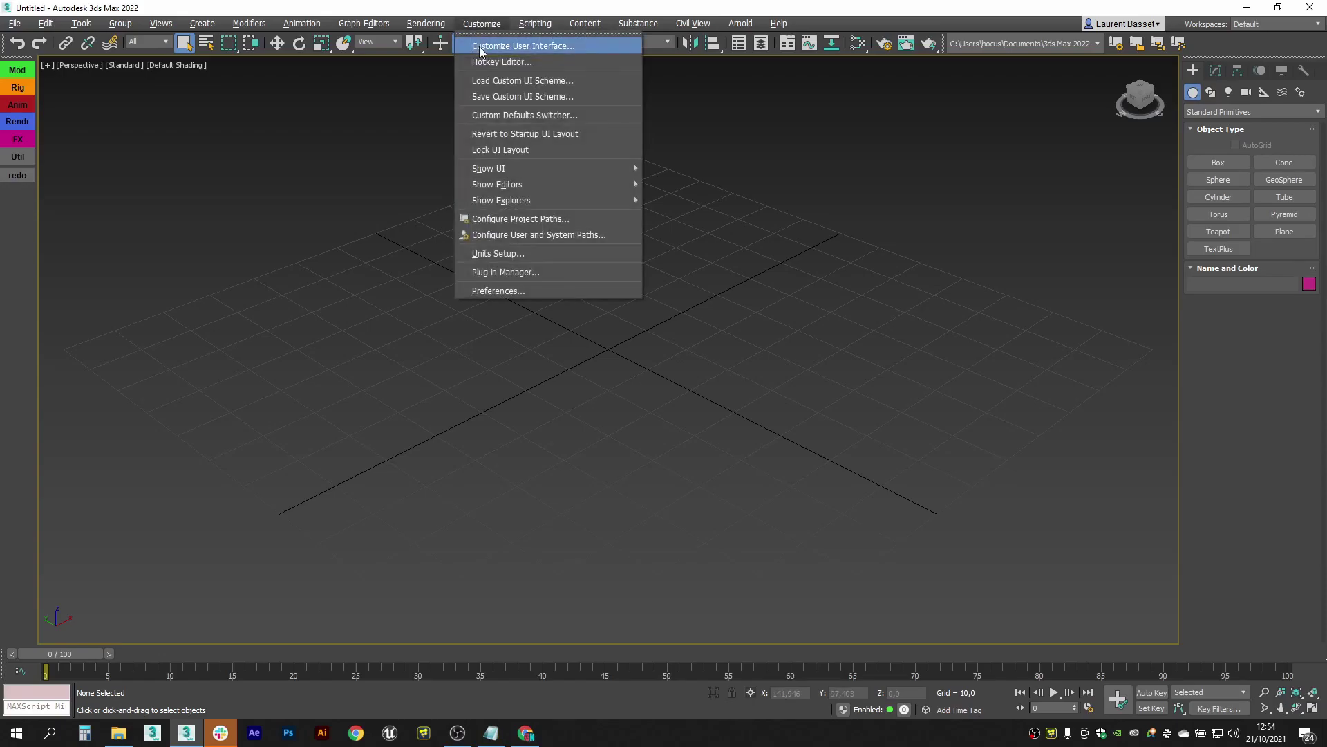
{"action": "left_click", "coordinate": [517, 46]}
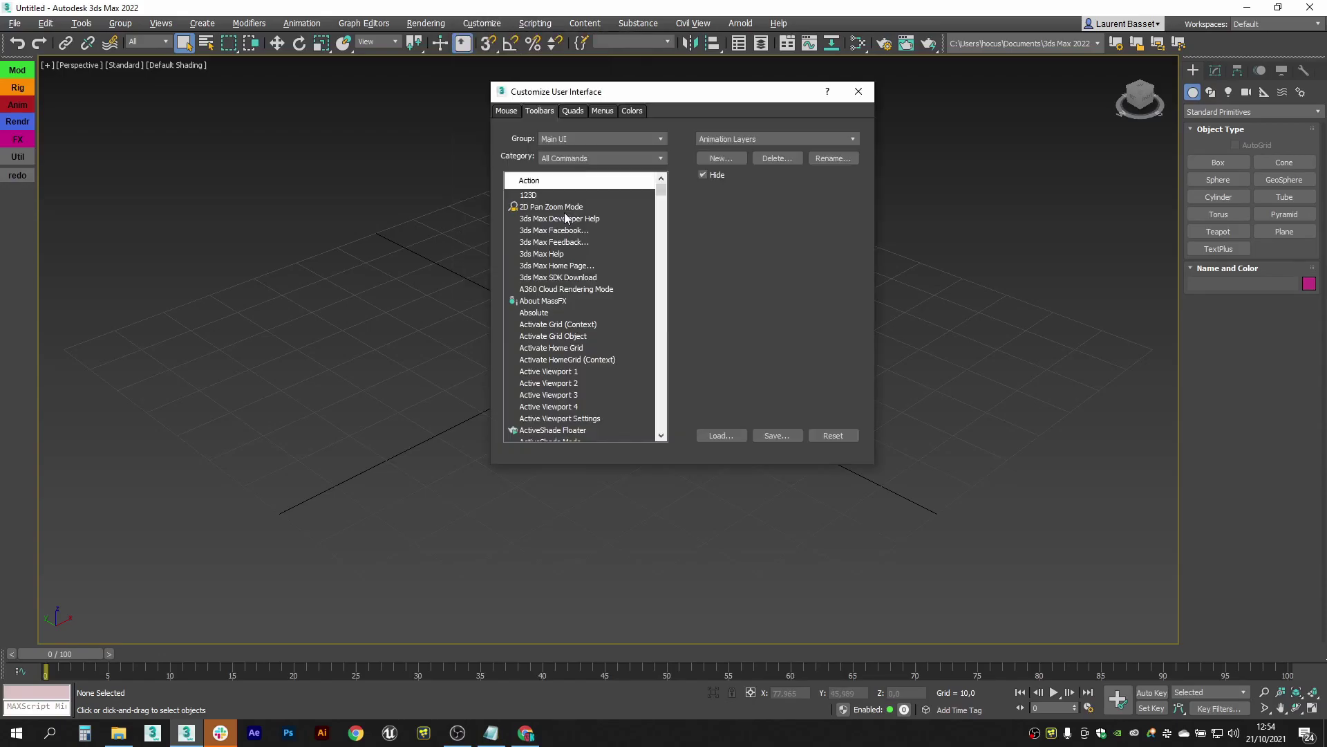
{"action": "left_click", "coordinate": [589, 158]}
{"action": "left_click_drag", "start_coordinate": [664, 190], "coordinate": [659, 235]}
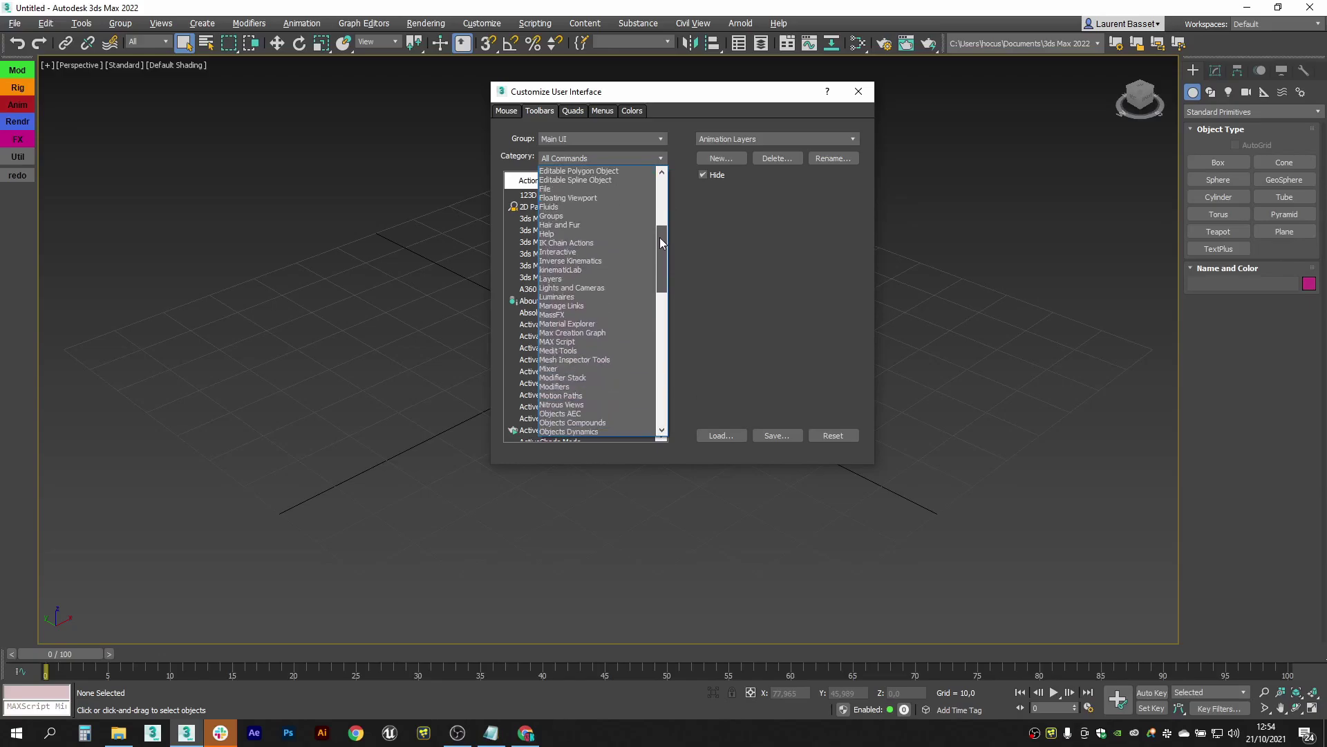
{"action": "left_click", "coordinate": [571, 270]}
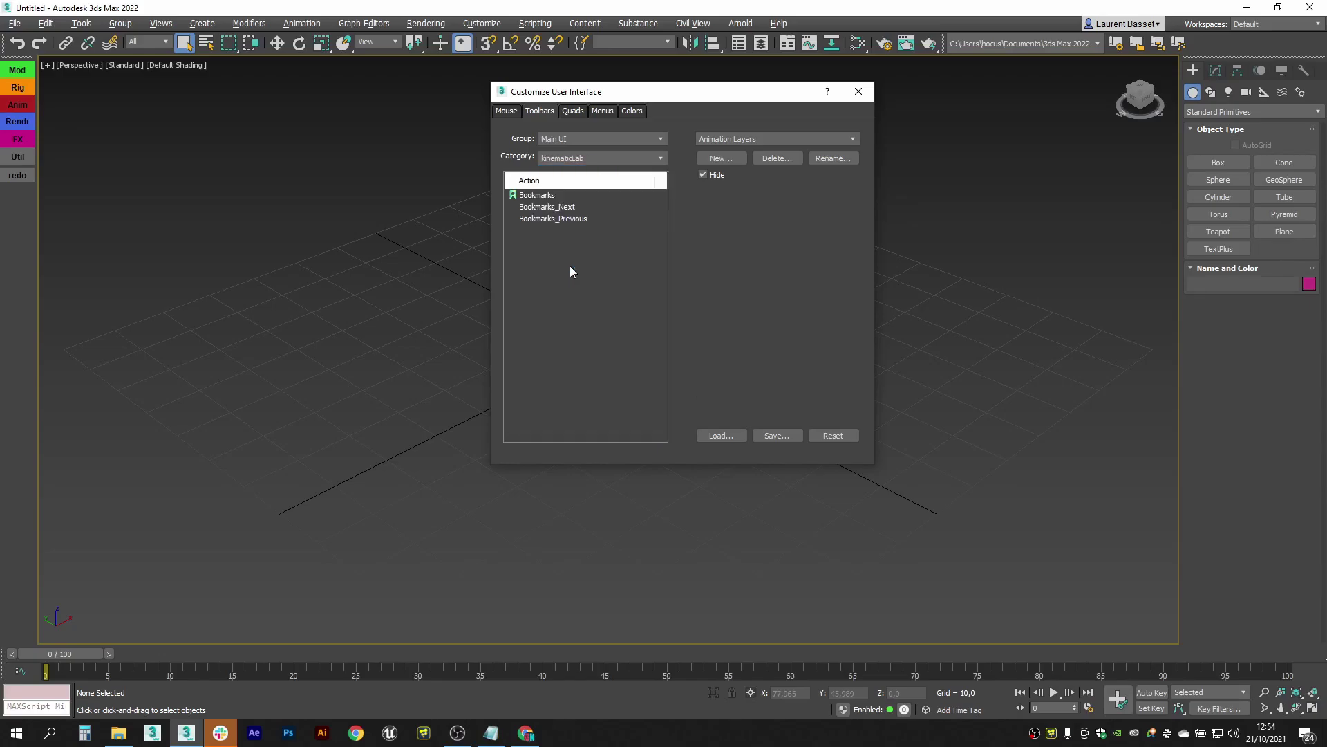
{"action": "left_click", "coordinate": [534, 198]}
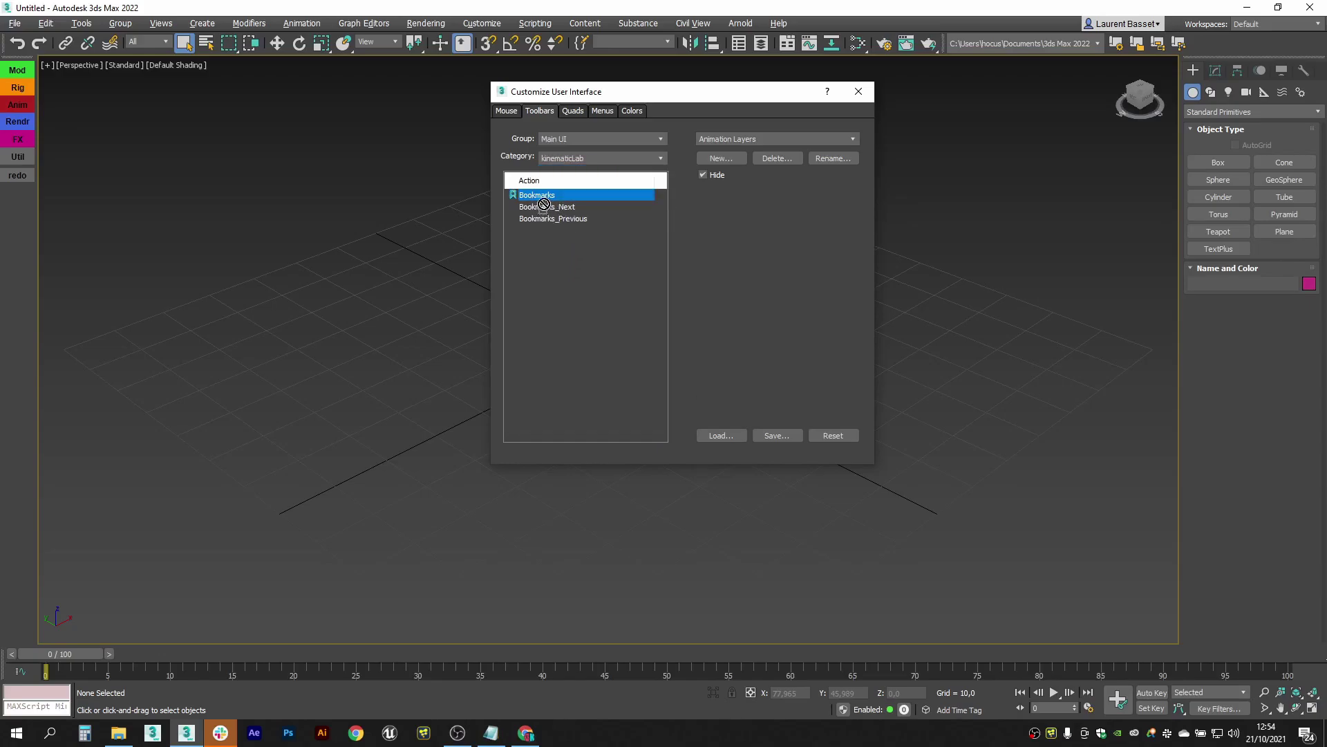
{"action": "left_click_drag", "start_coordinate": [883, 46], "coordinate": [883, 45]}
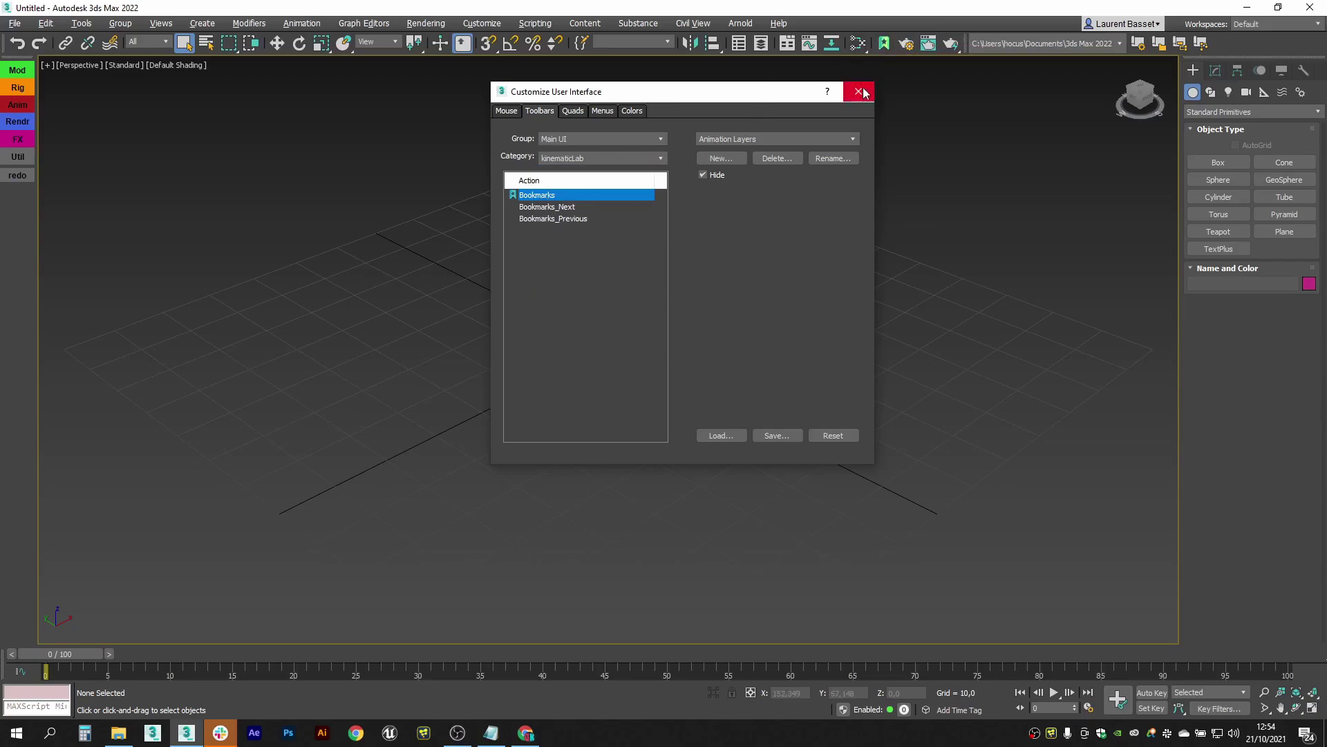
{"action": "left_click", "coordinate": [859, 91]}
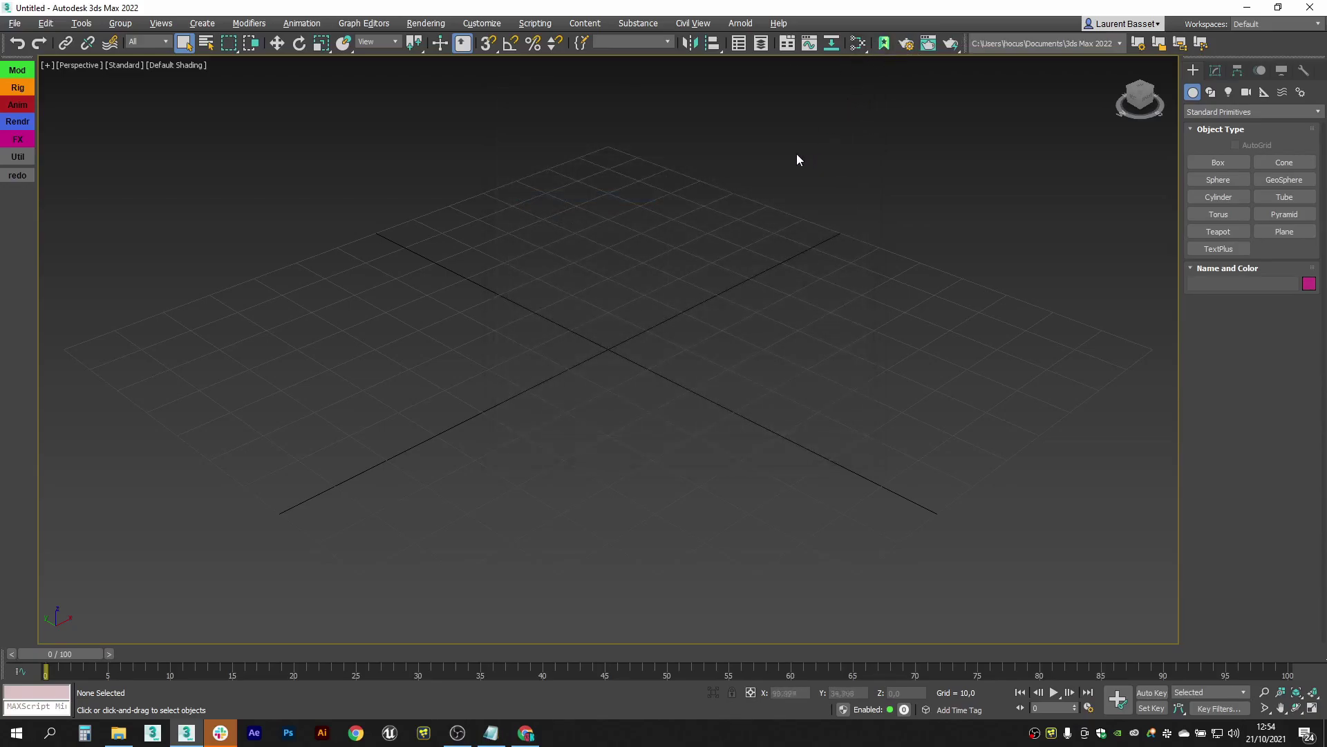
Search the Hotkey Editor actions for "book" and assign the Right arrow as the hotkey for Bookmarks_Next
{"action": "left_click", "coordinate": [482, 23]}
{"action": "left_click", "coordinate": [505, 62]}
{"action": "left_click_drag", "start_coordinate": [829, 325], "coordinate": [505, 115]}
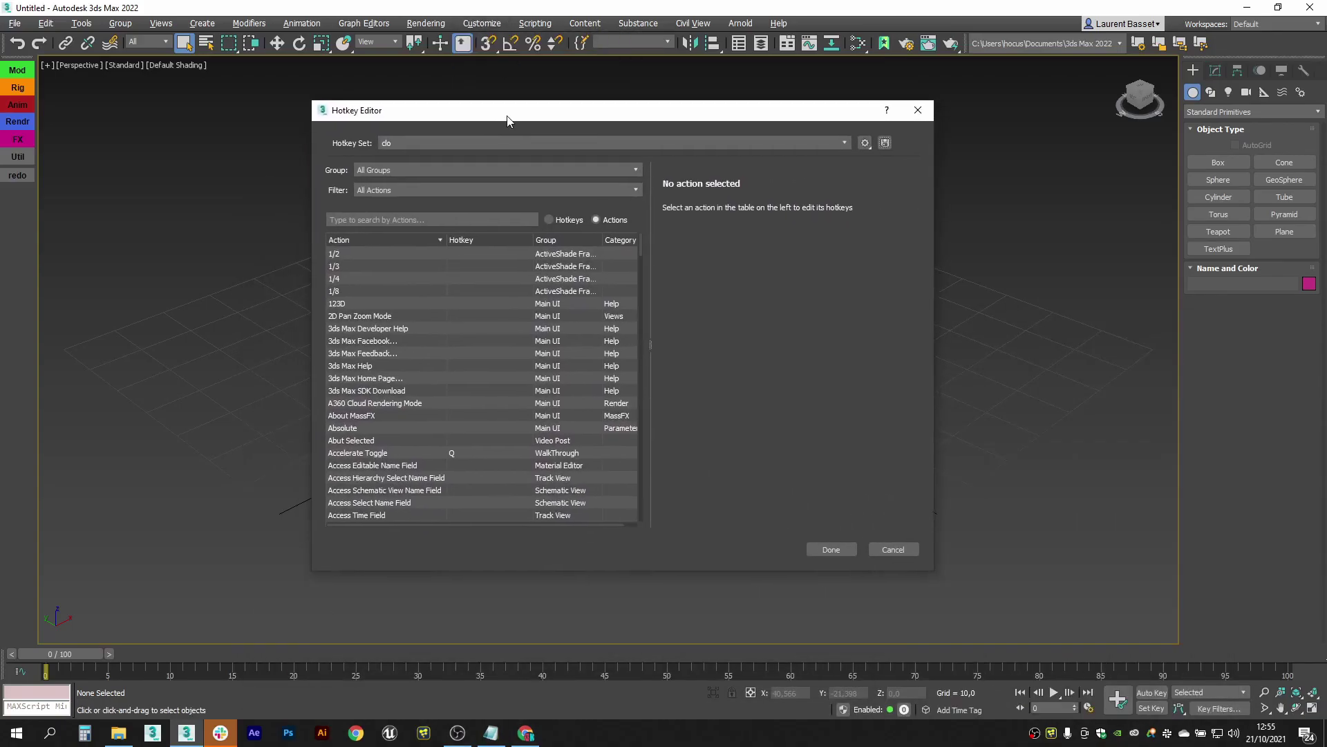
{"action": "left_click", "coordinate": [408, 217]}
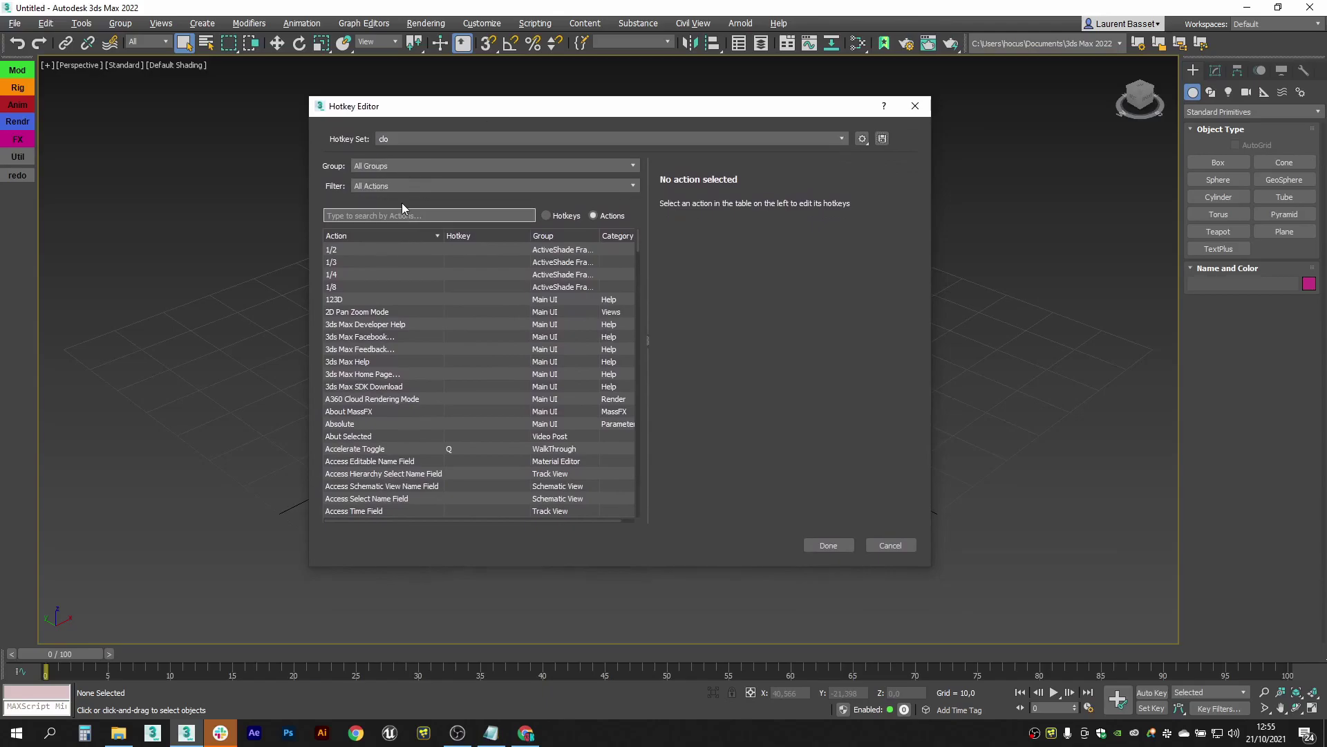
{"action": "type", "text": "book"}
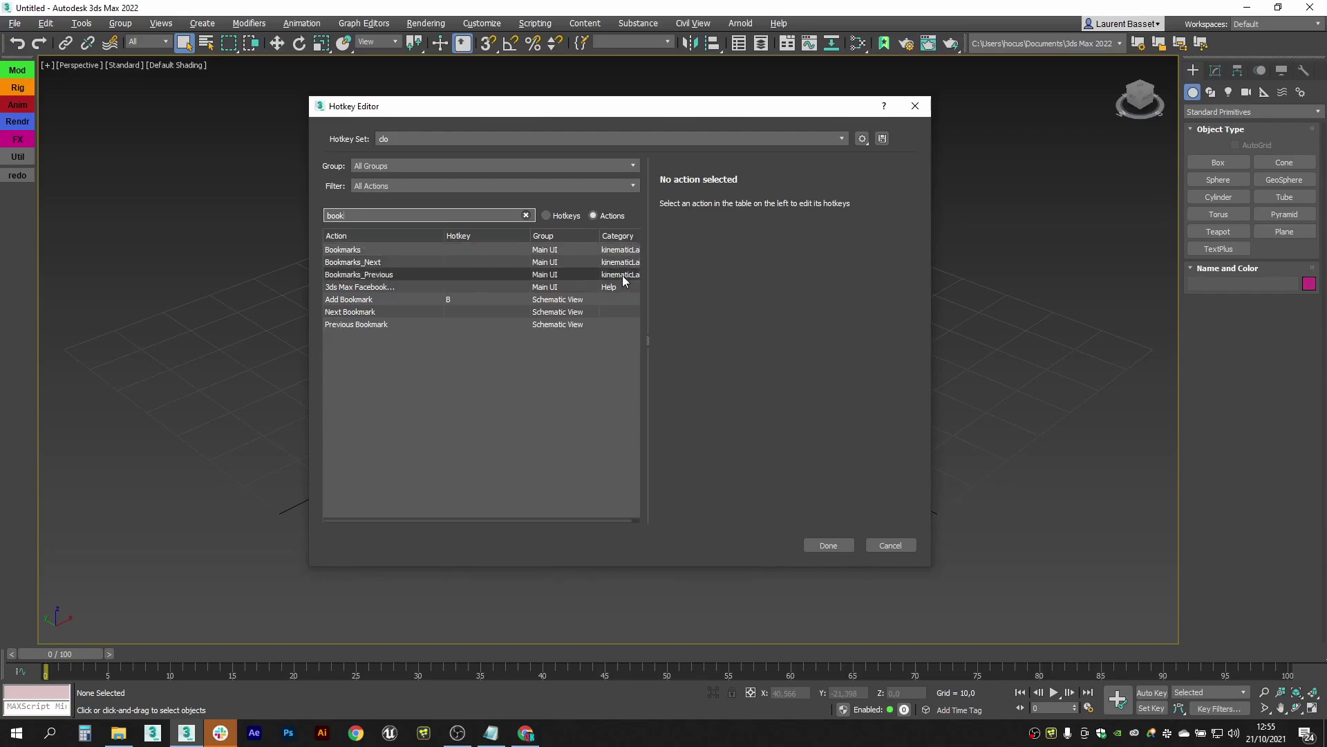
{"action": "left_click", "coordinate": [379, 264]}
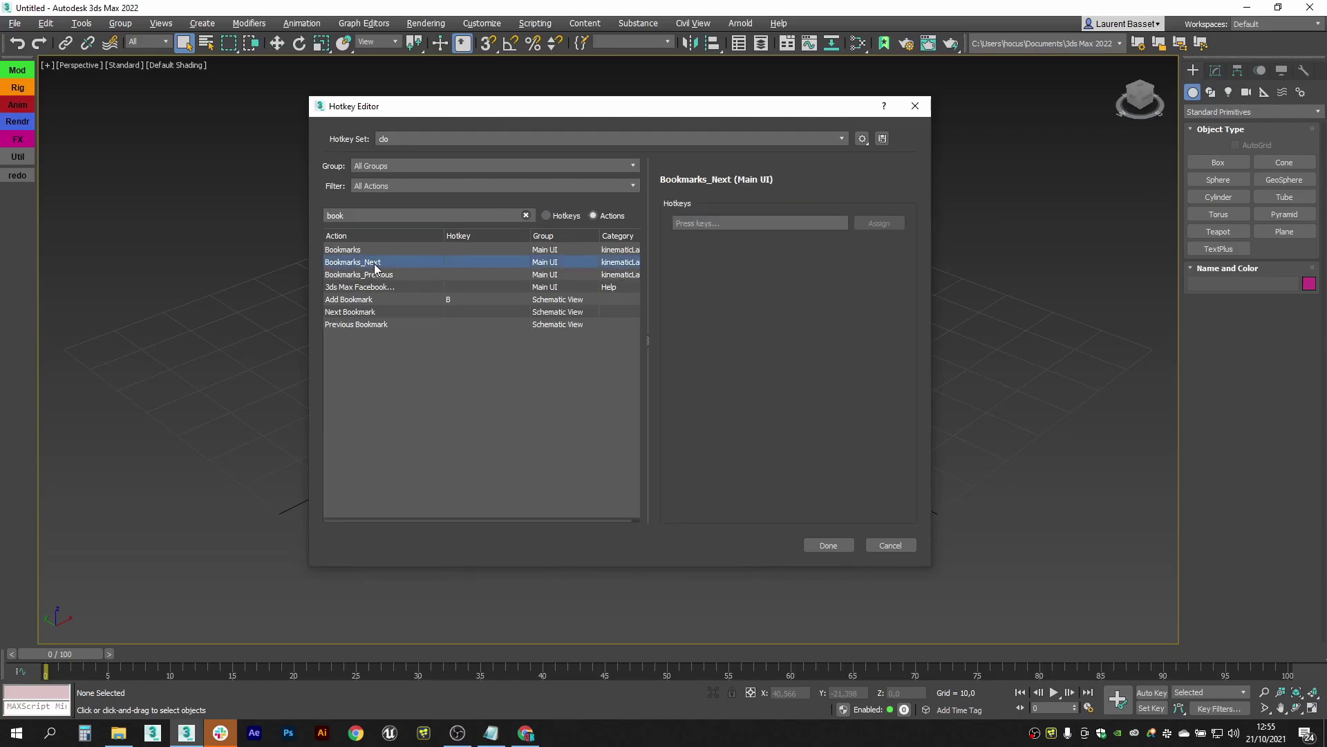
{"action": "left_click", "coordinate": [746, 225]}
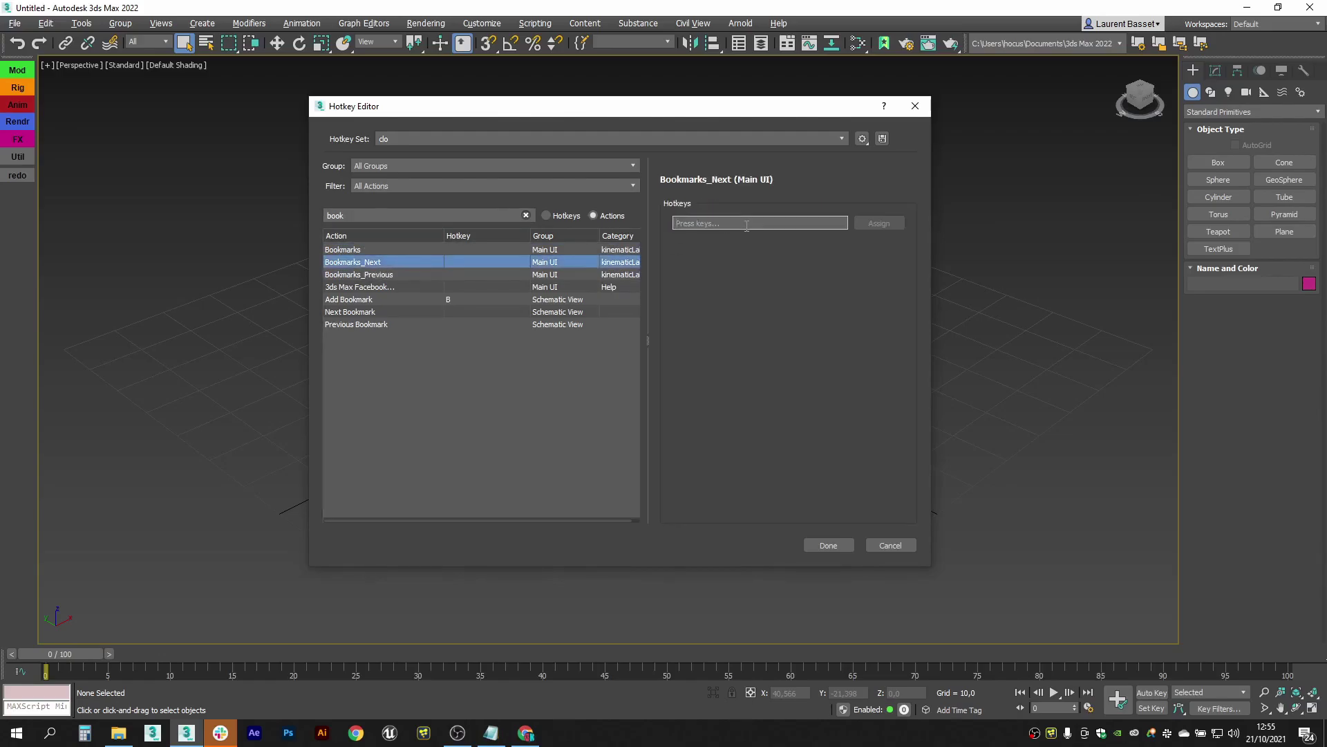
{"action": "key", "text": "Right"}
{"action": "left_click", "coordinate": [879, 223]}
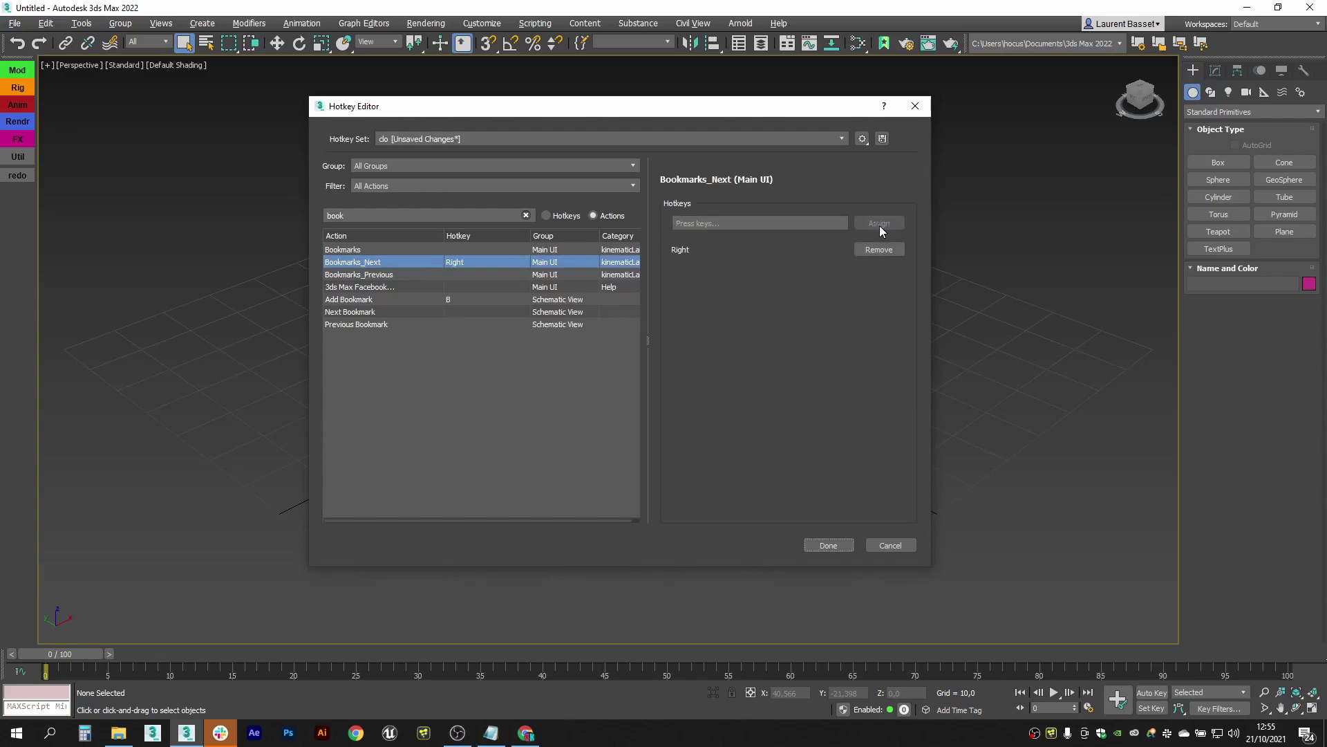
Assign the Left arrow as the hotkey for Bookmarks_Previous and save the hotkey changes
{"action": "left_click", "coordinate": [385, 277]}
{"action": "left_click", "coordinate": [712, 225]}
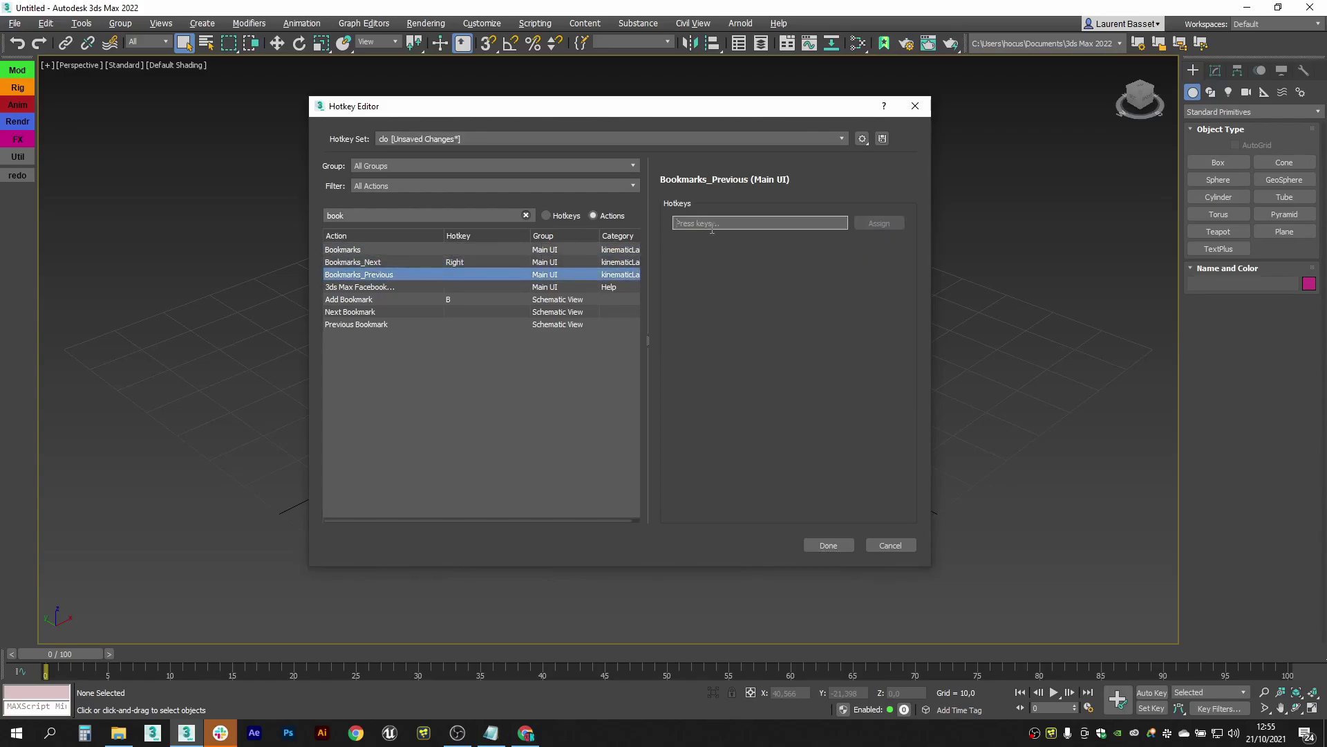
{"action": "key", "text": "Left"}
{"action": "left_click", "coordinate": [873, 223]}
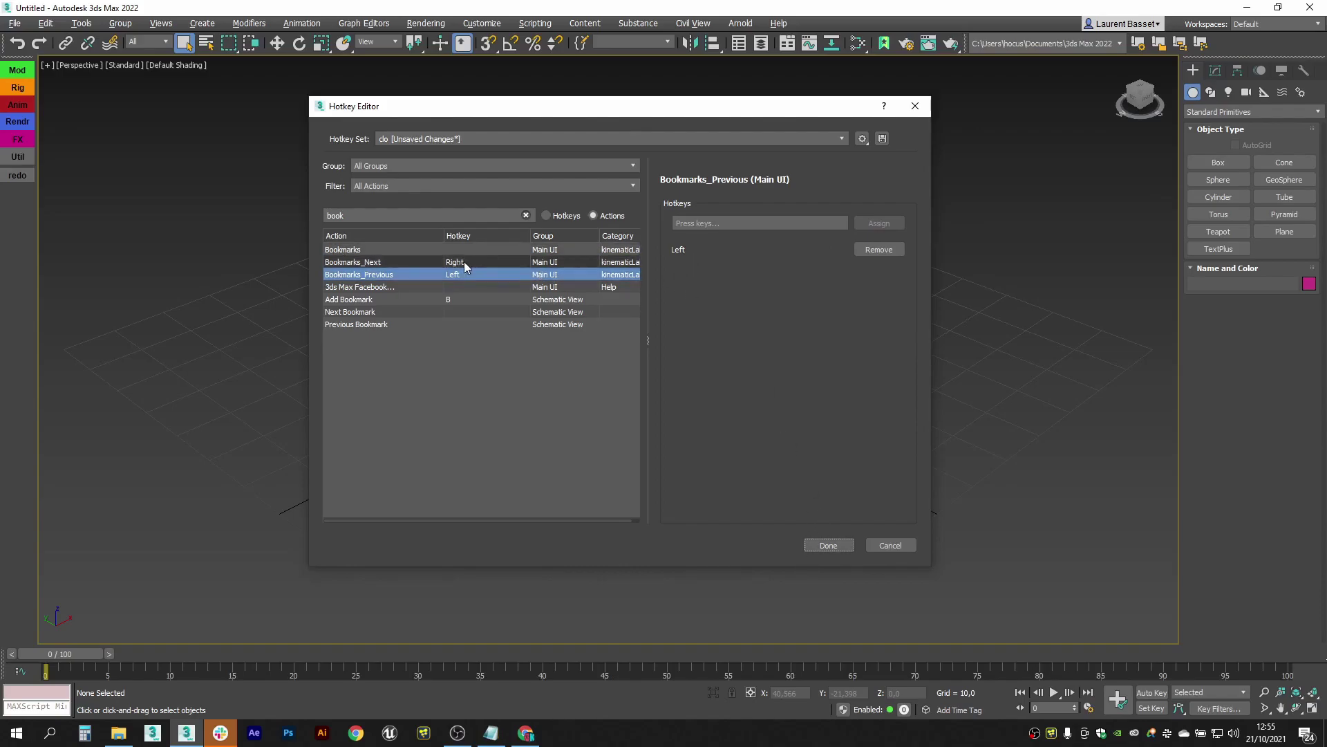
{"action": "left_click", "coordinate": [827, 546]}
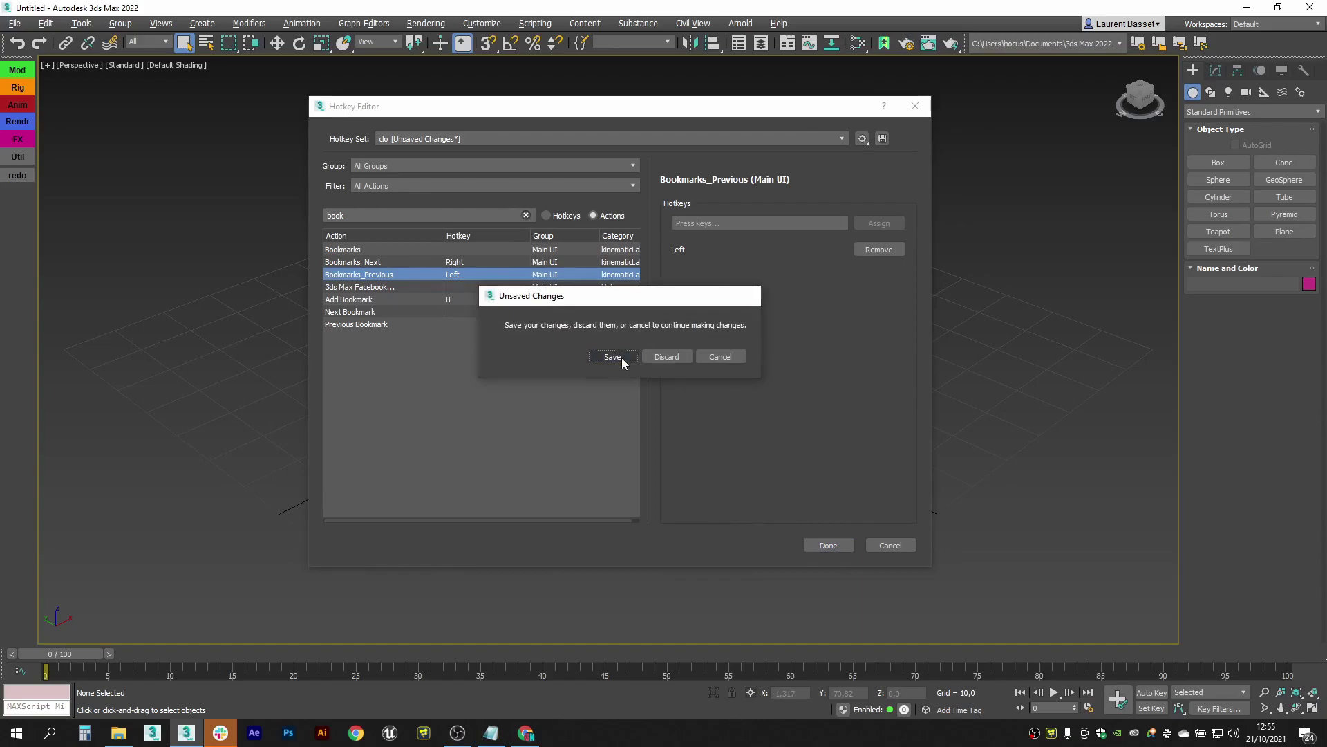
{"action": "left_click", "coordinate": [612, 357]}
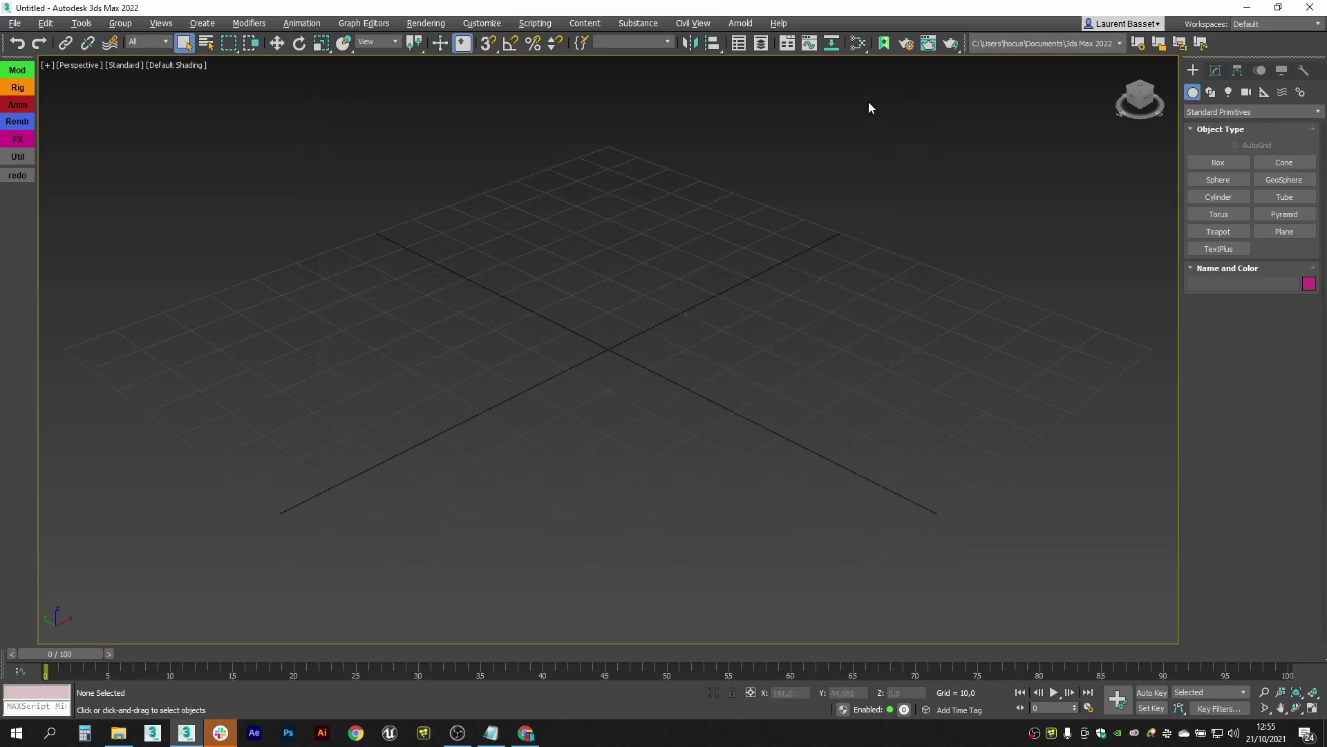
Show the bookmark track and create a bookmark spanning frames 37 to 58, named "test bookmark"
{"action": "left_click", "coordinate": [885, 41]}
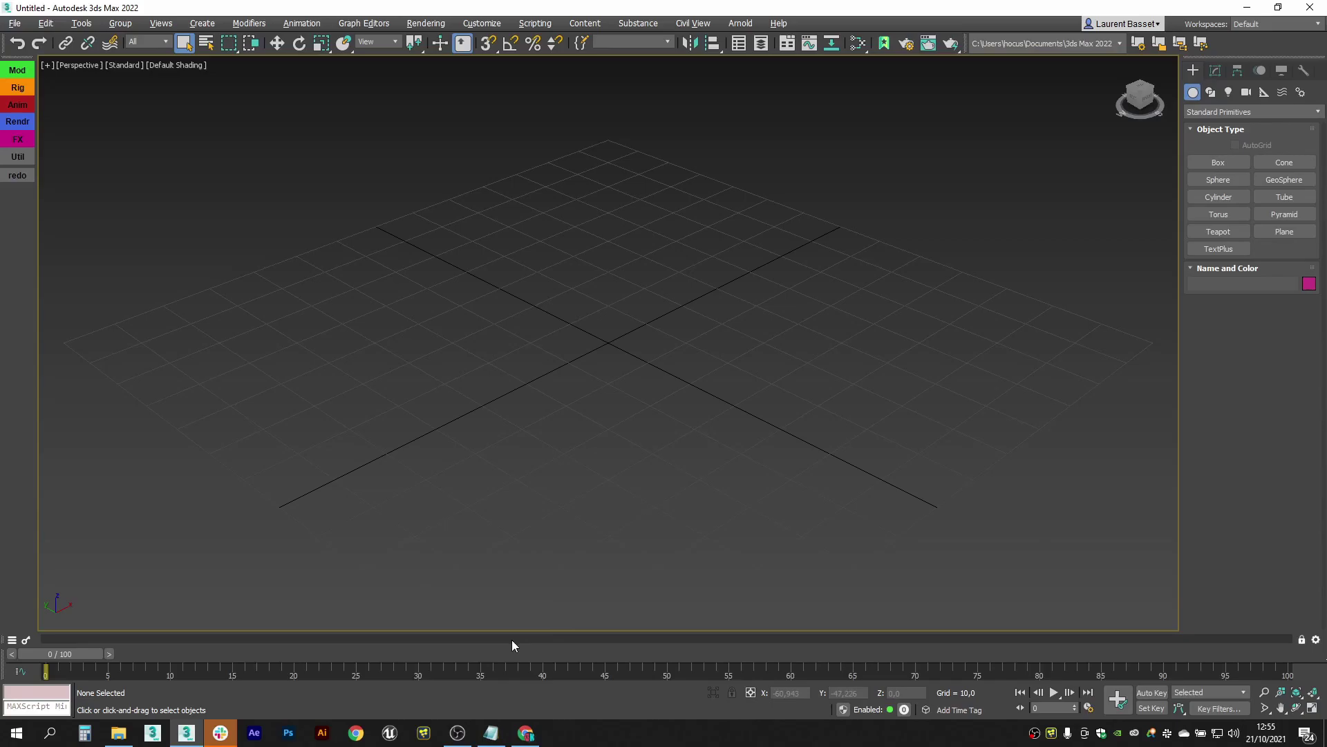
{"action": "left_click_drag", "start_coordinate": [512, 645], "coordinate": [768, 637]}
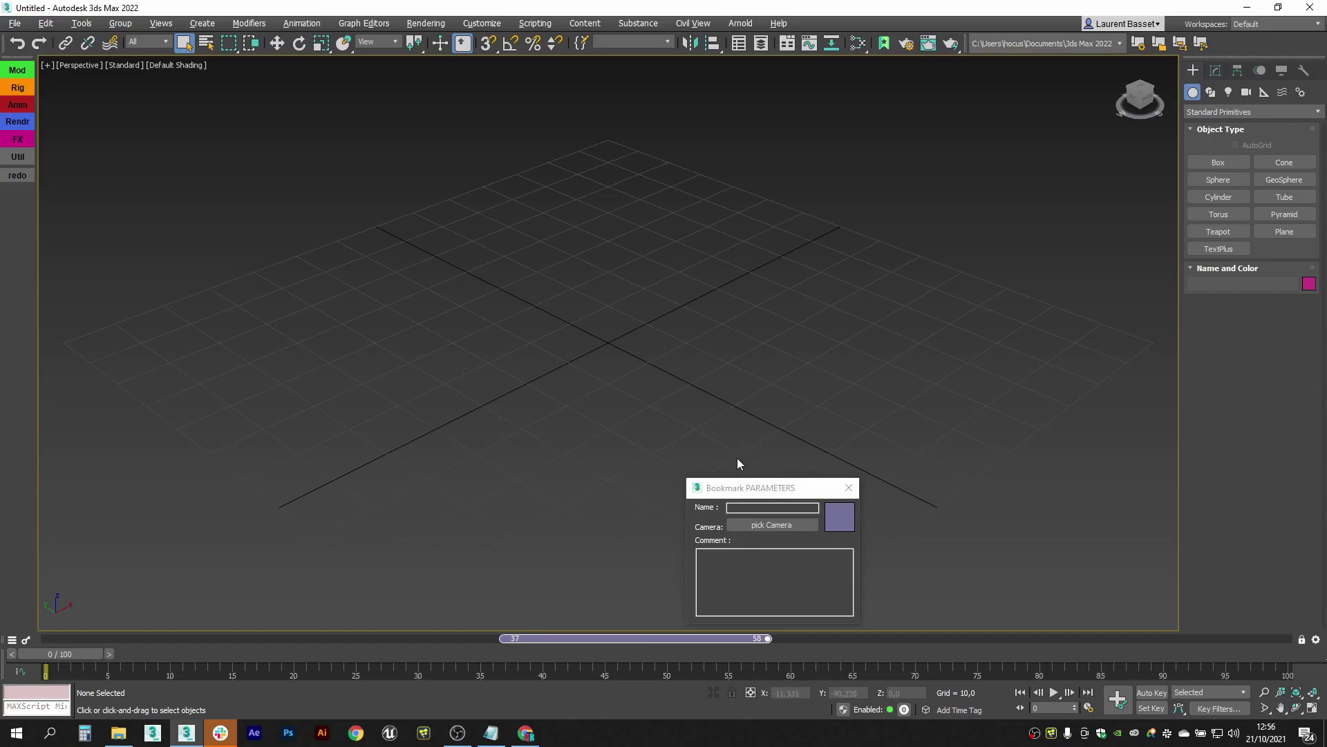
{"action": "left_click_drag", "start_coordinate": [757, 487], "coordinate": [701, 468]}
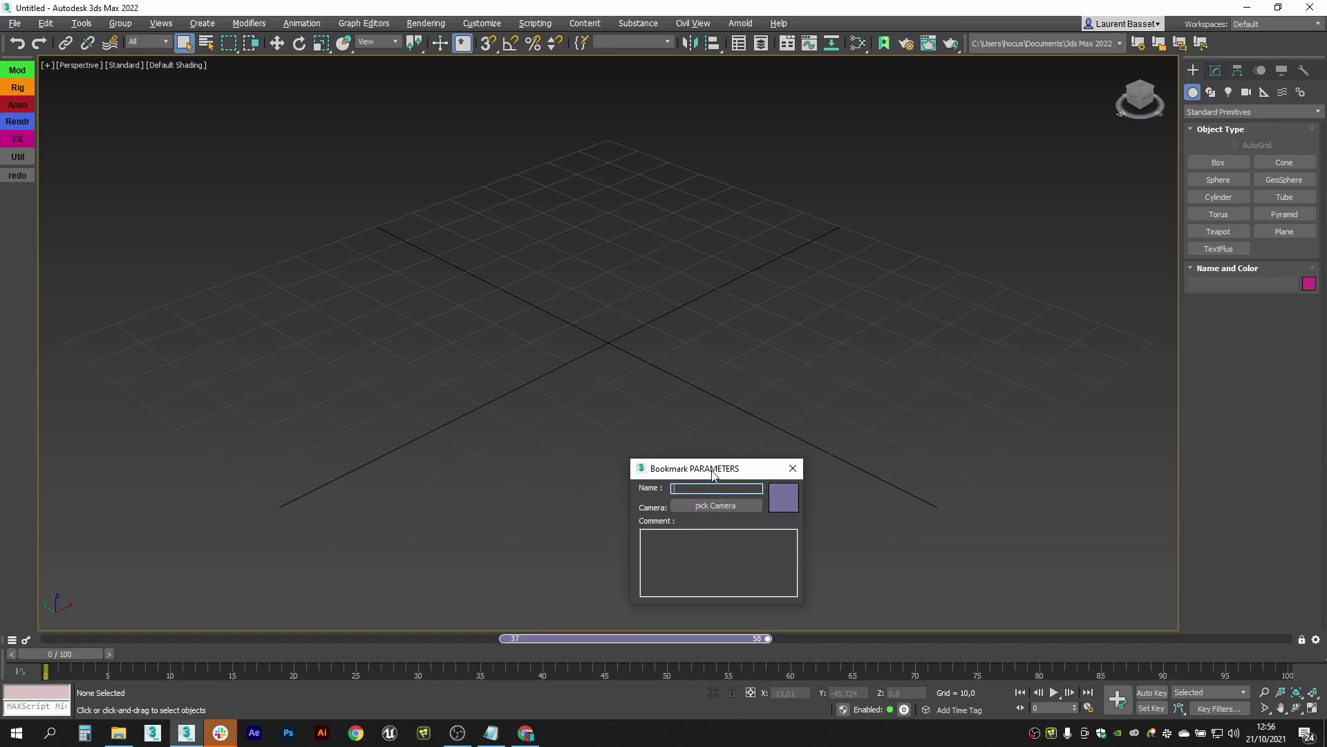
{"action": "type", "text": "test bookmark"}
Change the test bookmark's color to dark yellow with RGB 58, 37, 0
{"action": "left_click", "coordinate": [788, 499]}
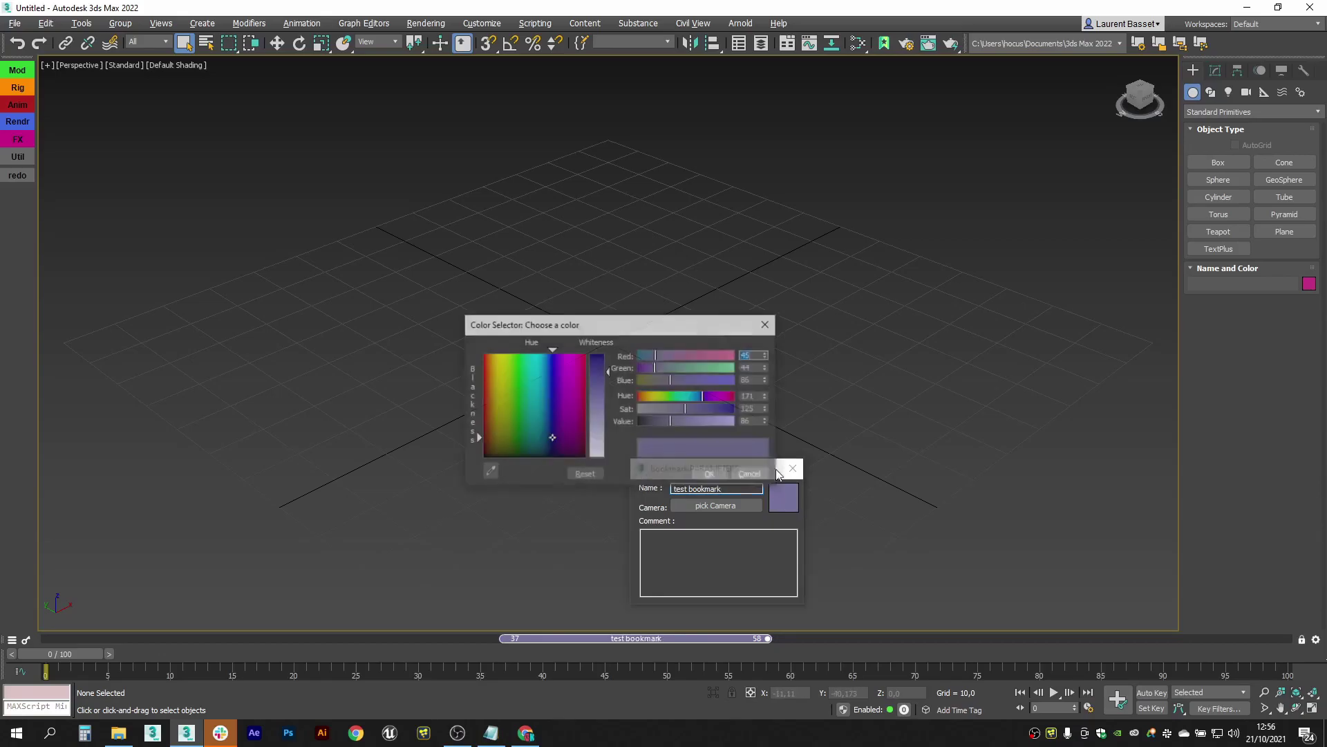
{"action": "left_click", "coordinate": [688, 423]}
{"action": "left_click", "coordinate": [672, 410]}
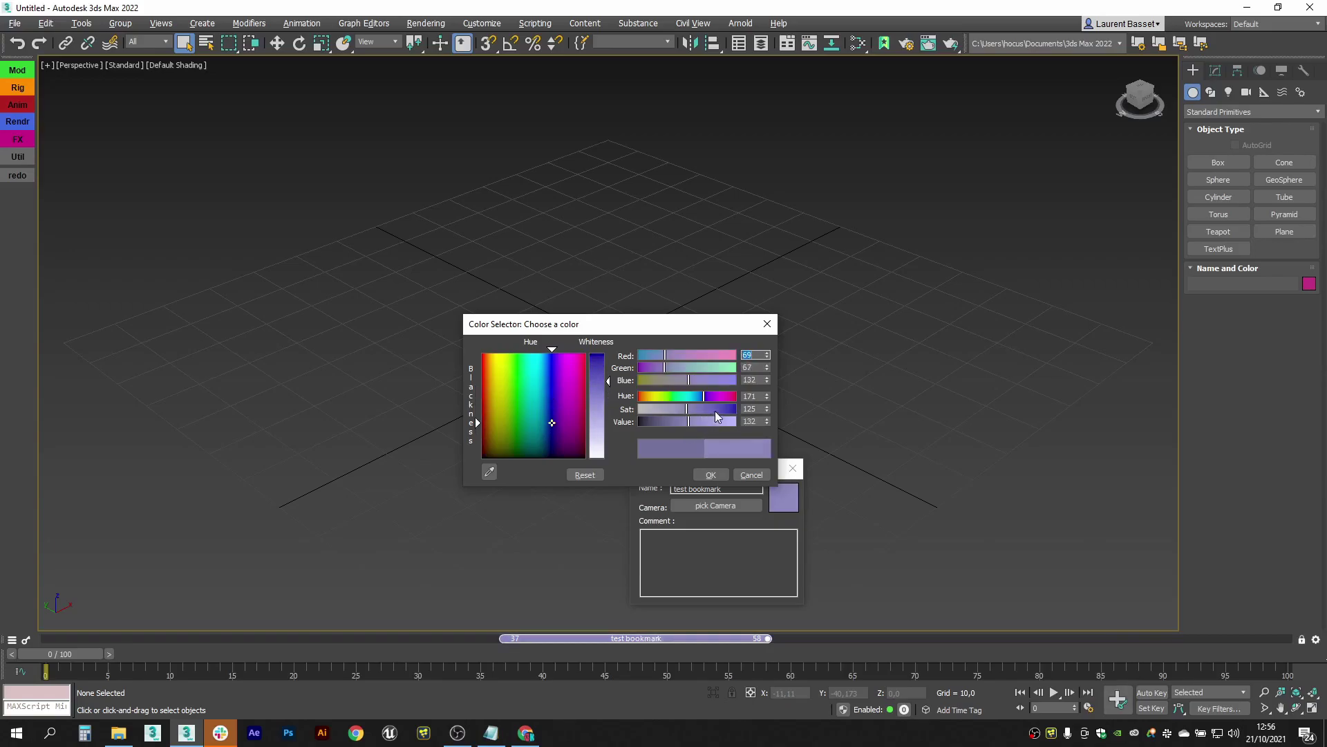
{"action": "left_click_drag", "start_coordinate": [695, 395], "coordinate": [648, 396]}
{"action": "left_click", "coordinate": [702, 408]}
{"action": "left_click", "coordinate": [696, 419]}
{"action": "left_click", "coordinate": [644, 396]}
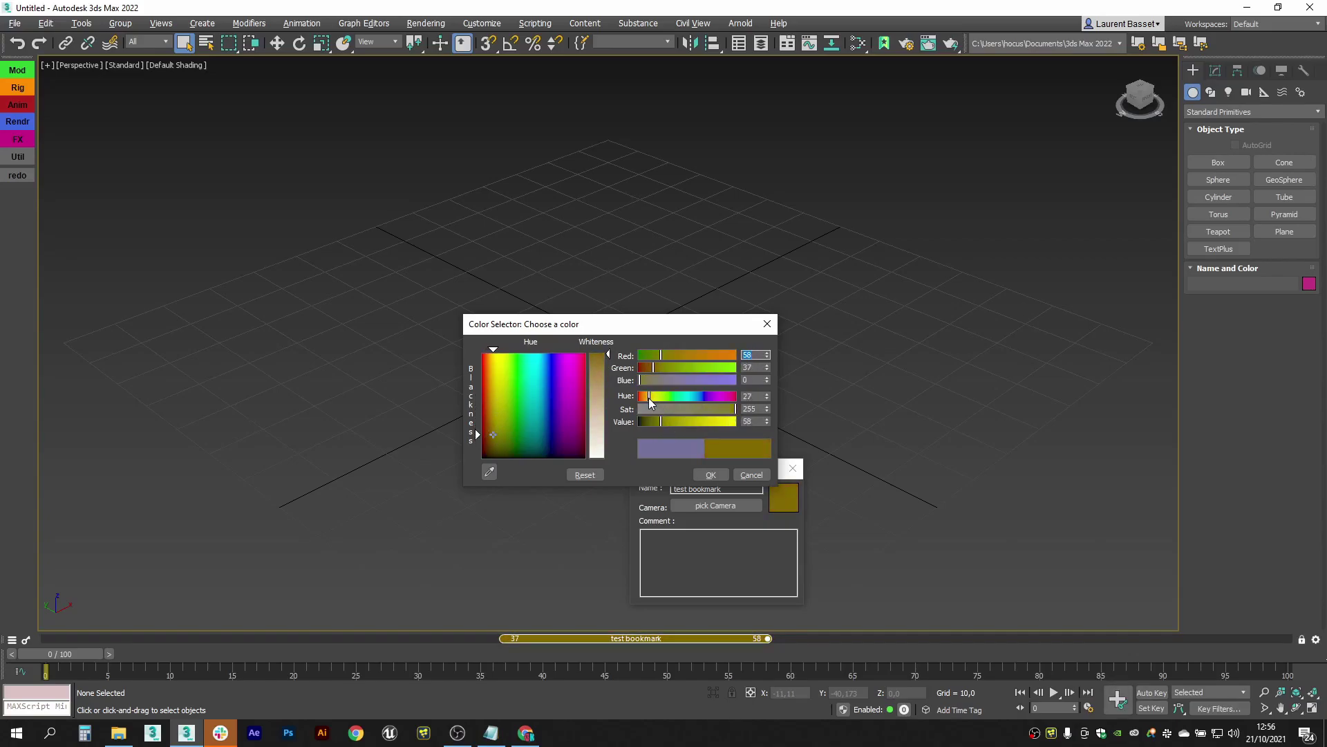
{"action": "left_click", "coordinate": [710, 475]}
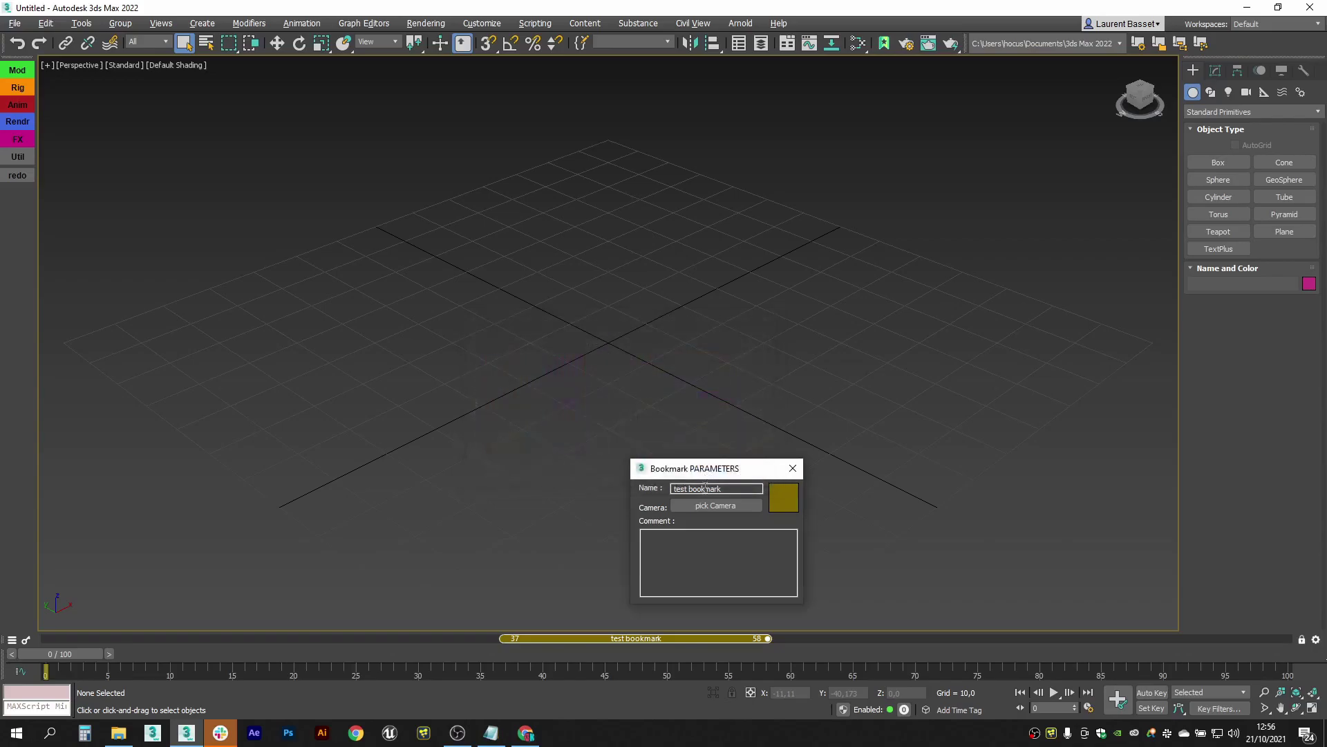
Add the comment "this is my first bookmark" to the test bookmark and reopen its parameters to check them
{"action": "left_click", "coordinate": [673, 548]}
{"action": "type", "text": "this is my first bookmark"}
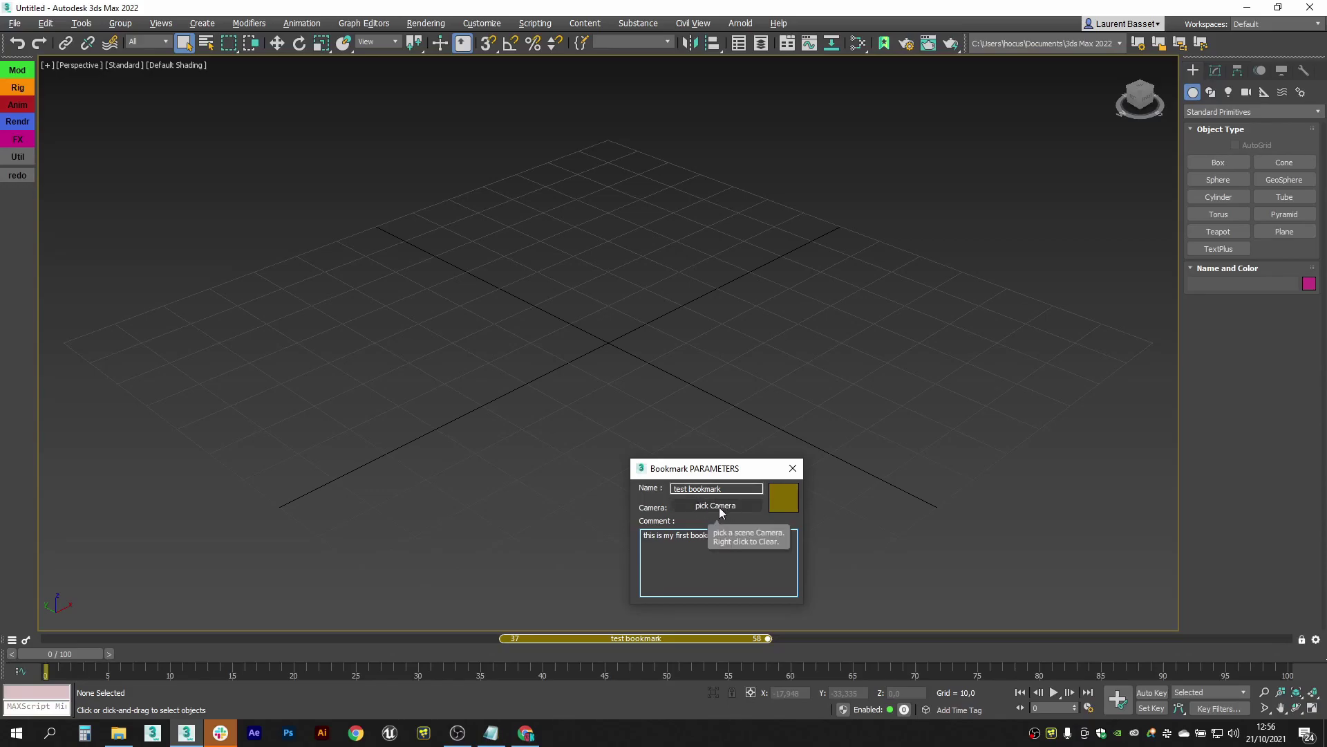
{"action": "left_click", "coordinate": [793, 470]}
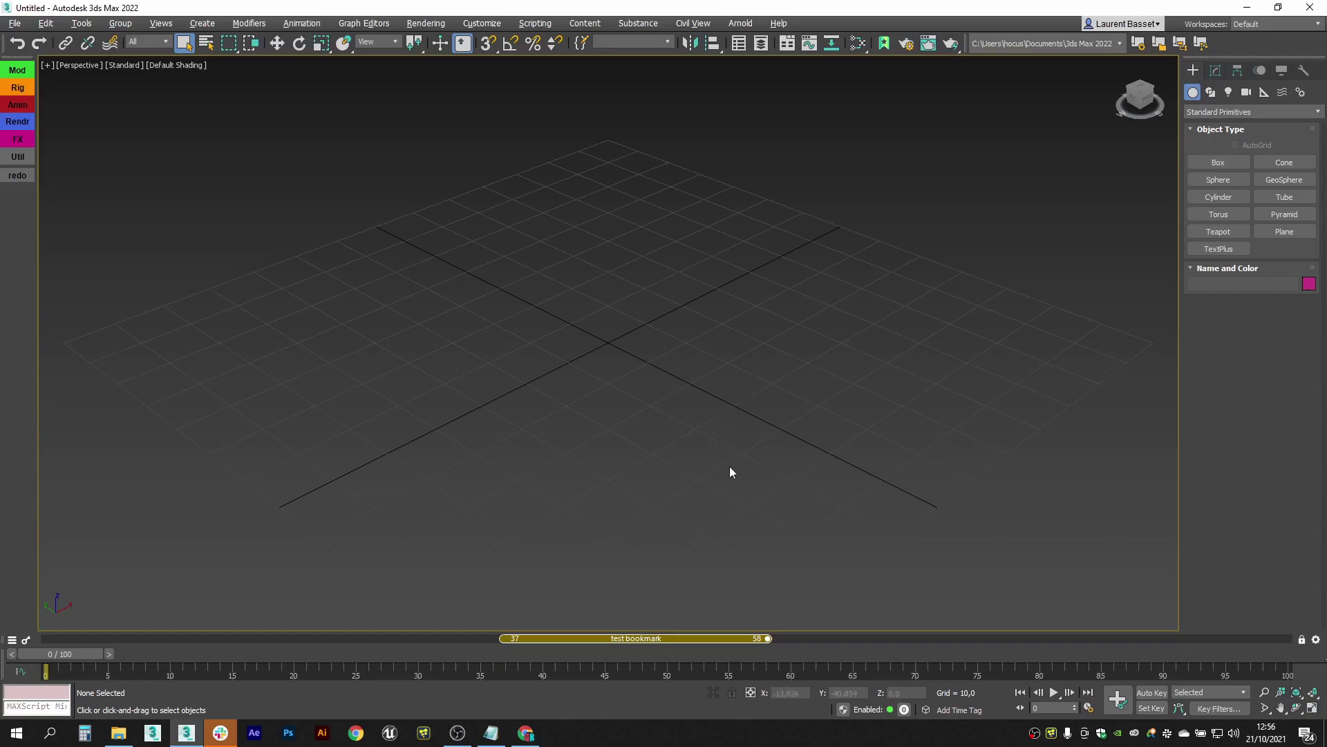
{"action": "double_click", "coordinate": [668, 639]}
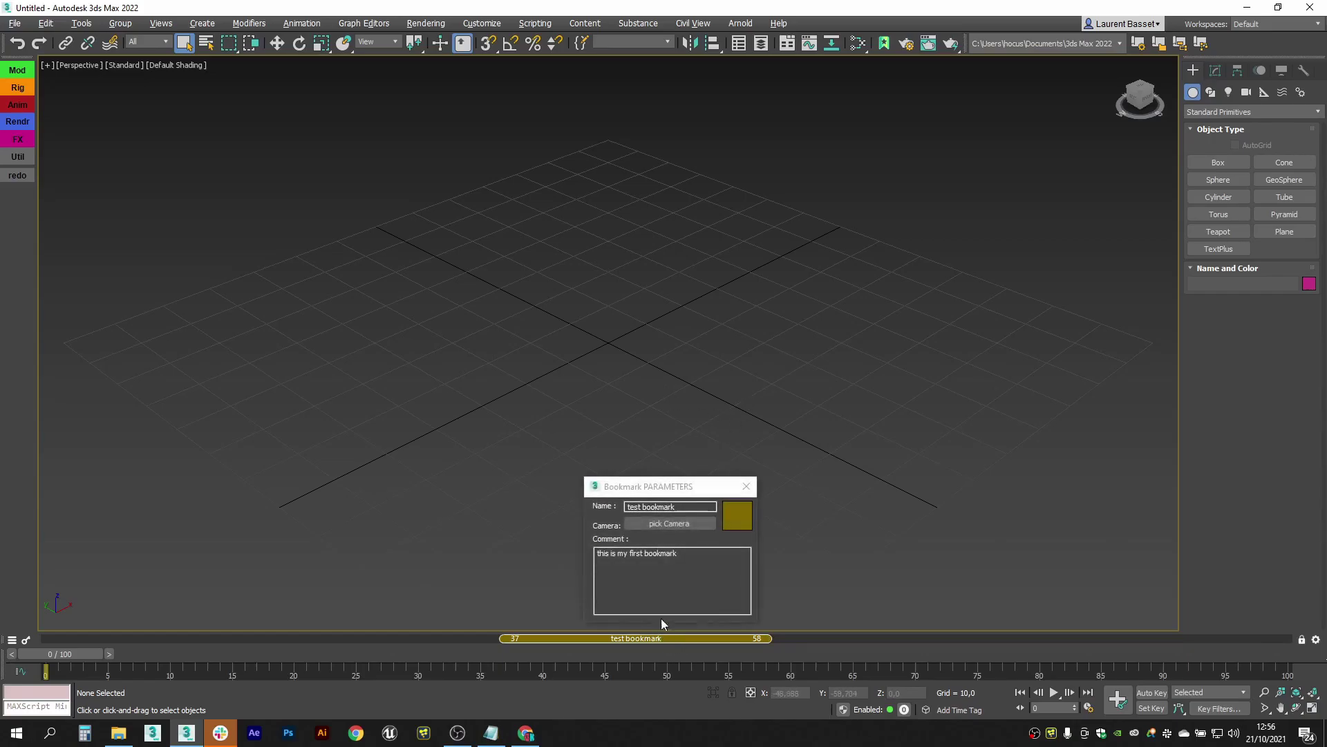
{"action": "left_click", "coordinate": [747, 488]}
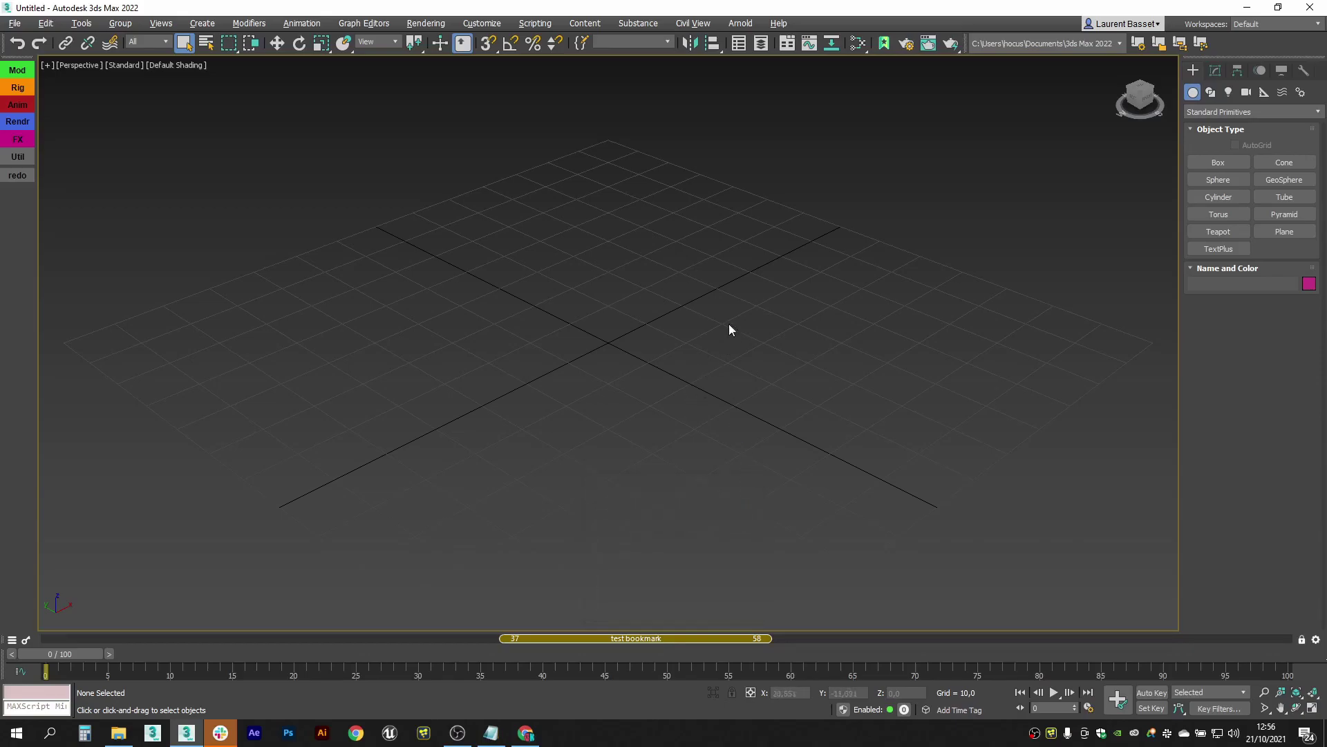
Lengthen the test bookmark and move it along the track to span frames 29 to 56
{"action": "mouse_move", "coordinate": [675, 640]}
{"action": "left_mouse_down"}
{"action": "mouse_move", "coordinate": [612, 640]}
{"action": "mouse_move", "coordinate": [843, 640]}
{"action": "mouse_move", "coordinate": [599, 642]}
{"action": "mouse_move", "coordinate": [907, 639]}
{"action": "mouse_move", "coordinate": [517, 659]}
{"action": "mouse_move", "coordinate": [759, 640]}
{"action": "mouse_move", "coordinate": [634, 642]}
{"action": "mouse_move", "coordinate": [670, 630]}
{"action": "left_mouse_up"}
{"action": "left_click_drag", "start_coordinate": [757, 642], "coordinate": [844, 641]}
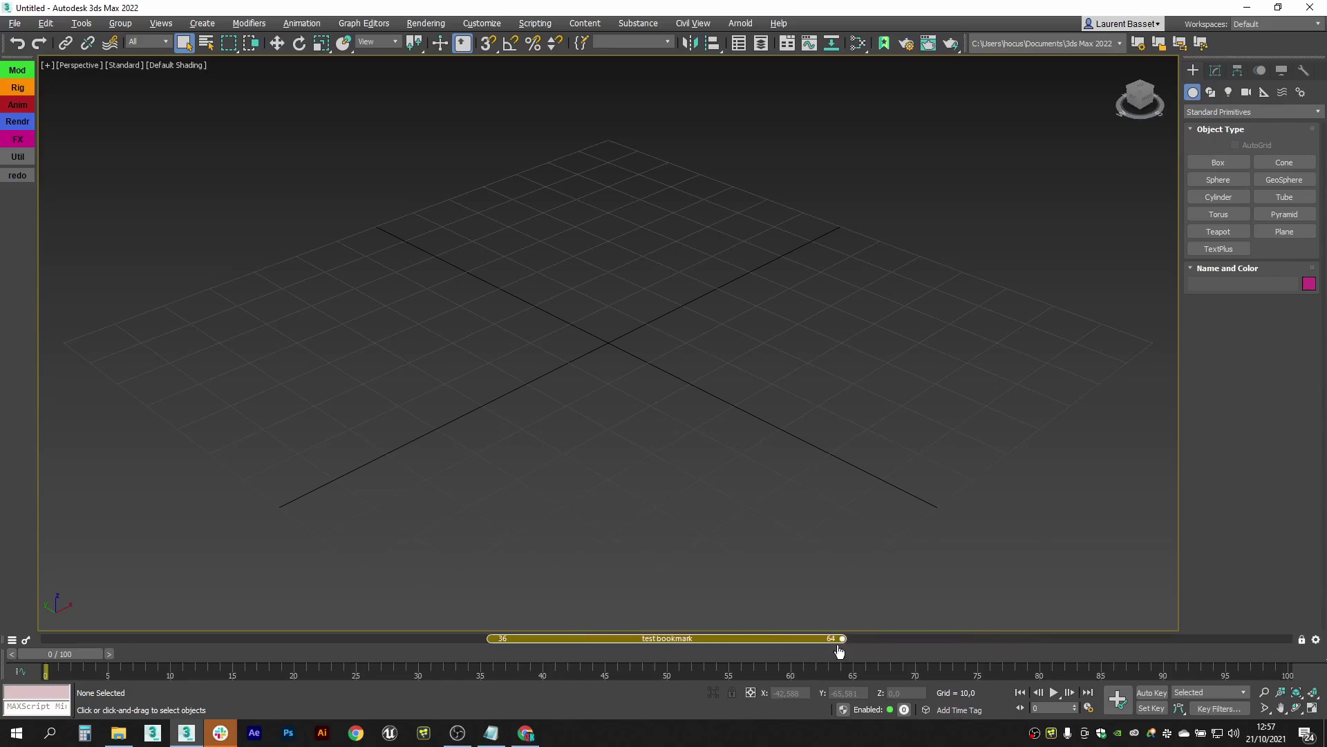
{"action": "mouse_move", "coordinate": [494, 638]}
{"action": "left_mouse_down"}
{"action": "mouse_move", "coordinate": [646, 640]}
{"action": "mouse_move", "coordinate": [243, 640]}
{"action": "mouse_move", "coordinate": [542, 645]}
{"action": "mouse_move", "coordinate": [503, 641]}
{"action": "left_mouse_up"}
{"action": "left_click_drag", "start_coordinate": [617, 640], "coordinate": [519, 644]}
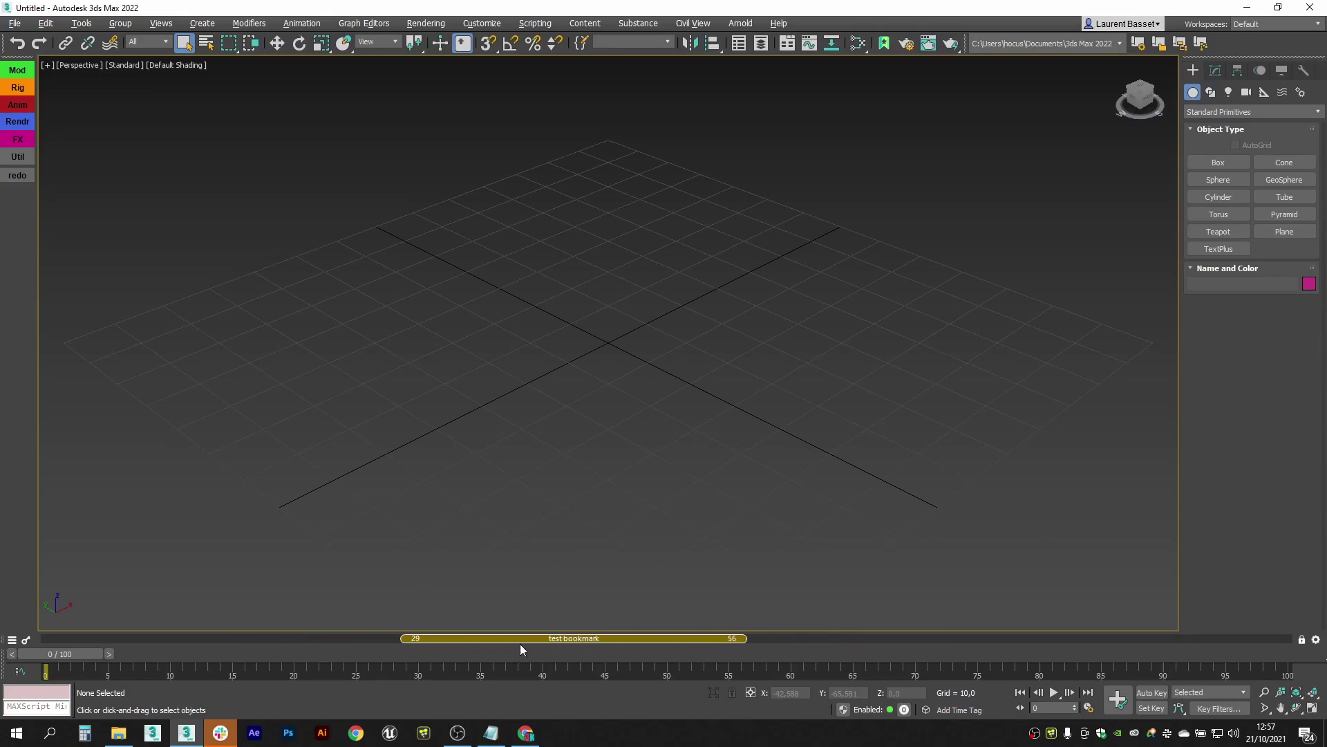
Create three unnamed bookmarks around the test bookmark, spanning frames 60–77, 14–21 and 2–12
{"action": "left_click_drag", "start_coordinate": [788, 640], "coordinate": [1008, 640]}
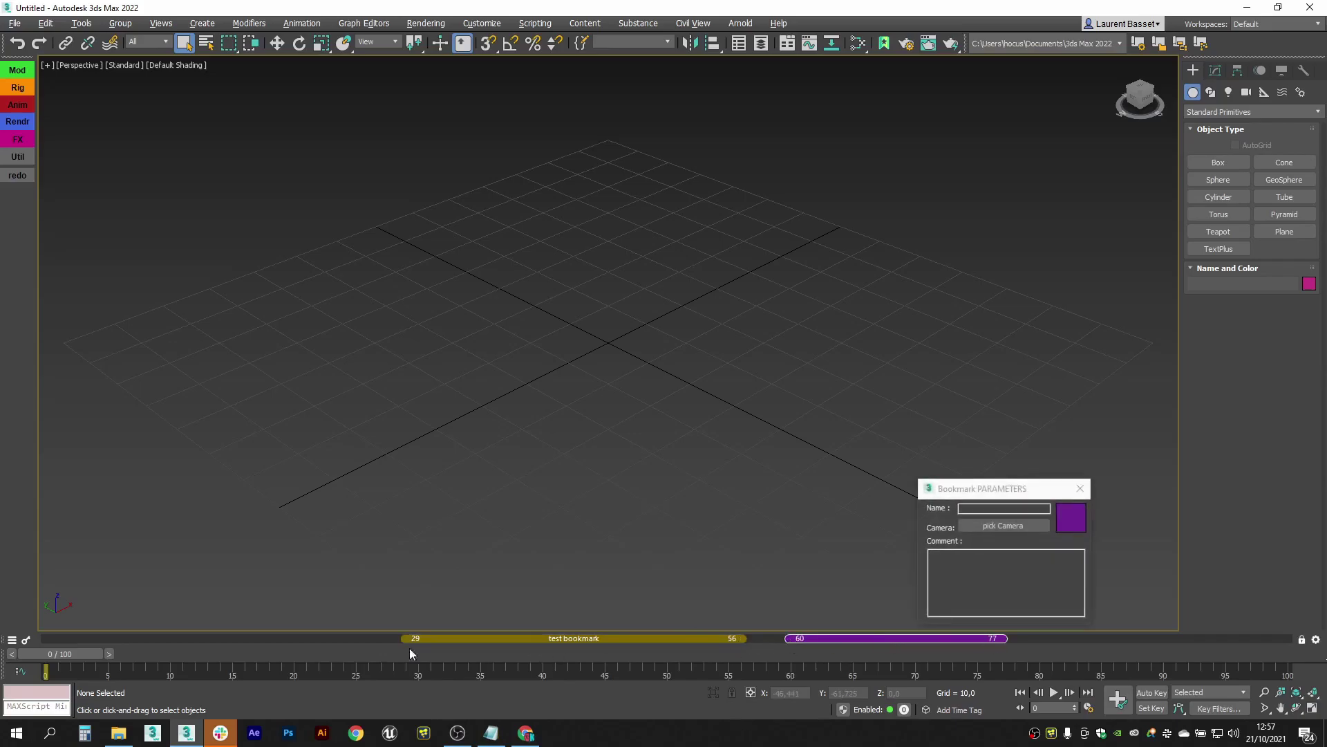
{"action": "left_click_drag", "start_coordinate": [306, 640], "coordinate": [69, 641]}
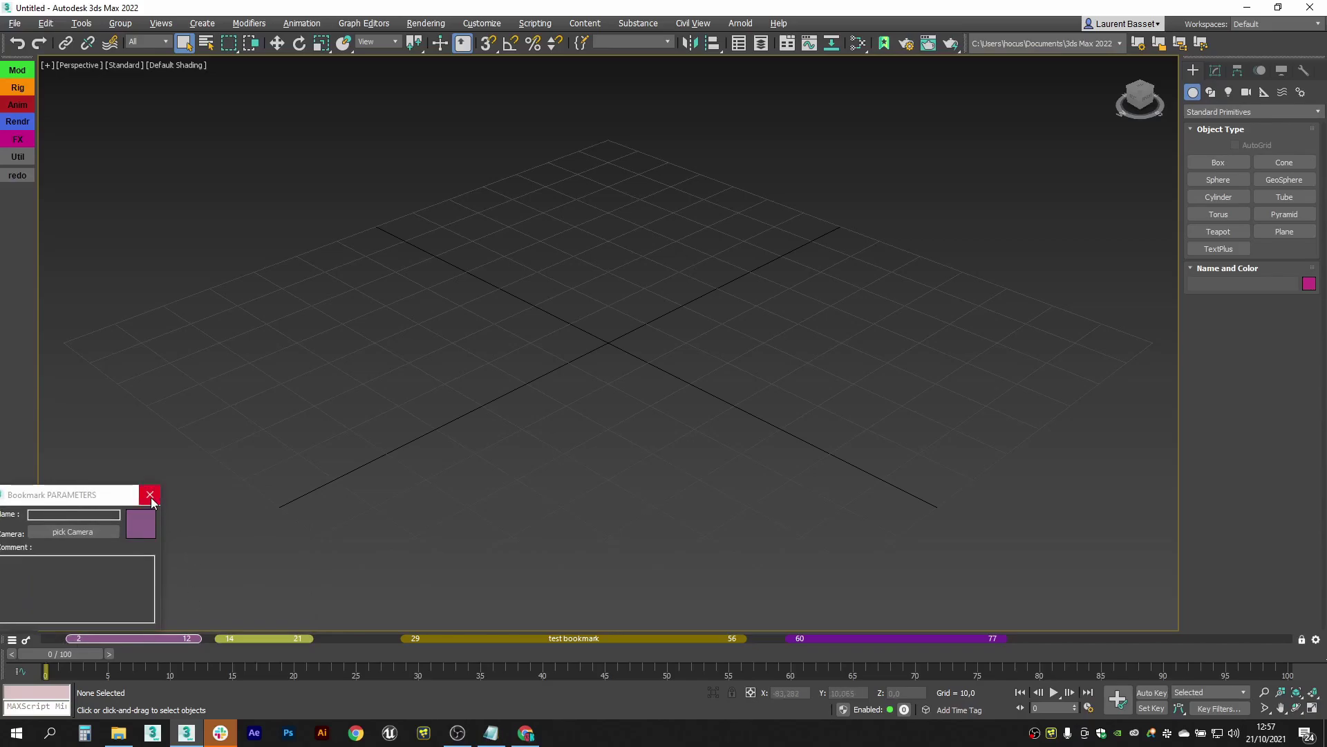
{"action": "left_click", "coordinate": [150, 495]}
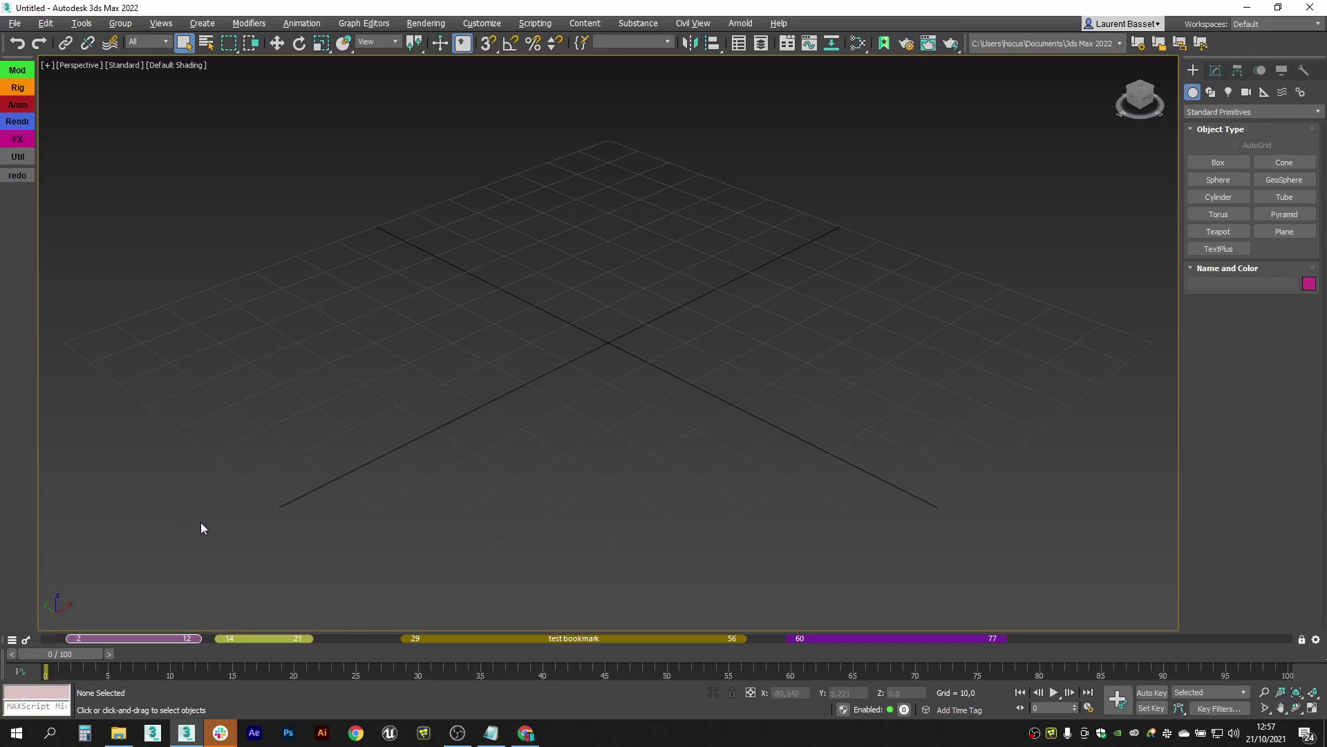
Rearrange the bookmarks so the test bookmark spans frames 30–58 directly against the lengthened second bookmark, and the last one spans 63–78
{"action": "mouse_move", "coordinate": [895, 640]}
{"action": "left_mouse_down"}
{"action": "mouse_move", "coordinate": [882, 658]}
{"action": "mouse_move", "coordinate": [827, 659]}
{"action": "mouse_move", "coordinate": [869, 645]}
{"action": "left_mouse_up"}
{"action": "mouse_move", "coordinate": [705, 643]}
{"action": "left_mouse_down"}
{"action": "mouse_move", "coordinate": [625, 647]}
{"action": "mouse_move", "coordinate": [776, 657]}
{"action": "mouse_move", "coordinate": [445, 646]}
{"action": "mouse_move", "coordinate": [617, 644]}
{"action": "mouse_move", "coordinate": [655, 637]}
{"action": "mouse_move", "coordinate": [495, 631]}
{"action": "mouse_move", "coordinate": [695, 618]}
{"action": "left_mouse_up"}
{"action": "left_click_drag", "start_coordinate": [696, 617], "coordinate": [678, 650]}
{"action": "mouse_move", "coordinate": [420, 638]}
{"action": "left_mouse_down"}
{"action": "mouse_move", "coordinate": [512, 644]}
{"action": "mouse_move", "coordinate": [328, 638]}
{"action": "mouse_move", "coordinate": [444, 639]}
{"action": "mouse_move", "coordinate": [417, 639]}
{"action": "mouse_move", "coordinate": [430, 640]}
{"action": "left_mouse_up"}
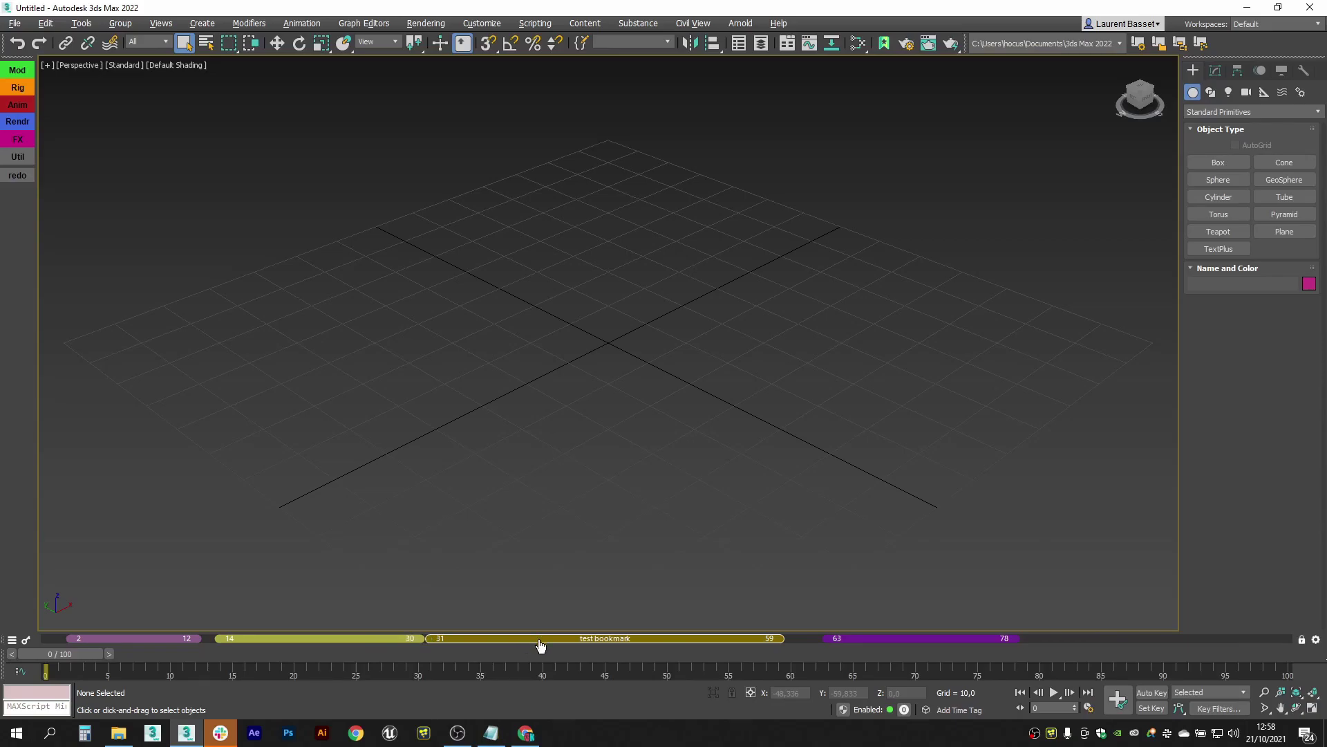
{"action": "mouse_move", "coordinate": [539, 647]}
{"action": "left_mouse_down"}
{"action": "mouse_move", "coordinate": [489, 646]}
{"action": "mouse_move", "coordinate": [542, 646]}
{"action": "mouse_move", "coordinate": [517, 648]}
{"action": "mouse_move", "coordinate": [530, 646]}
{"action": "left_mouse_up"}
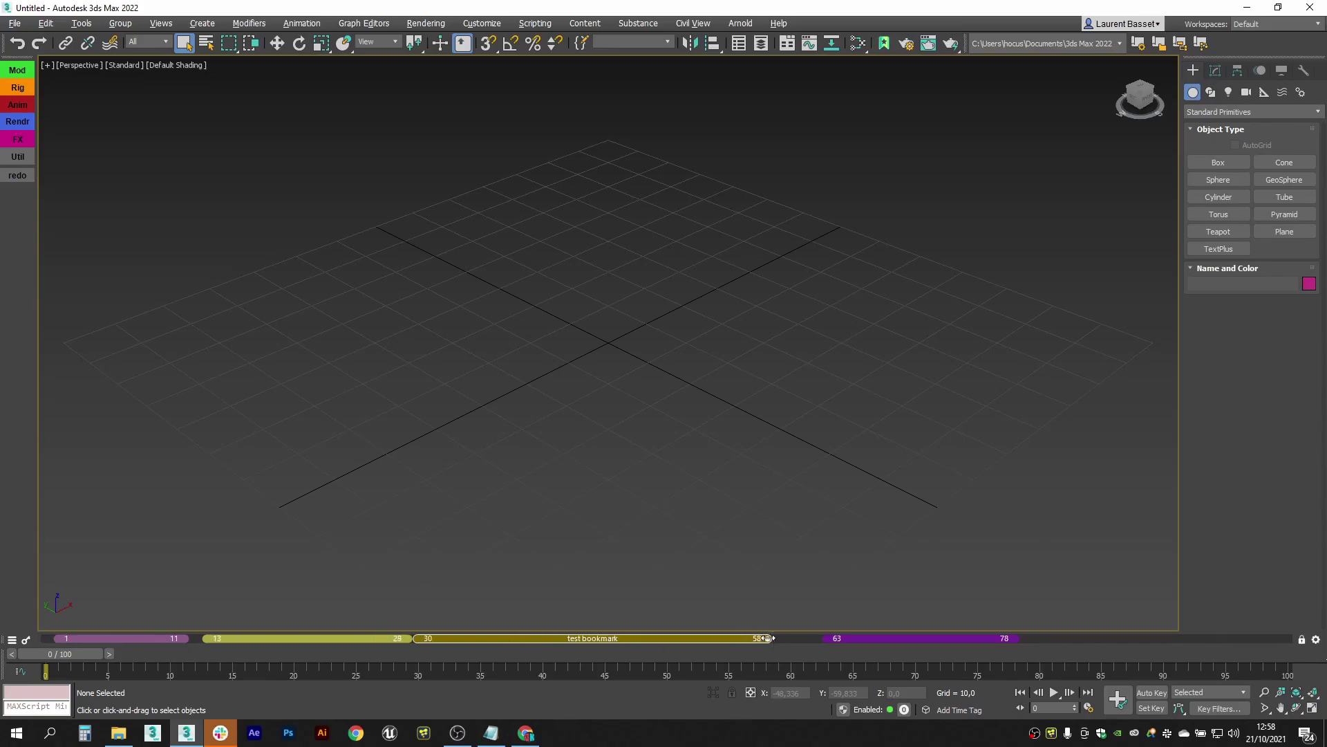
Shorten the test bookmark to frames 30–45 and create two unnamed bookmarks spanning frames 54–59 and 80–87
{"action": "left_click_drag", "start_coordinate": [767, 638], "coordinate": [607, 639]}
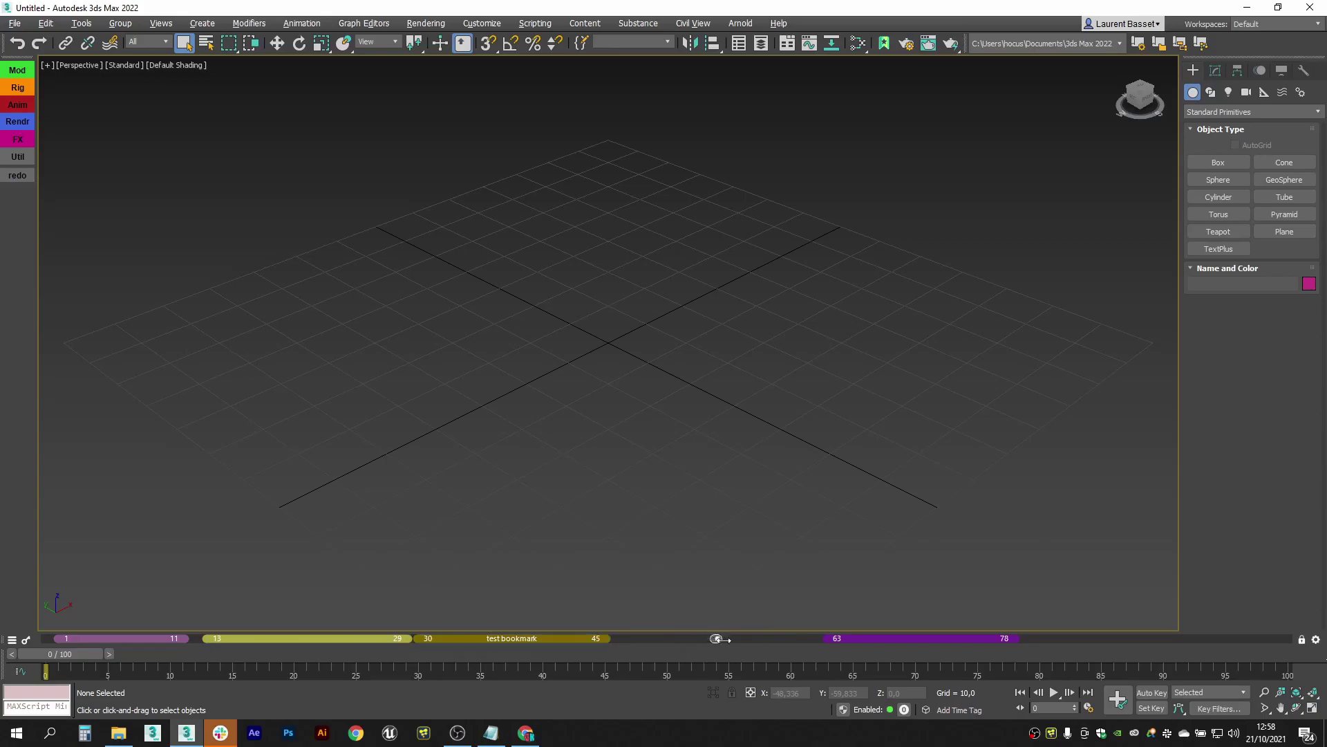
{"action": "left_click_drag", "start_coordinate": [713, 639], "coordinate": [778, 638]}
{"action": "left_click_drag", "start_coordinate": [1039, 639], "coordinate": [1103, 639]}
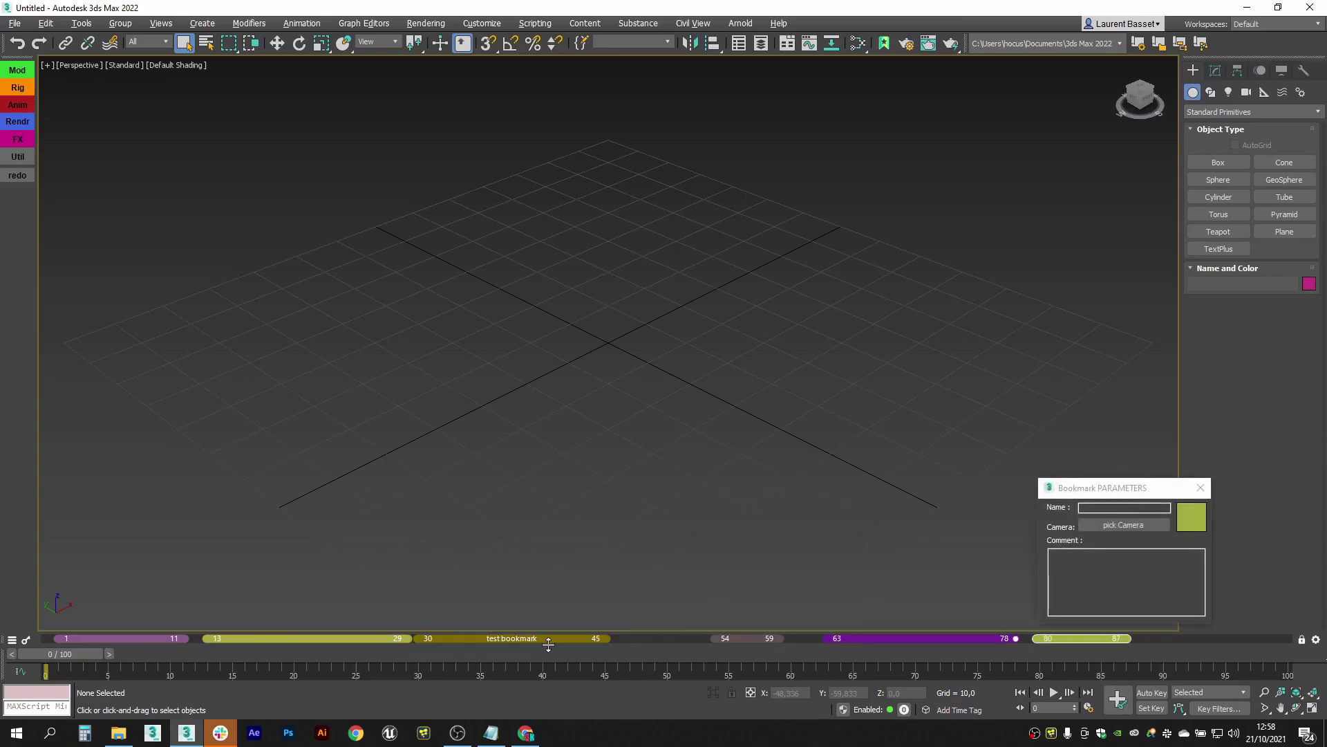
Slide the test bookmark back and forth together with its neighbouring bookmarks, ending at frames 37–52, and close its parameters
{"action": "left_click_drag", "start_coordinate": [524, 642], "coordinate": [641, 641]}
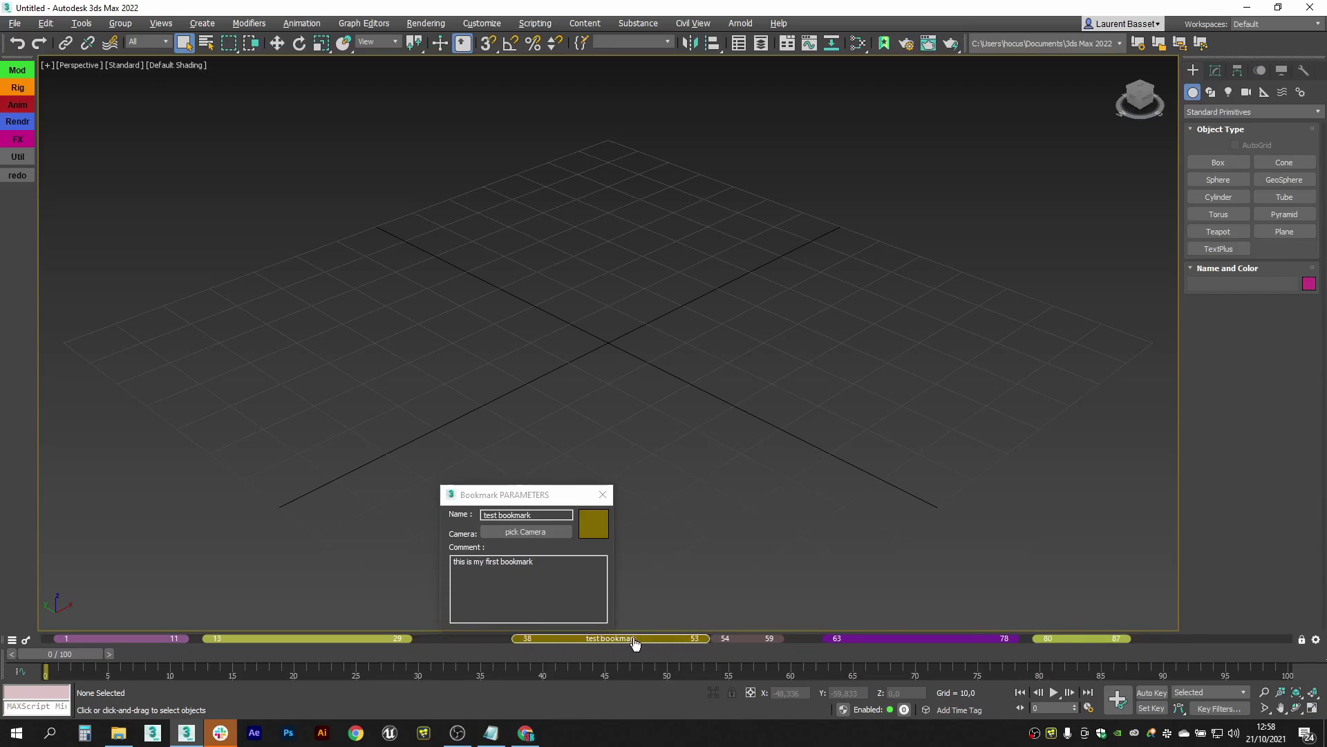
{"action": "left_click_drag", "start_coordinate": [649, 643], "coordinate": [534, 648]}
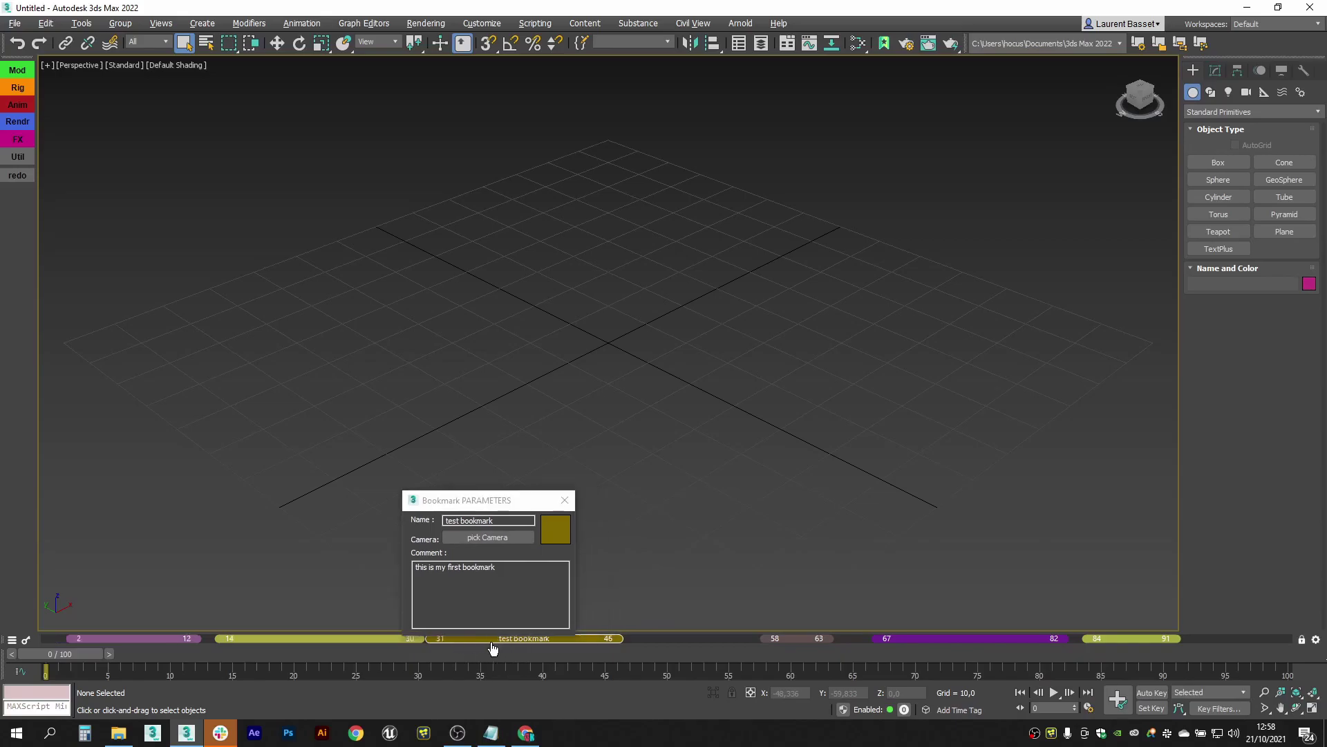
{"action": "left_click_drag", "start_coordinate": [492, 646], "coordinate": [557, 643]}
{"action": "left_click", "coordinate": [564, 500]}
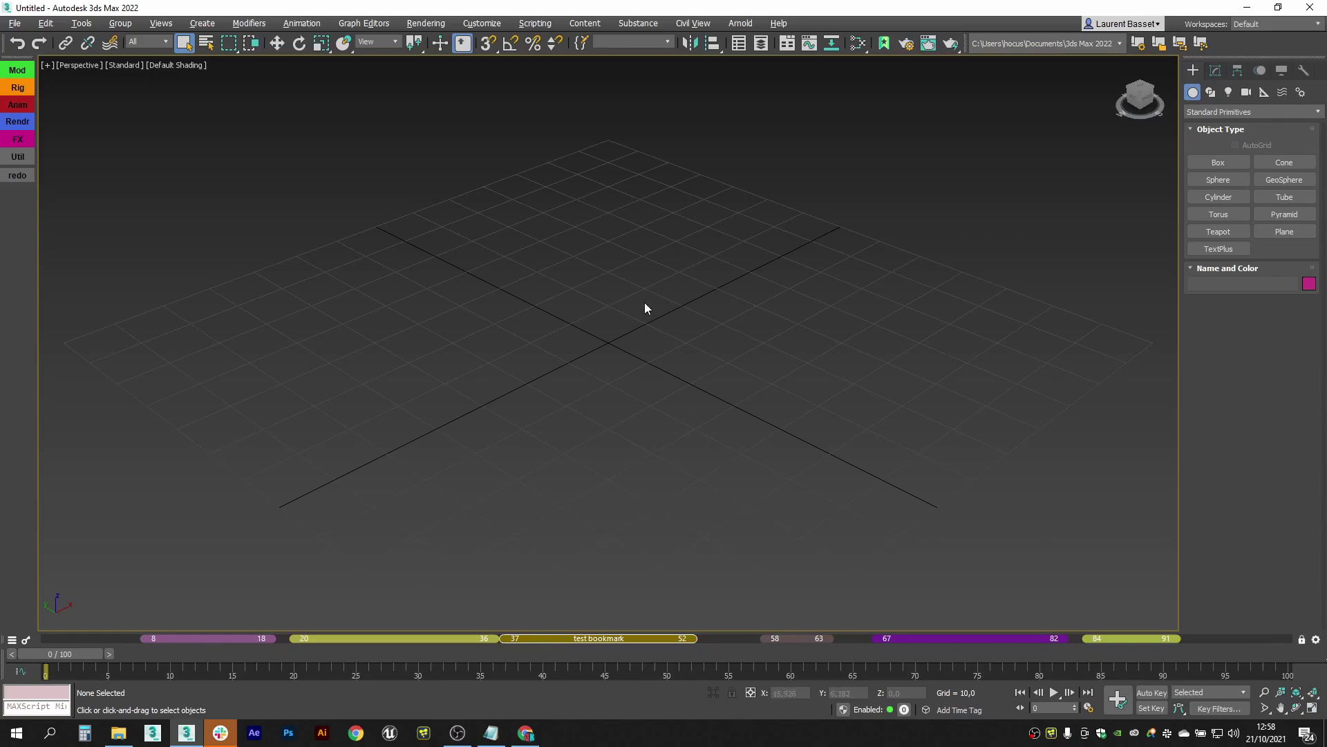
Select the first three bookmarks together, the two after them, and all bookmarks at once, clearing the selection each time
{"action": "left_click", "coordinate": [242, 647]}
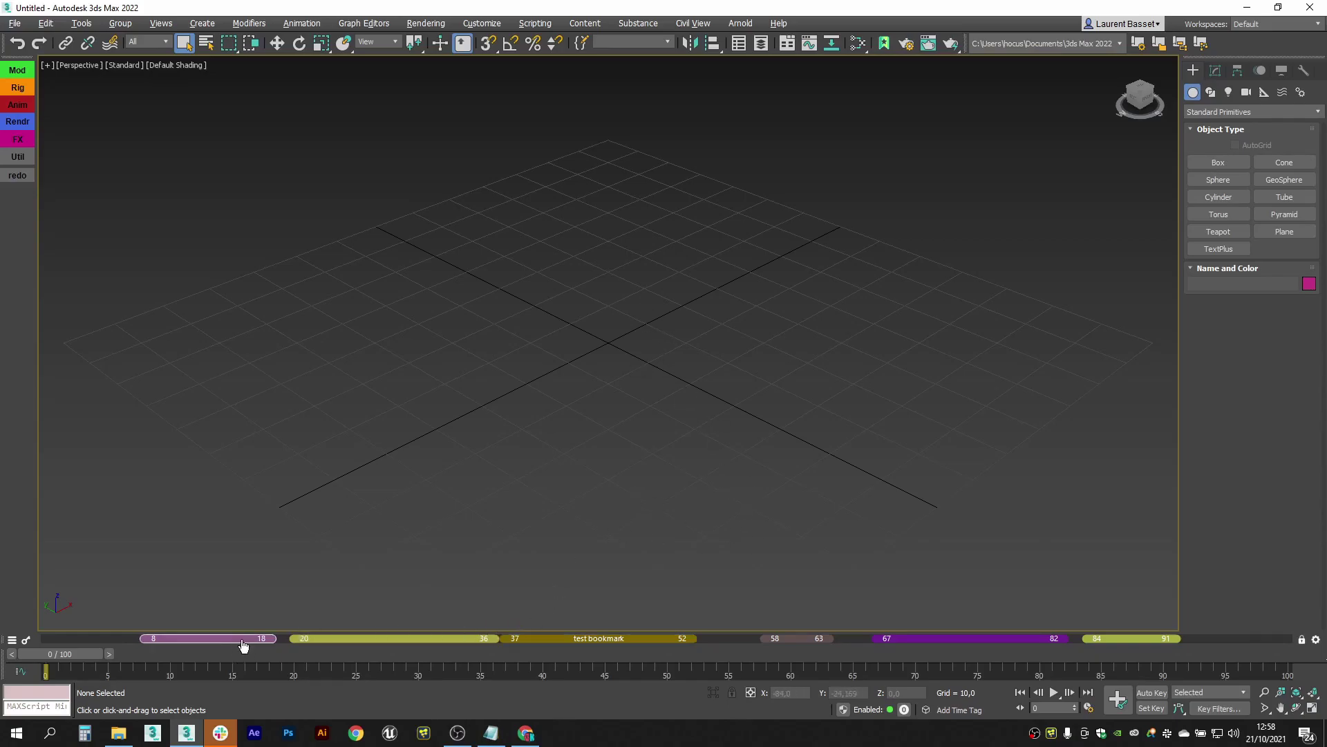
{"action": "left_click", "coordinate": [335, 643]}
{"action": "left_click", "coordinate": [568, 643]}
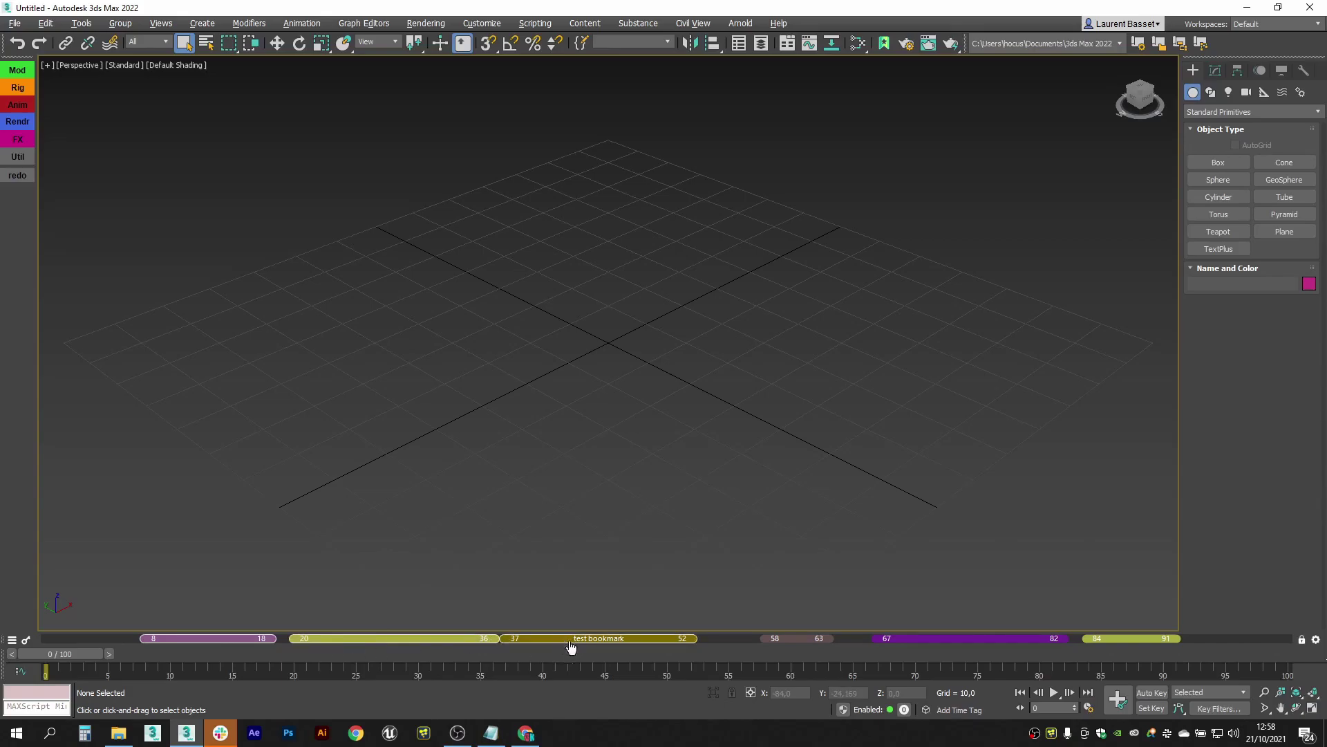
{"action": "left_click", "coordinate": [812, 643]}
{"action": "left_click", "coordinate": [946, 643]}
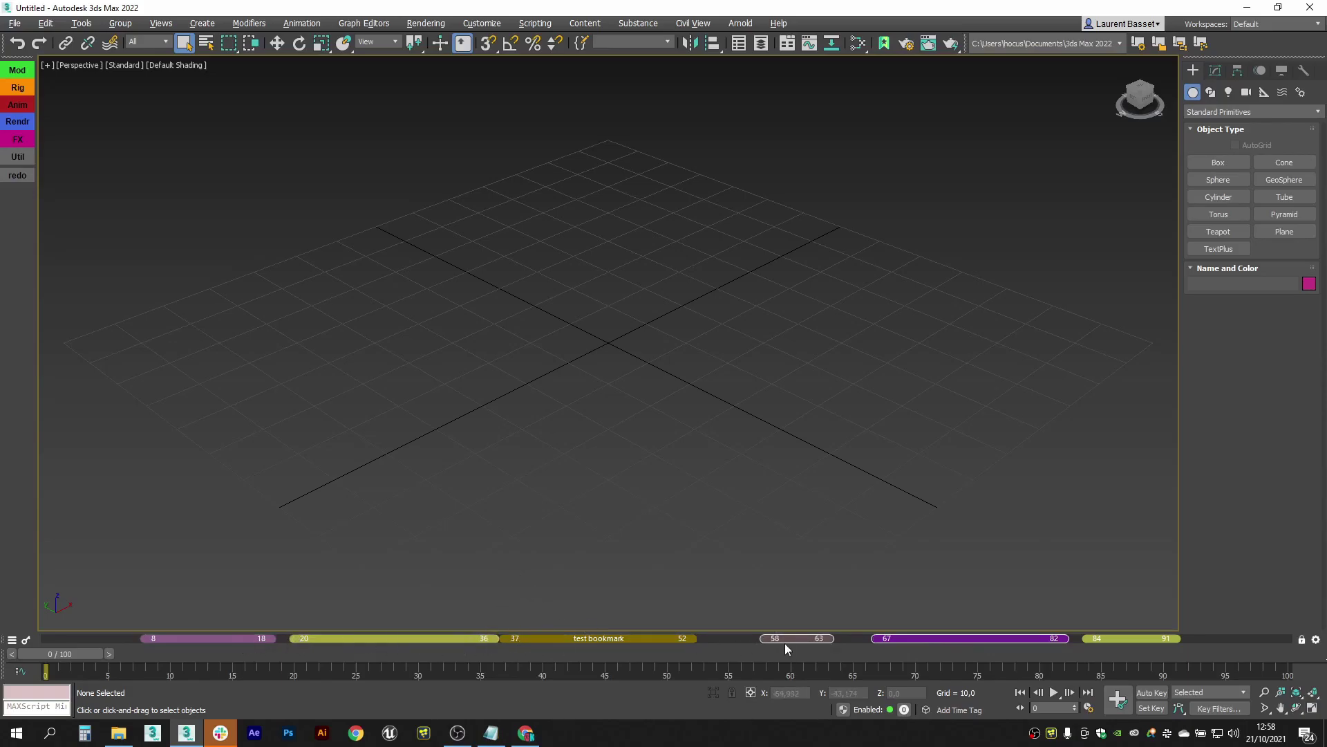
{"action": "left_click", "coordinate": [923, 644]}
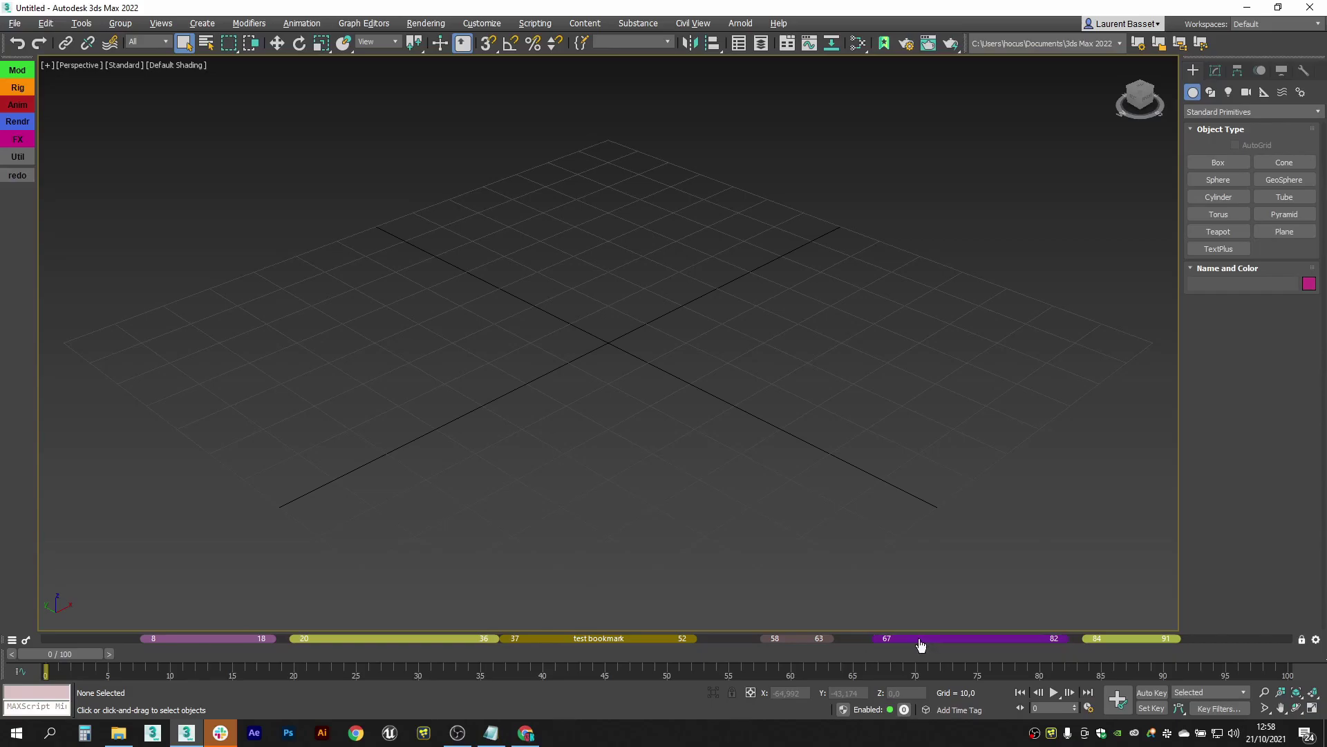
{"action": "left_click", "coordinate": [782, 645]}
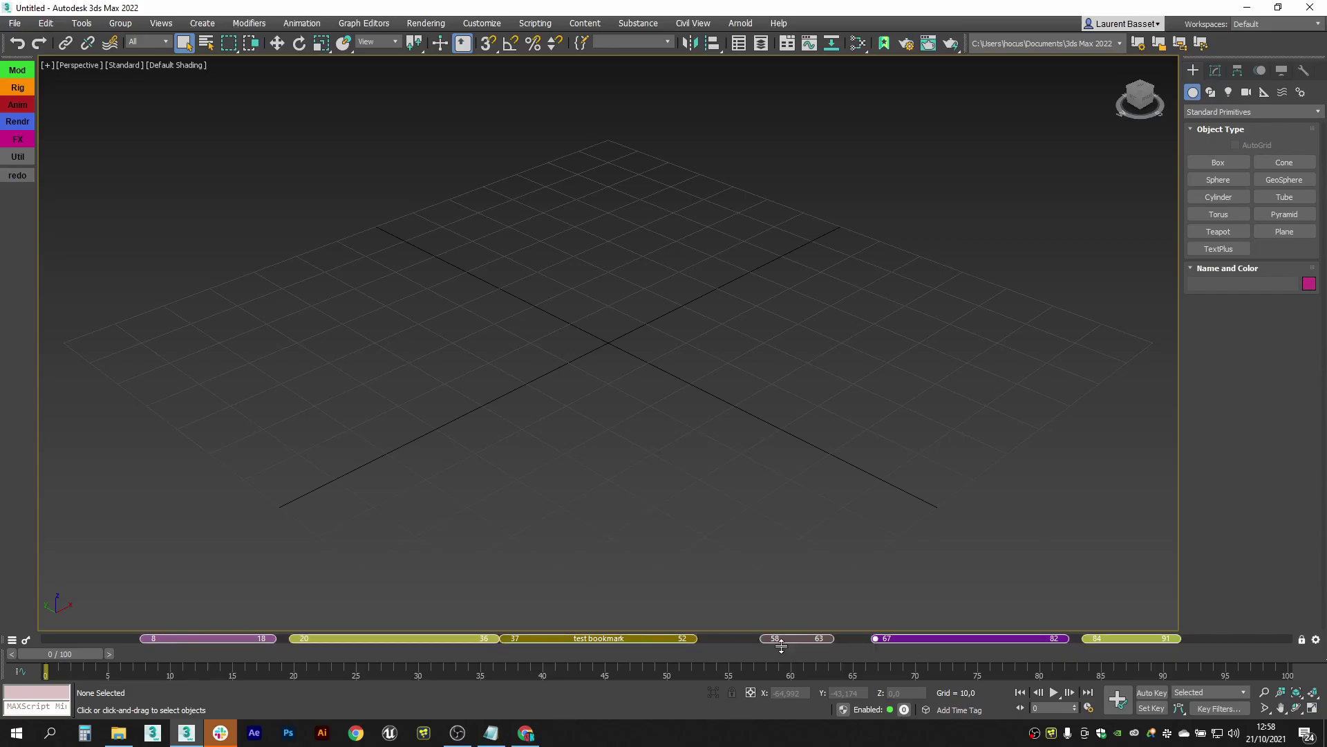
{"action": "left_click", "coordinate": [782, 648]}
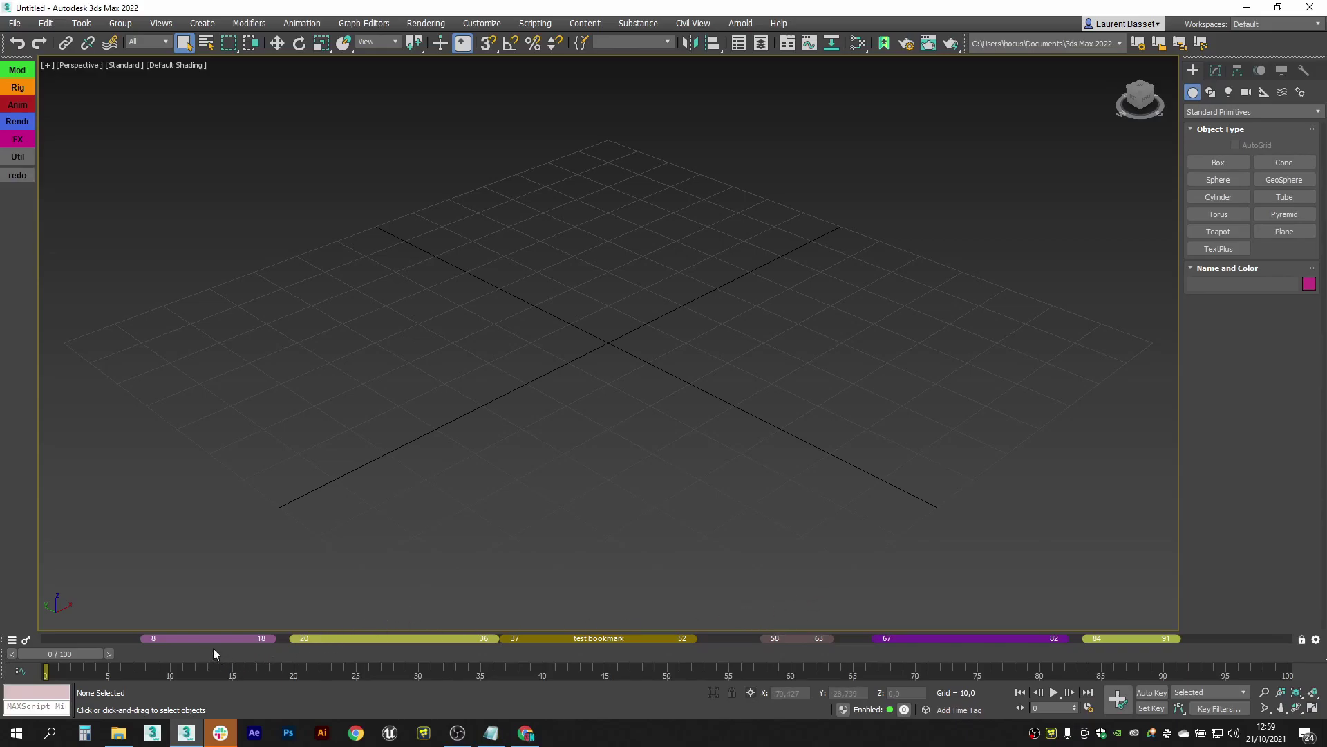
Move the first bookmark to frames 4–14, and shift all bookmarks together one frame later
{"action": "left_click_drag", "start_coordinate": [210, 645], "coordinate": [166, 644]}
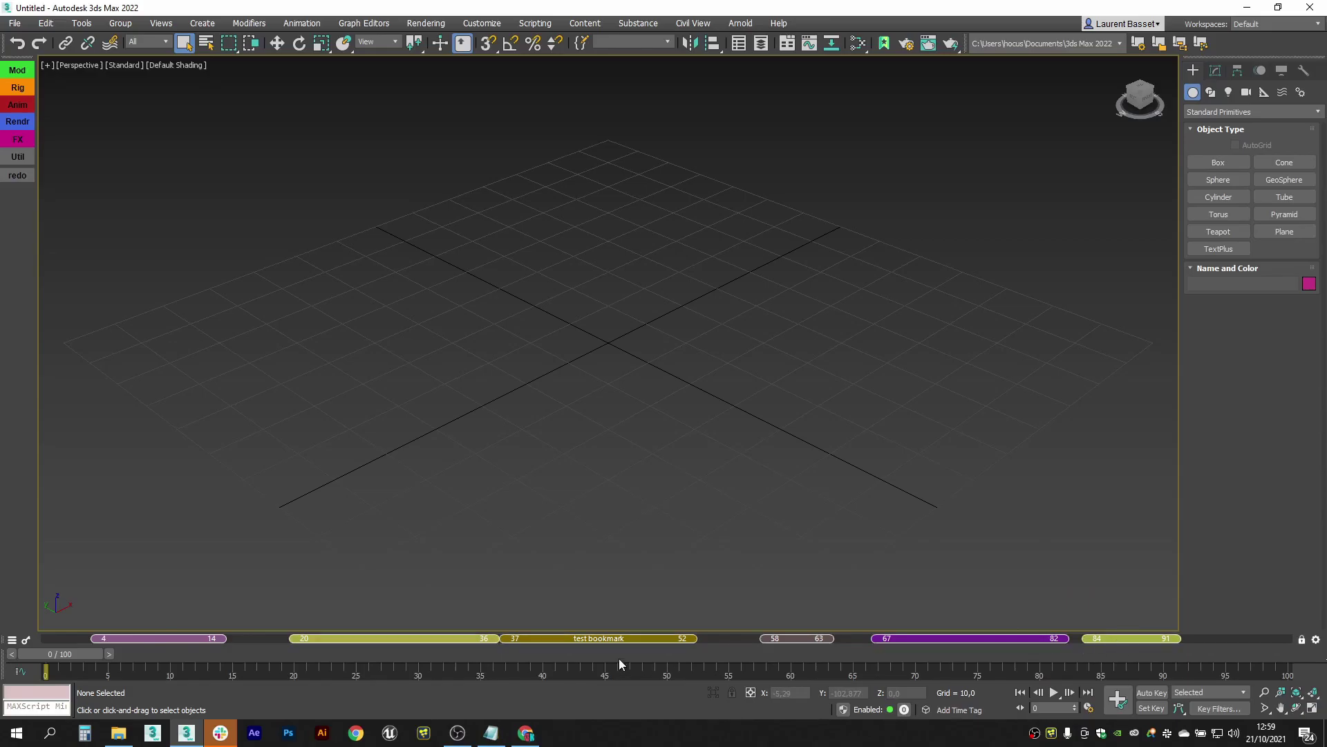
{"action": "mouse_move", "coordinate": [556, 643]}
{"action": "left_mouse_down"}
{"action": "mouse_move", "coordinate": [601, 645]}
{"action": "mouse_move", "coordinate": [565, 645]}
{"action": "left_mouse_up"}
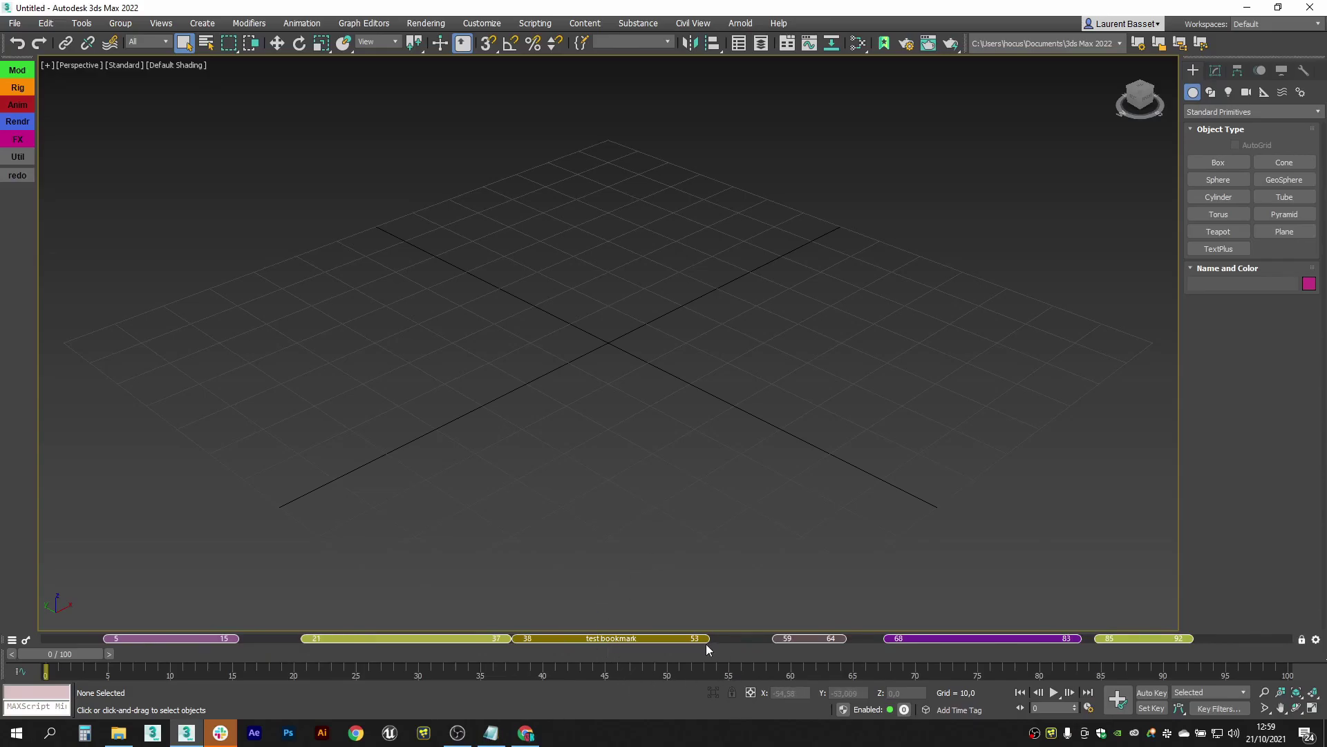
Delete all selected bookmarks and toggle between undoing and redoing the deletion, ending with an undo
{"action": "key", "text": "Delete"}
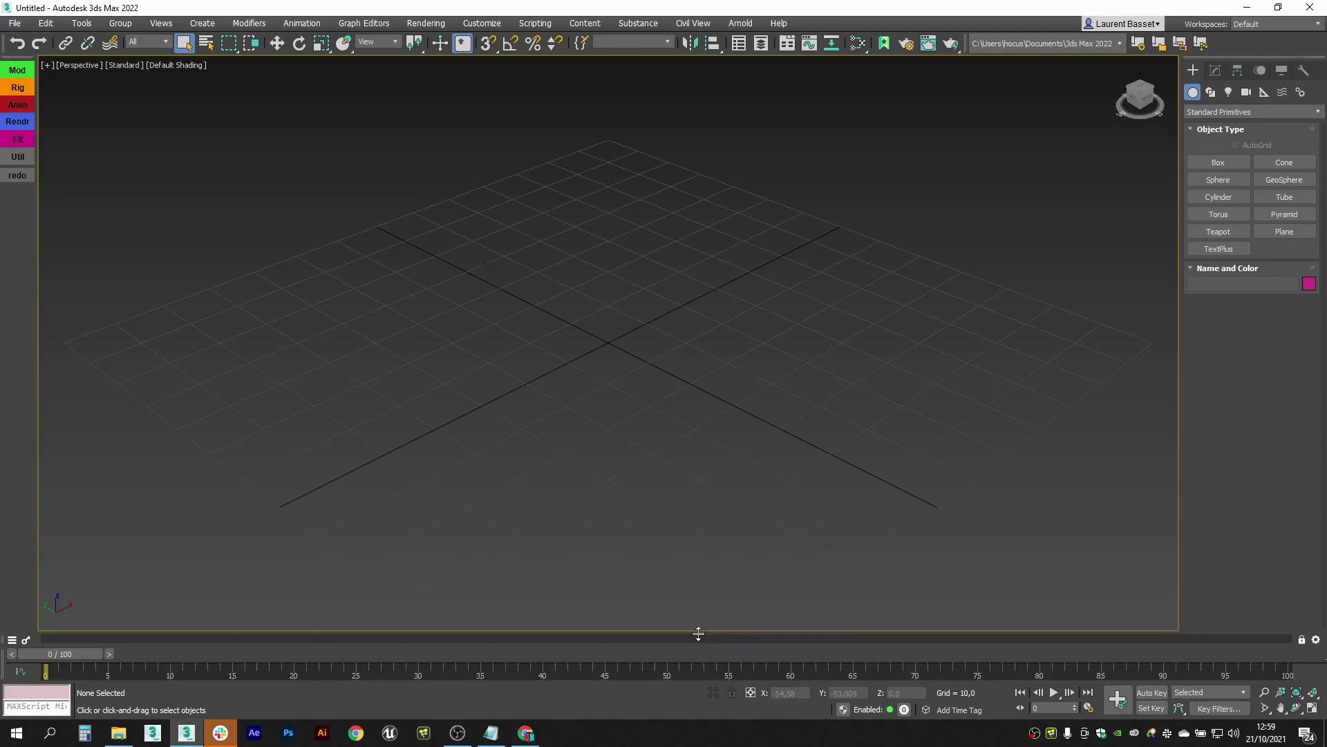
{"action": "key", "text": "ctrl+z"}
{"action": "key", "text": "ctrl+y"}
{"action": "key", "text": "ctrl+z"}
{"action": "key", "text": "ctrl+y"}
{"action": "key", "text": "ctrl+z"}
{"action": "key", "text": "ctrl+y"}
{"action": "key", "text": "ctrl+z"}
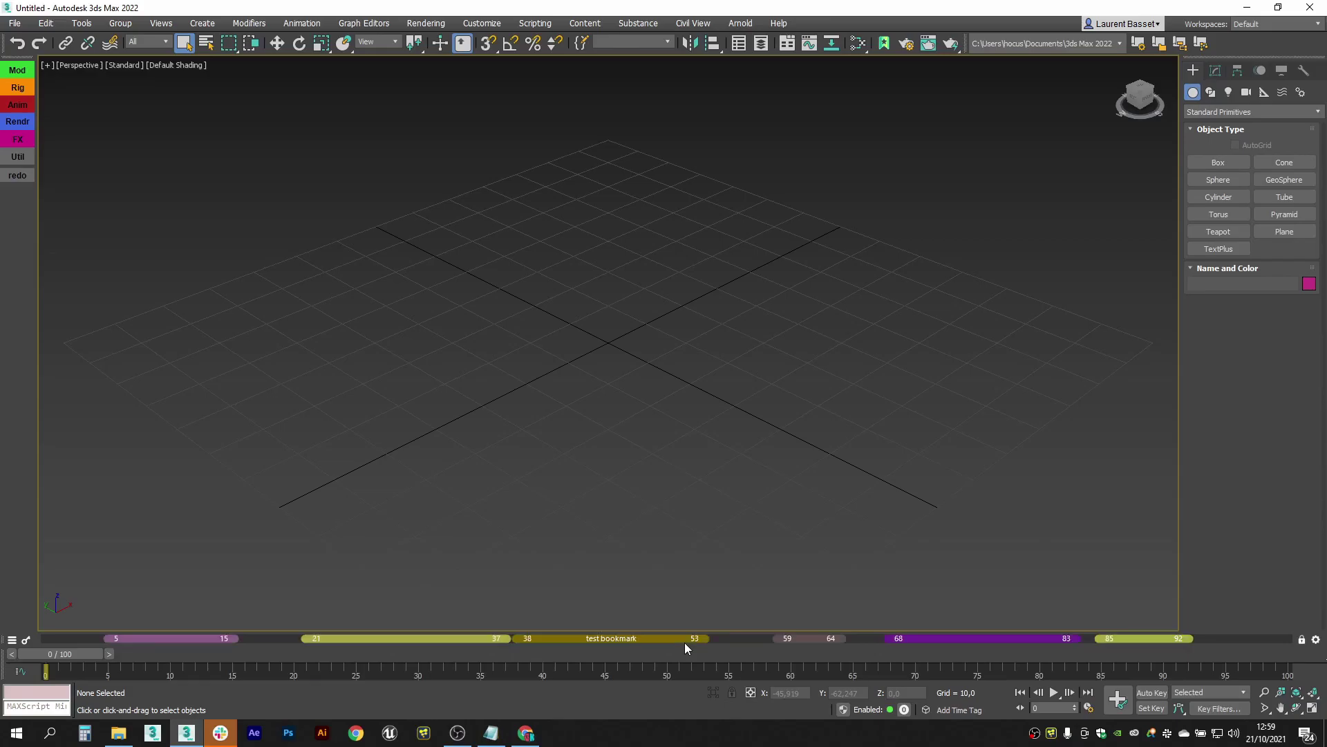
Extend the test bookmark to fill the gap between its neighbours, and trim both ends so it spans frames 43–47
{"action": "left_click_drag", "start_coordinate": [611, 639], "coordinate": [621, 641]}
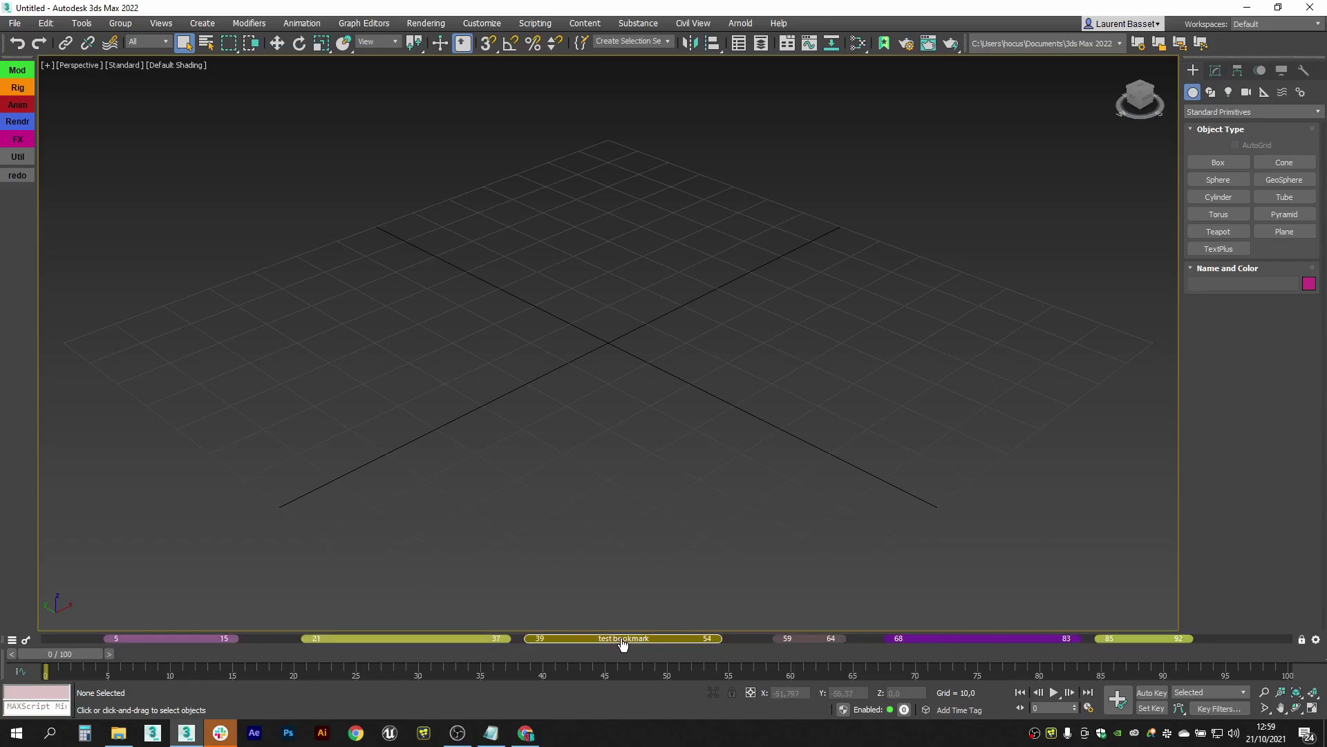
{"action": "right_click", "coordinate": [623, 644]}
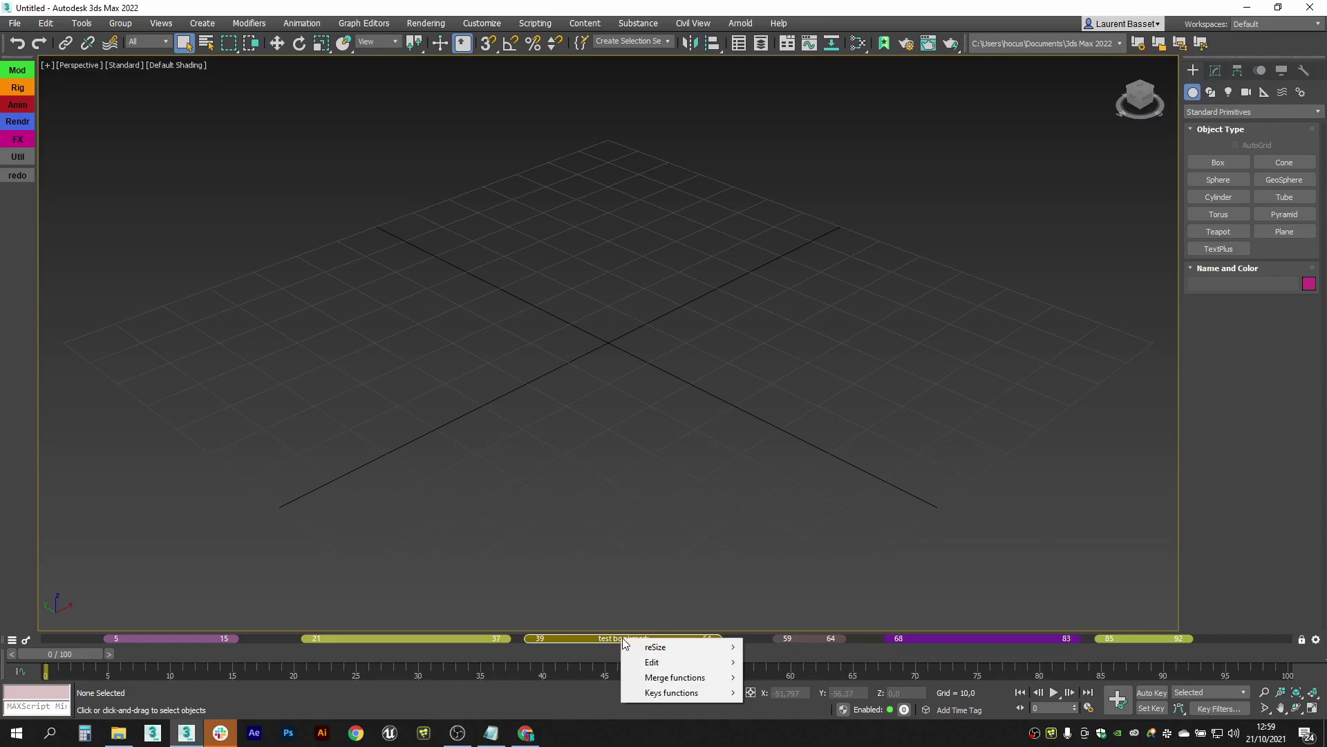
{"action": "mouse_move", "coordinate": [629, 647]}
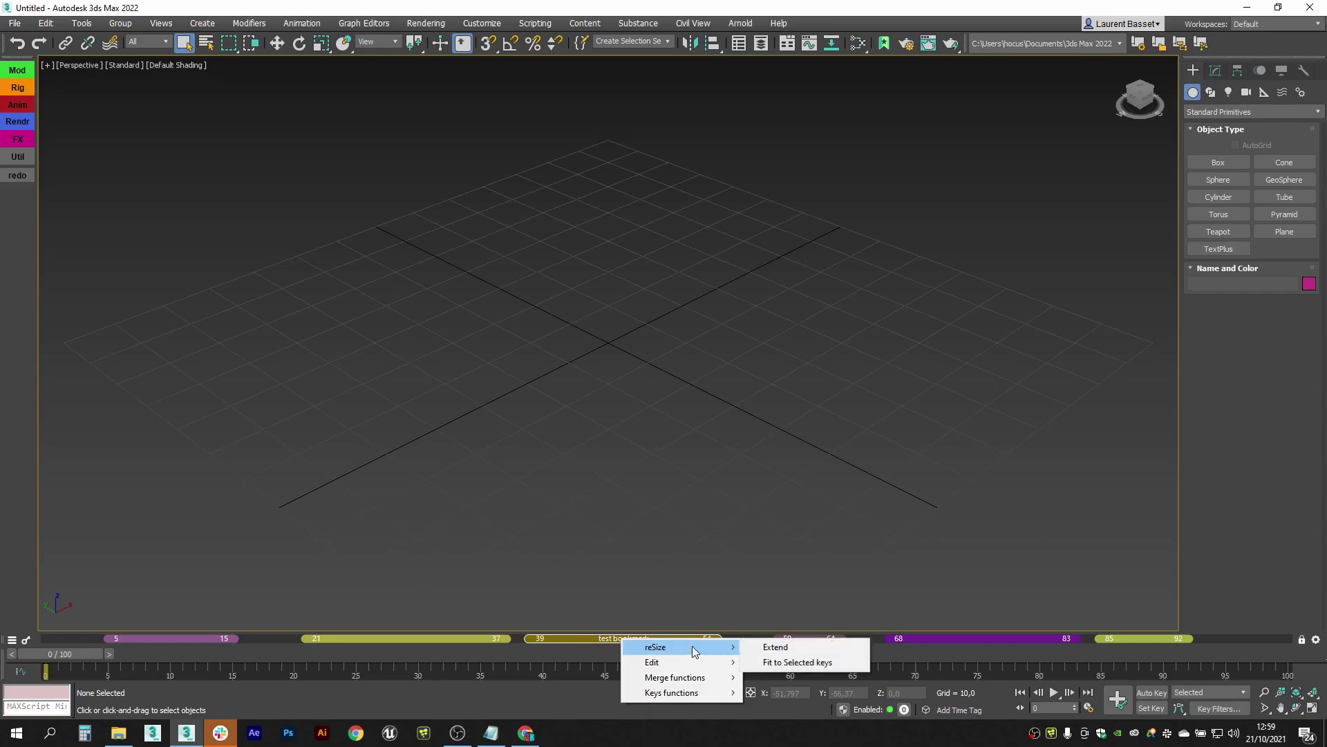
{"action": "left_click", "coordinate": [791, 650]}
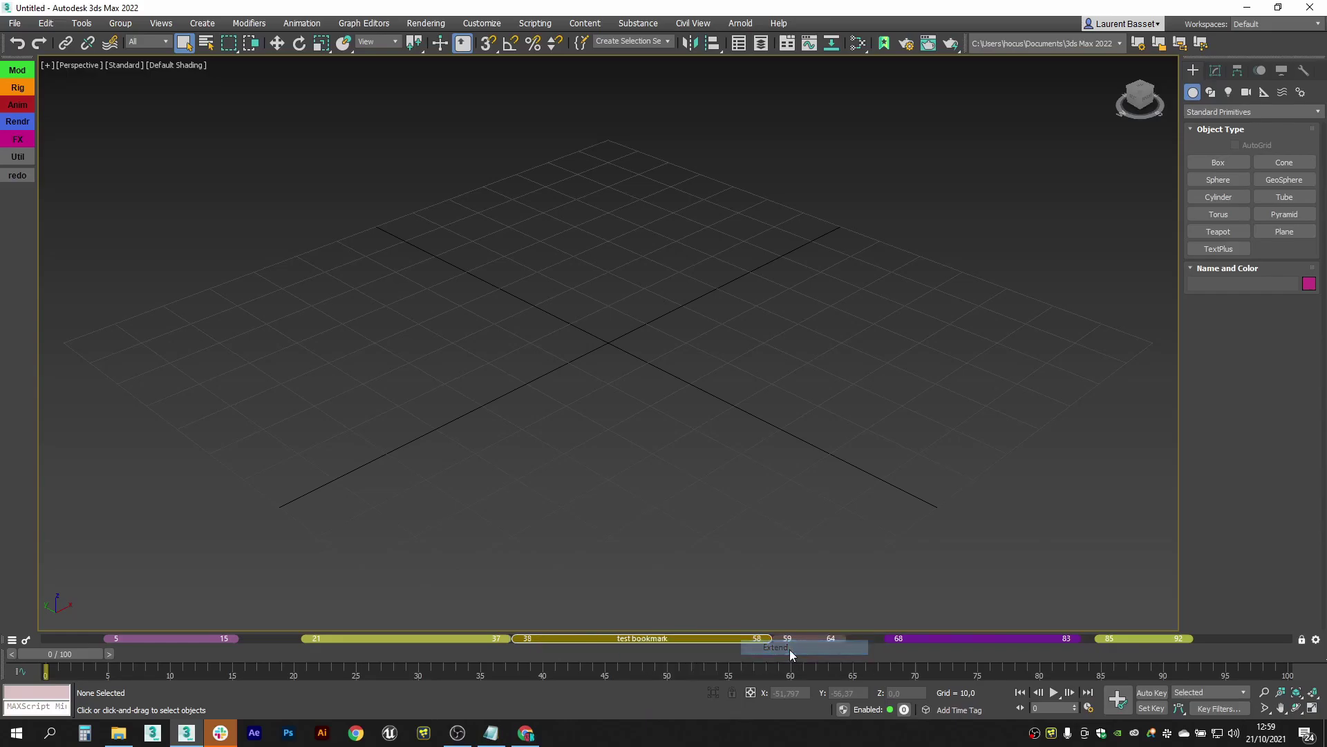
{"action": "left_click_drag", "start_coordinate": [759, 640], "coordinate": [634, 639]}
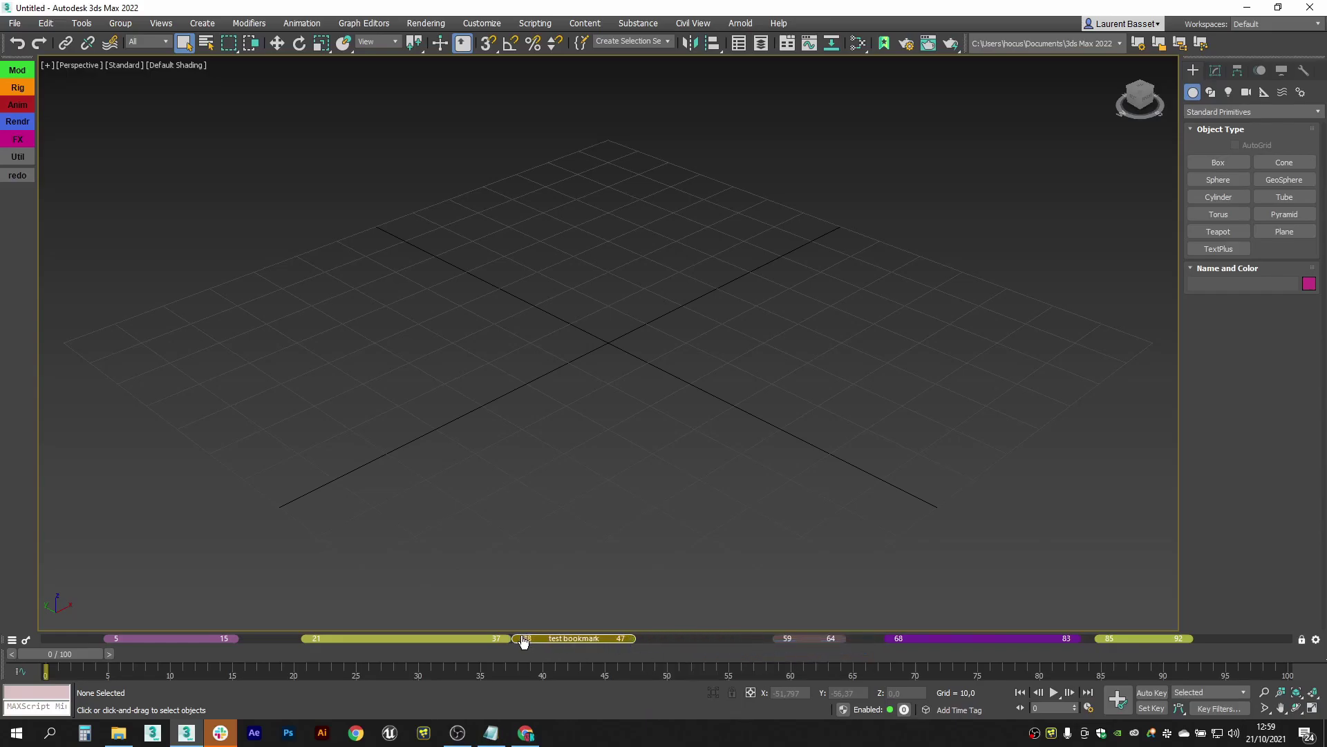
{"action": "left_click_drag", "start_coordinate": [523, 642], "coordinate": [588, 641]}
Extend the bookmark at frames 59–64 to fill the gap between its neighbours, and trim its start to frame 52
{"action": "right_click", "coordinate": [808, 644]}
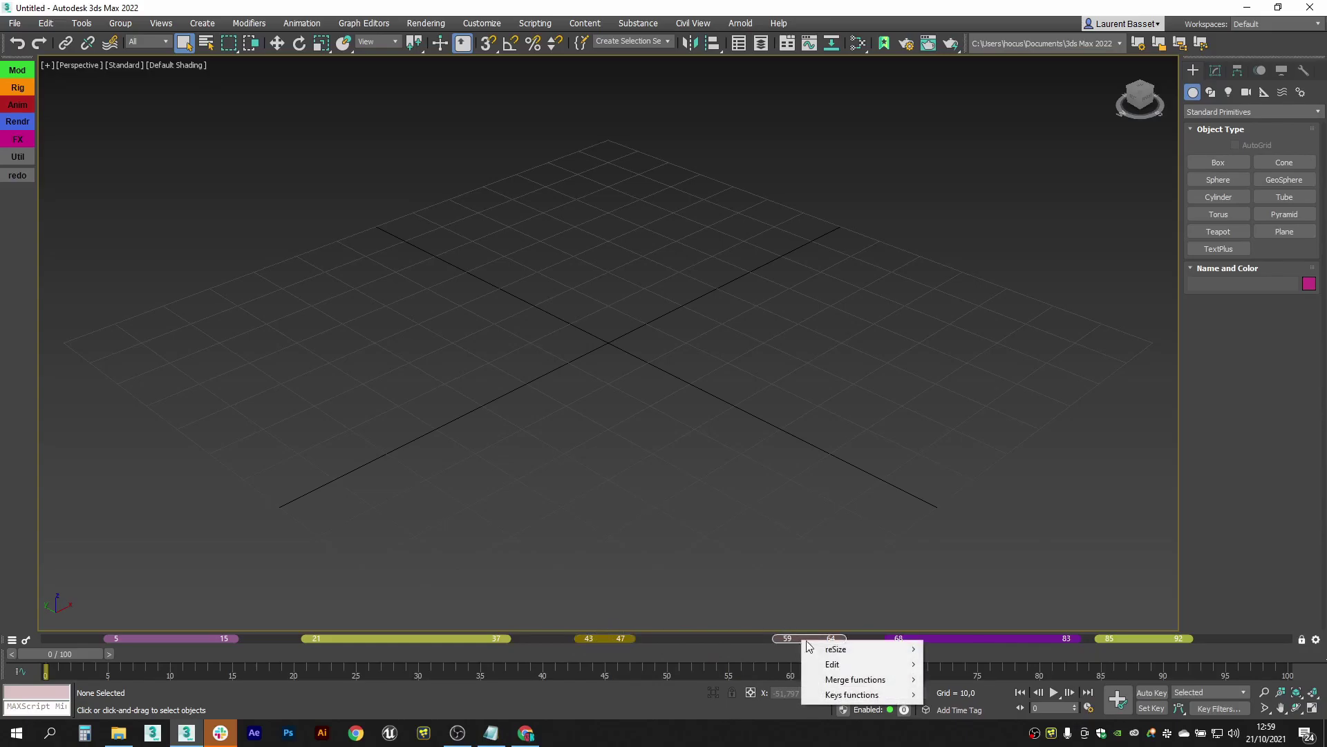
{"action": "mouse_move", "coordinate": [837, 648]}
{"action": "left_click", "coordinate": [968, 648]}
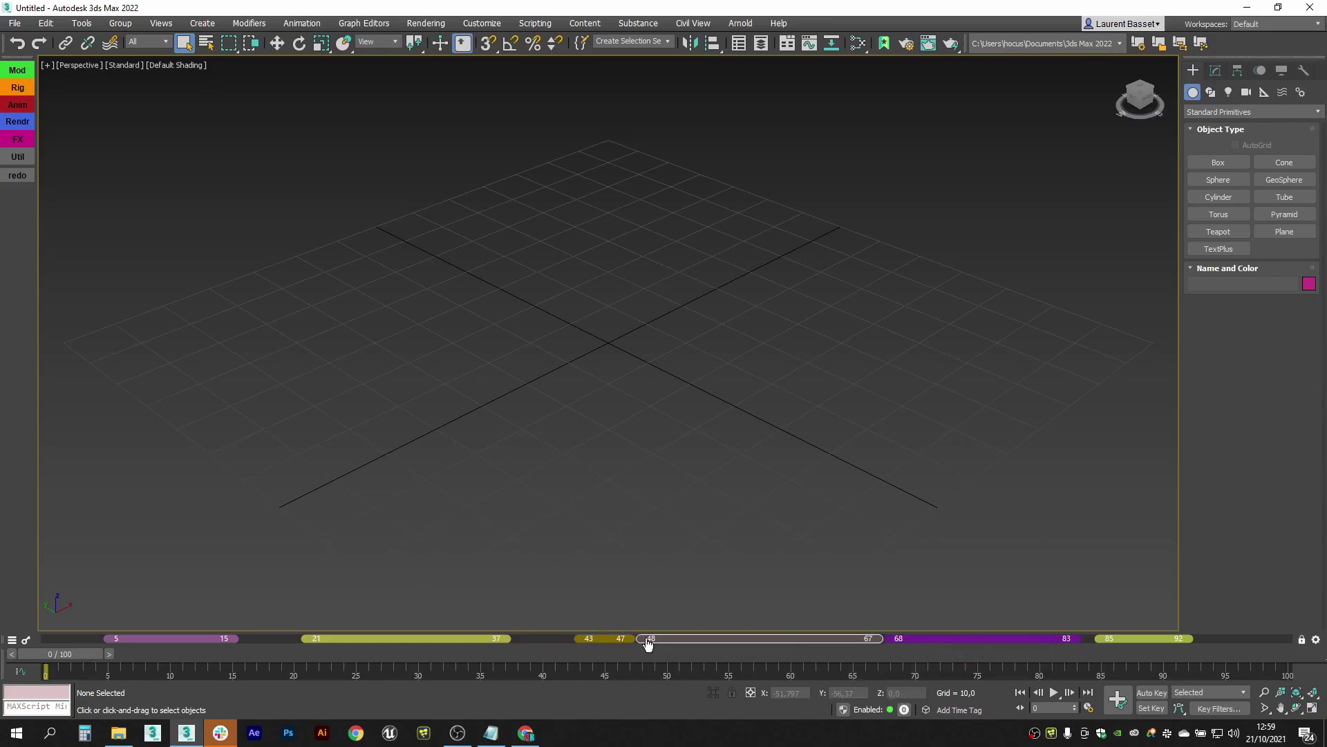
{"action": "left_click_drag", "start_coordinate": [648, 644], "coordinate": [690, 640]}
Extend the last bookmark to fill the free space around it, and trim both ends so it spans frames 88–95
{"action": "left_click", "coordinate": [1137, 640]}
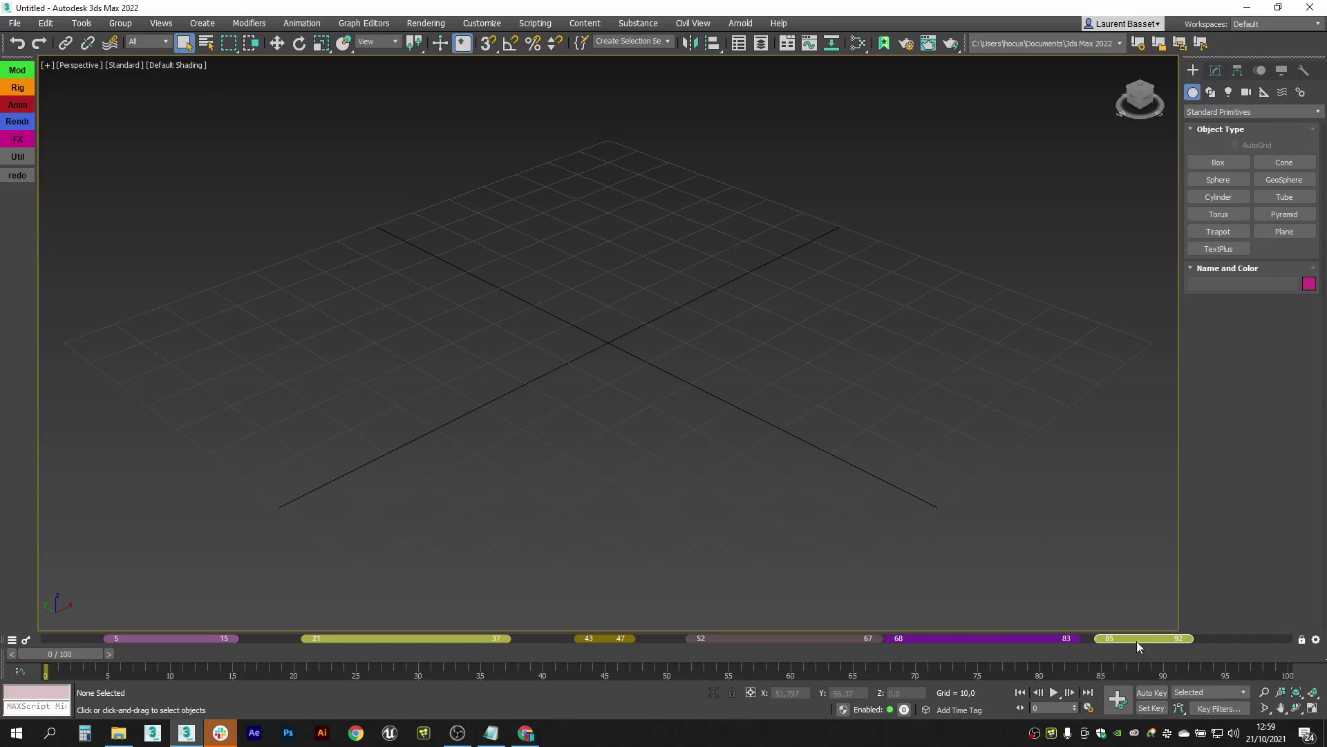
{"action": "right_click", "coordinate": [1136, 641]}
{"action": "mouse_move", "coordinate": [1168, 646]}
{"action": "left_click", "coordinate": [1071, 646]}
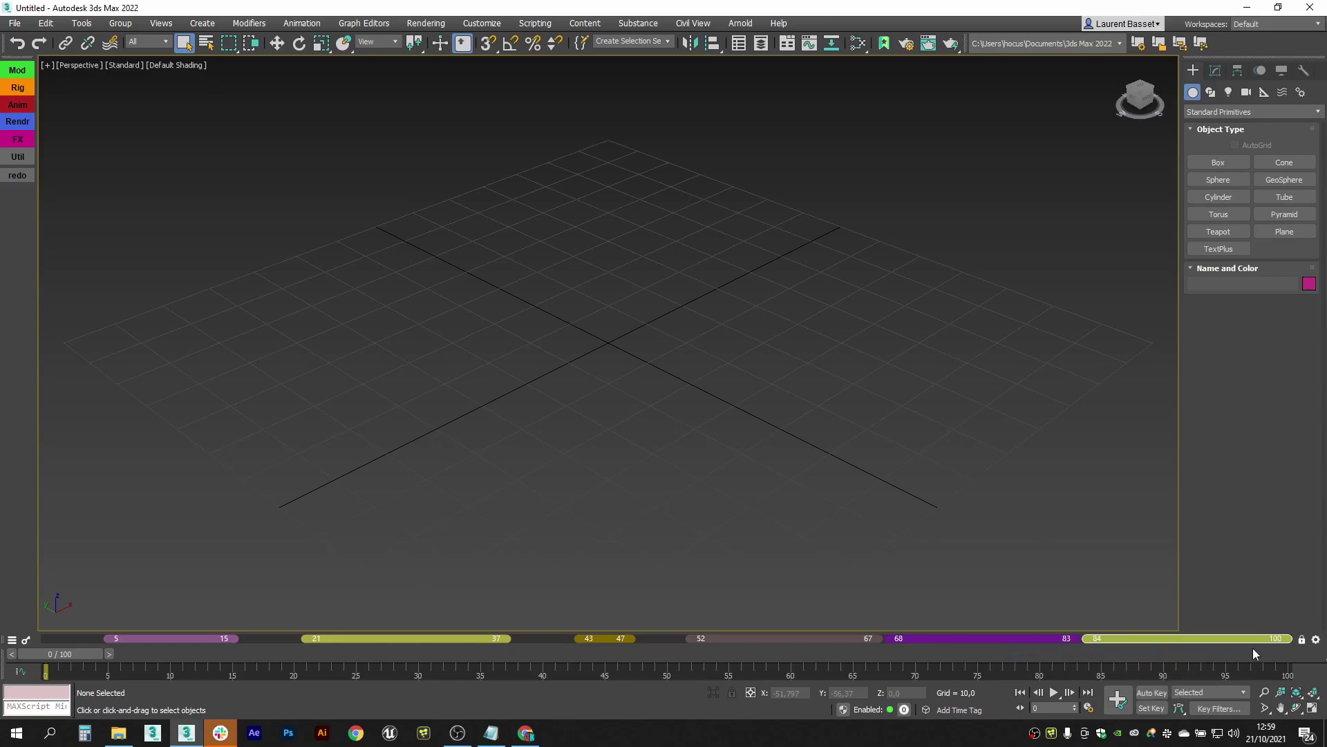
{"action": "left_click_drag", "start_coordinate": [1290, 638], "coordinate": [1226, 639]}
{"action": "left_click_drag", "start_coordinate": [1086, 643], "coordinate": [1134, 640]}
{"action": "right_click", "coordinate": [718, 644]}
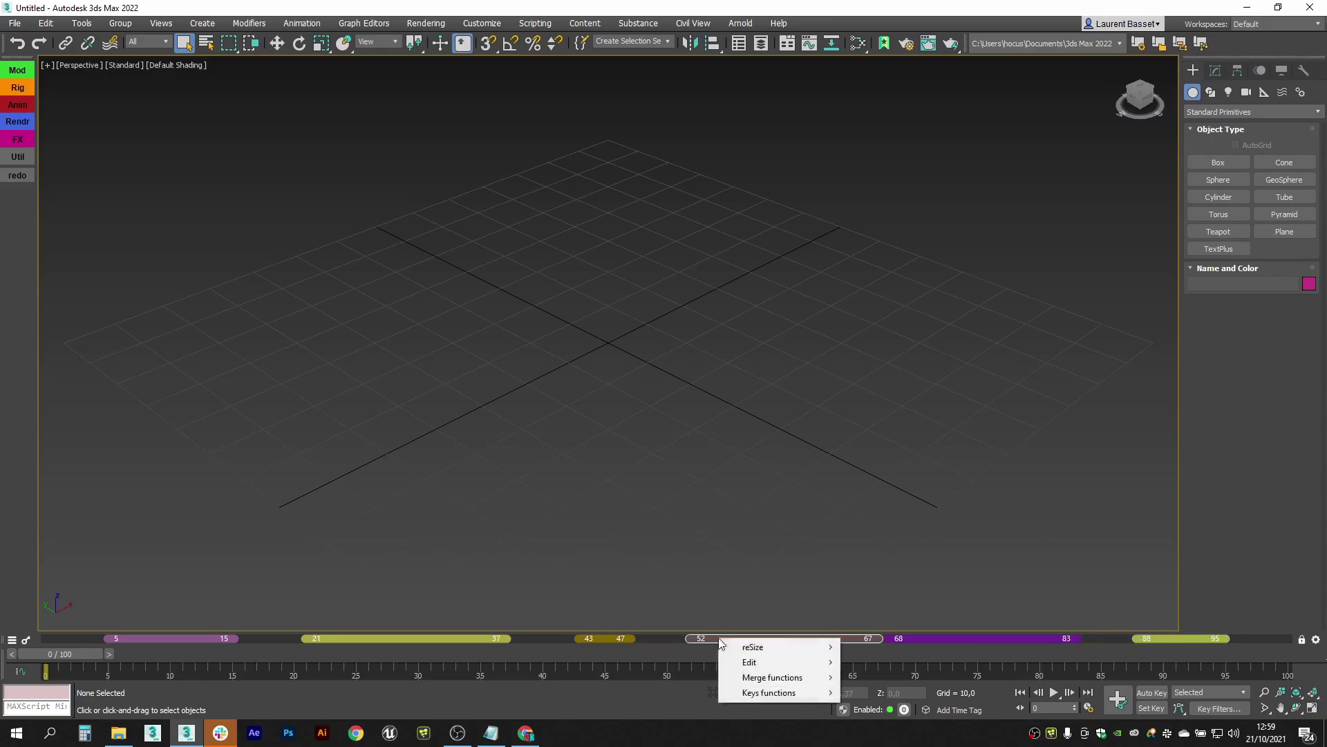
{"action": "mouse_move", "coordinate": [803, 651]}
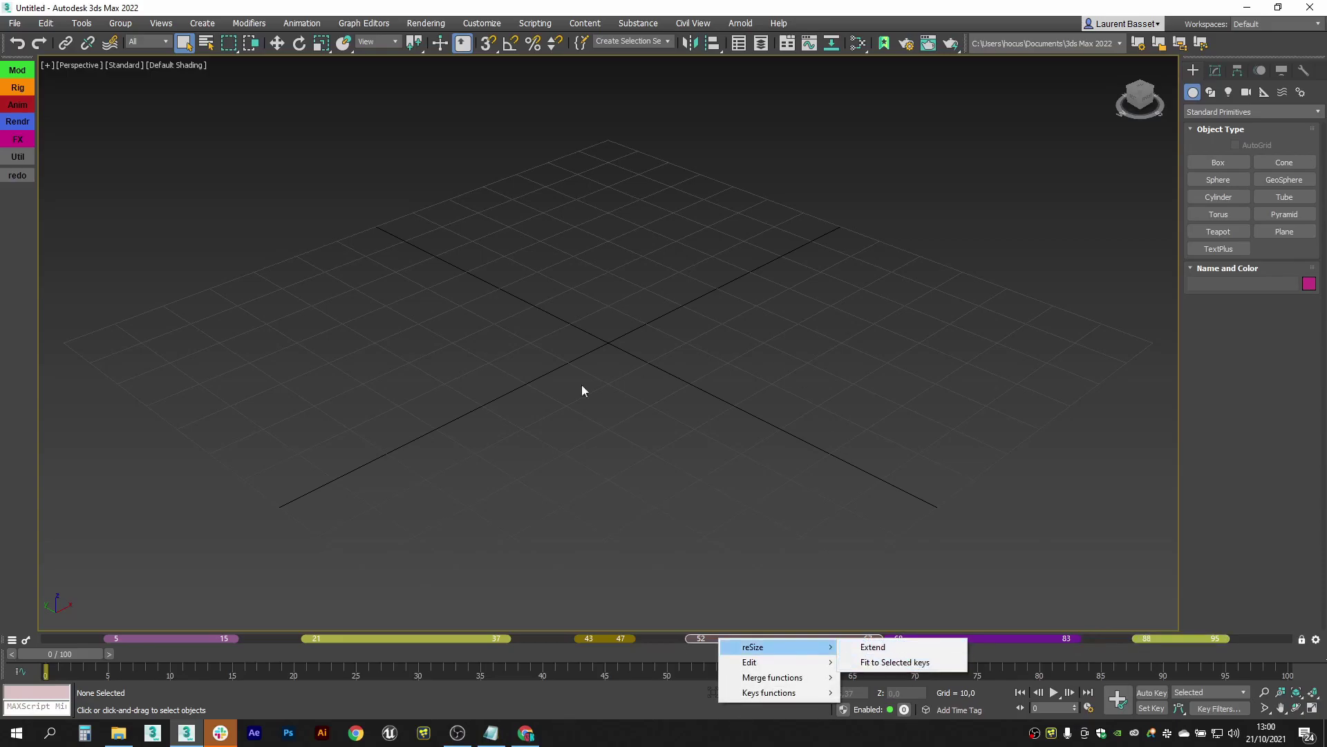
{"action": "left_click", "coordinate": [684, 671]}
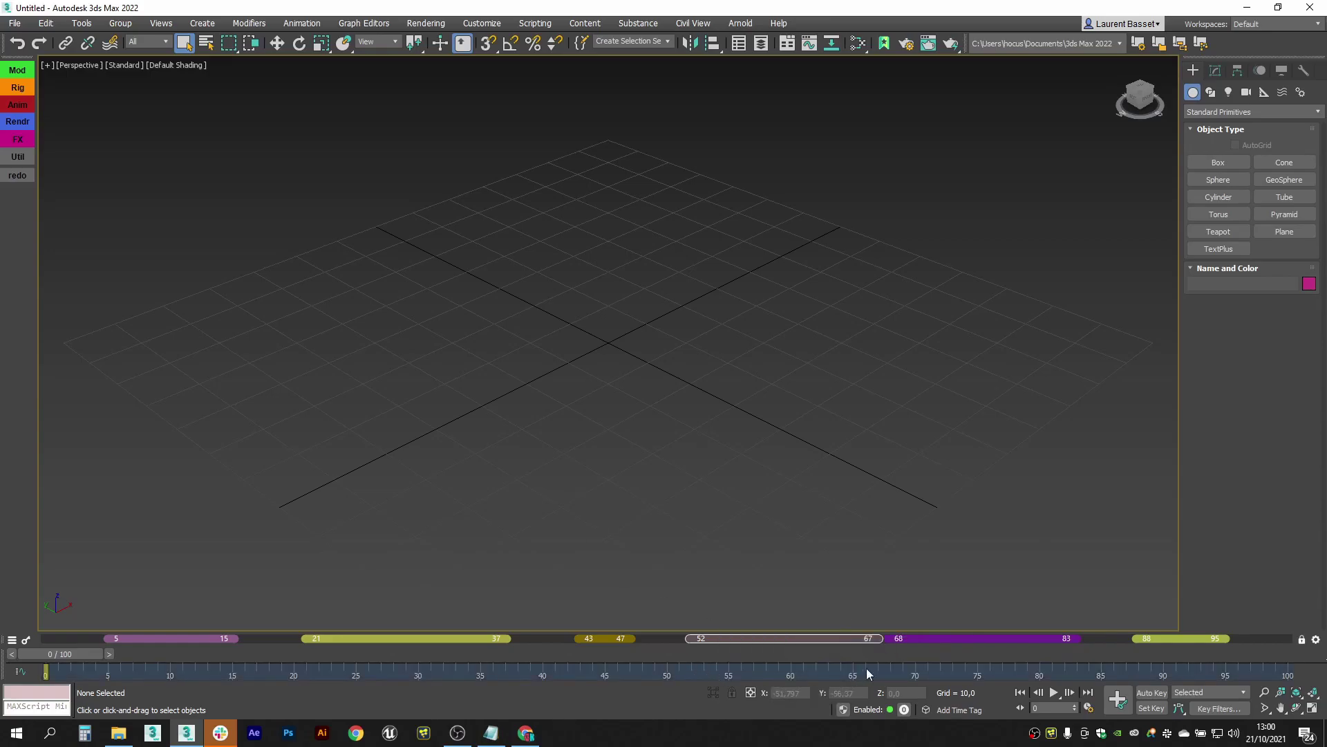
Move the bookmark after the test bookmark to frames 51–66 and merge it with the next bookmark
{"action": "left_click_drag", "start_coordinate": [816, 638], "coordinate": [804, 640]}
{"action": "right_click", "coordinate": [799, 644]}
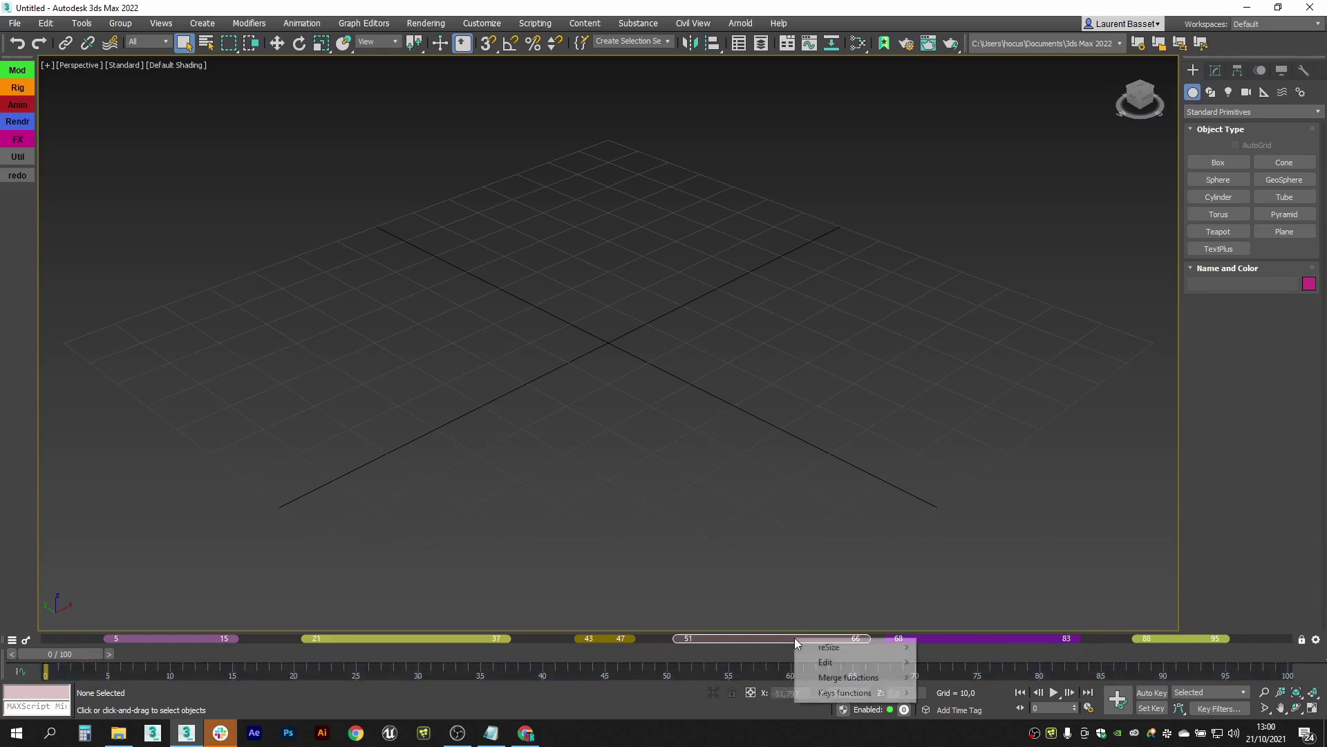
{"action": "mouse_move", "coordinate": [834, 660]}
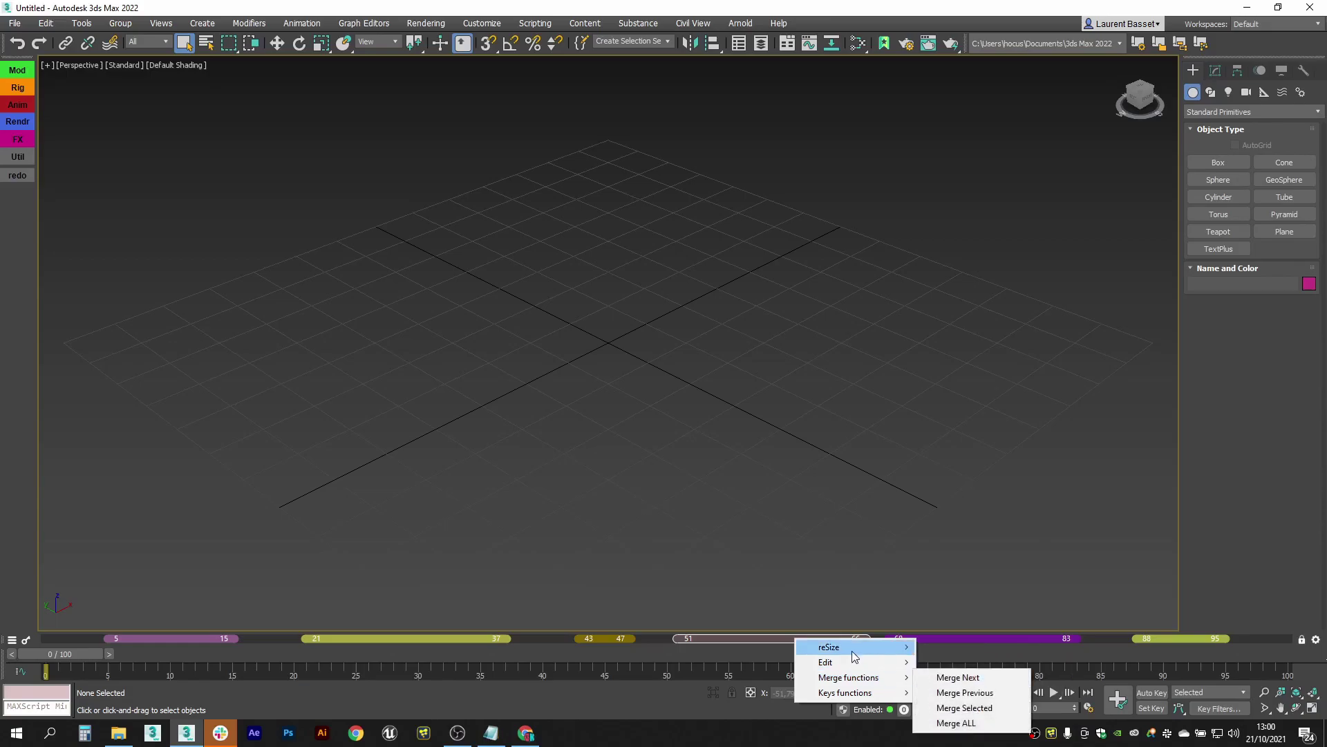
{"action": "left_click", "coordinate": [979, 679]}
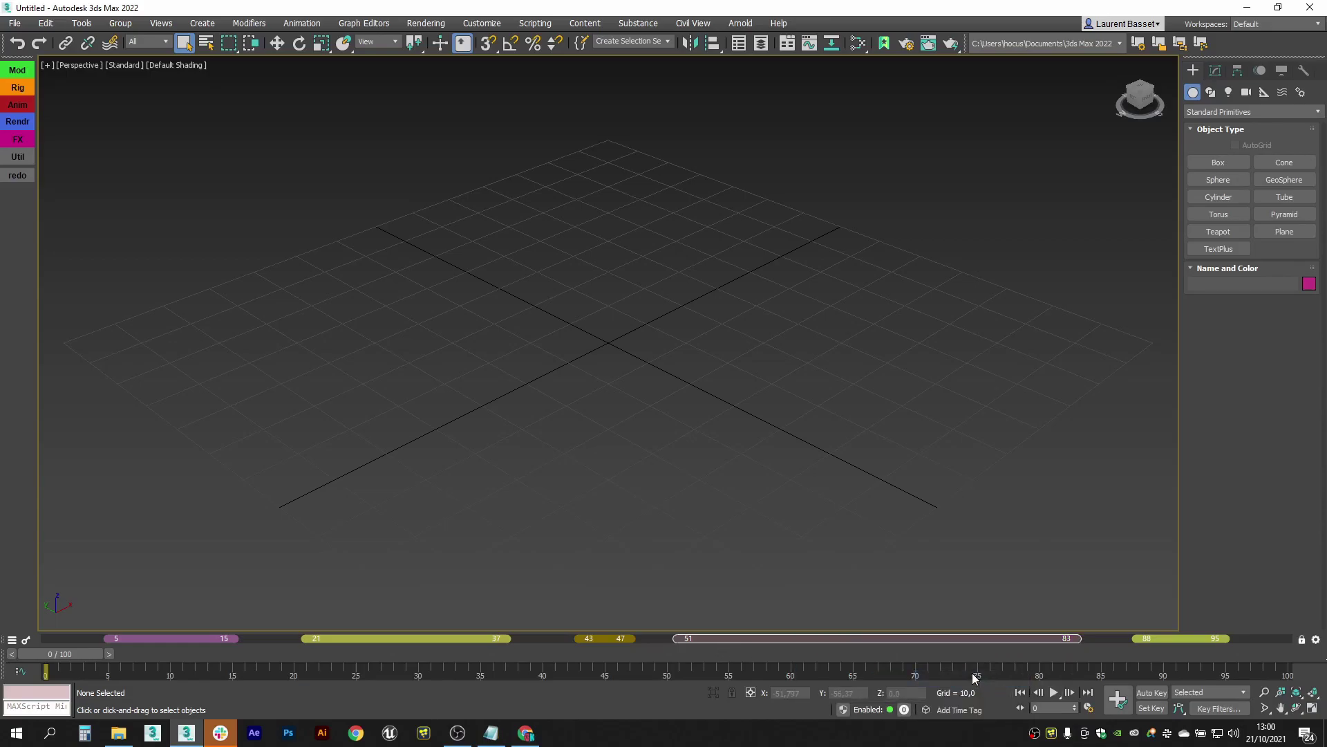
Merge the bookmark at frames 51–66 with the previous bookmark
{"action": "right_click", "coordinate": [805, 645]}
{"action": "mouse_move", "coordinate": [864, 679]}
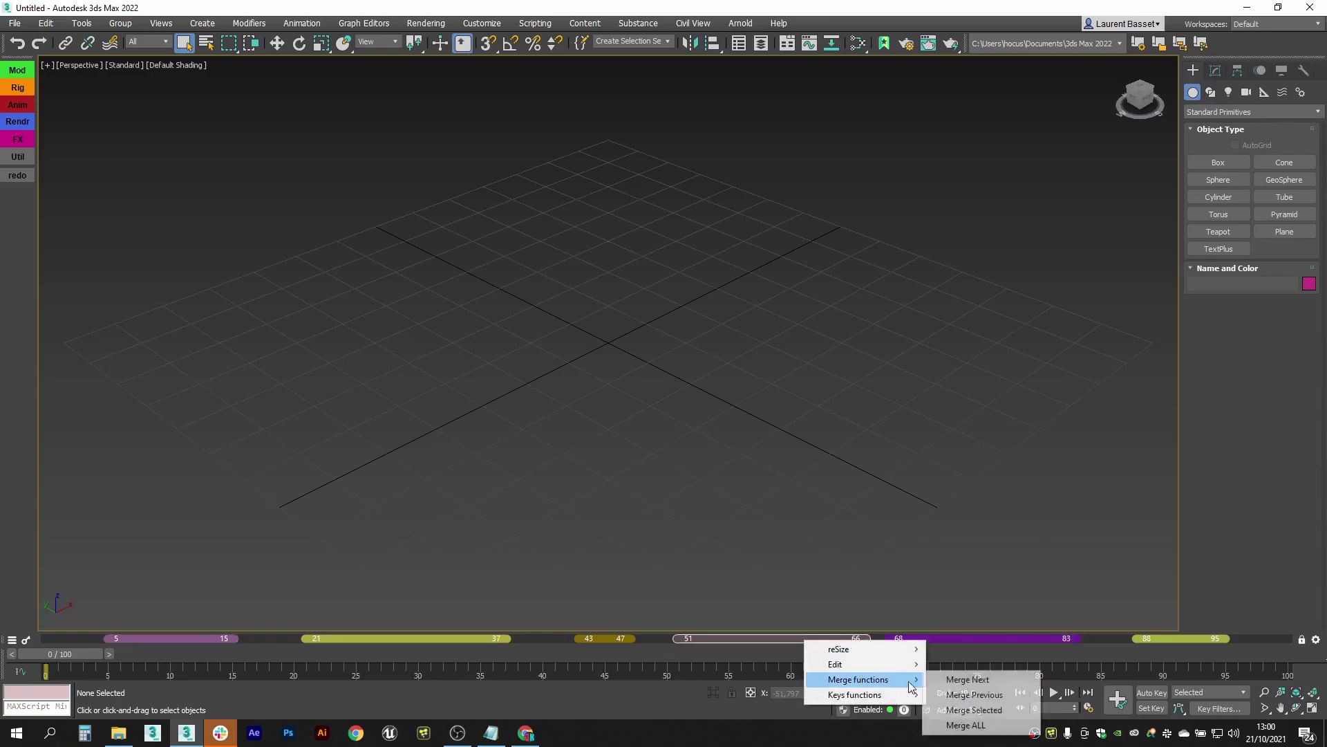
{"action": "left_click", "coordinate": [974, 695]}
Select the bookmarks at frames 43–47, 51–66 and 68–83 and merge the selected ones into a single bookmark spanning 43–83
{"action": "right_click", "coordinate": [738, 642]}
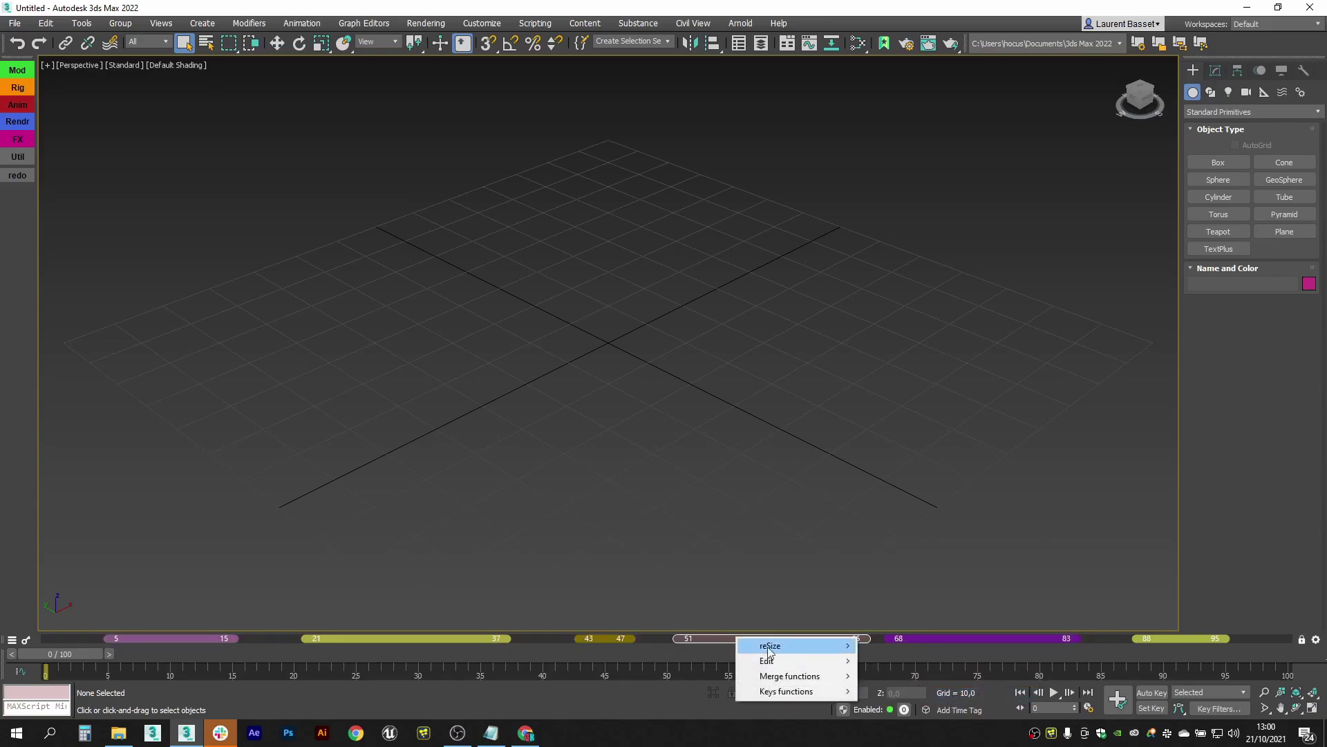
{"action": "mouse_move", "coordinate": [795, 676]}
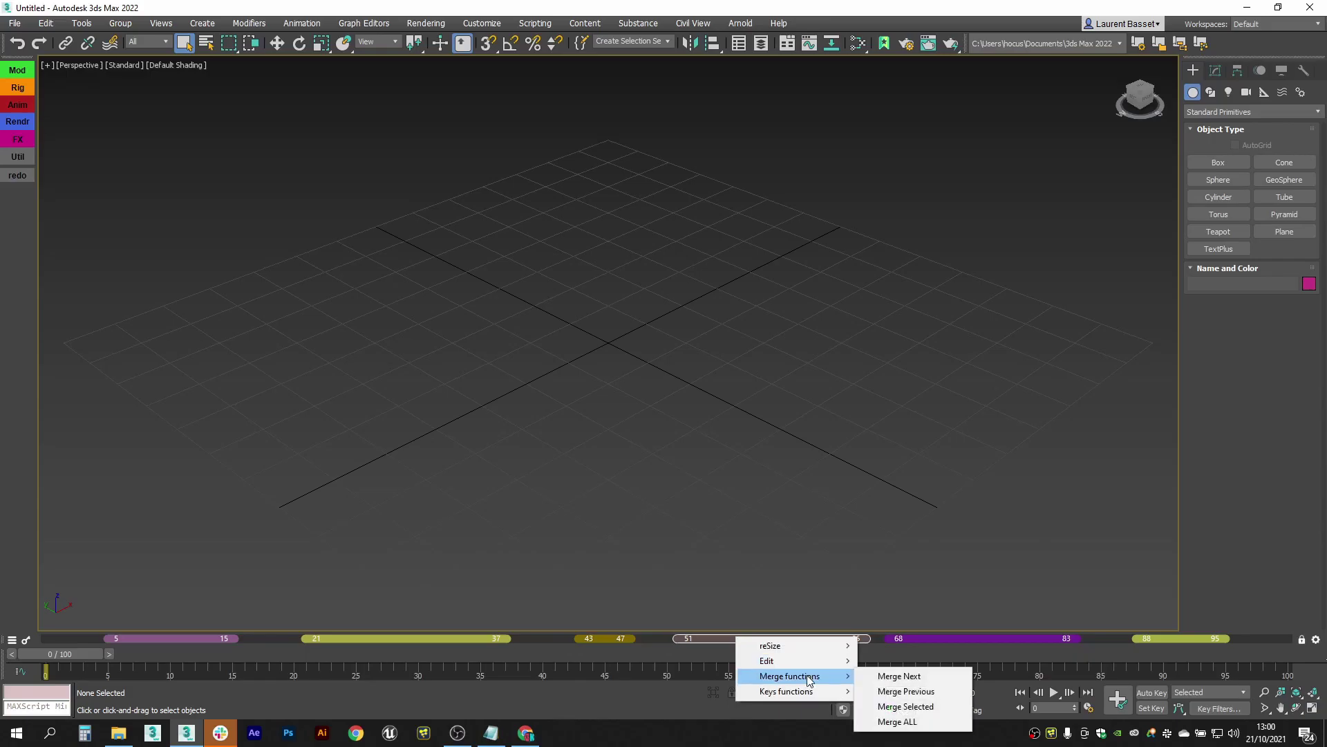
{"action": "left_click", "coordinate": [926, 641]}
{"action": "right_click", "coordinate": [733, 640]}
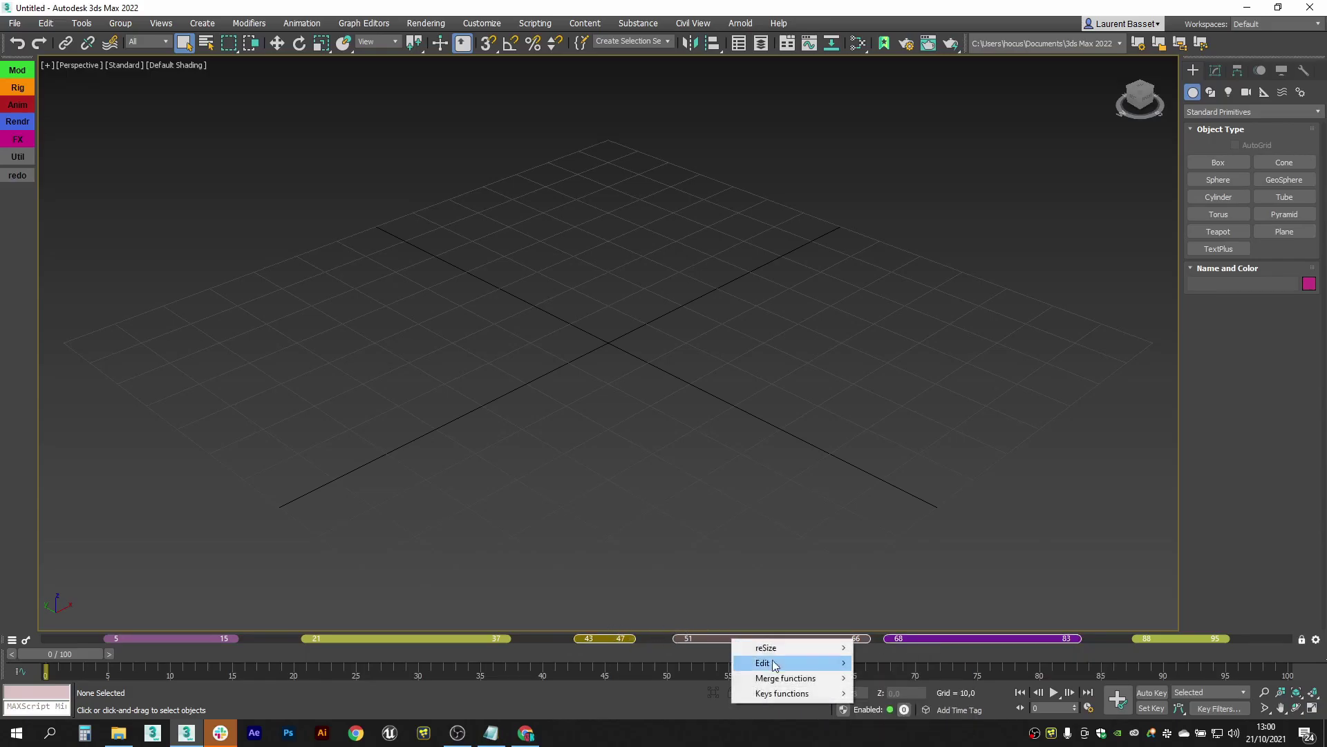
{"action": "mouse_move", "coordinate": [795, 678]}
{"action": "left_click", "coordinate": [926, 709]}
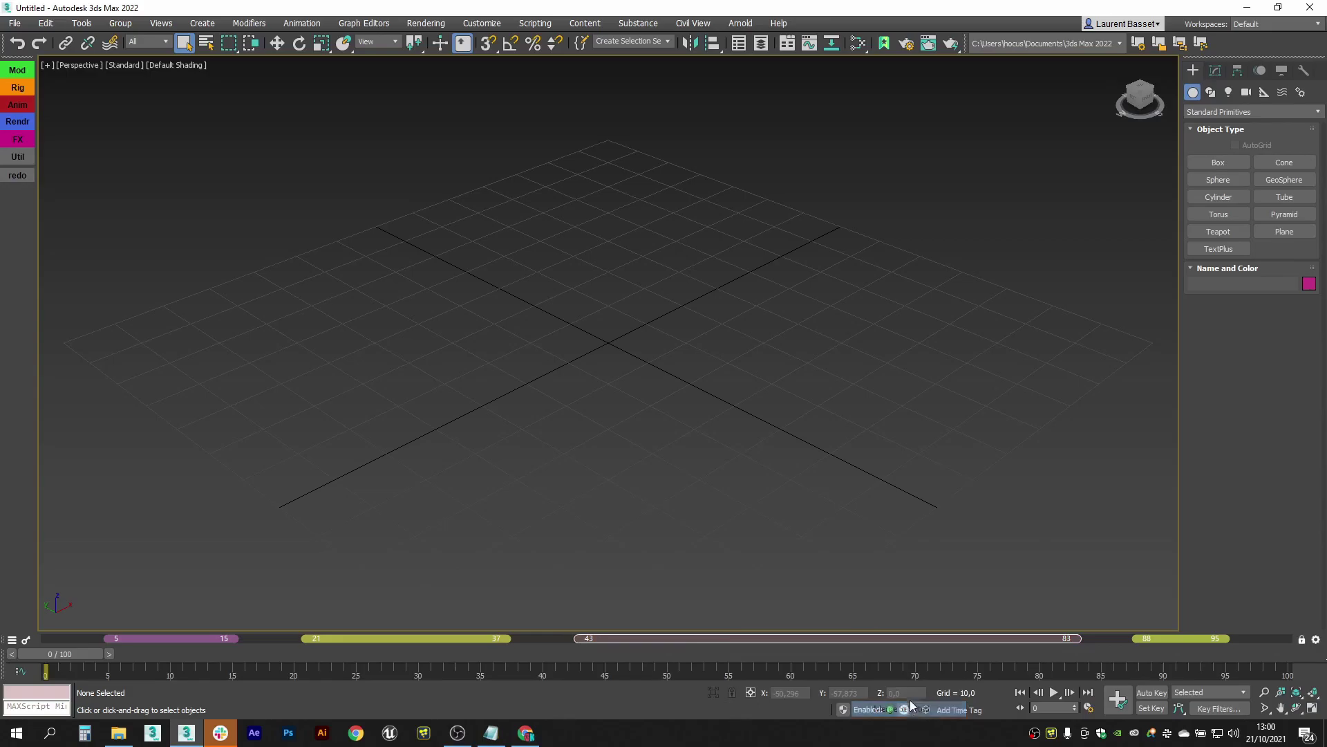
Merge all the bookmarks on the timeline into one
{"action": "right_click", "coordinate": [742, 643]}
{"action": "mouse_move", "coordinate": [810, 682]}
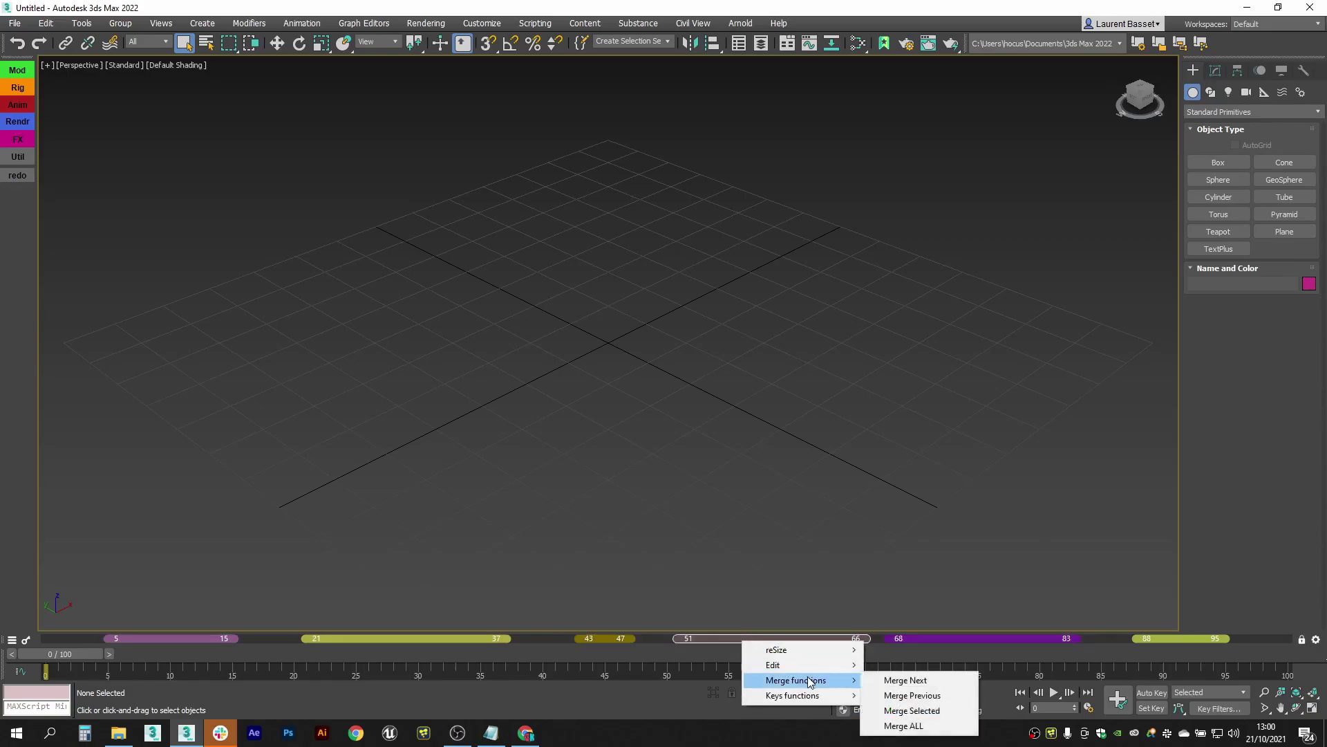
{"action": "left_click", "coordinate": [941, 726]}
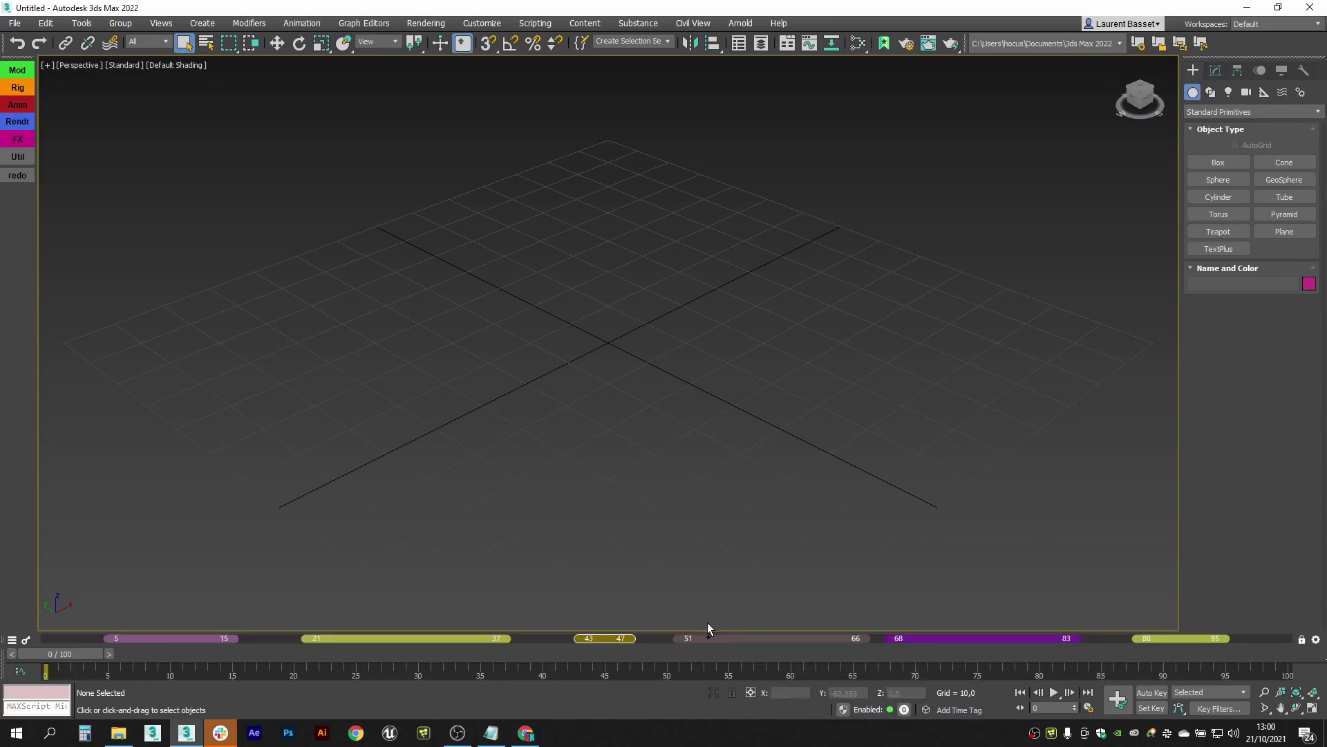
{"action": "right_click", "coordinate": [613, 637]}
{"action": "mouse_move", "coordinate": [709, 676]}
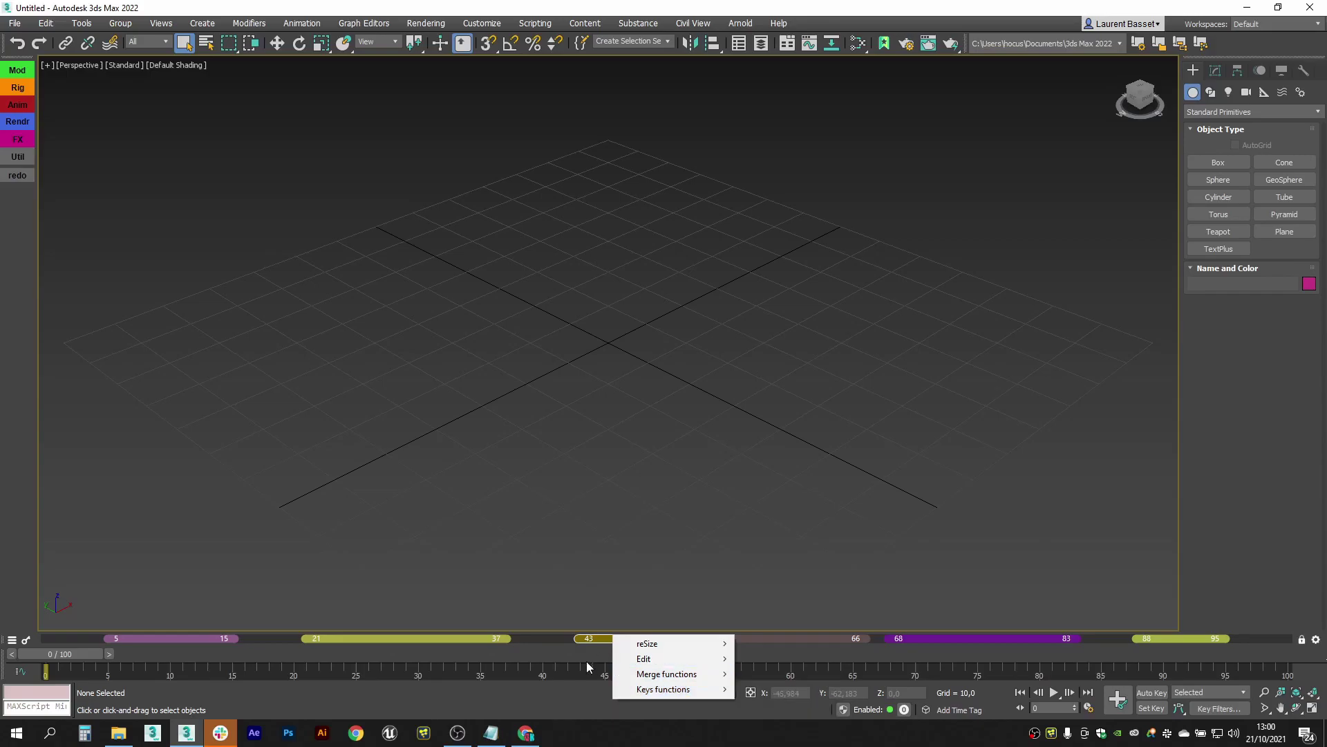
{"action": "left_click", "coordinate": [607, 628]}
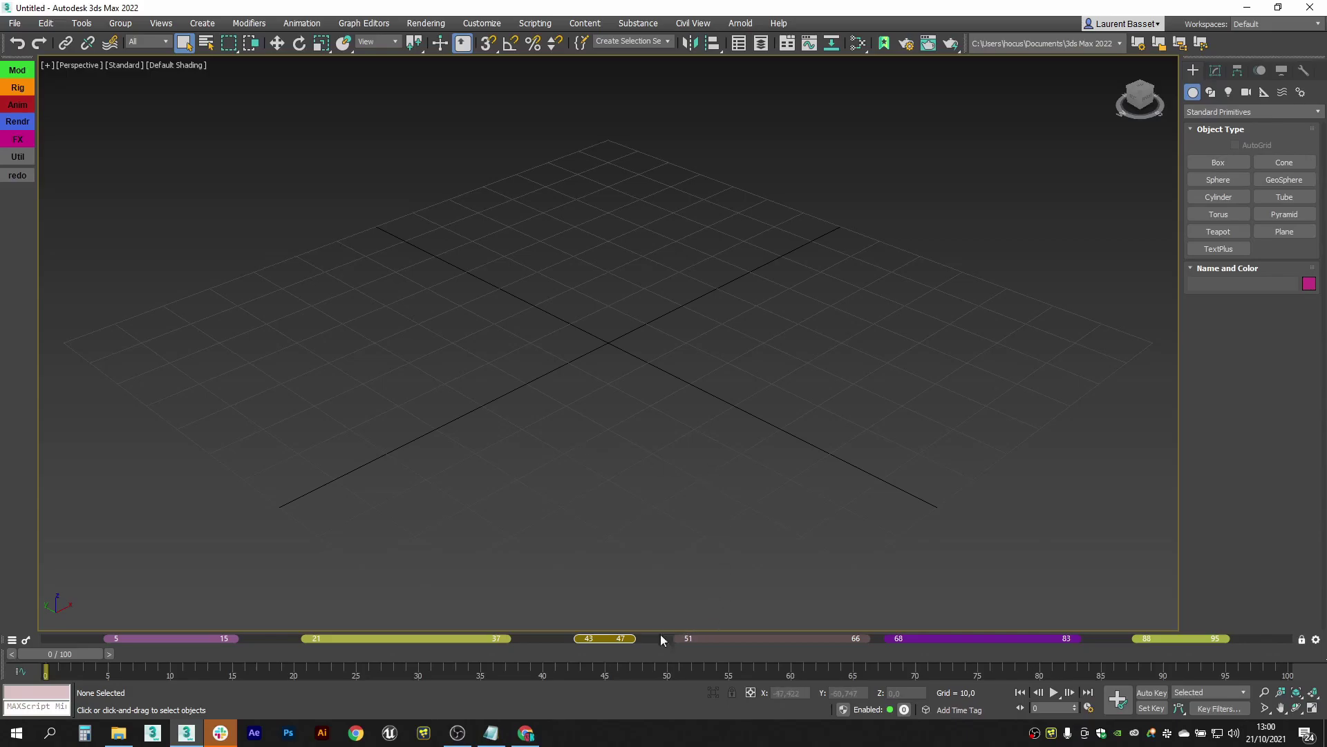
Fit the time range to the bookmark at frames 51–66 and back to the full span of all bookmarks, twice
{"action": "left_click", "coordinate": [748, 637]}
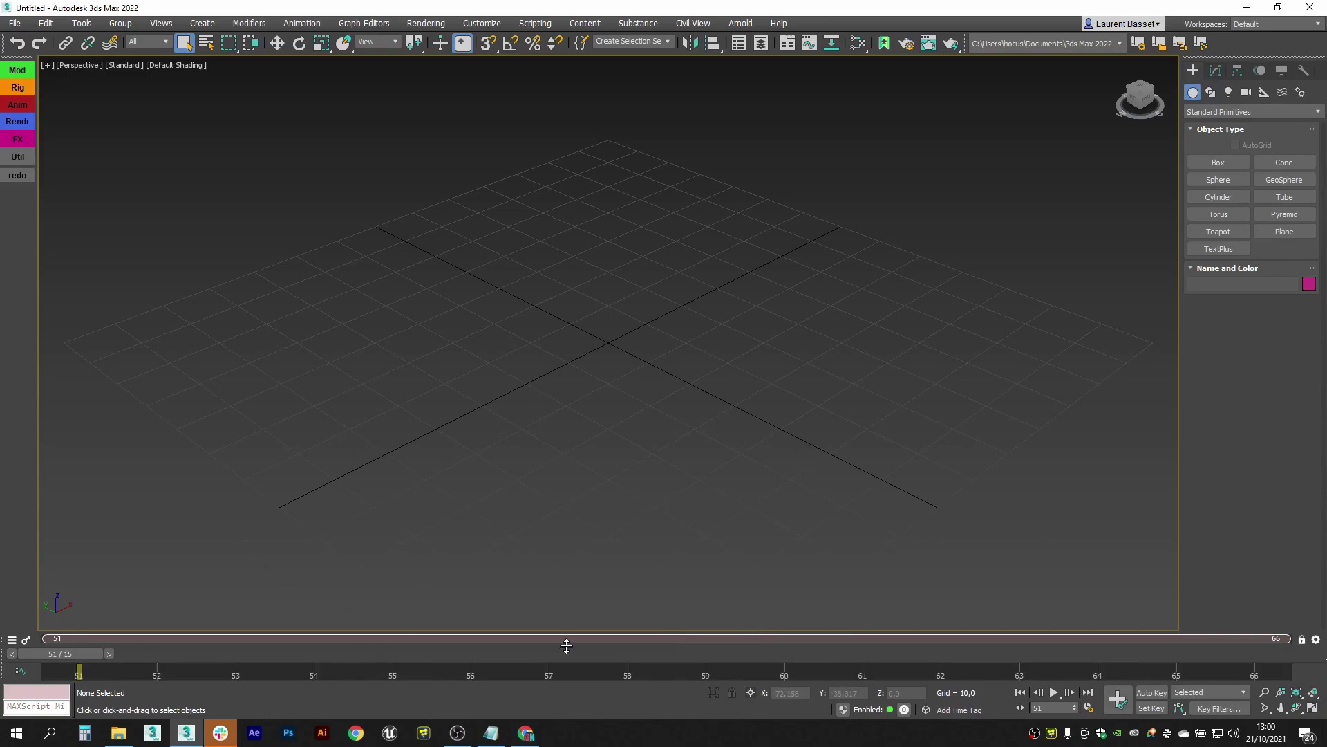
{"action": "double_click", "coordinate": [674, 638]}
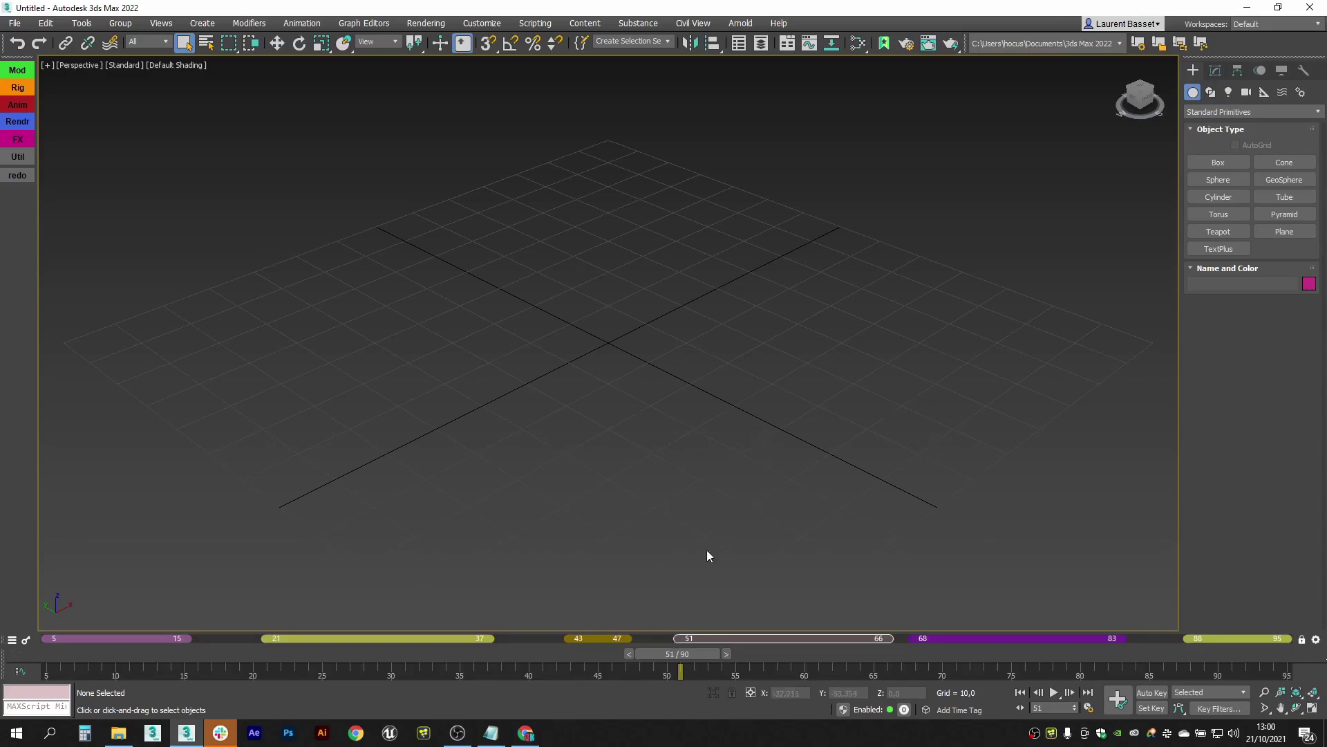
{"action": "double_click", "coordinate": [723, 638]}
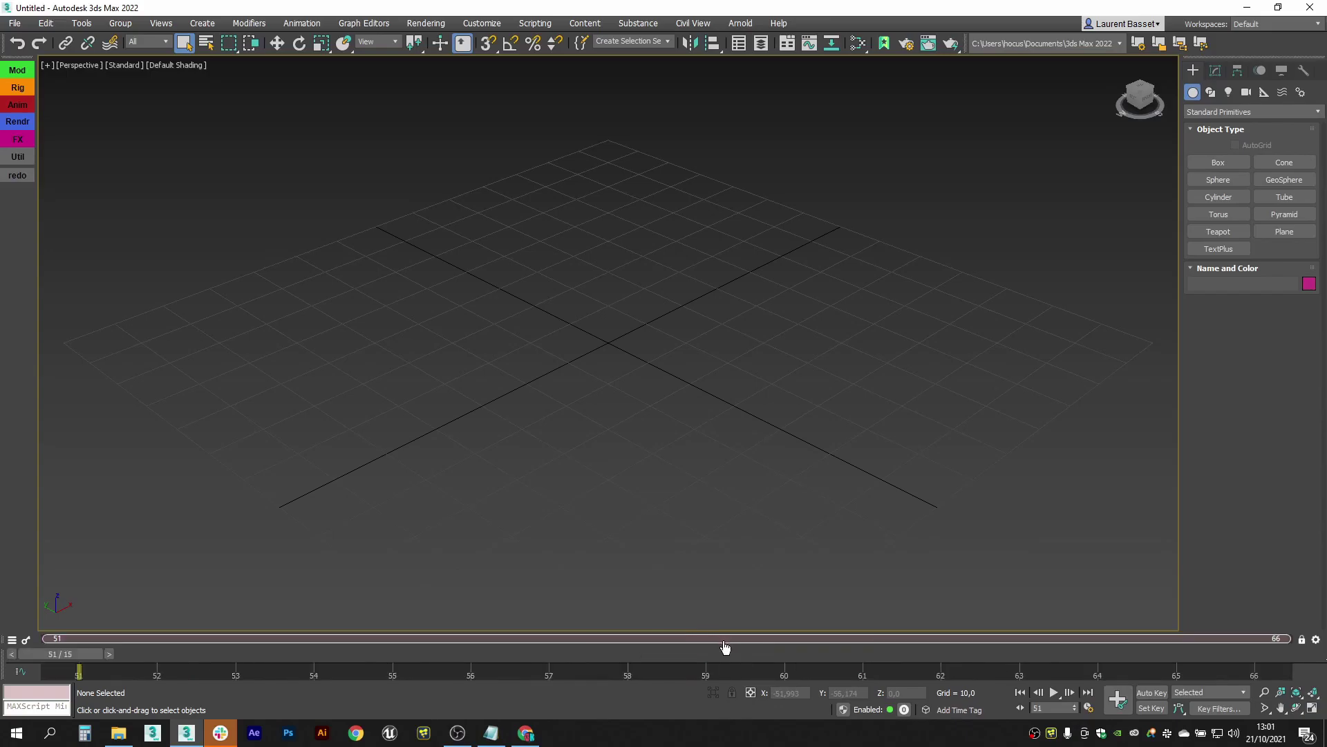
{"action": "double_click", "coordinate": [726, 643]}
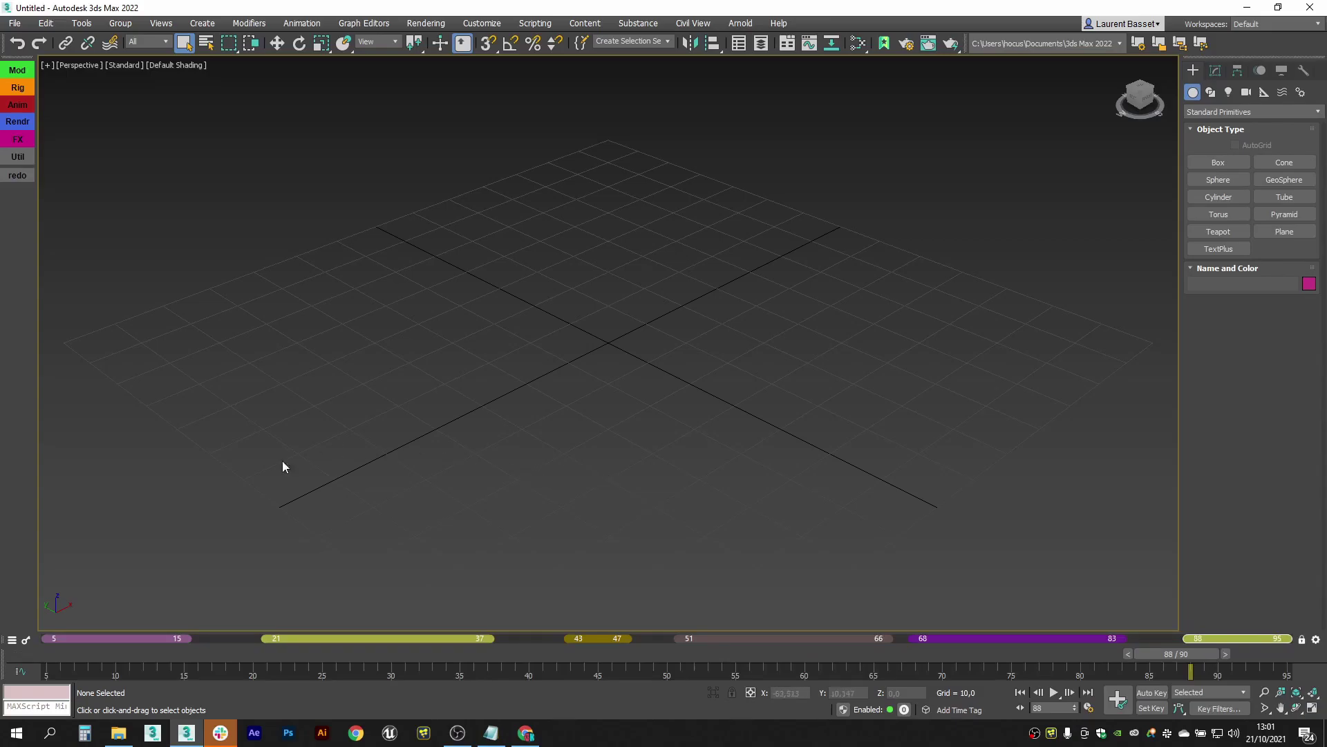
Open the Bookmarks Manager and create a short bookmark at frames 19–20 on the bookmark track
{"action": "left_click", "coordinate": [12, 641]}
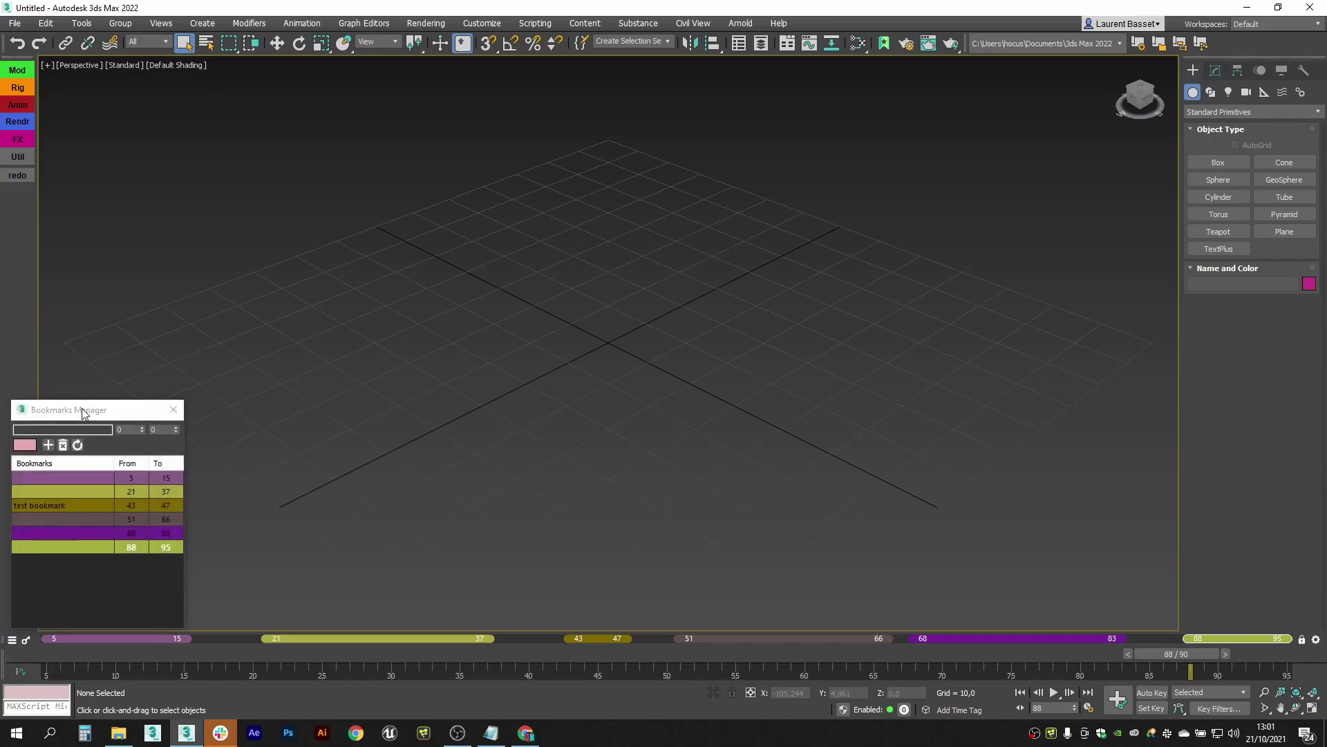
{"action": "left_click_drag", "start_coordinate": [82, 413], "coordinate": [83, 404]}
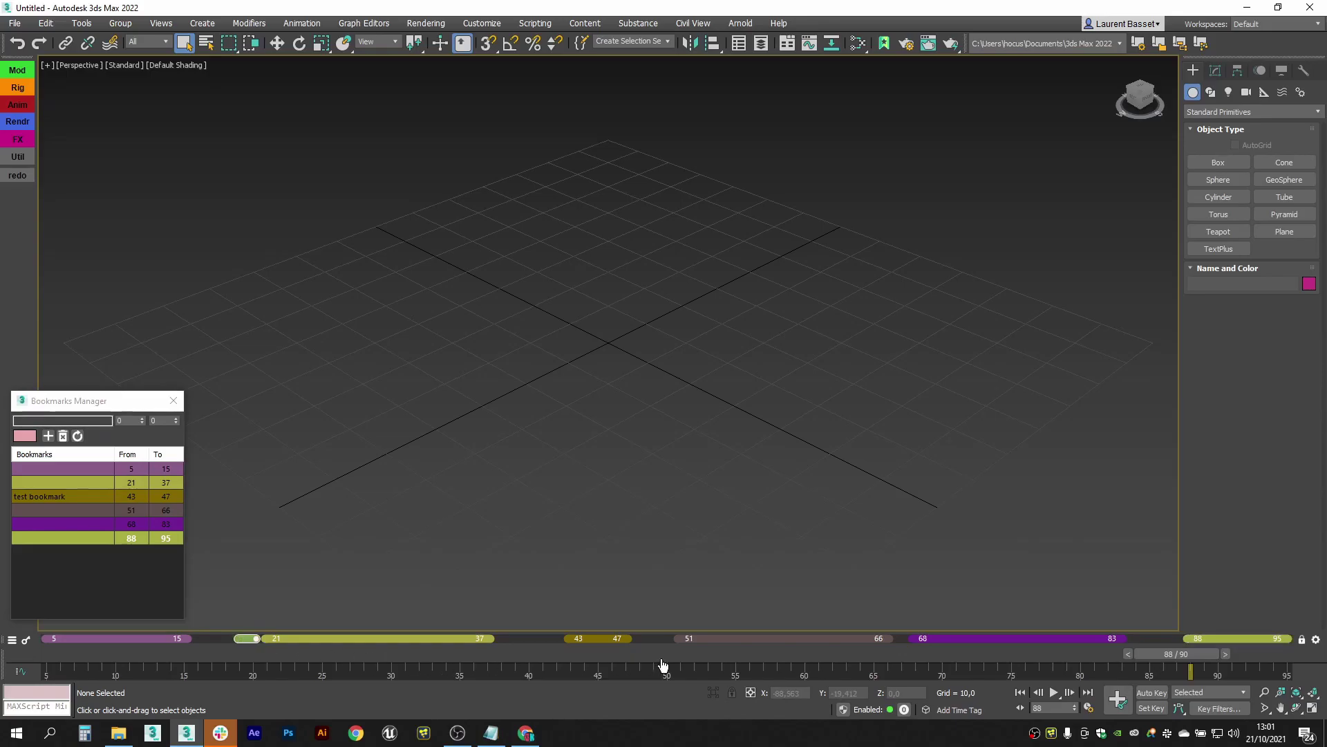
{"action": "double_click", "coordinate": [248, 638]}
{"action": "left_click", "coordinate": [720, 504]}
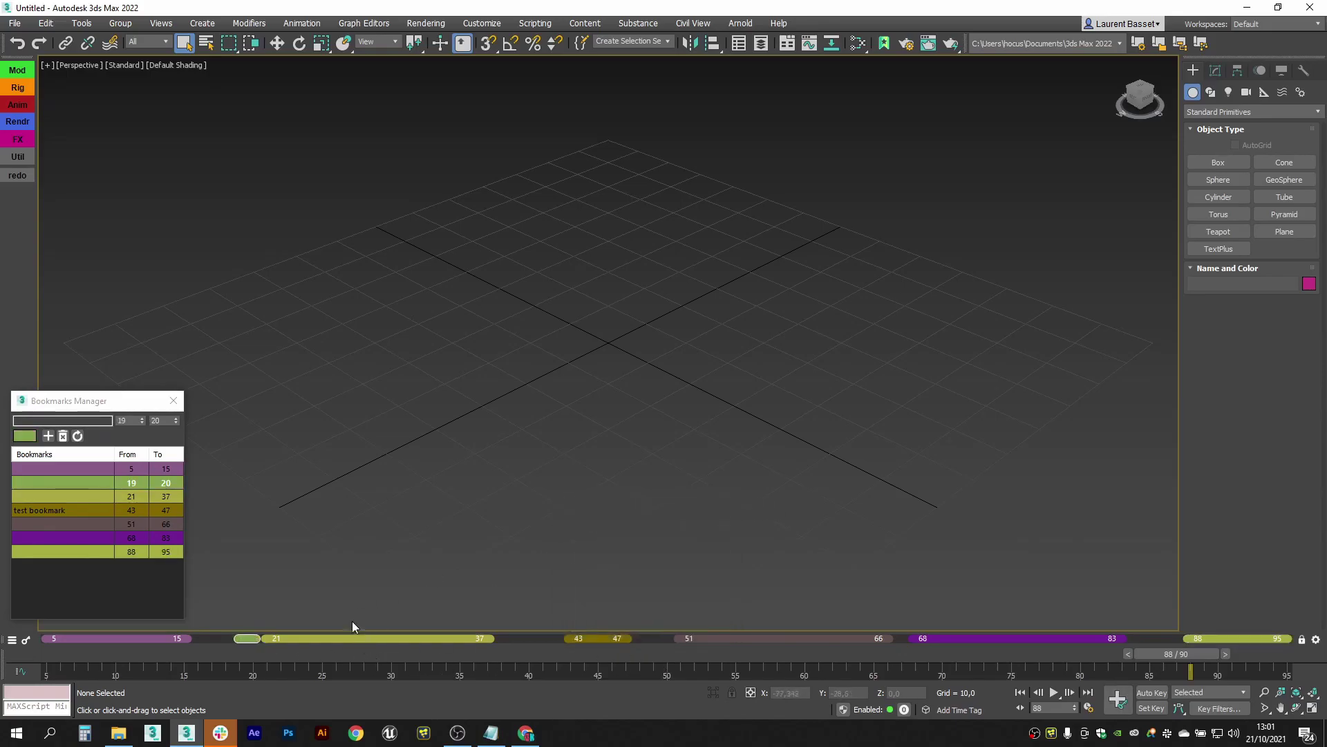
Delete the short bookmark at frames 19–20 and all remaining bookmarks
{"action": "key", "text": "Delete"}
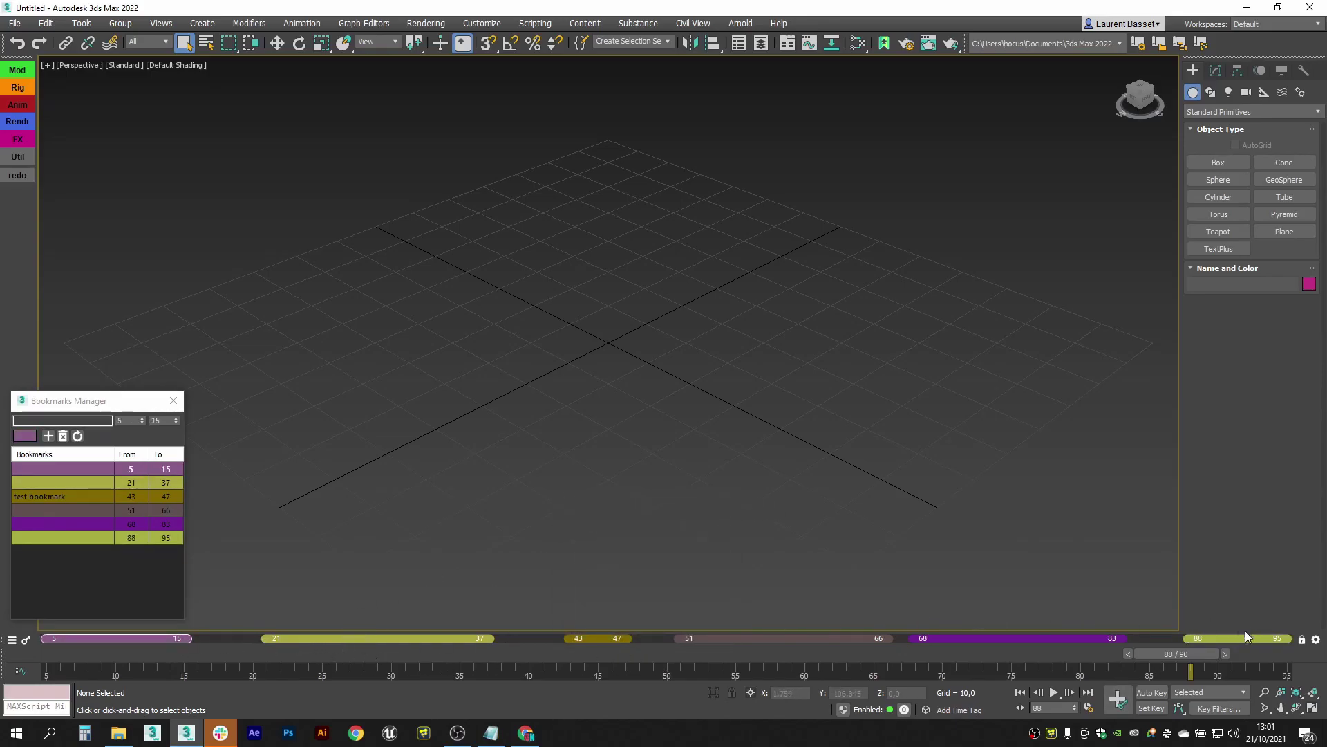
{"action": "key", "text": "Delete"}
{"action": "key", "text": "Delete"}
{"action": "key", "text": "Delete"}
{"action": "key", "text": "Delete"}
{"action": "key", "text": "Delete"}
{"action": "key", "text": "Delete"}
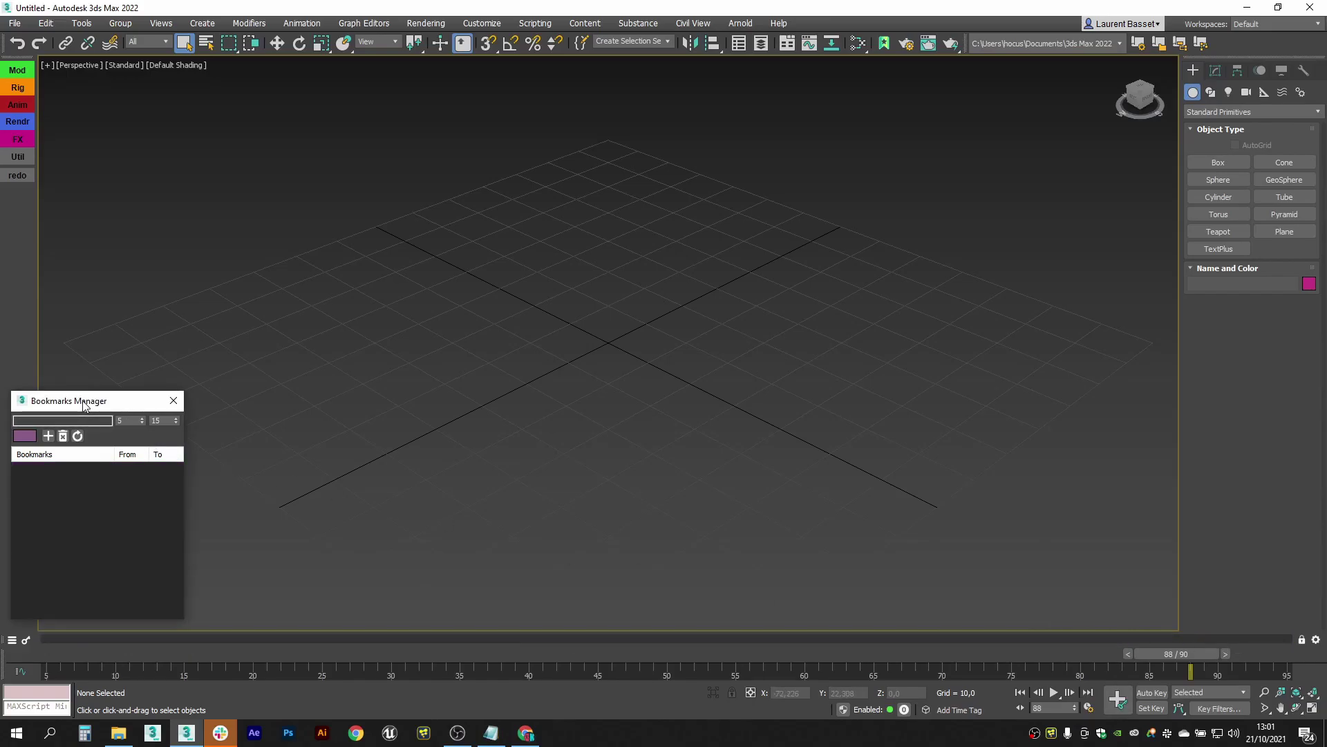
Draw two new bookmarks on the empty bookmark track, at frames 27–42 and 46–64
{"action": "left_click_drag", "start_coordinate": [83, 403], "coordinate": [86, 404]}
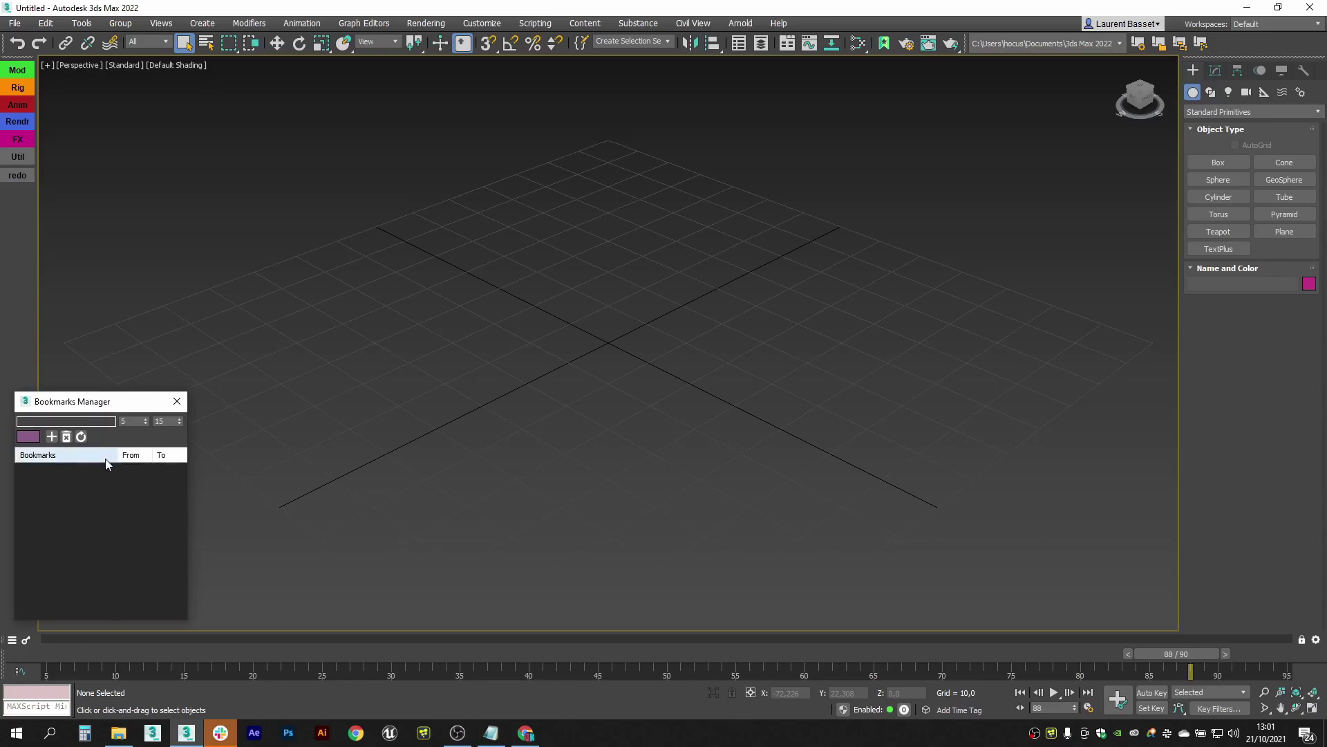
{"action": "left_click_drag", "start_coordinate": [346, 639], "coordinate": [862, 639]}
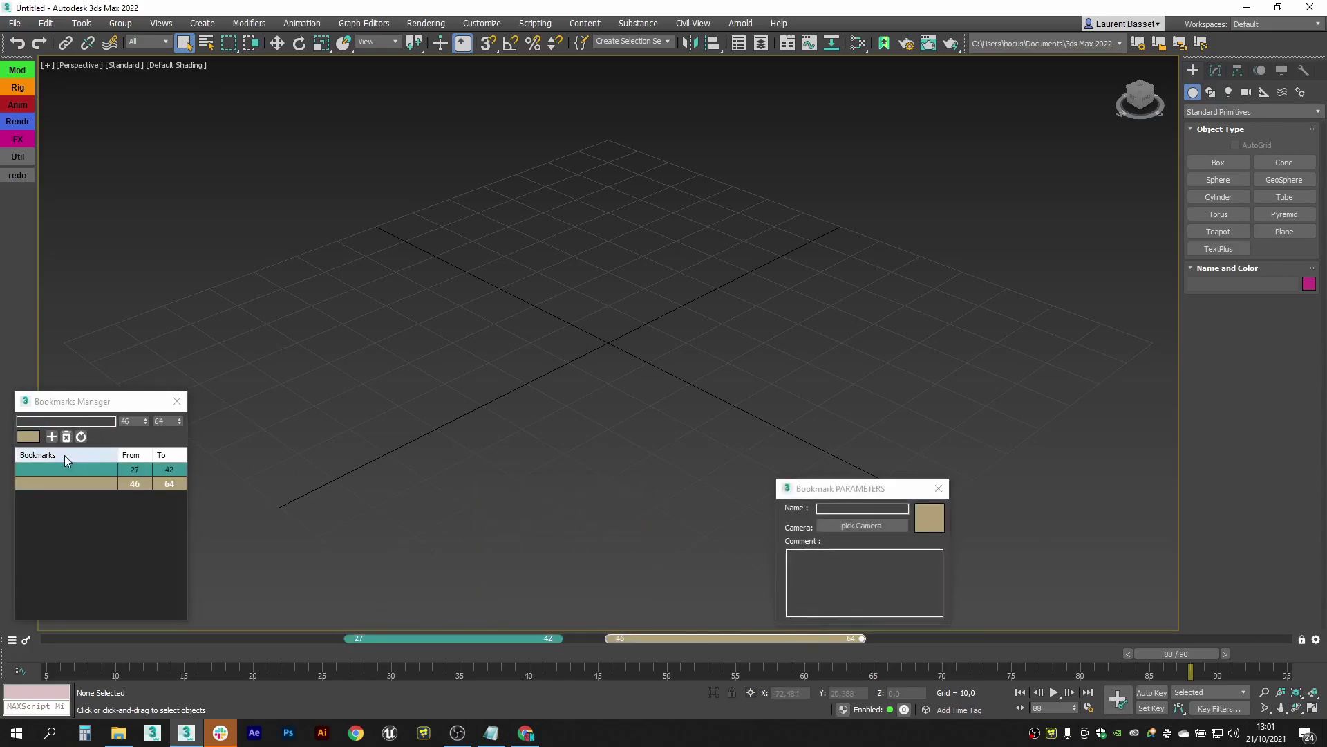
Rename the bookmark at frames 27–42 to bookA, set its range to 22–39 and its color to magenta, and update it
{"action": "left_click", "coordinate": [55, 467]}
{"action": "left_click", "coordinate": [58, 419]}
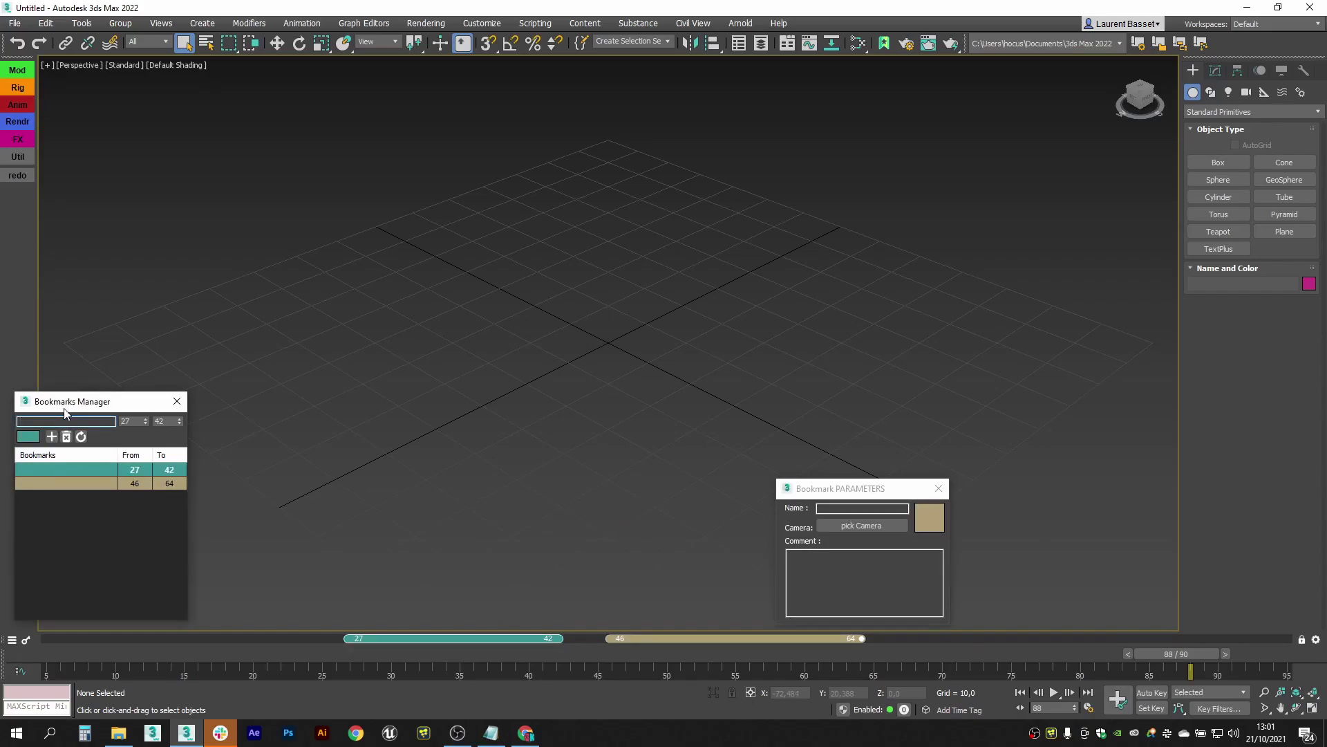
{"action": "type", "text": "bop"}
{"action": "left_click", "coordinate": [28, 437]}
{"action": "left_click", "coordinate": [119, 318]}
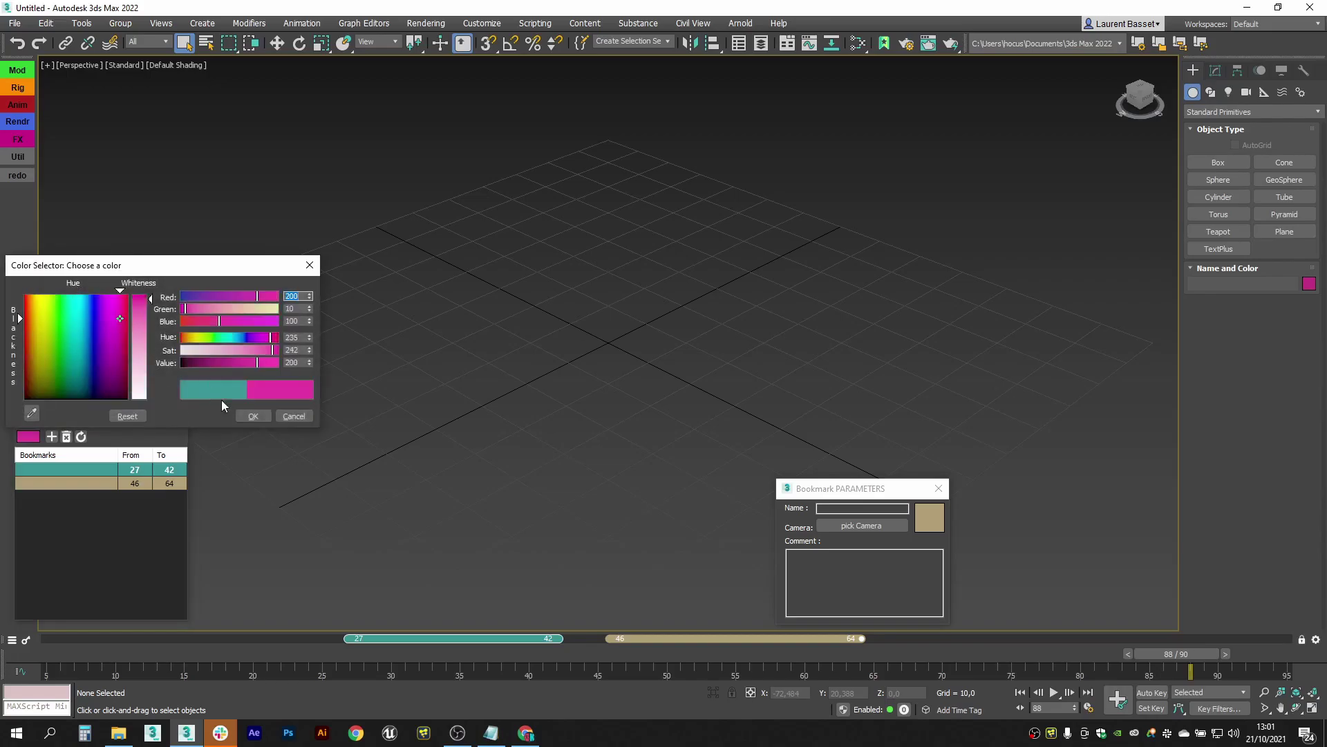
{"action": "left_click", "coordinate": [253, 414]}
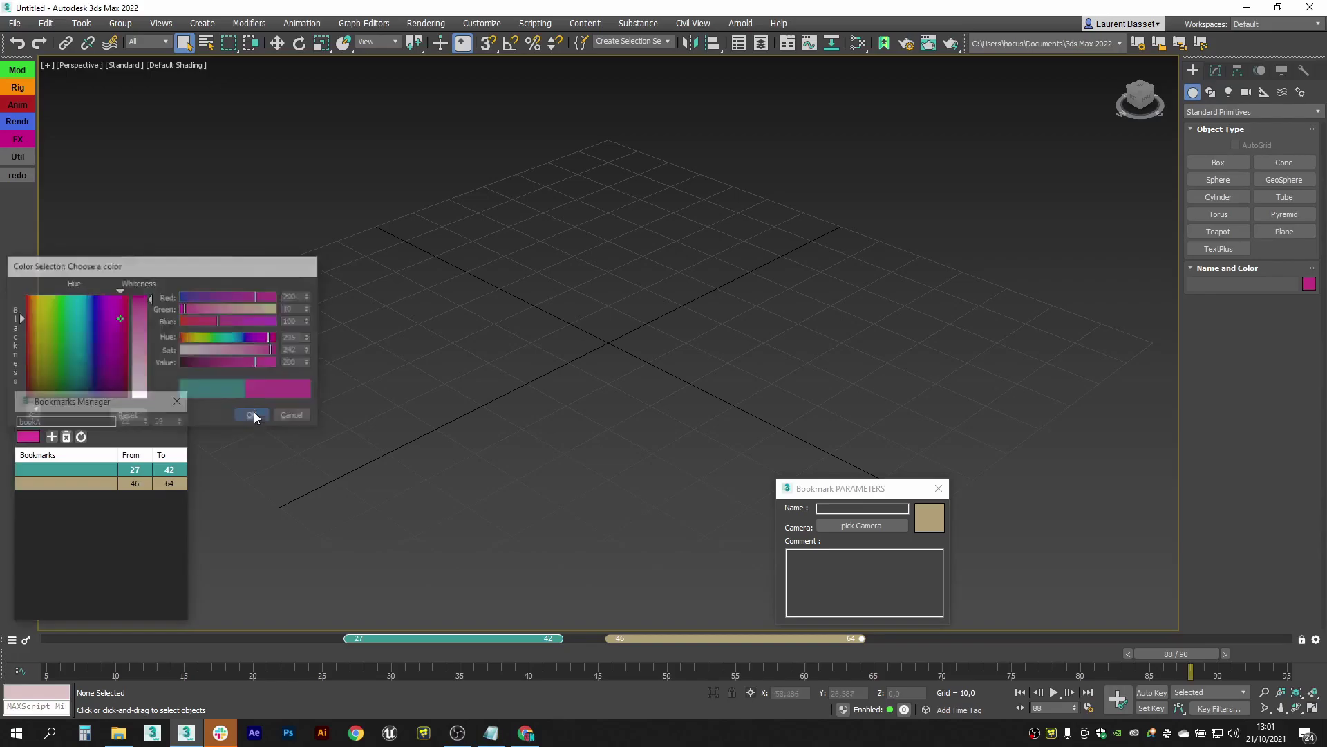
{"action": "left_click", "coordinate": [81, 437]}
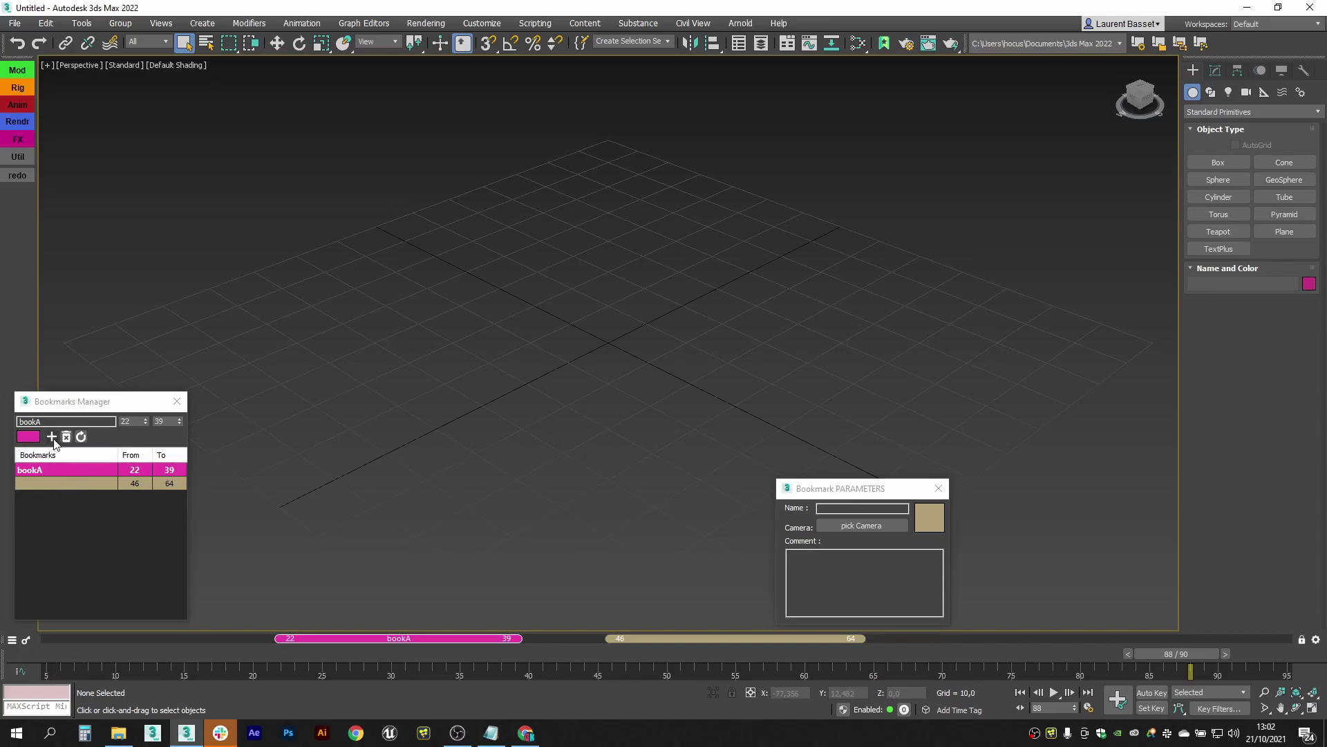
Add a violet bookmark named blabla spanning frames 0–15 from the Bookmarks Manager
{"action": "left_click_drag", "start_coordinate": [52, 421], "coordinate": [5, 413]}
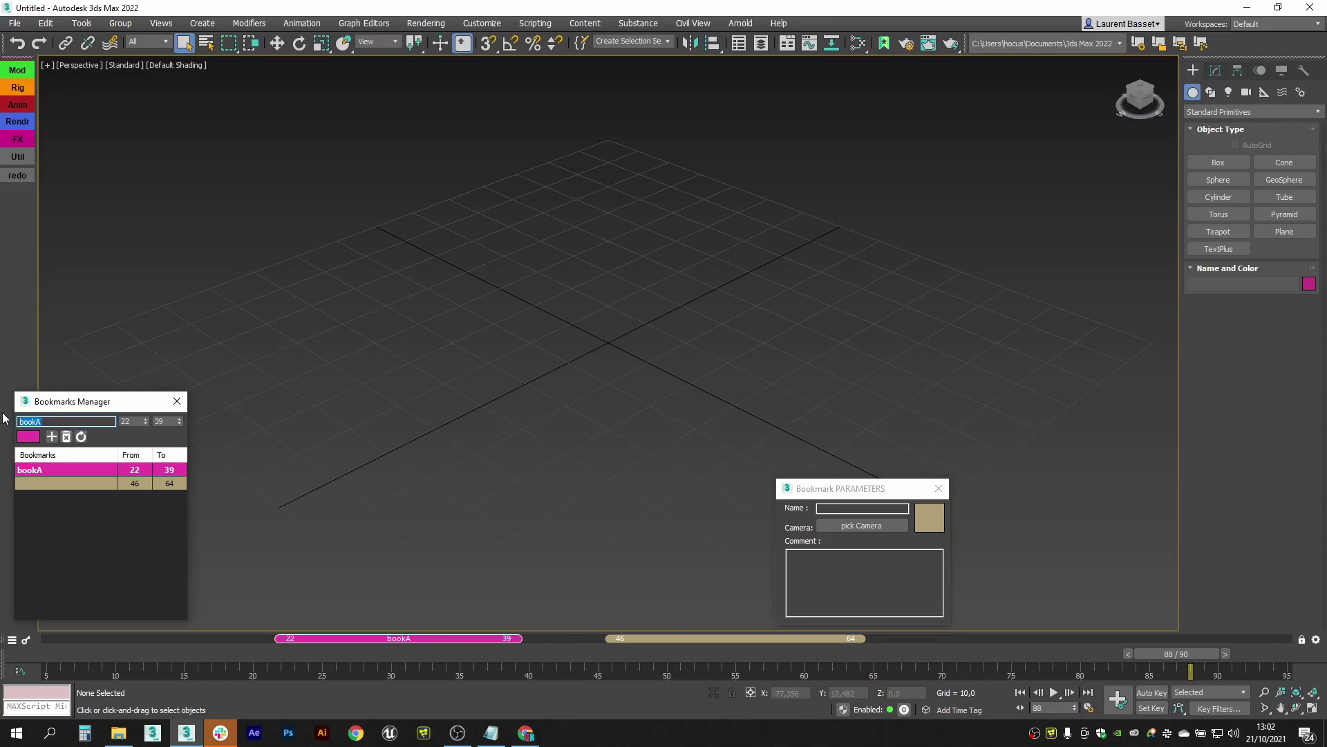
{"action": "type", "text": "blabla"}
{"action": "left_click", "coordinate": [167, 419]}
{"action": "type", "text": "15"}
{"action": "left_click", "coordinate": [28, 437]}
{"action": "left_click", "coordinate": [97, 321]}
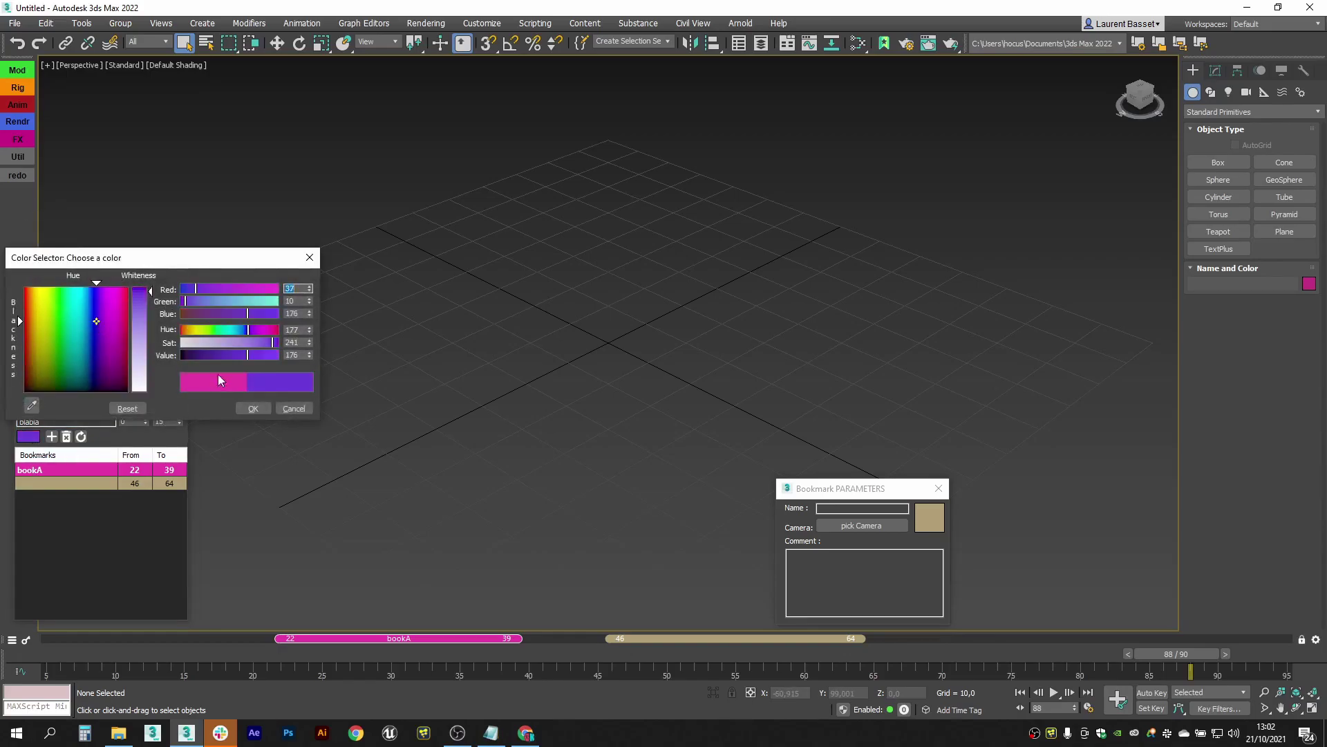
{"action": "left_click", "coordinate": [253, 409]}
{"action": "left_click", "coordinate": [51, 436]}
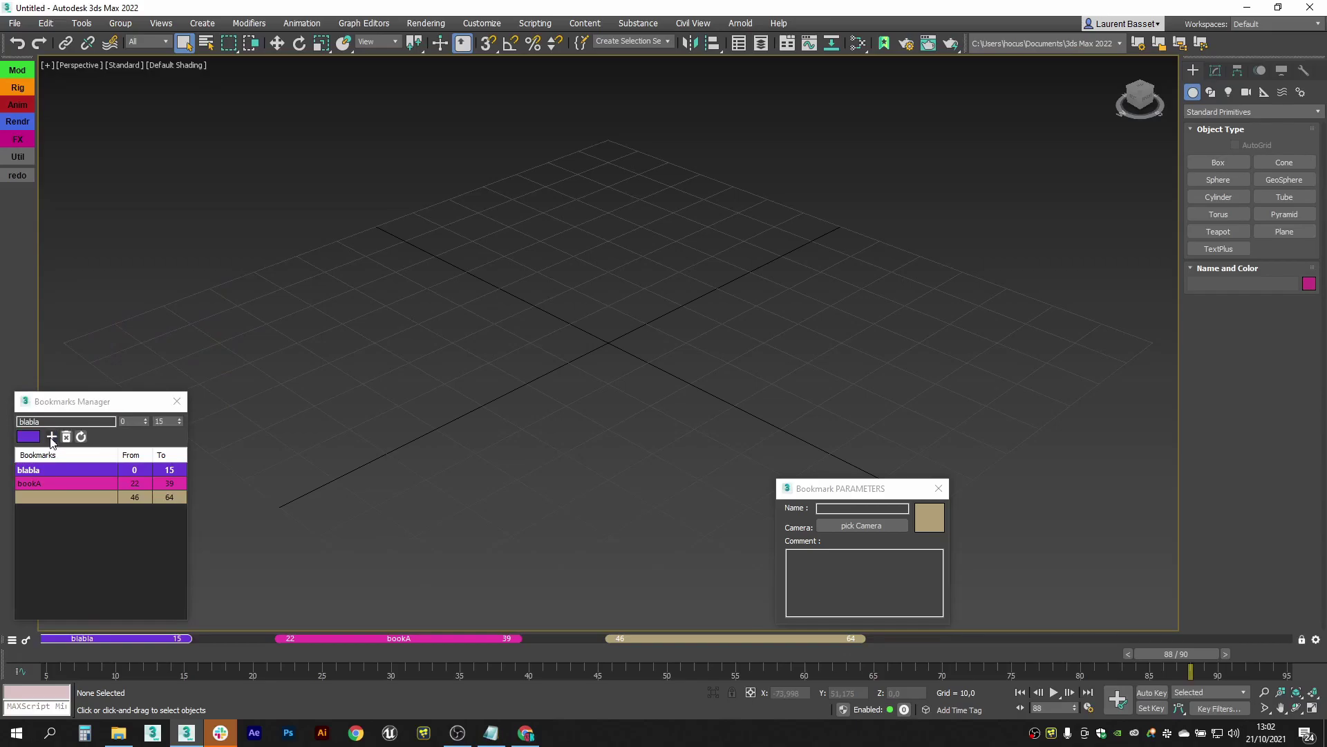
Open the parameters of the blabla bookmark, move it to frames 5–20 and back to frames 0–15
{"action": "double_click", "coordinate": [106, 646]}
{"action": "left_click_drag", "start_coordinate": [107, 646], "coordinate": [157, 640]}
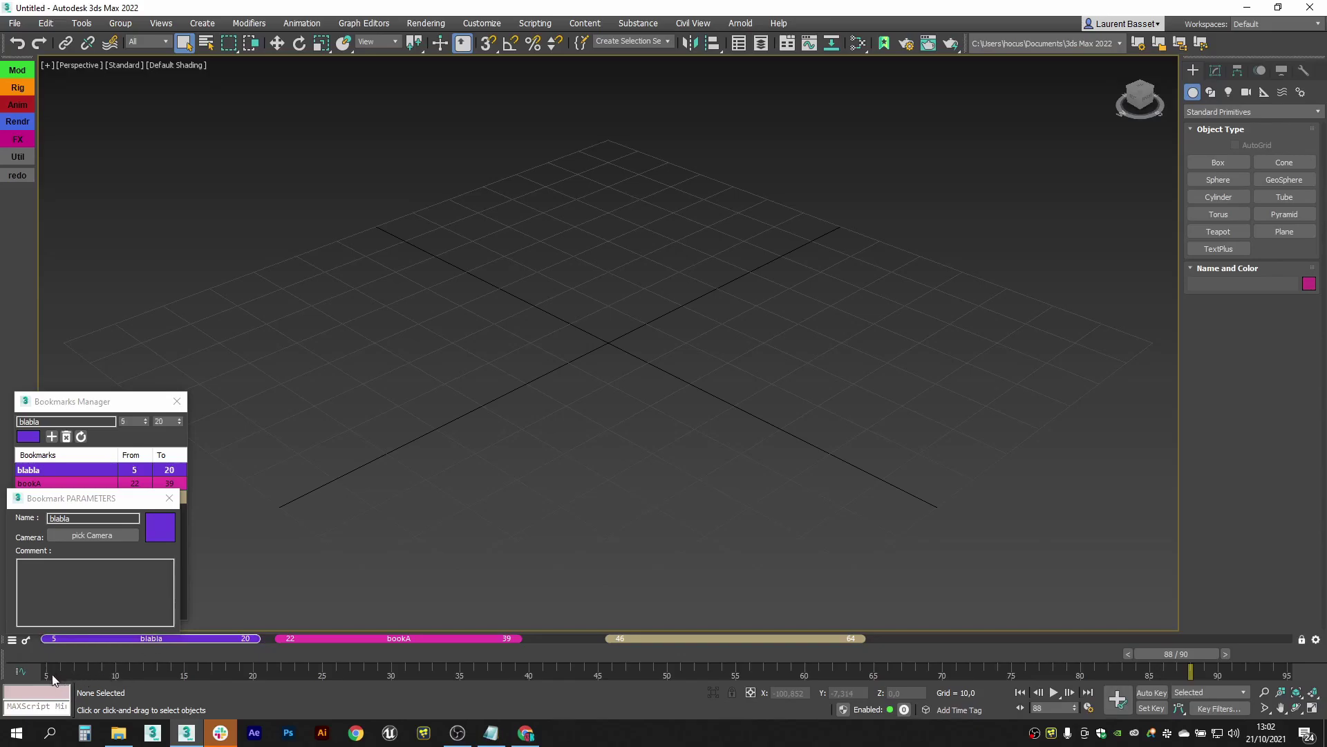
{"action": "left_click", "coordinate": [188, 639]}
{"action": "mouse_move", "coordinate": [188, 639]}
{"action": "left_mouse_down"}
{"action": "mouse_move", "coordinate": [138, 640]}
{"action": "mouse_move", "coordinate": [198, 645]}
{"action": "mouse_move", "coordinate": [186, 647]}
{"action": "left_mouse_up"}
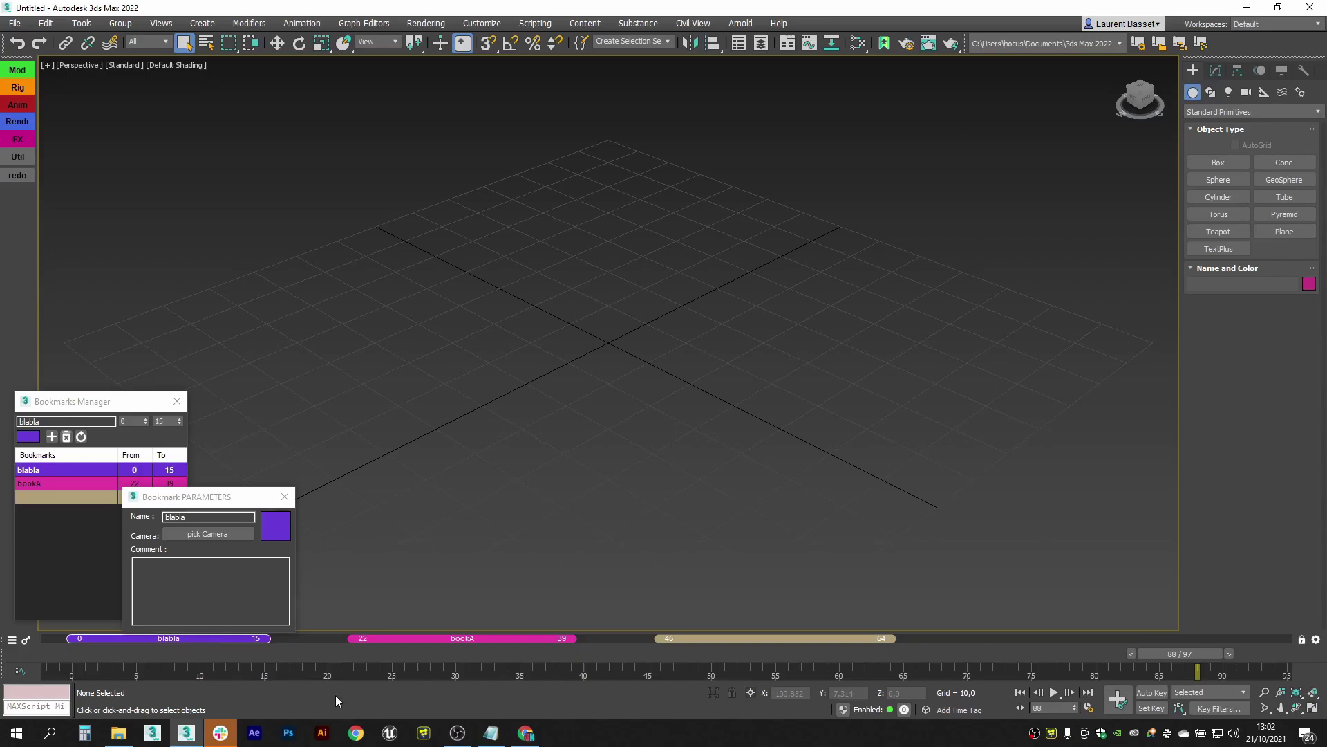
Pan the active time range, adjust its start and end to a length of about 101 frames, and close the bookmark parameters
{"action": "middle_click_drag", "start_coordinate": [307, 675], "coordinate": [476, 671], "text": "ctrl+alt"}
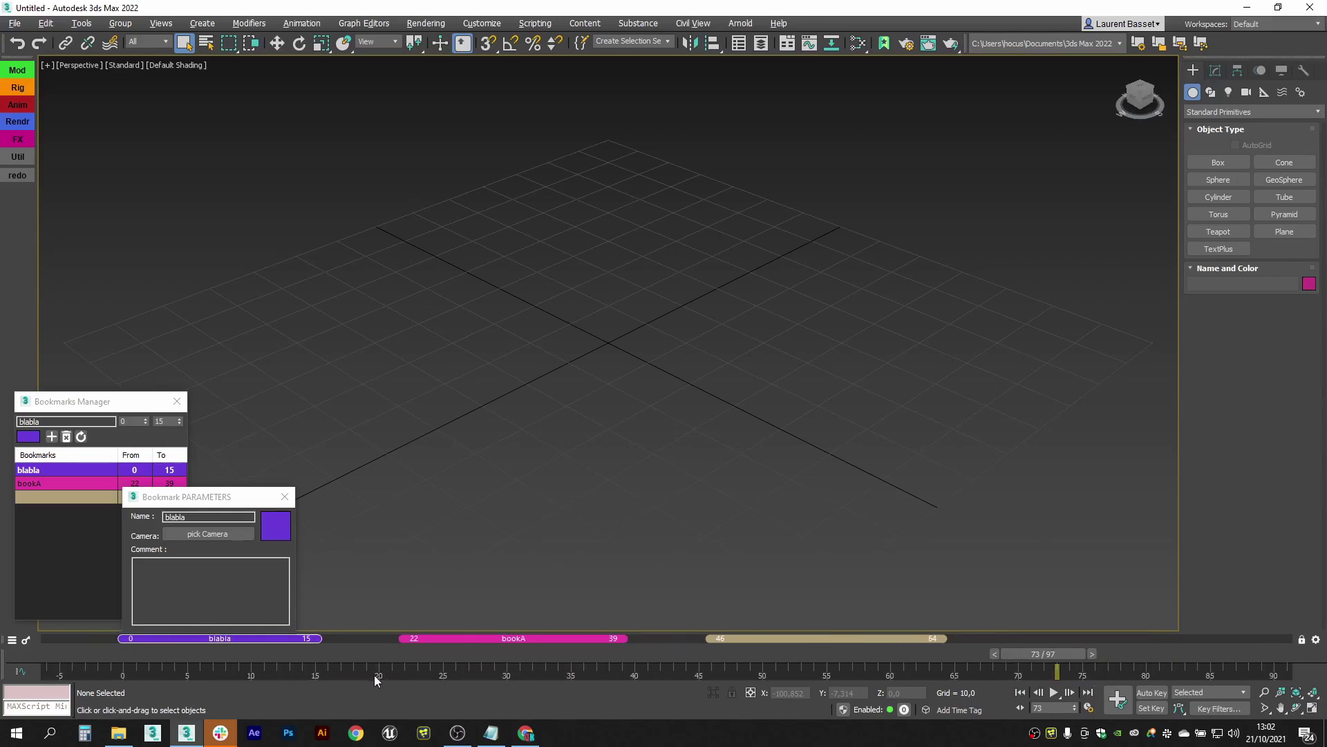
{"action": "left_click_drag", "start_coordinate": [375, 674], "coordinate": [325, 699], "text": "ctrl+alt"}
{"action": "right_click_drag", "start_coordinate": [747, 692], "coordinate": [876, 633], "text": "ctrl+alt"}
{"action": "right_click_drag", "start_coordinate": [1189, 666], "coordinate": [1041, 664], "text": "ctrl+alt"}
{"action": "right_click_drag", "start_coordinate": [863, 691], "coordinate": [899, 664], "text": "ctrl+alt"}
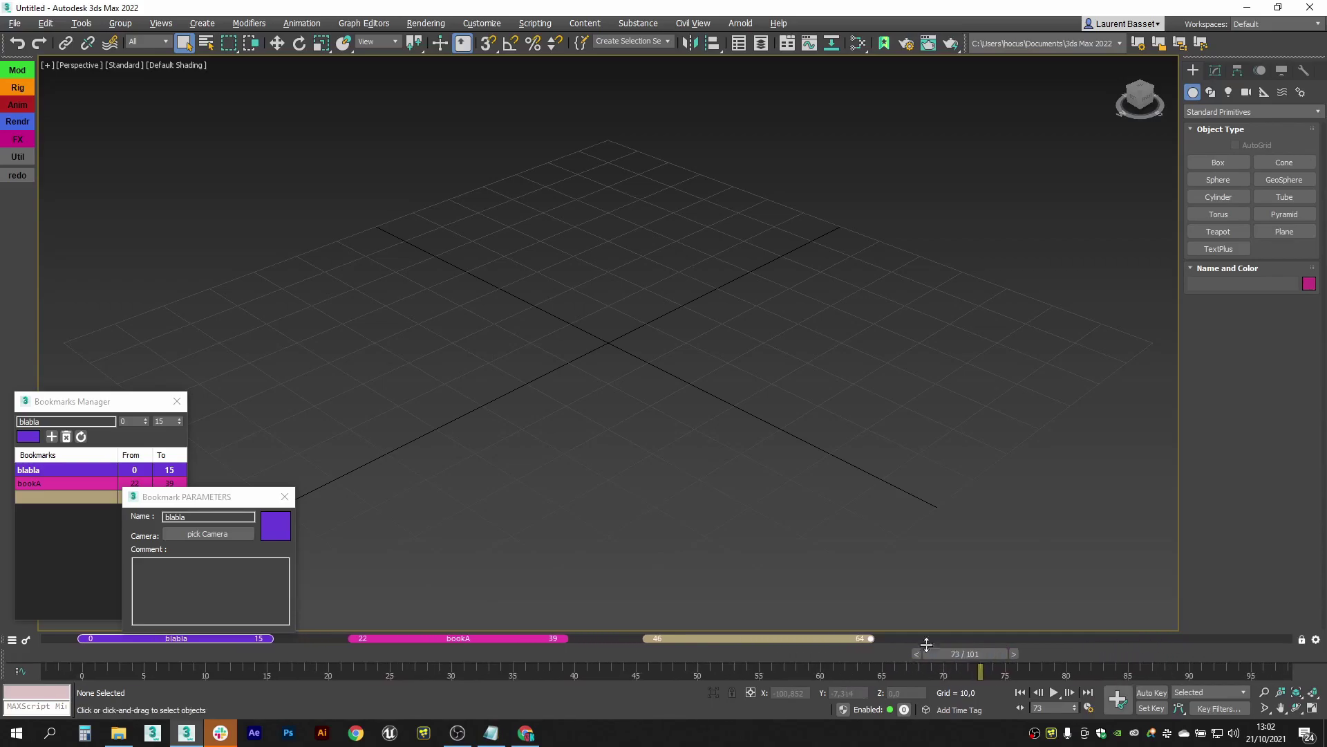
{"action": "left_click", "coordinate": [284, 496]}
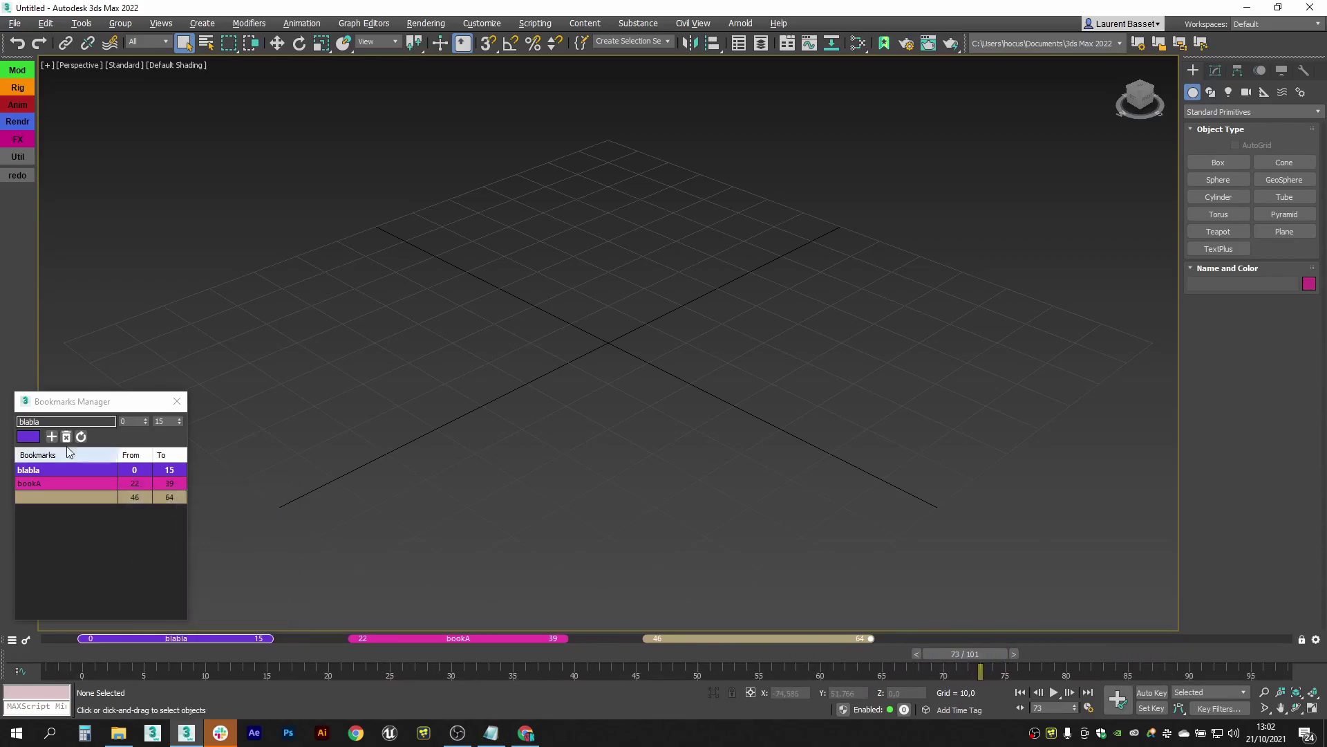
Delete the blabla bookmark and the unnamed bookmark at frames 46–64 together, and close the Bookmarks Manager
{"action": "left_click", "coordinate": [41, 482]}
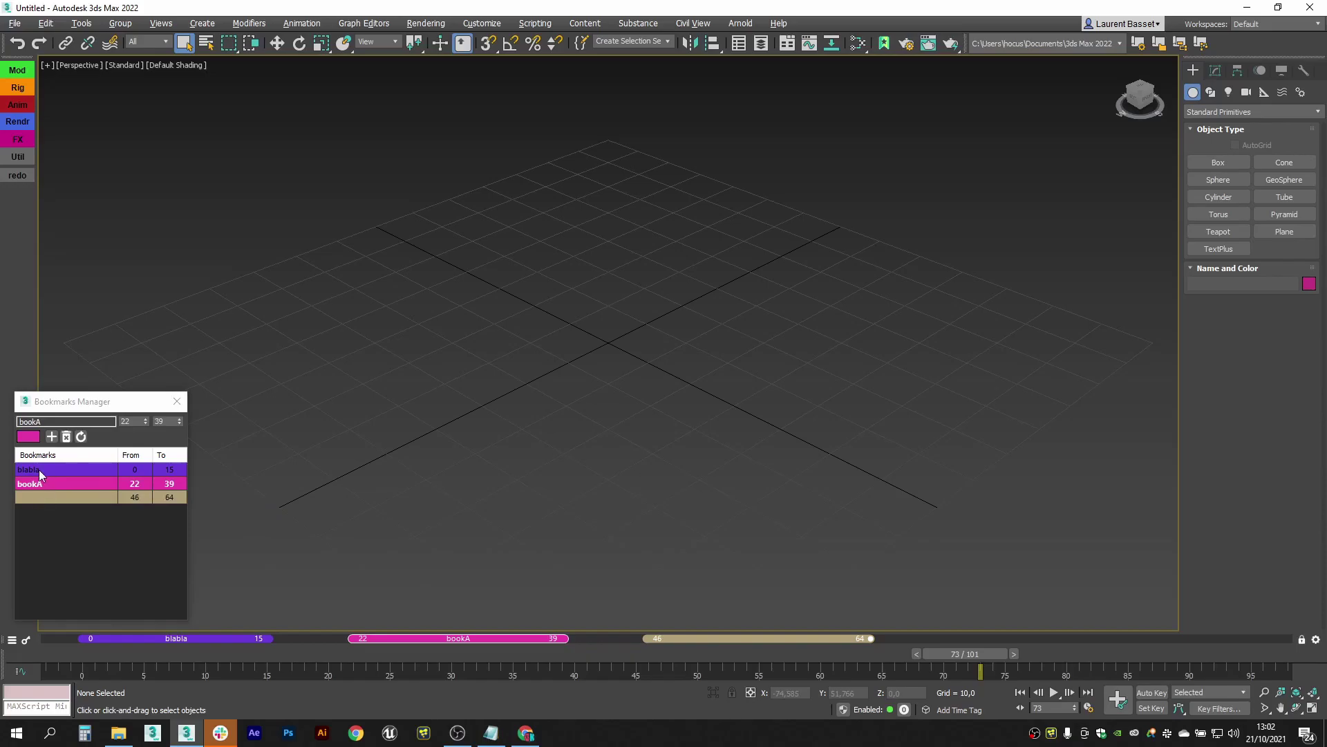
{"action": "left_click", "coordinate": [39, 470]}
{"action": "left_click", "coordinate": [39, 495]}
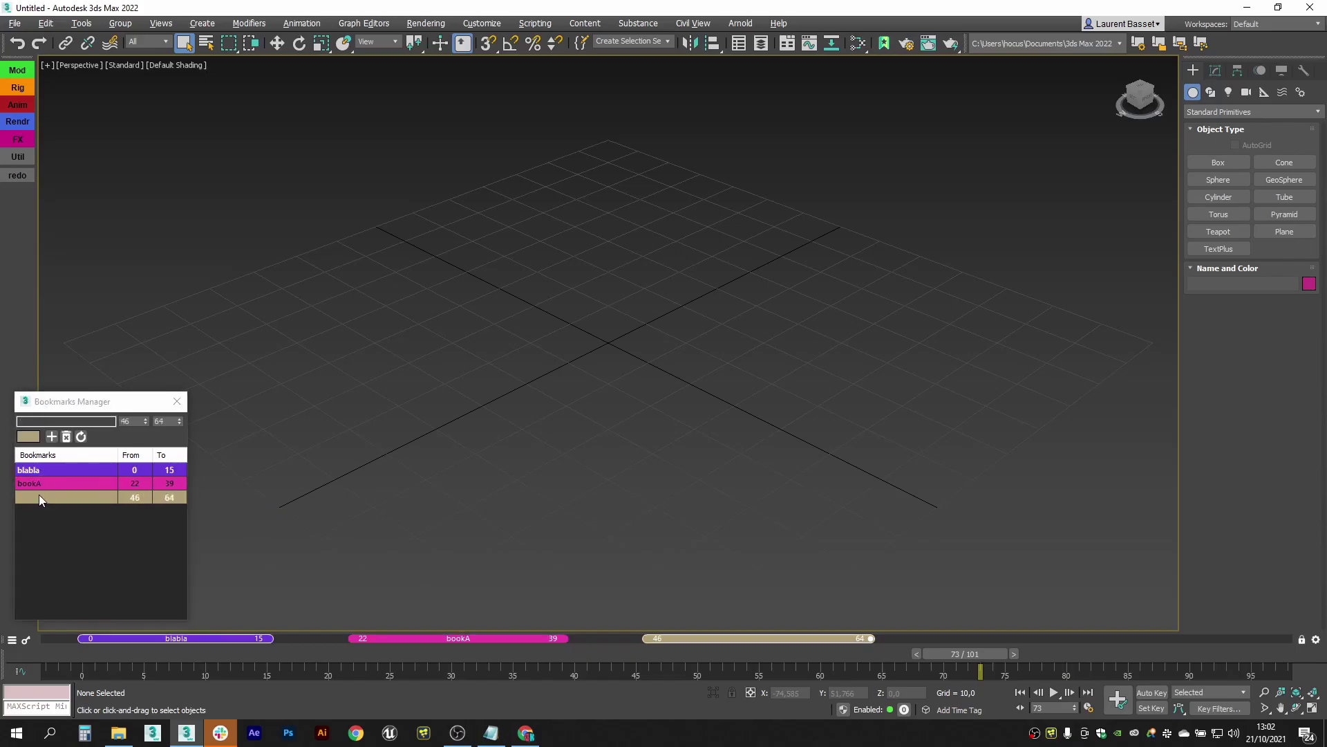
{"action": "left_click", "coordinate": [66, 436]}
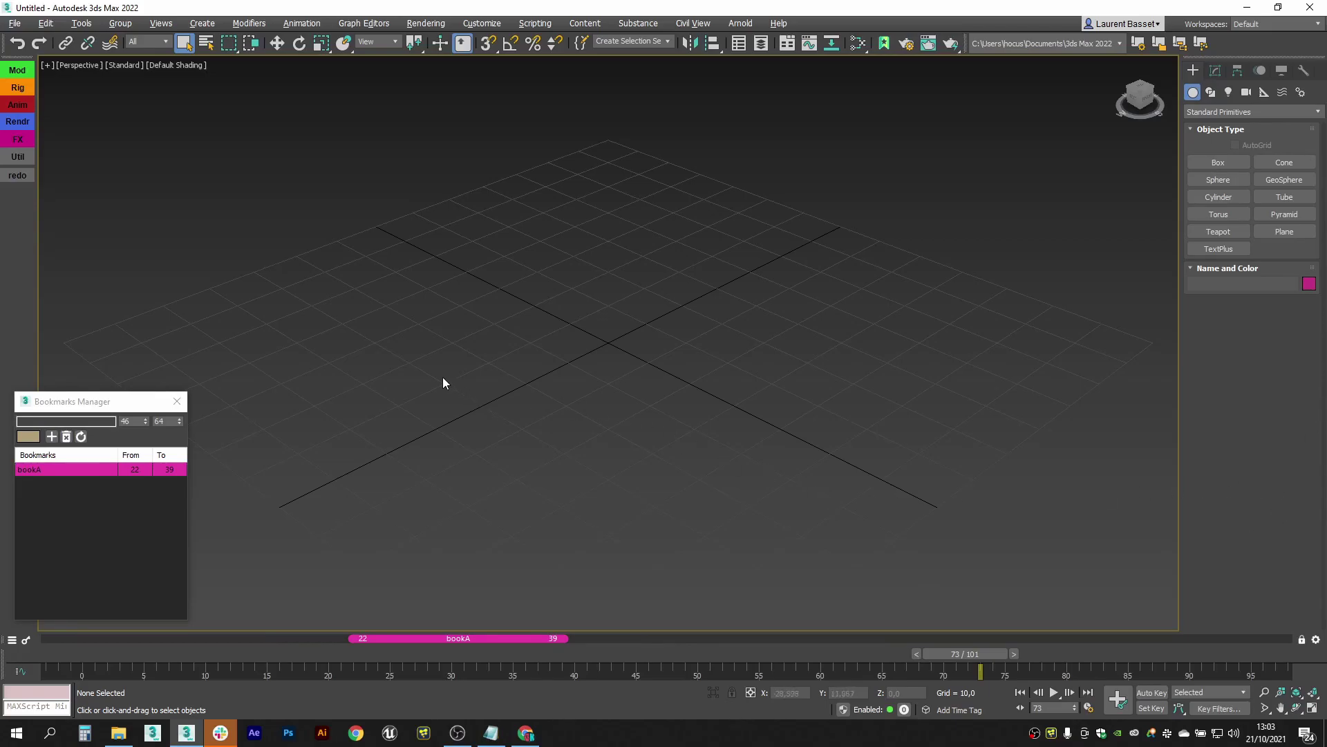
{"action": "left_click", "coordinate": [177, 401]}
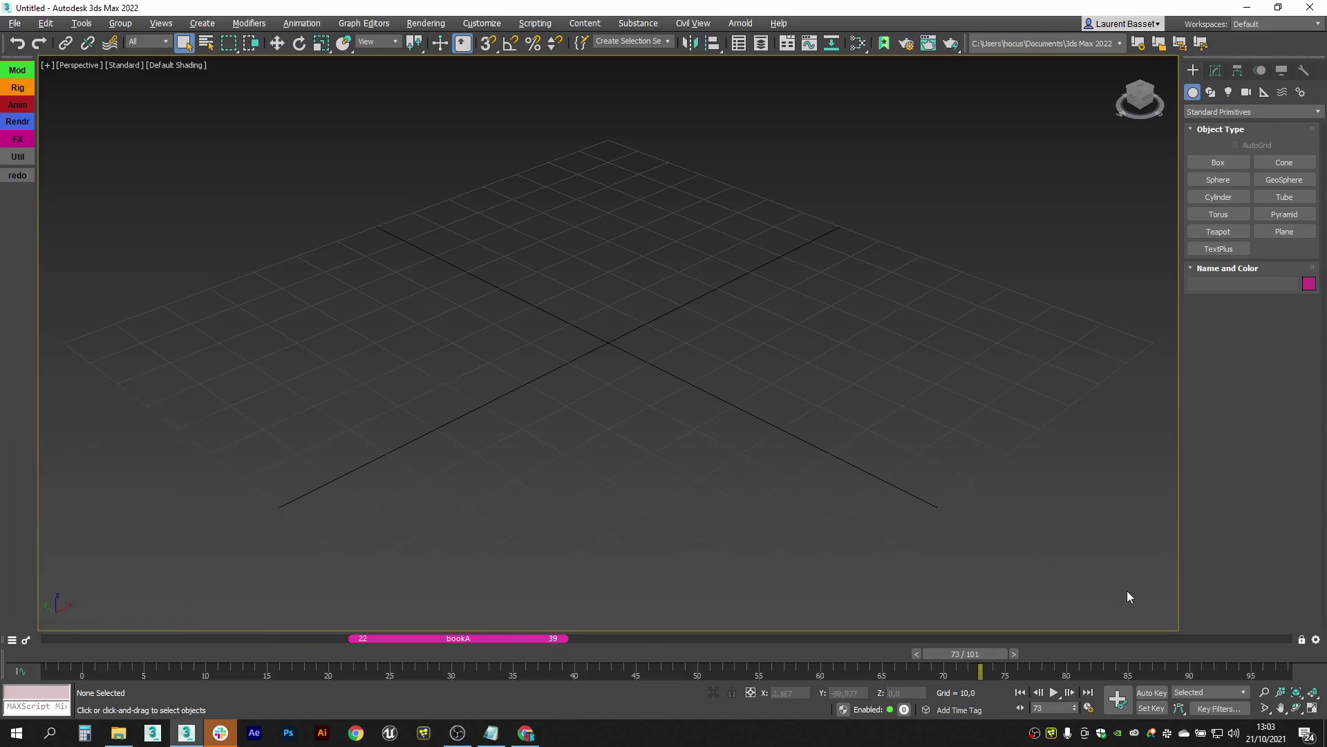
Open the Bookmarks settings, draw bookmarks at frames 49–58, 64–81 and 84–89, and copy the bookmarks
{"action": "left_click", "coordinate": [1316, 640]}
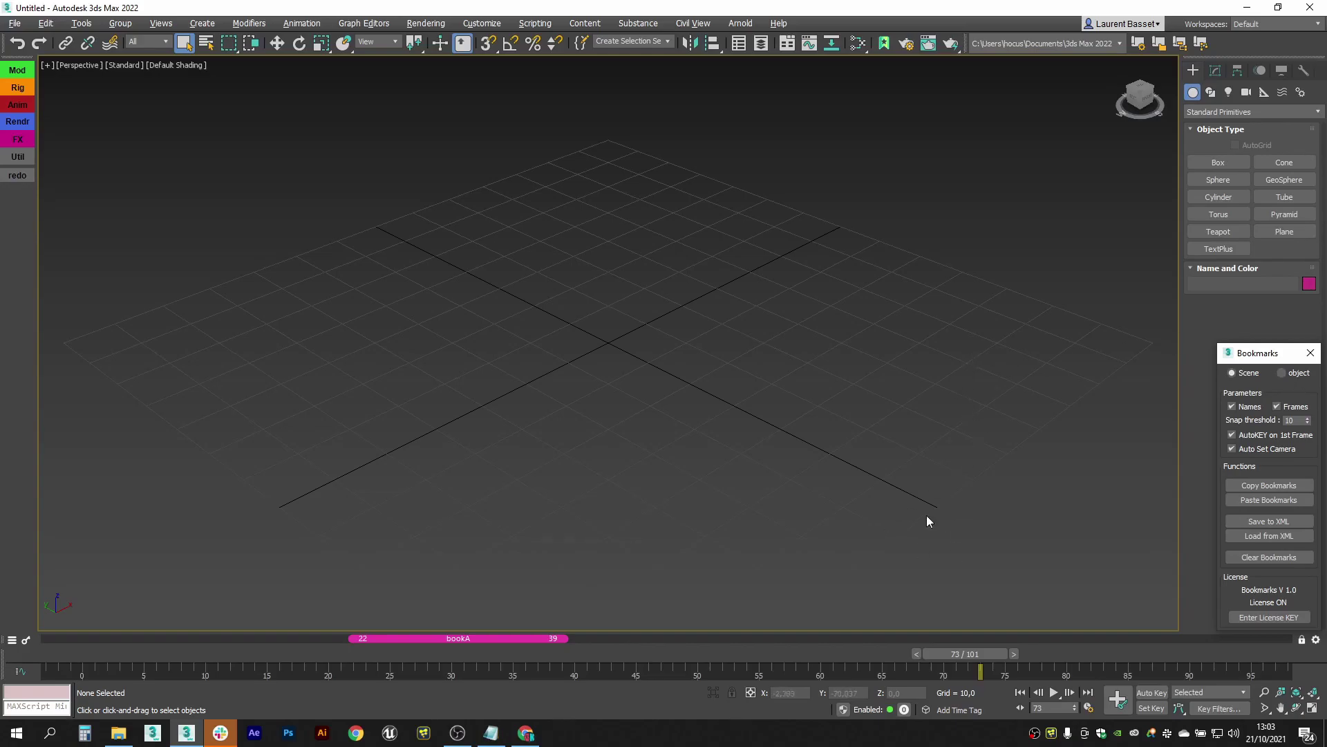
{"action": "left_click_drag", "start_coordinate": [680, 637], "coordinate": [1178, 637]}
{"action": "left_click", "coordinate": [1258, 486]}
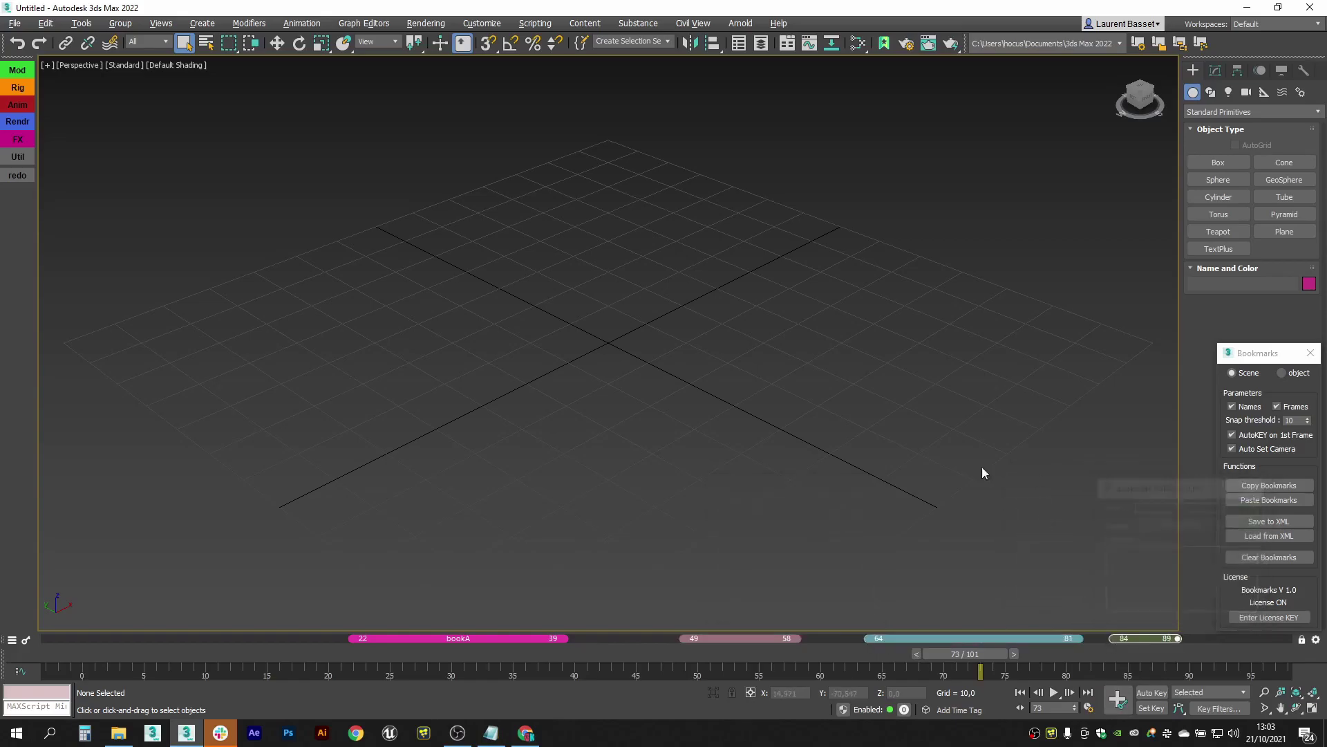
Move bookA to frames 15–32, the next bookmark to frames 37–46 and the light blue one to frames 51–68
{"action": "left_click_drag", "start_coordinate": [487, 645], "coordinate": [401, 645]}
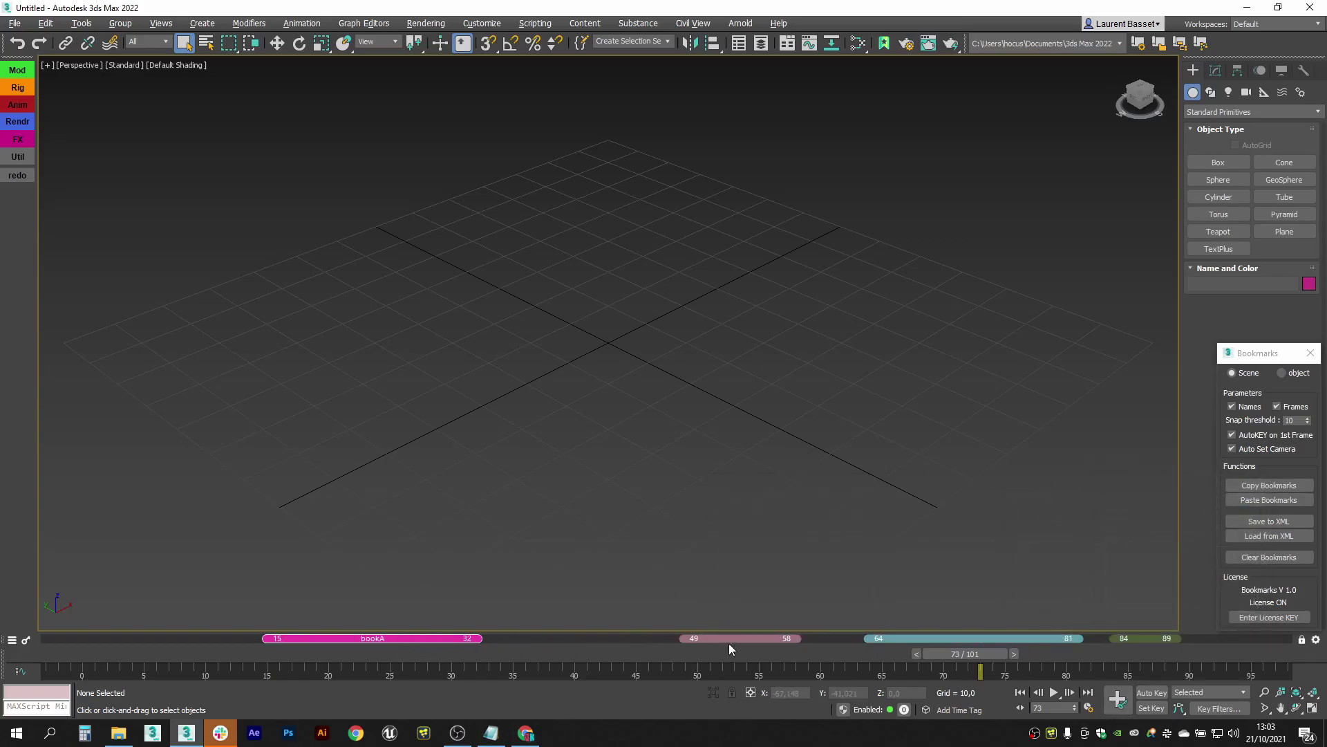
{"action": "left_click_drag", "start_coordinate": [728, 645], "coordinate": [586, 647]}
{"action": "left_click_drag", "start_coordinate": [1029, 636], "coordinate": [894, 636]}
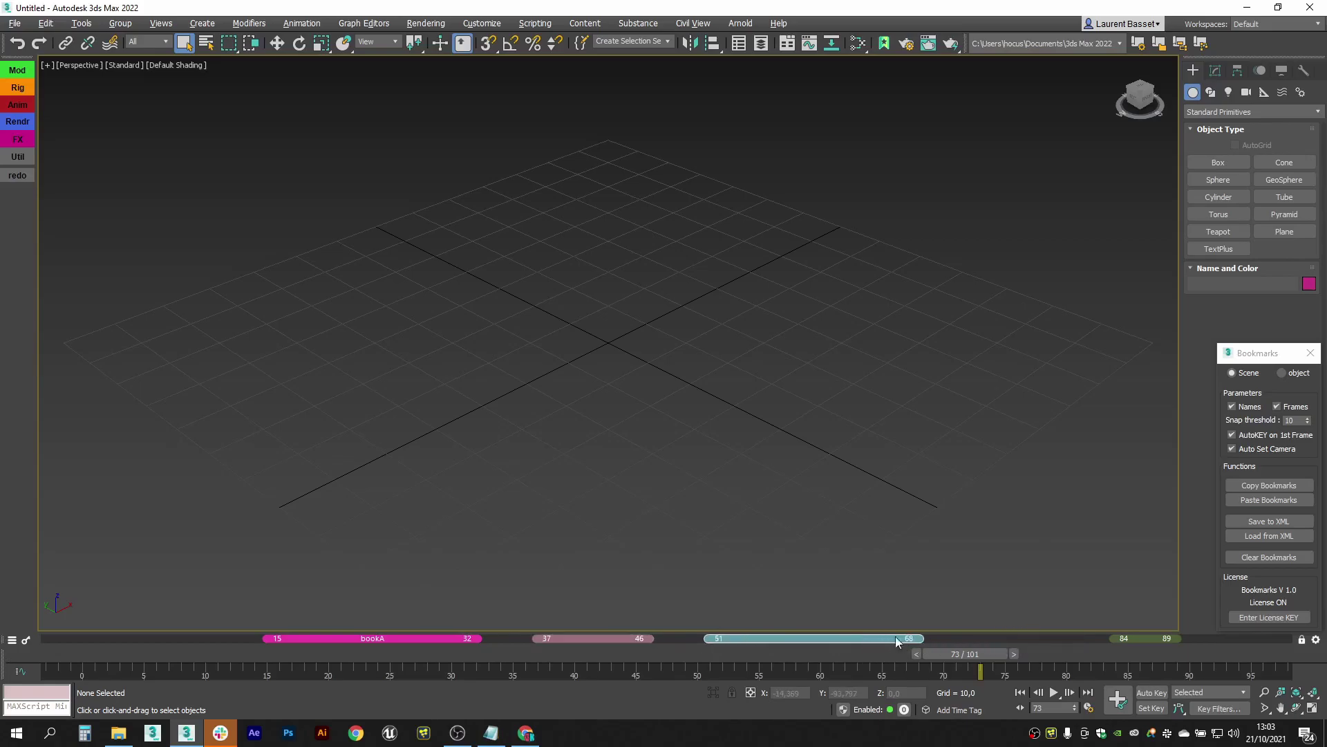
Move the dark green scene bookmark to frames 71–82 and switch the bookmarks to object mode
{"action": "left_click_drag", "start_coordinate": [1157, 645], "coordinate": [1000, 643]}
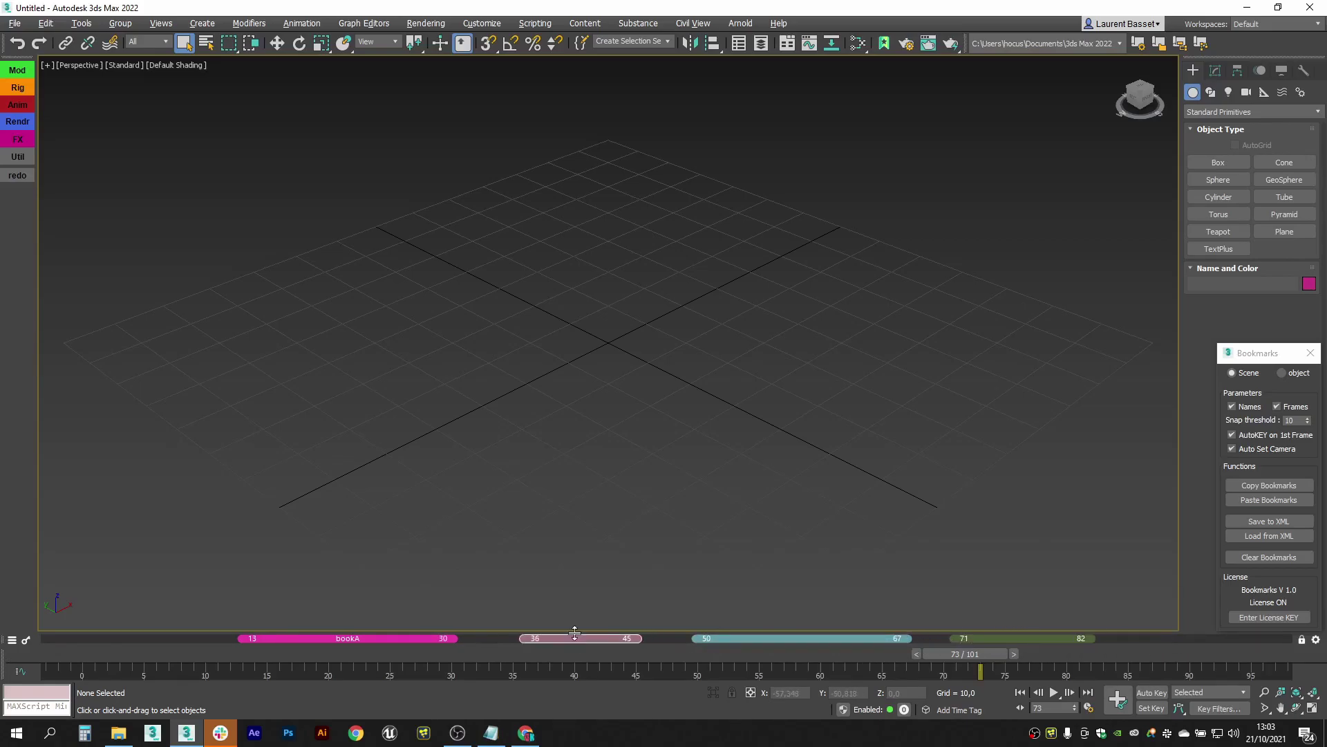
{"action": "left_click", "coordinate": [1284, 373]}
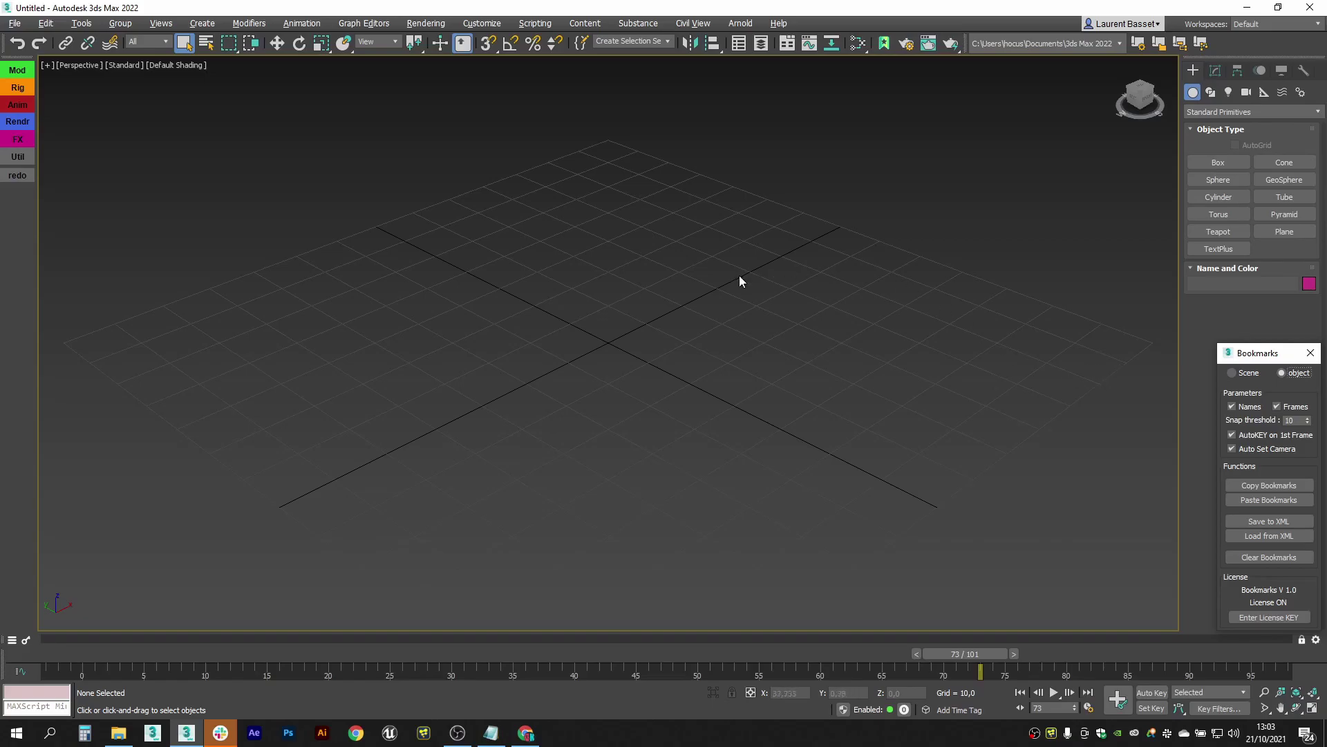
Create three teapots on the grid: one at the back, one at the far right and a larger one at the left
{"action": "left_click", "coordinate": [1219, 231]}
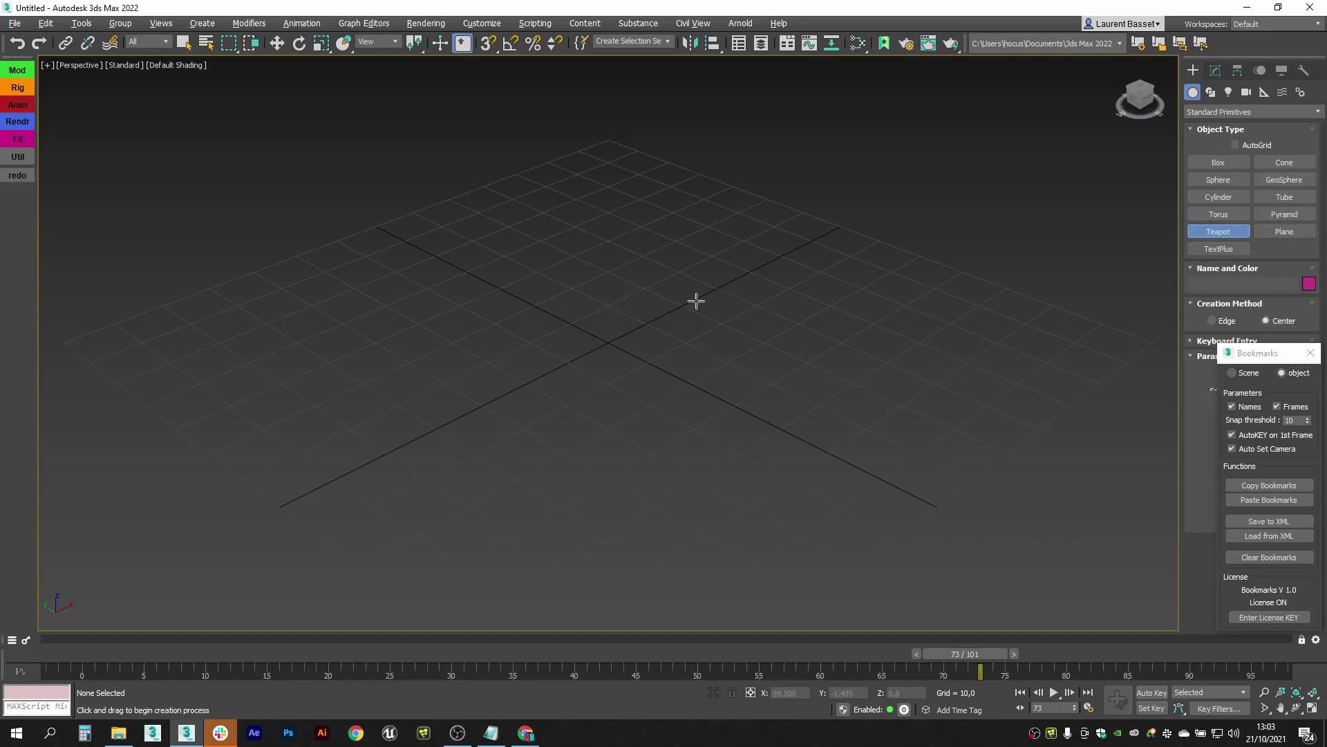
{"action": "left_click_drag", "start_coordinate": [608, 219], "coordinate": [626, 257]}
{"action": "left_click_drag", "start_coordinate": [880, 269], "coordinate": [824, 335]}
{"action": "left_click_drag", "start_coordinate": [404, 357], "coordinate": [464, 409]}
{"action": "right_click", "coordinate": [649, 325]}
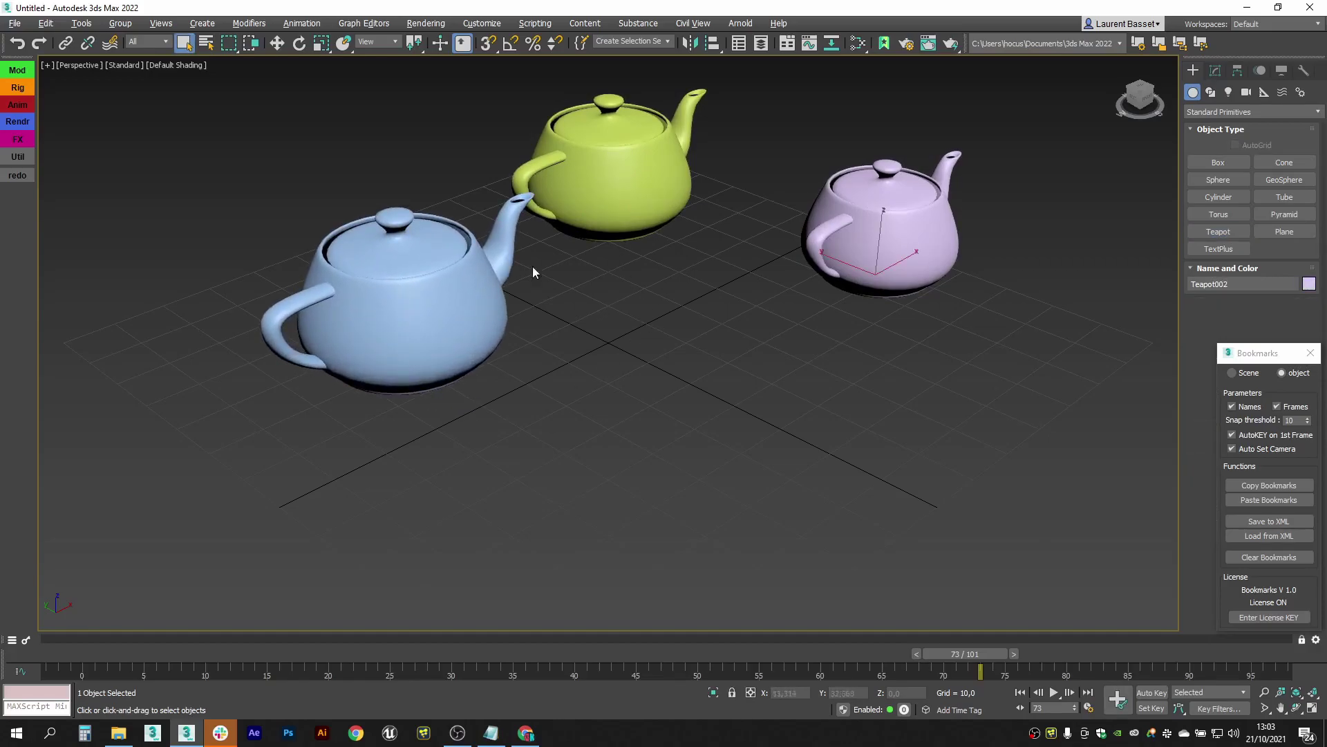
Draw bookmarks at frames 9–22 and 25–42 for the blue teapot, 40–60 and 70–85 for the lime one, 1–17 and 66–88 for the purple one
{"action": "left_click_drag", "start_coordinate": [198, 638], "coordinate": [826, 638]}
{"action": "left_click", "coordinate": [643, 179]}
{"action": "left_click_drag", "start_coordinate": [939, 637], "coordinate": [1130, 637]}
{"action": "left_click", "coordinate": [892, 249]}
{"action": "left_click_drag", "start_coordinate": [99, 640], "coordinate": [298, 638]}
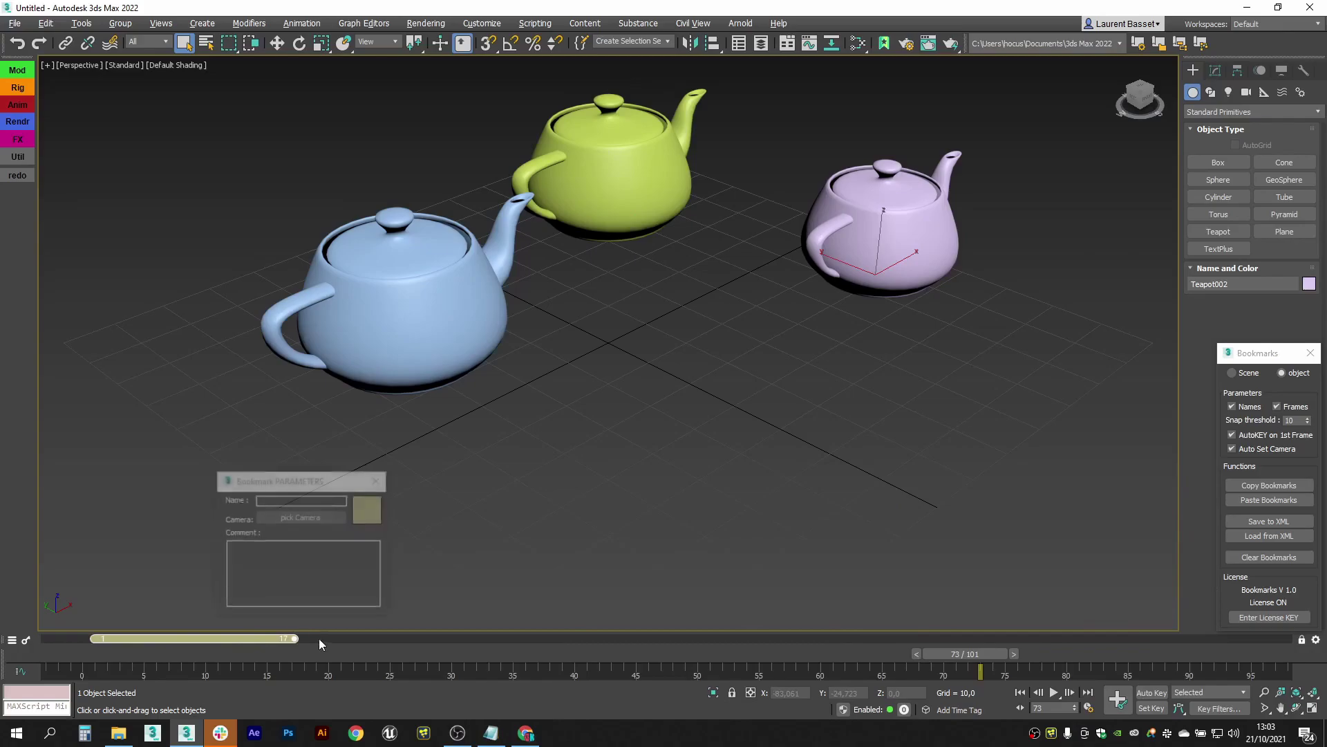
{"action": "left_click_drag", "start_coordinate": [890, 638], "coordinate": [1166, 637]}
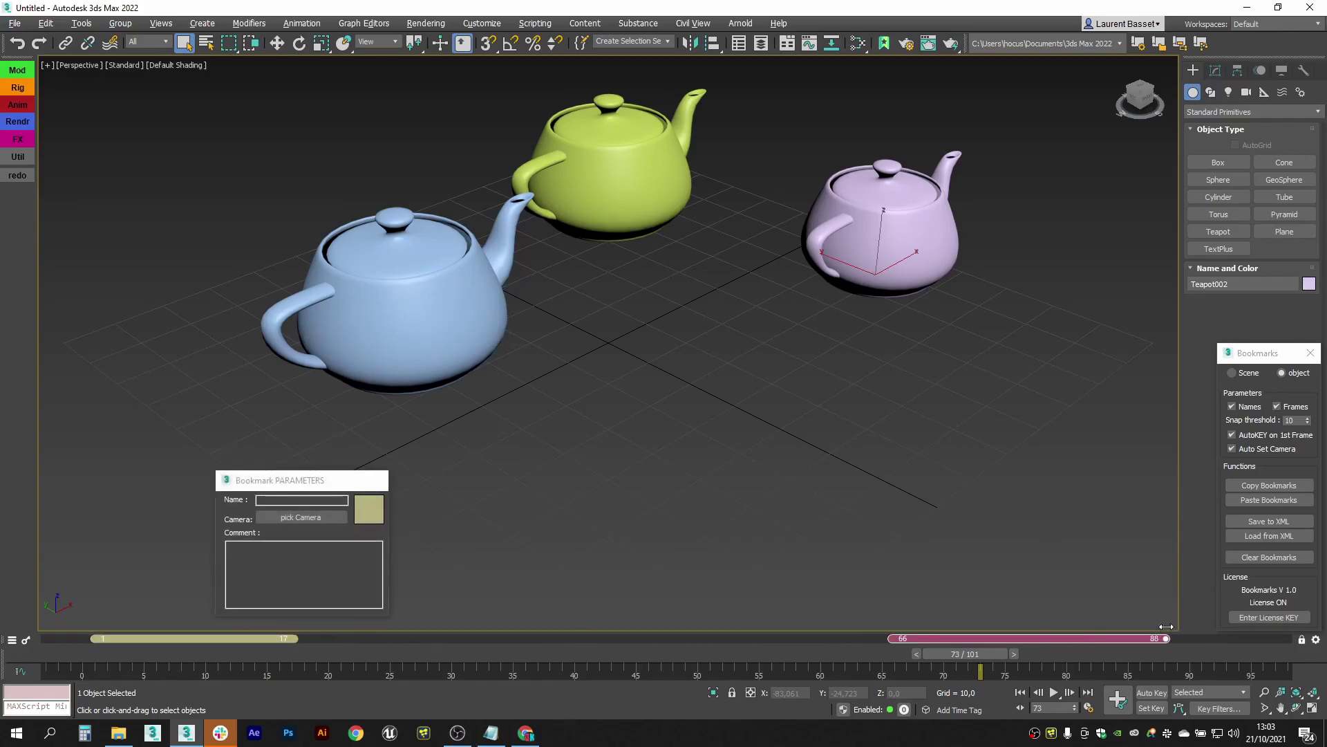
Select the three teapots repeatedly in turn to compare their individual bookmark sets, and clear the selection
{"action": "left_click", "coordinate": [666, 222]}
{"action": "left_click", "coordinate": [435, 305]}
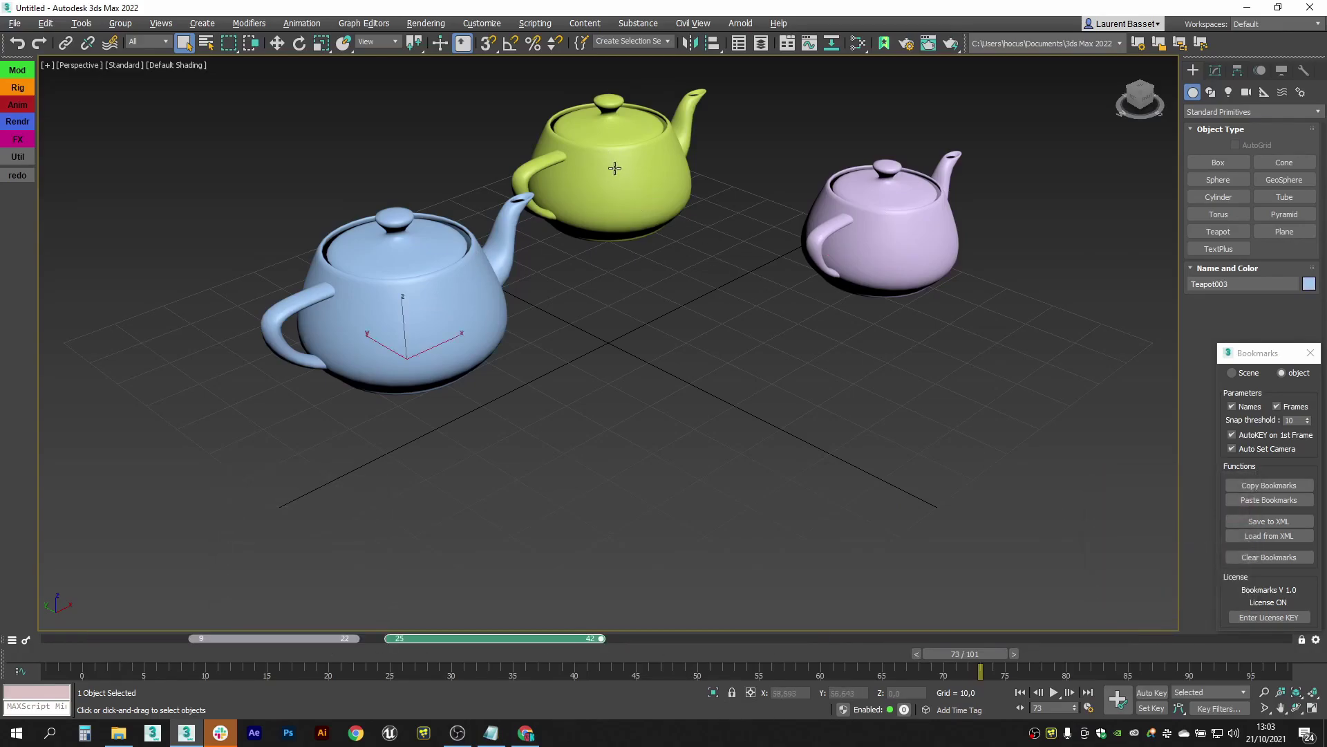
{"action": "left_click", "coordinate": [888, 232]}
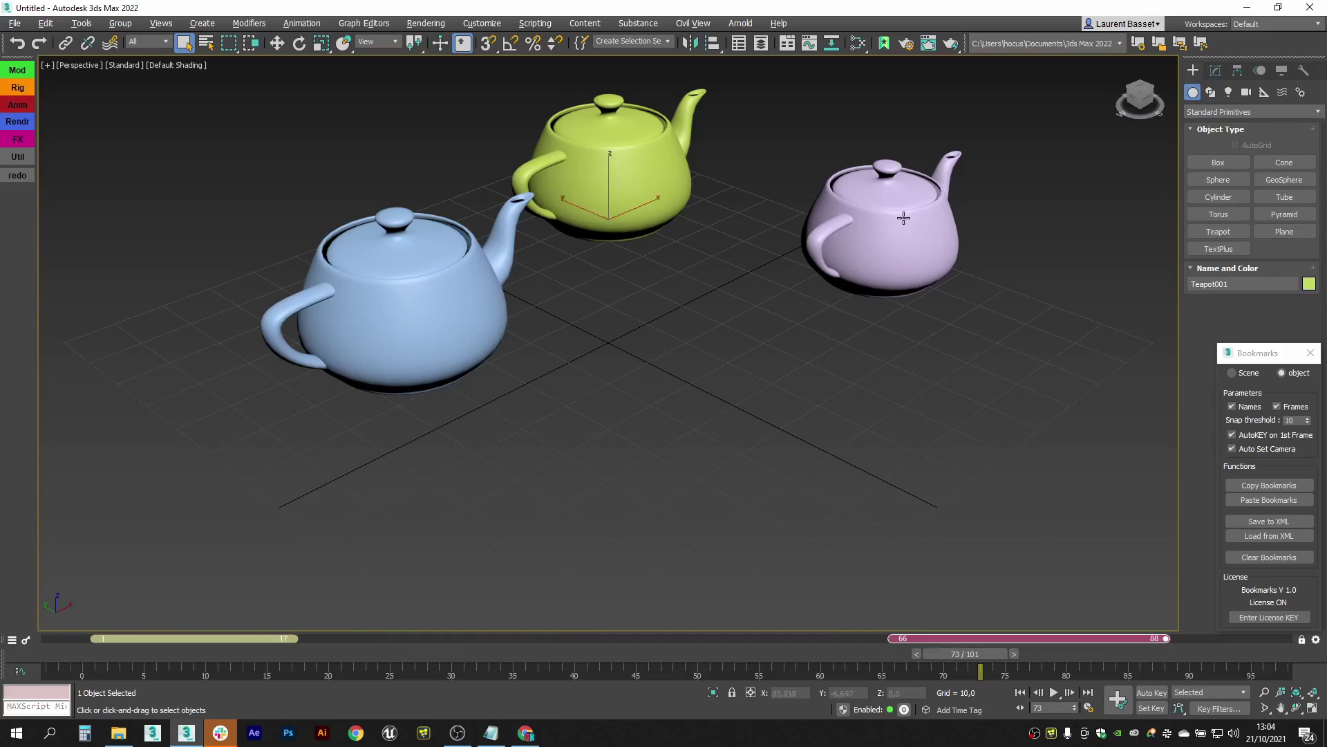
{"action": "left_click", "coordinate": [631, 199]}
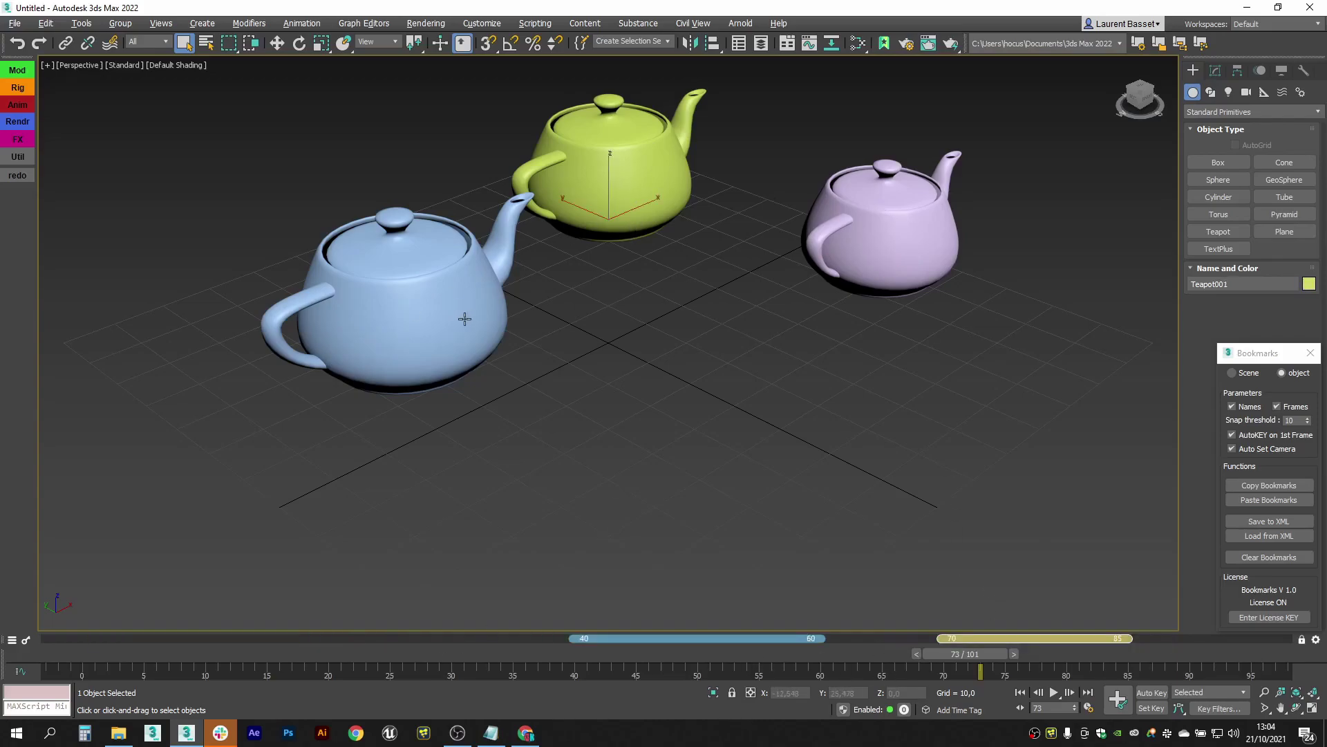
{"action": "left_click", "coordinate": [460, 315]}
{"action": "left_click", "coordinate": [658, 212]}
{"action": "left_click", "coordinate": [830, 207]}
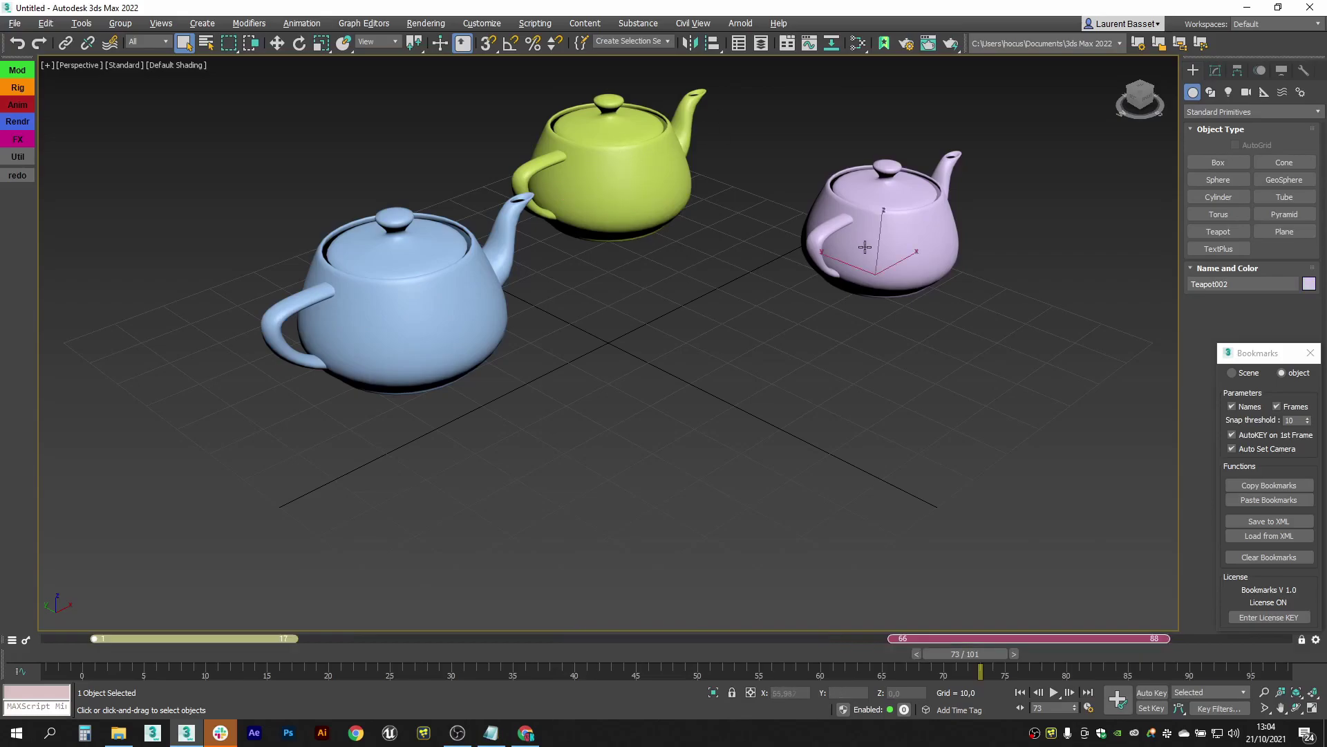
{"action": "left_click", "coordinate": [553, 214]}
{"action": "left_click", "coordinate": [509, 232]}
{"action": "left_click", "coordinate": [562, 231]}
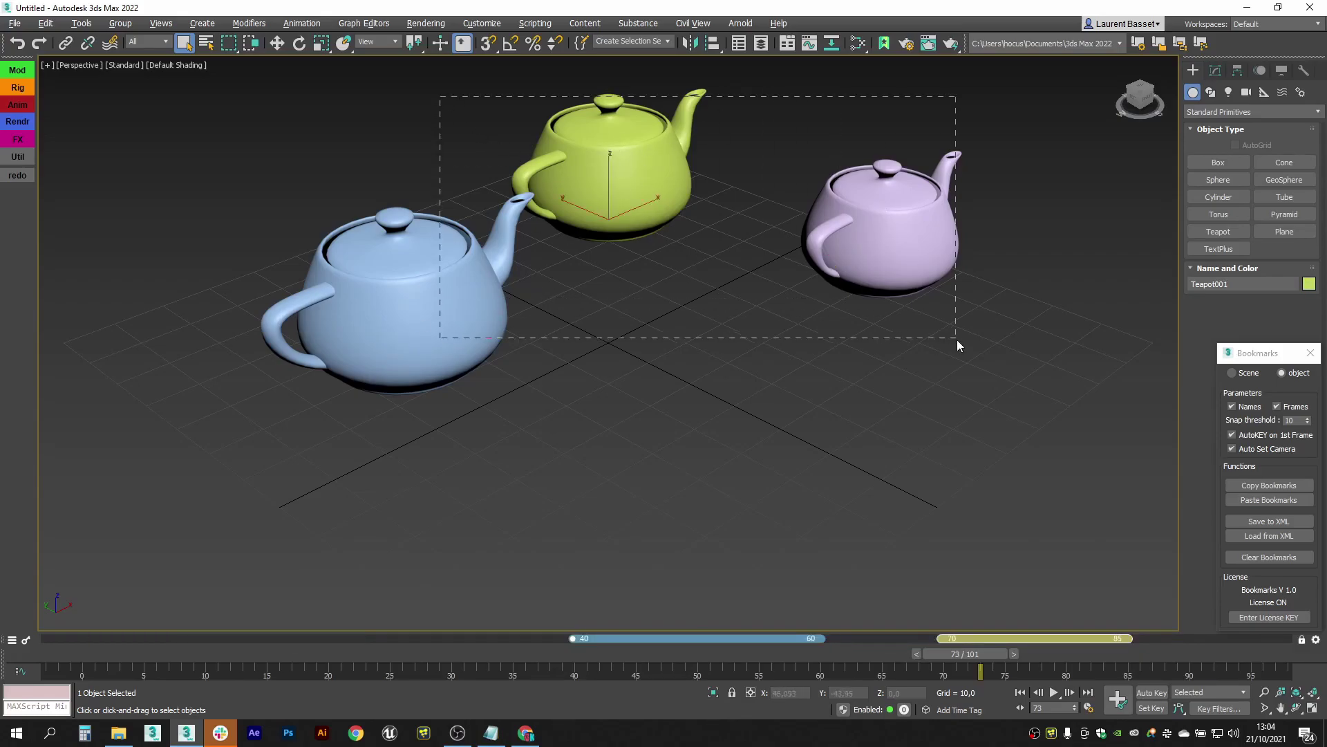
{"action": "left_click_drag", "start_coordinate": [957, 344], "coordinate": [957, 344]}
{"action": "left_click", "coordinate": [833, 217]}
{"action": "left_click", "coordinate": [557, 206]}
{"action": "left_click", "coordinate": [468, 307]}
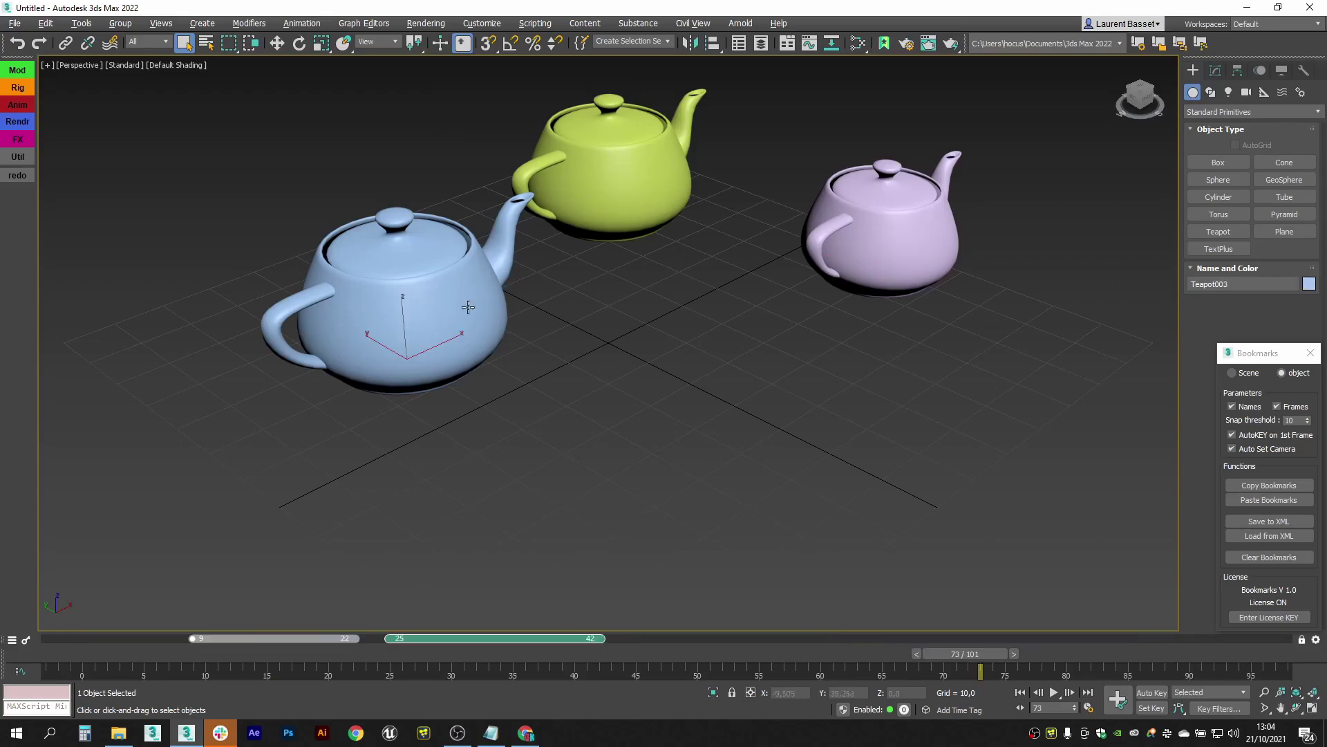
{"action": "left_click", "coordinate": [1092, 384]}
{"action": "left_click", "coordinate": [892, 237]}
{"action": "left_click", "coordinate": [719, 416]}
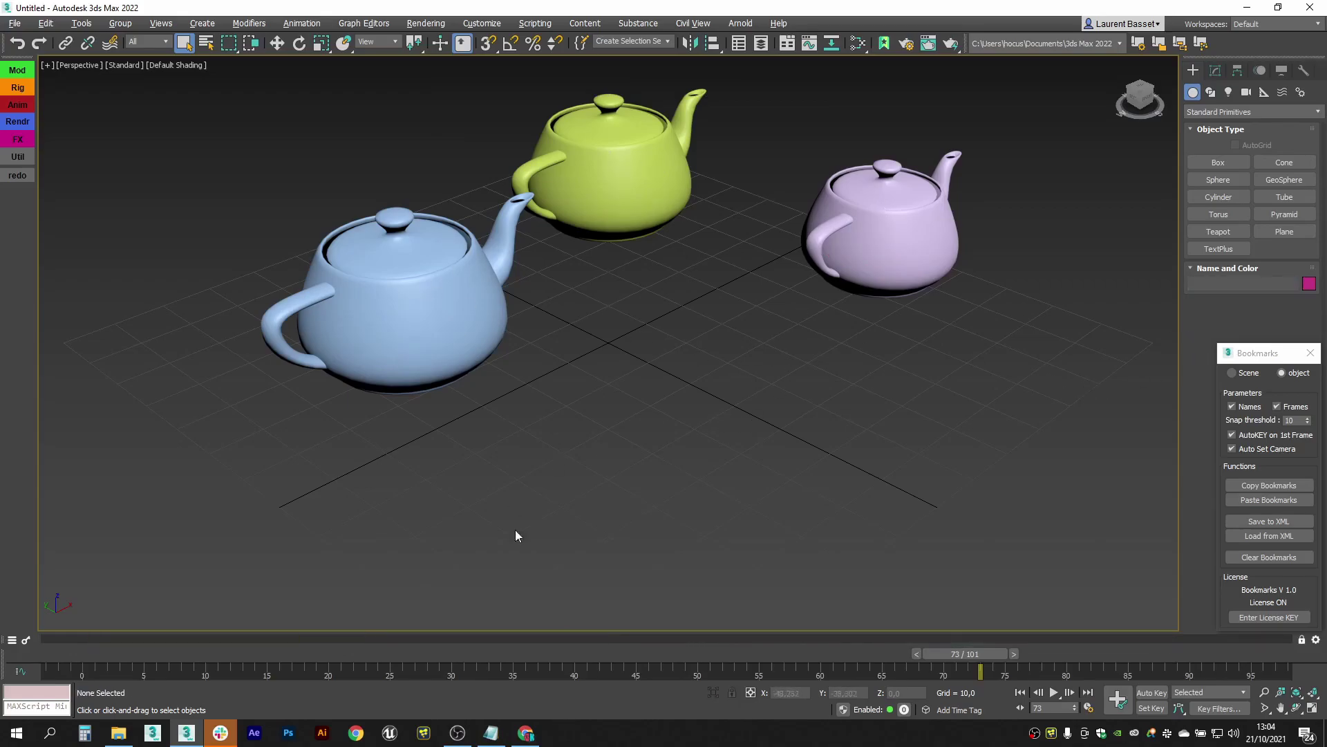
Switch between scene and object bookmarks, ending in object mode, and review each teapot's bookmarks
{"action": "left_click", "coordinate": [1234, 374]}
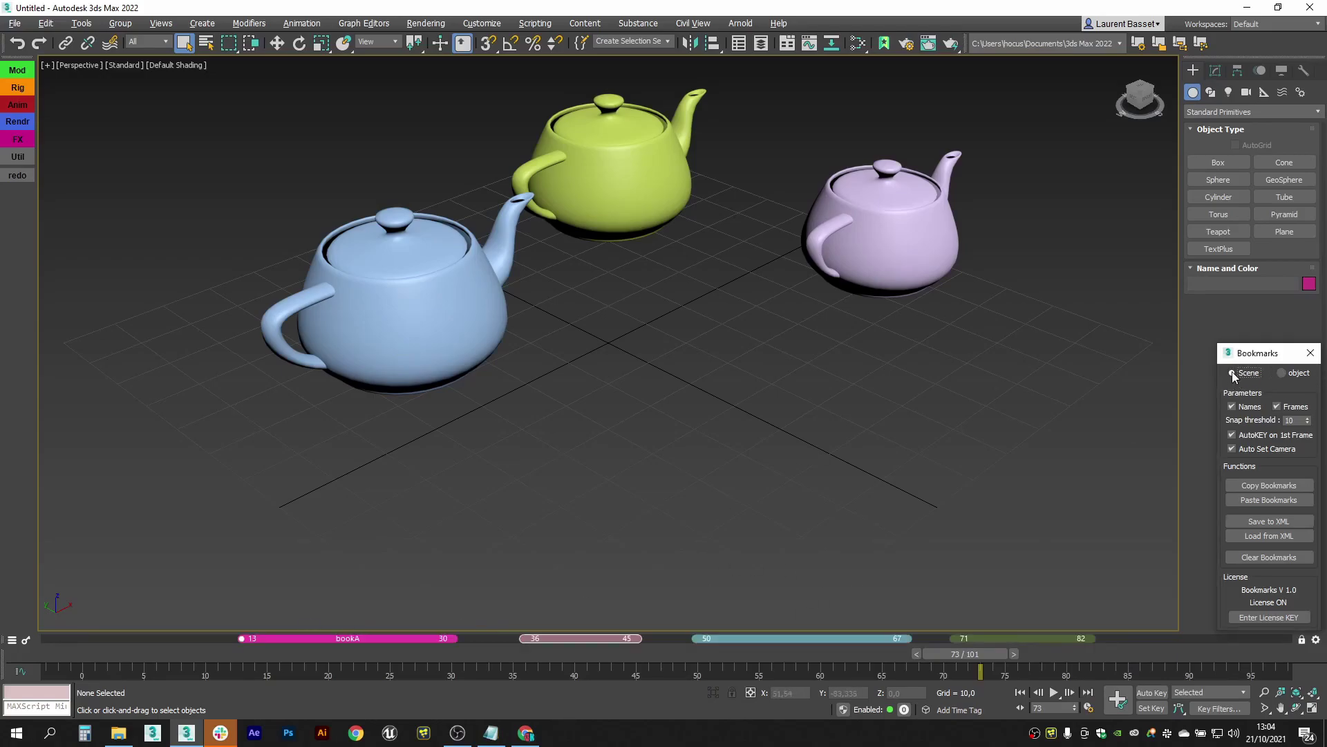
{"action": "left_click", "coordinate": [1281, 374]}
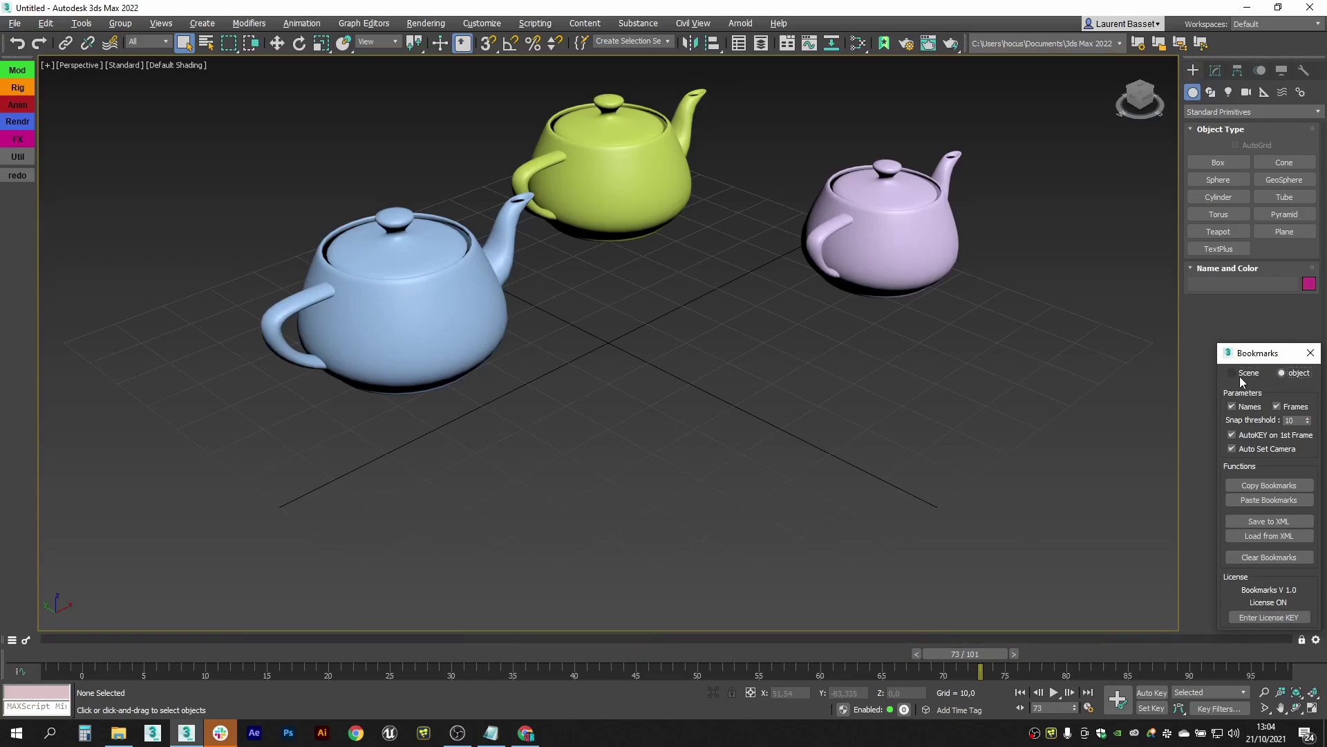
{"action": "left_click", "coordinate": [1233, 374]}
{"action": "left_click", "coordinate": [1281, 374]}
{"action": "left_click", "coordinate": [905, 218]}
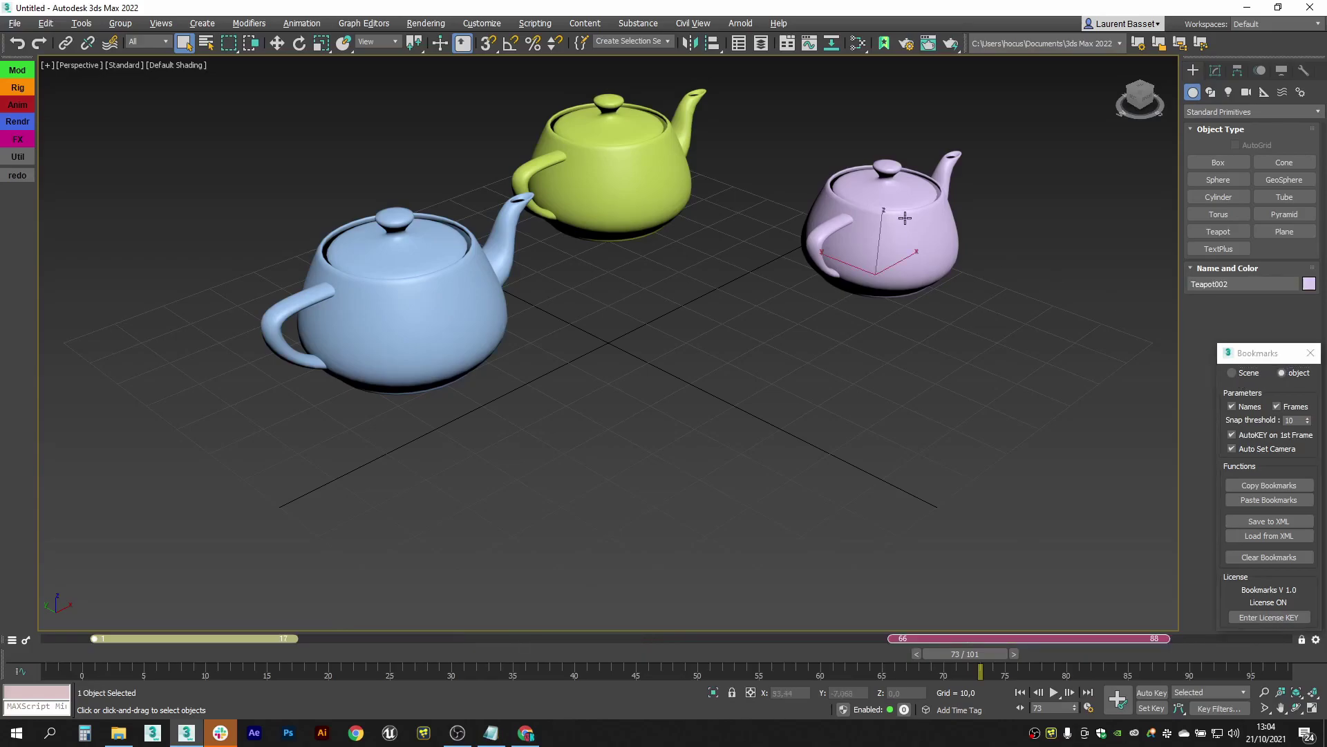
{"action": "left_click", "coordinate": [675, 169]}
{"action": "left_click", "coordinate": [424, 285]}
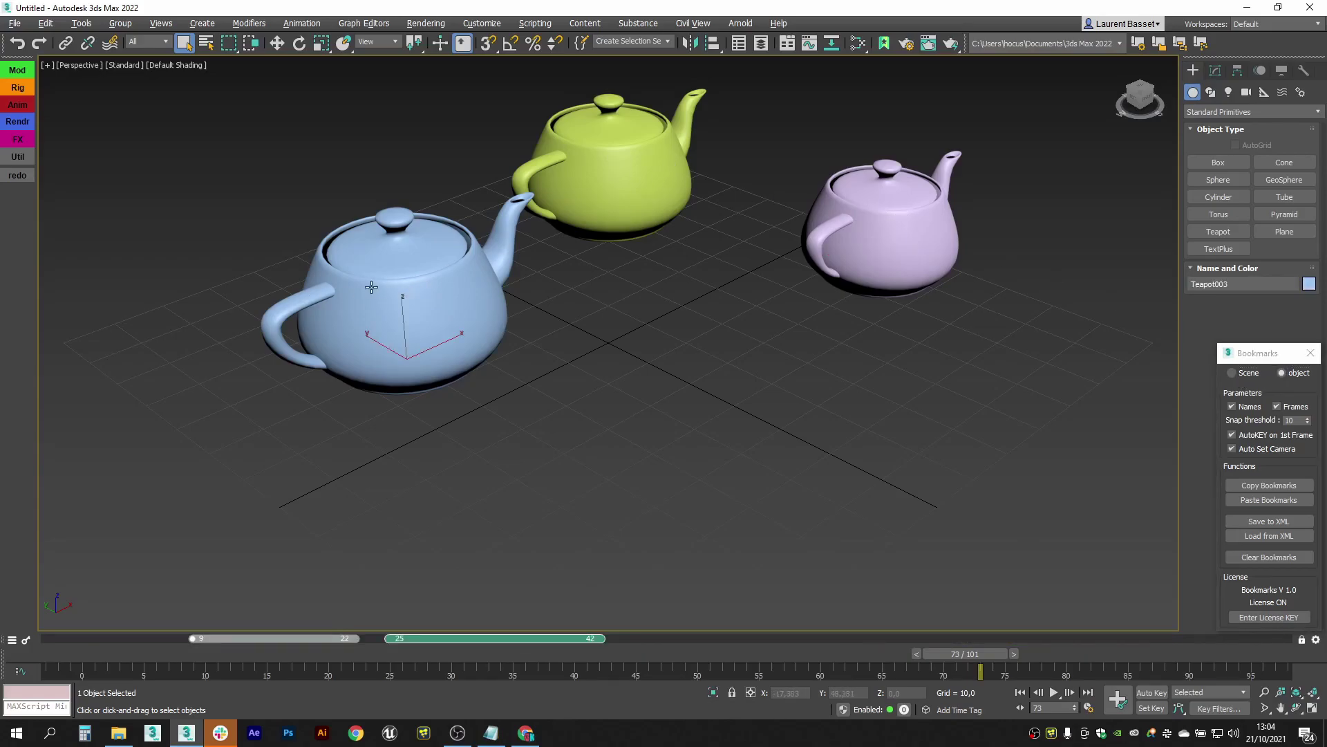
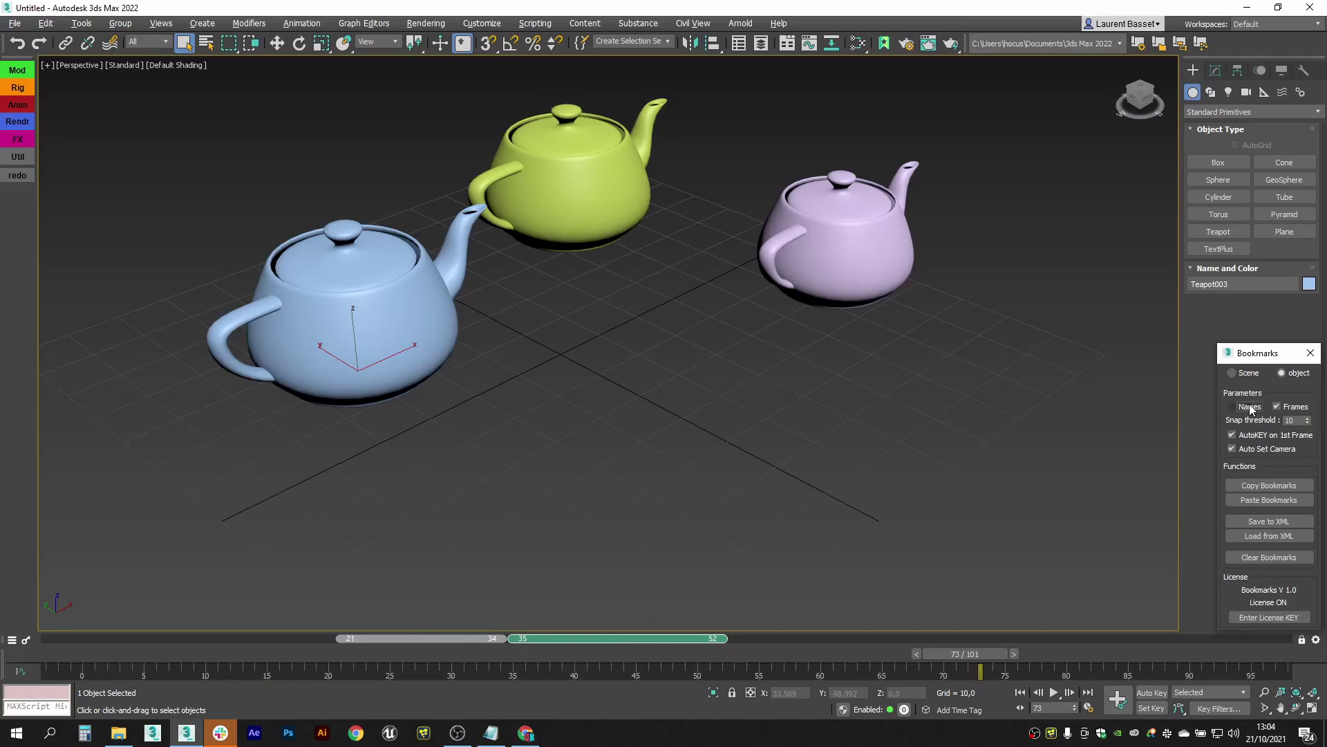
Toggle the display of bookmark names and frame numbers off and back on
{"action": "left_click", "coordinate": [1250, 406]}
{"action": "left_click", "coordinate": [1294, 409]}
{"action": "left_click", "coordinate": [1293, 409]}
{"action": "left_click", "coordinate": [1248, 408]}
{"action": "left_click", "coordinate": [1244, 411]}
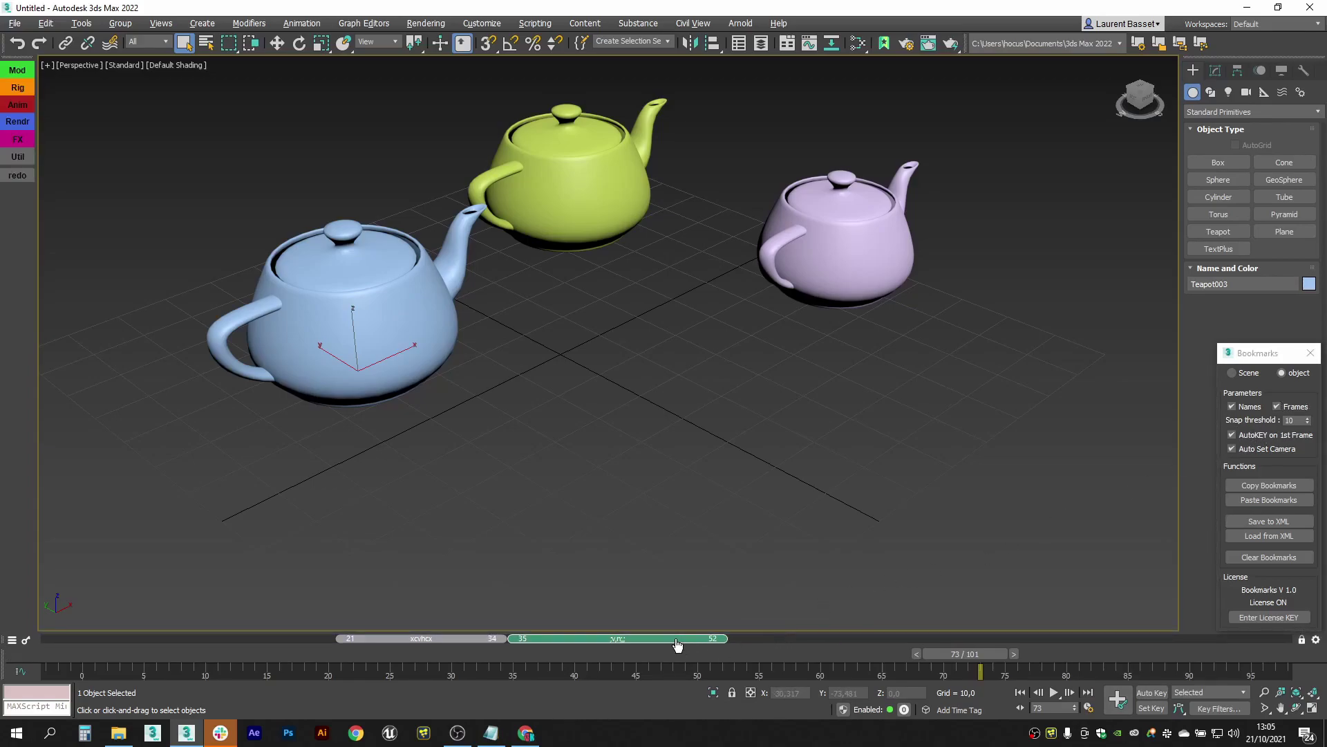
Set the snap threshold to 5, move the blue teapot's green bookmark to frames 70–87 and extend its start to frame 51
{"action": "left_click_drag", "start_coordinate": [677, 645], "coordinate": [981, 648]}
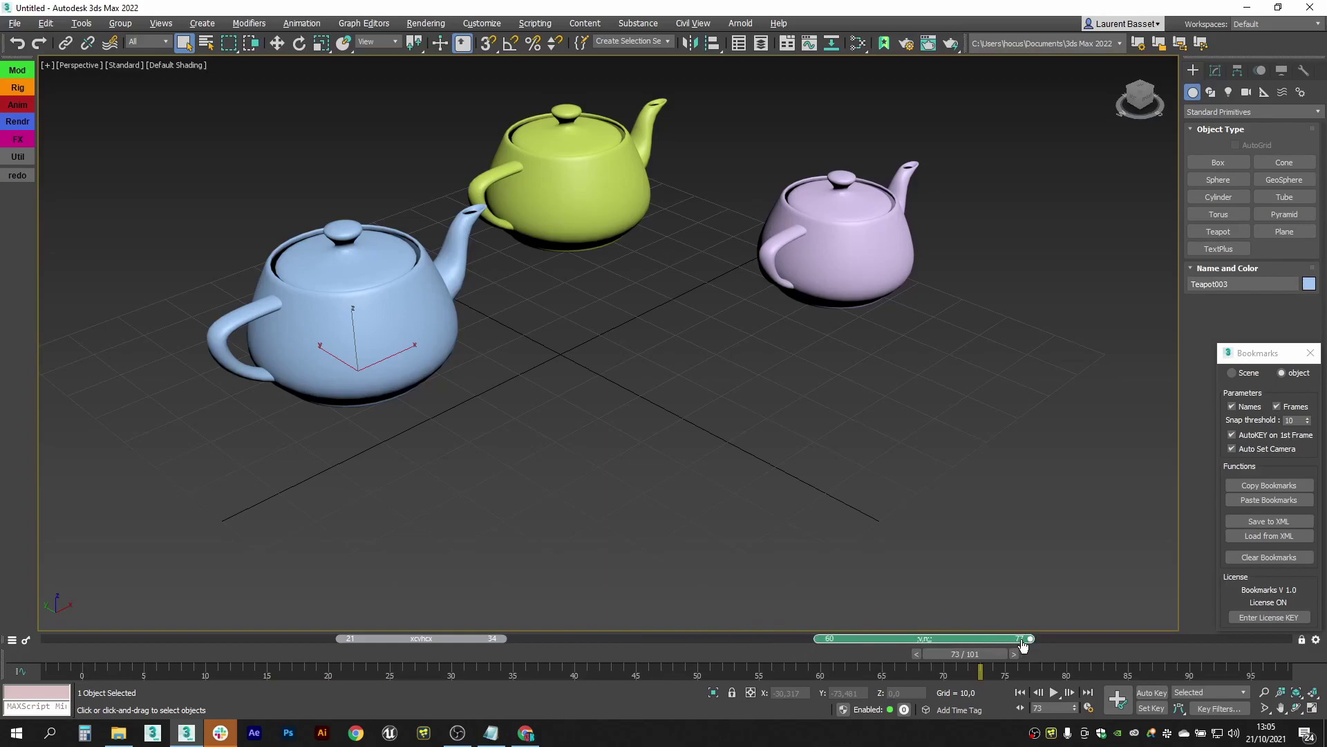
{"action": "left_click_drag", "start_coordinate": [1092, 648], "coordinate": [891, 650]}
{"action": "double_click", "coordinate": [1289, 420]}
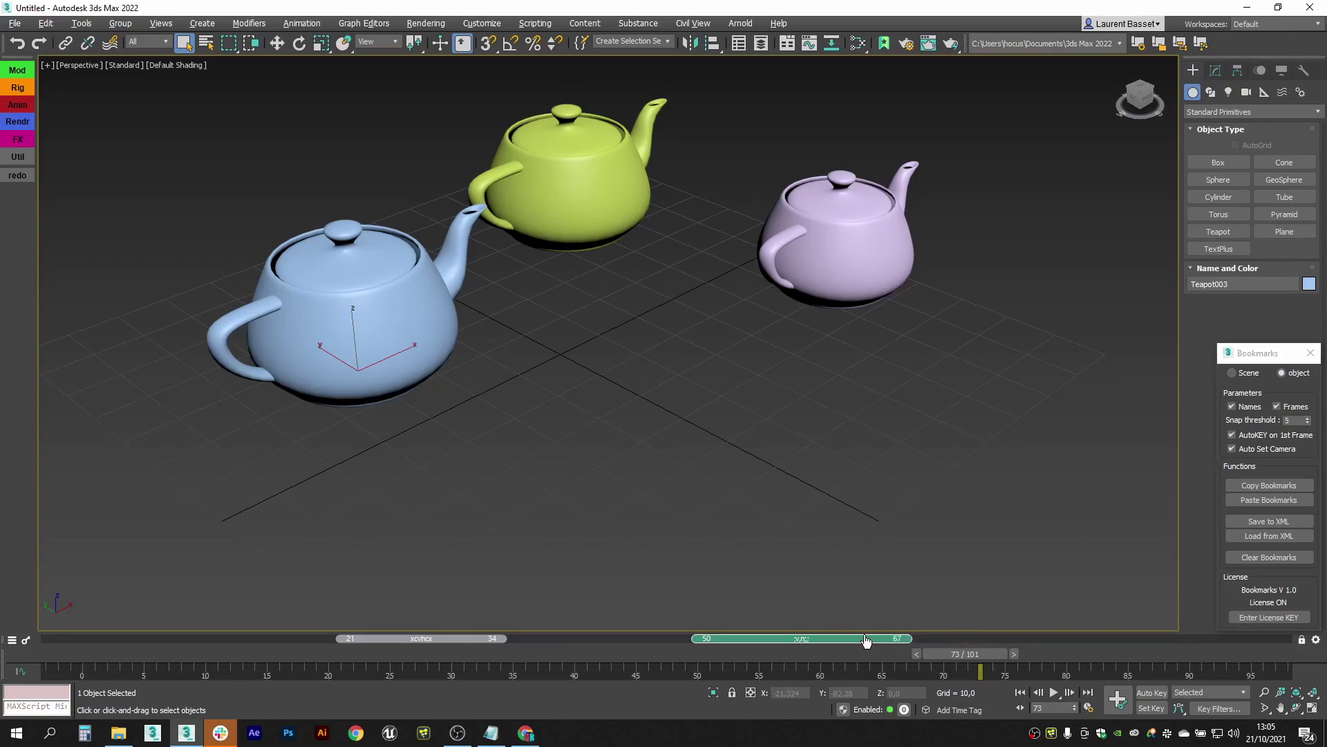
{"action": "left_click_drag", "start_coordinate": [861, 638], "coordinate": [1123, 636]}
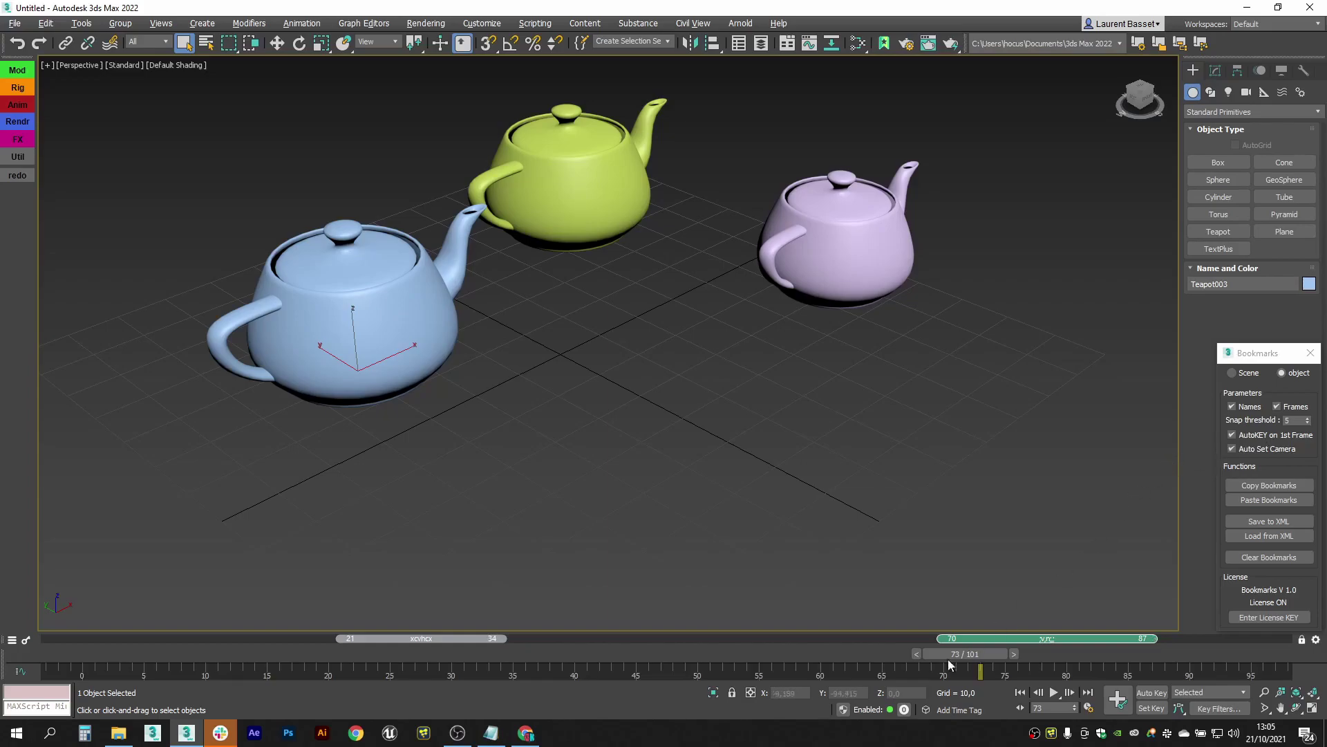
{"action": "left_click_drag", "start_coordinate": [942, 637], "coordinate": [706, 655]}
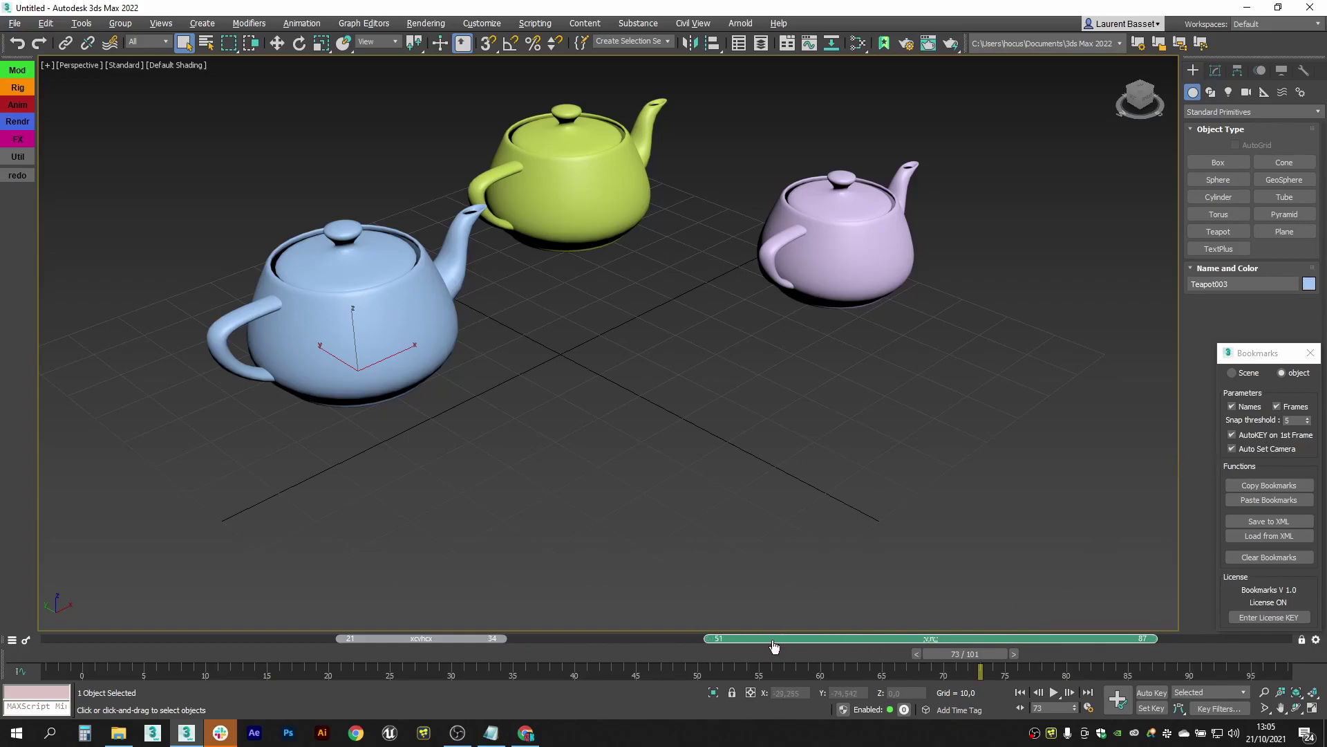
With AutoKEY on 1st Frame disabled, auto-key the blue teapot at frame 63 within the green bookmark, moving it to Y about -37.5
{"action": "left_click", "coordinate": [1251, 435]}
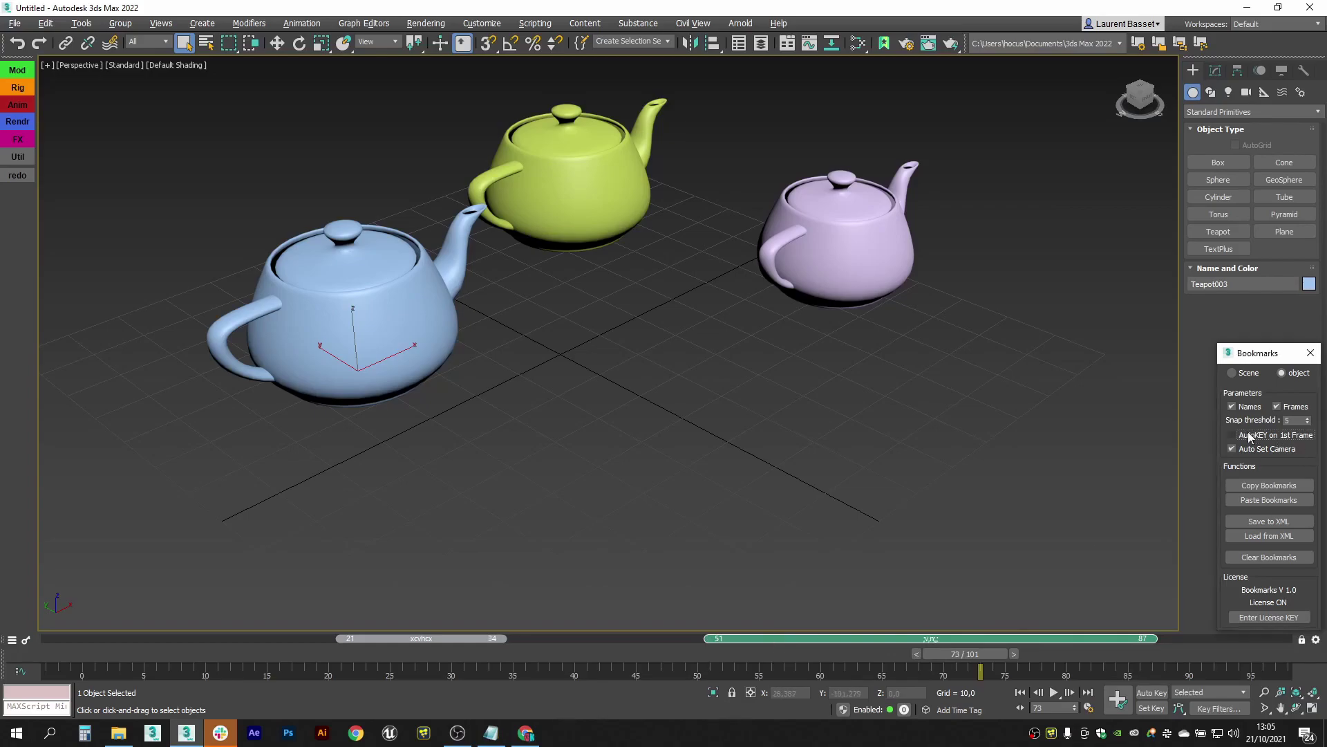
{"action": "left_click", "coordinate": [940, 638]}
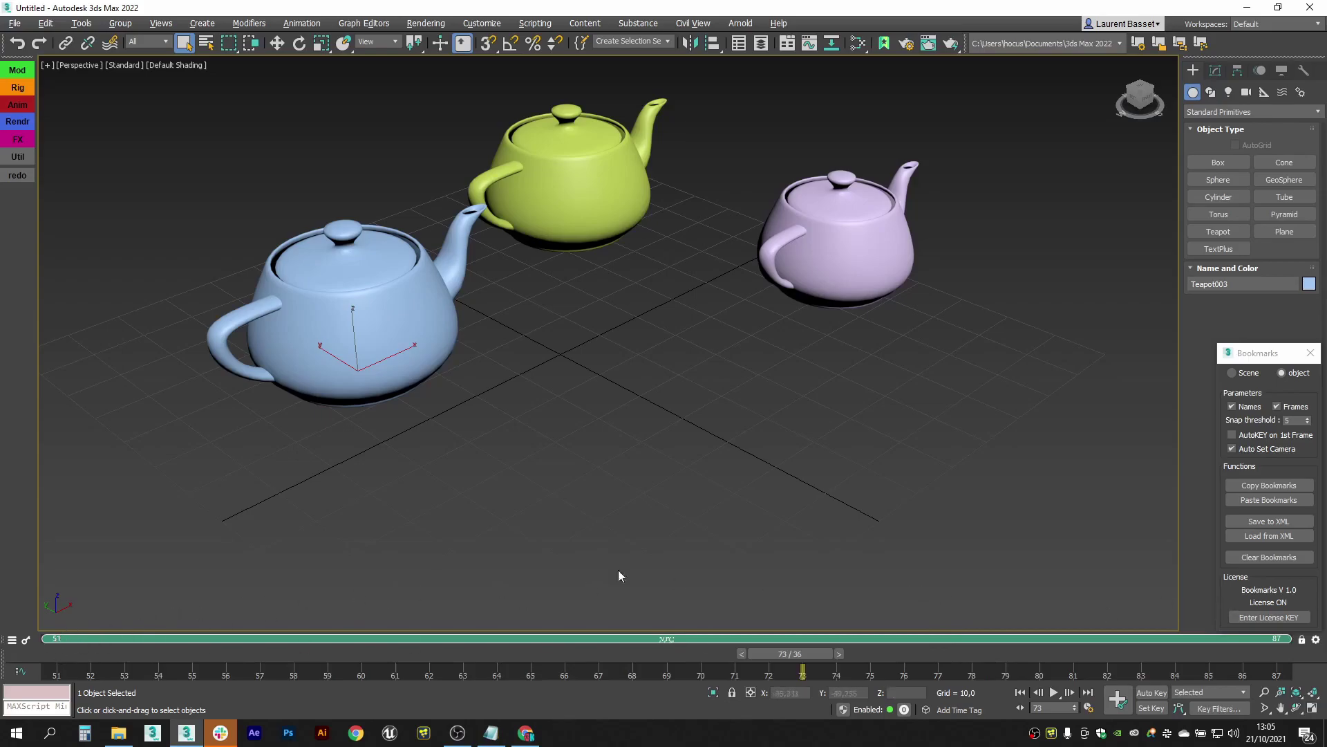
{"action": "left_click_drag", "start_coordinate": [803, 645], "coordinate": [459, 653]}
{"action": "middle_click_drag", "start_coordinate": [388, 328], "coordinate": [420, 338]}
{"action": "key", "text": "n"}
{"action": "key", "text": "w"}
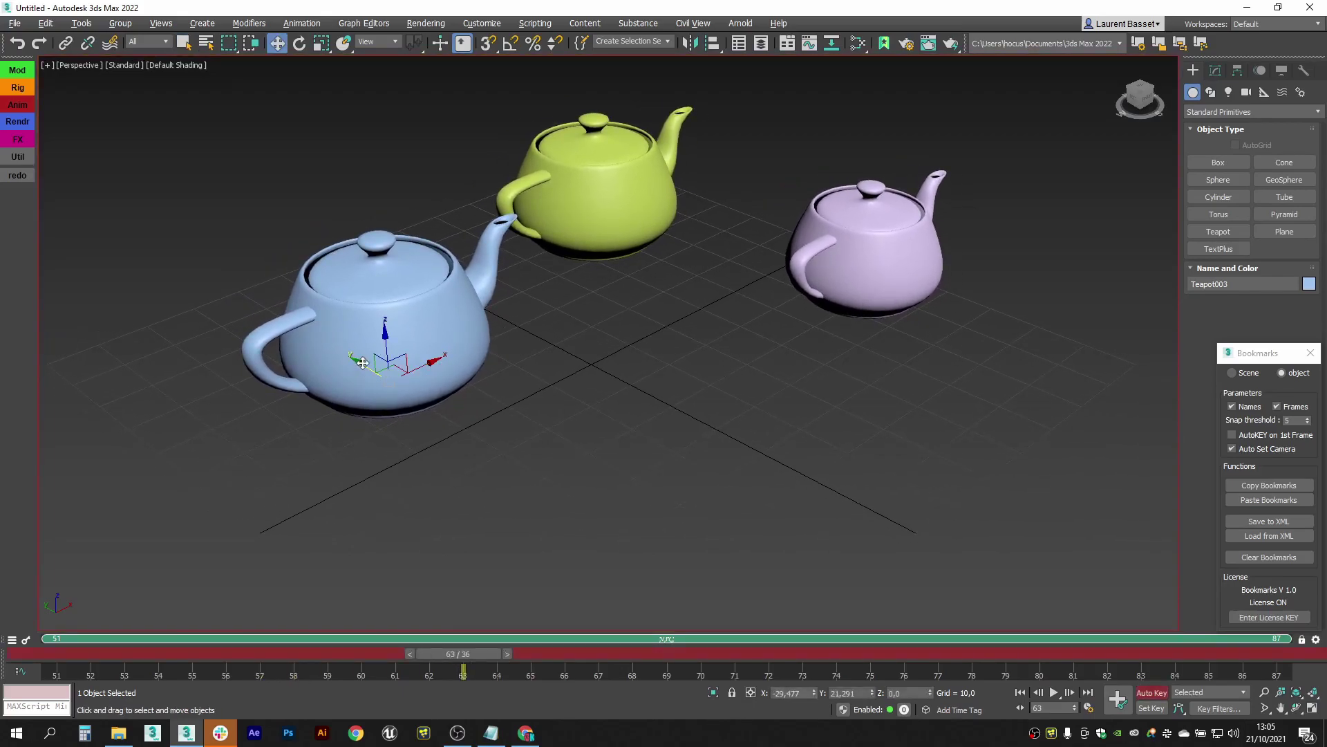
{"action": "left_click_drag", "start_coordinate": [405, 360], "coordinate": [647, 478]}
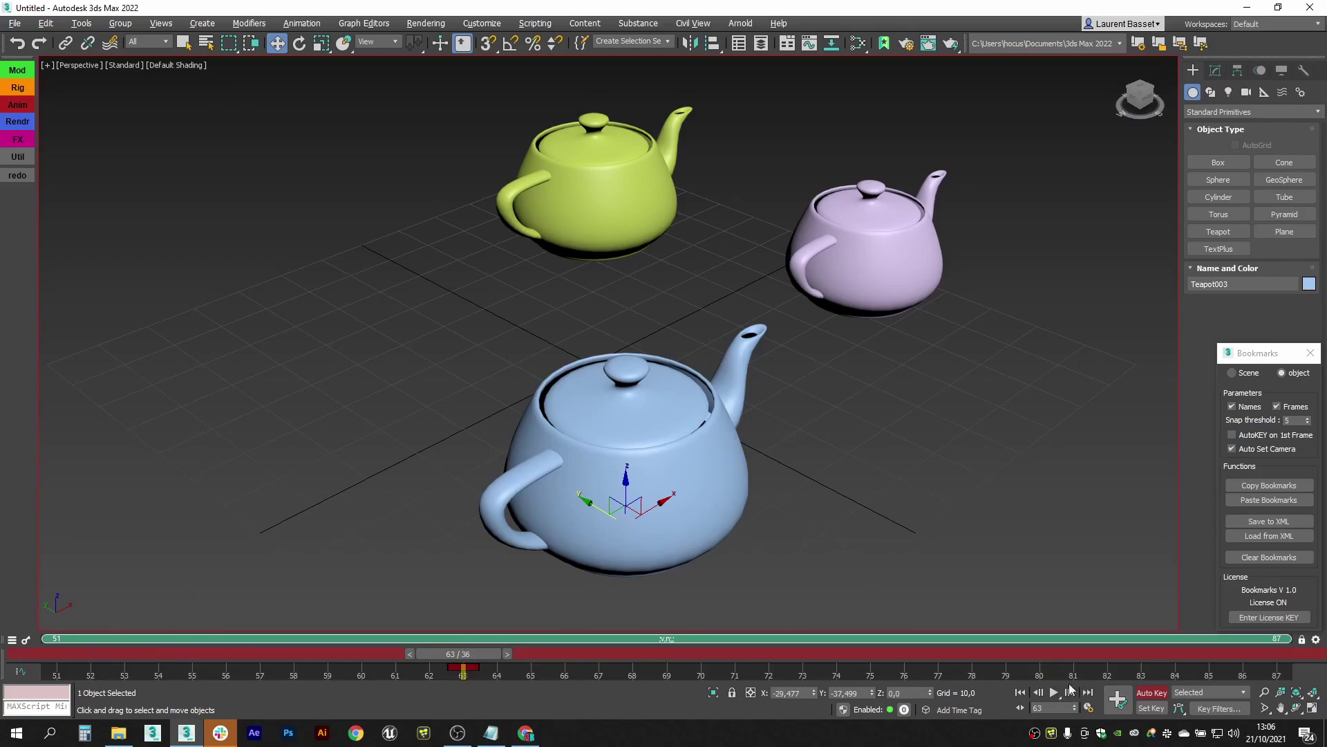
Widen the time range to include frame 0 and delete the blue teapot's keys at frames 0 and 63
{"action": "scroll", "coordinate": [844, 640], "scroll_direction": "down", "scroll_amount": 3}
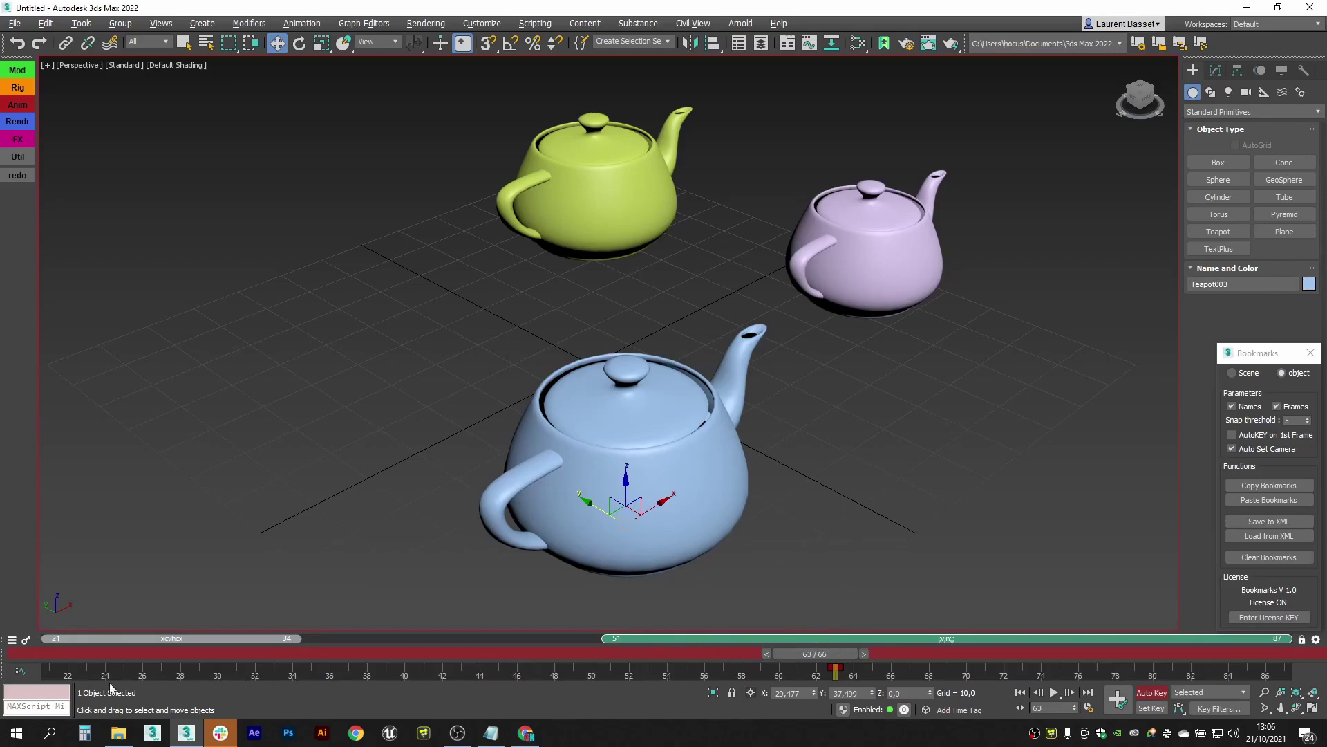
{"action": "scroll", "coordinate": [60, 679], "scroll_direction": "down", "scroll_amount": 5}
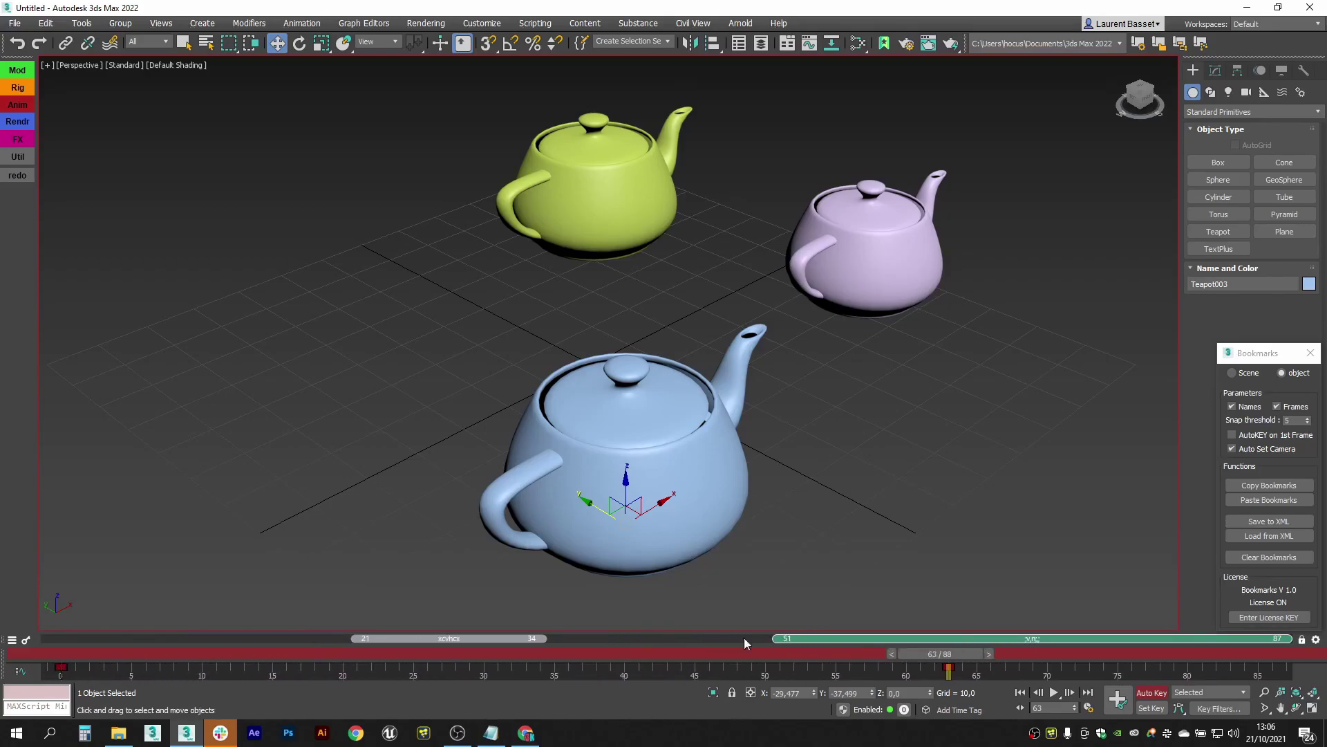
{"action": "left_click_drag", "start_coordinate": [940, 654], "coordinate": [873, 660]}
{"action": "key", "text": "w"}
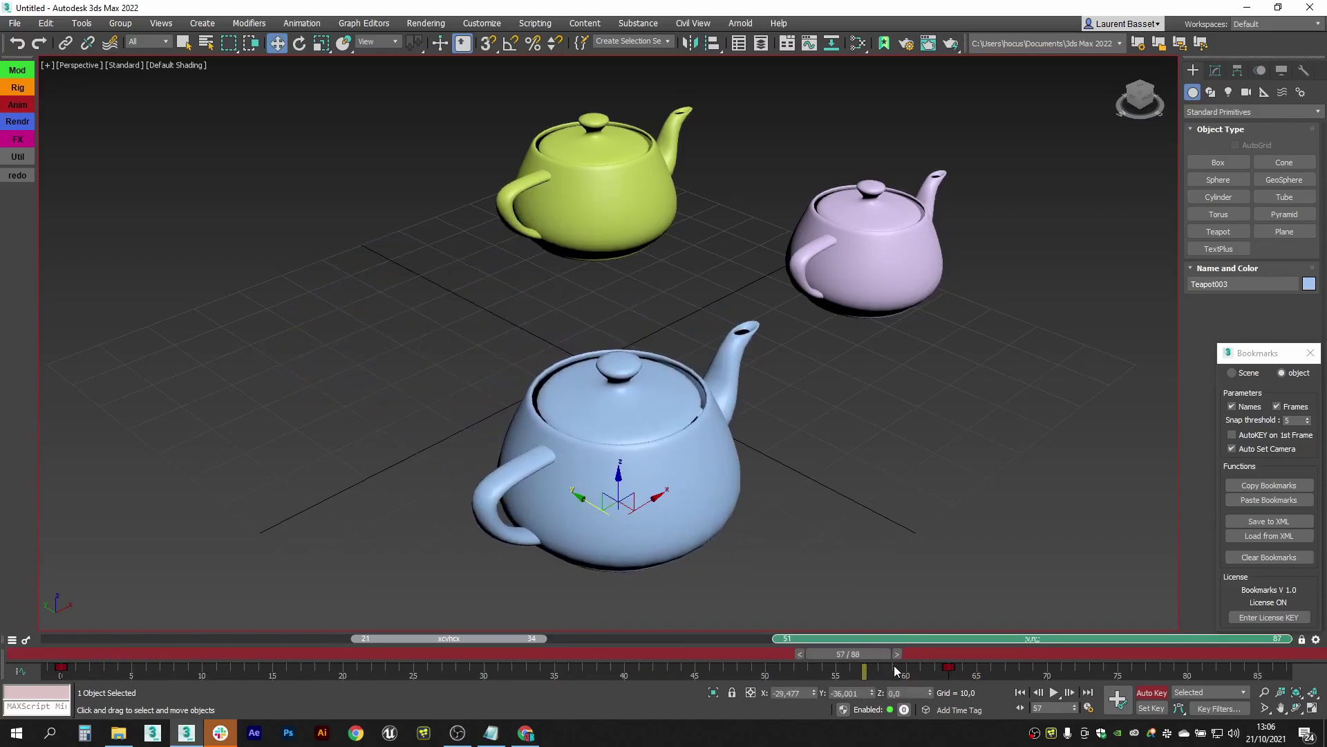
{"action": "left_click", "coordinate": [948, 666]}
{"action": "left_click", "coordinate": [176, 676]}
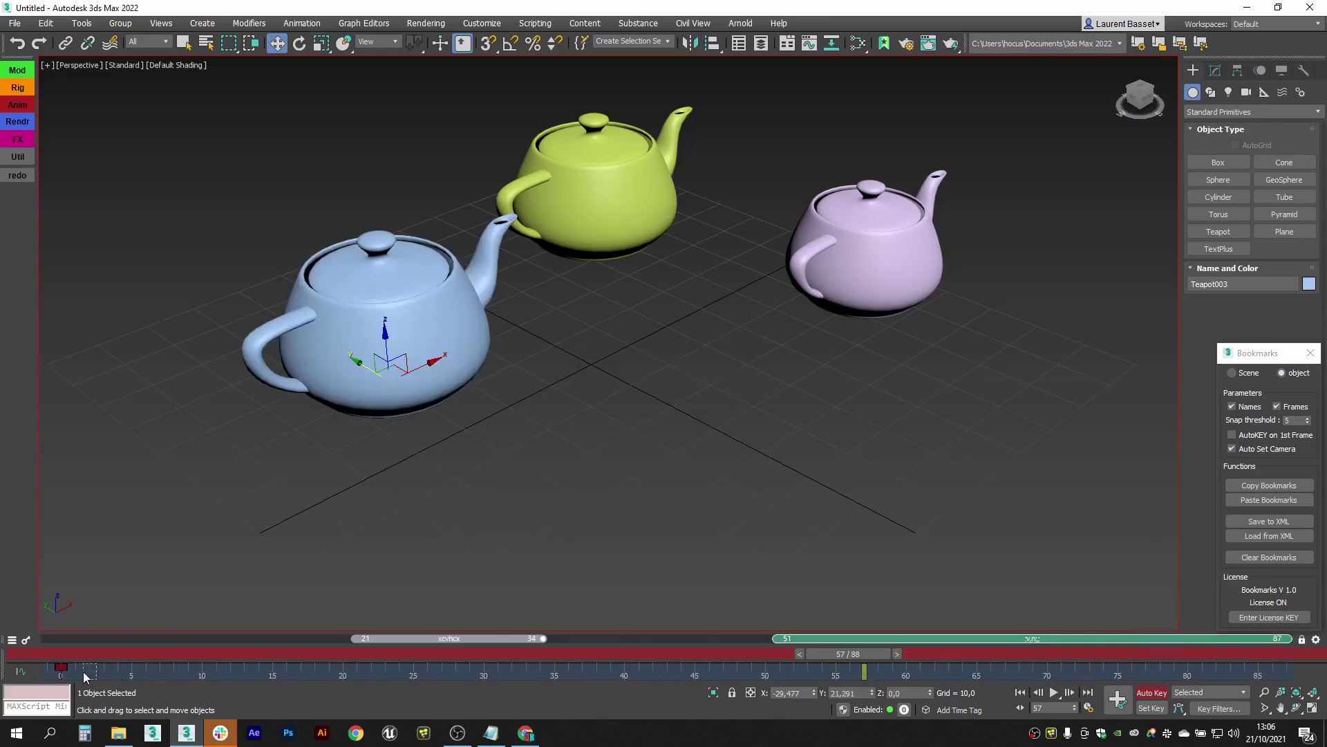
Zoom the time range to the green bookmark at frames 51–87 and go to frame 73
{"action": "left_click", "coordinate": [832, 639]}
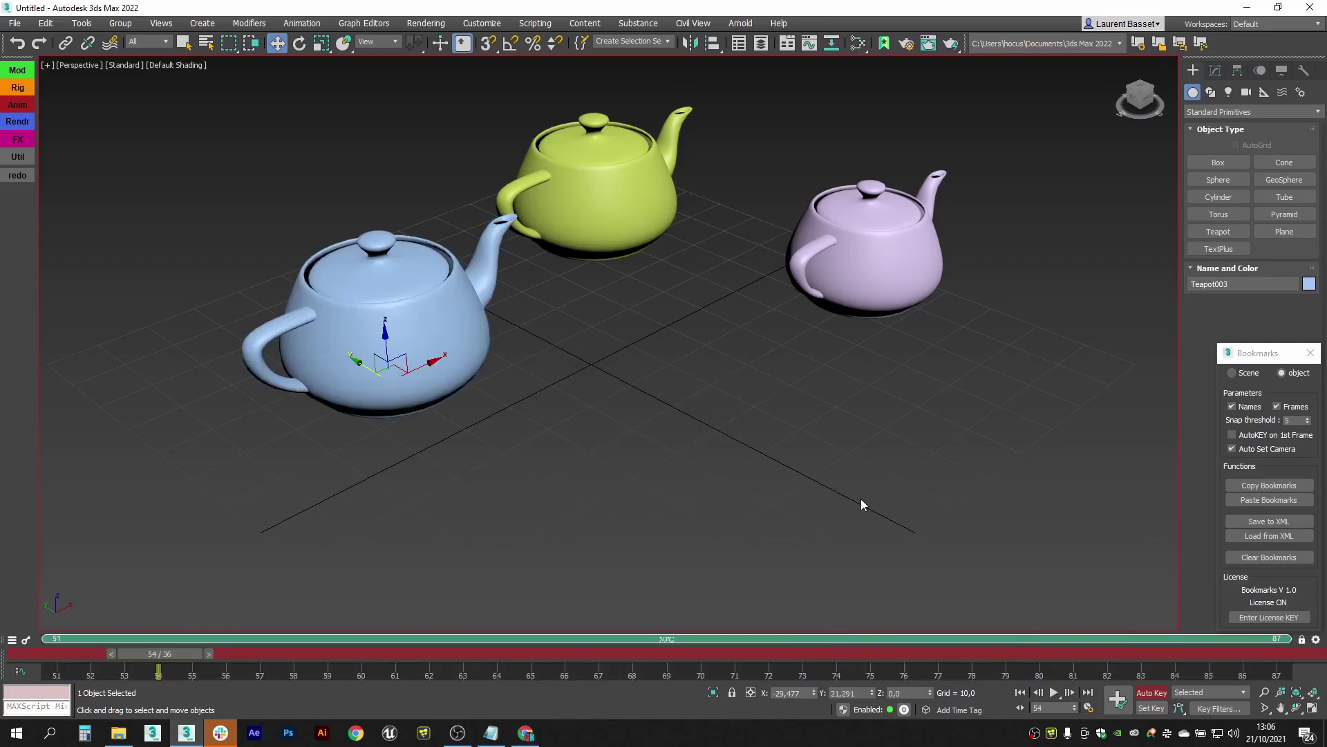
{"action": "left_click_drag", "start_coordinate": [143, 657], "coordinate": [11, 662]}
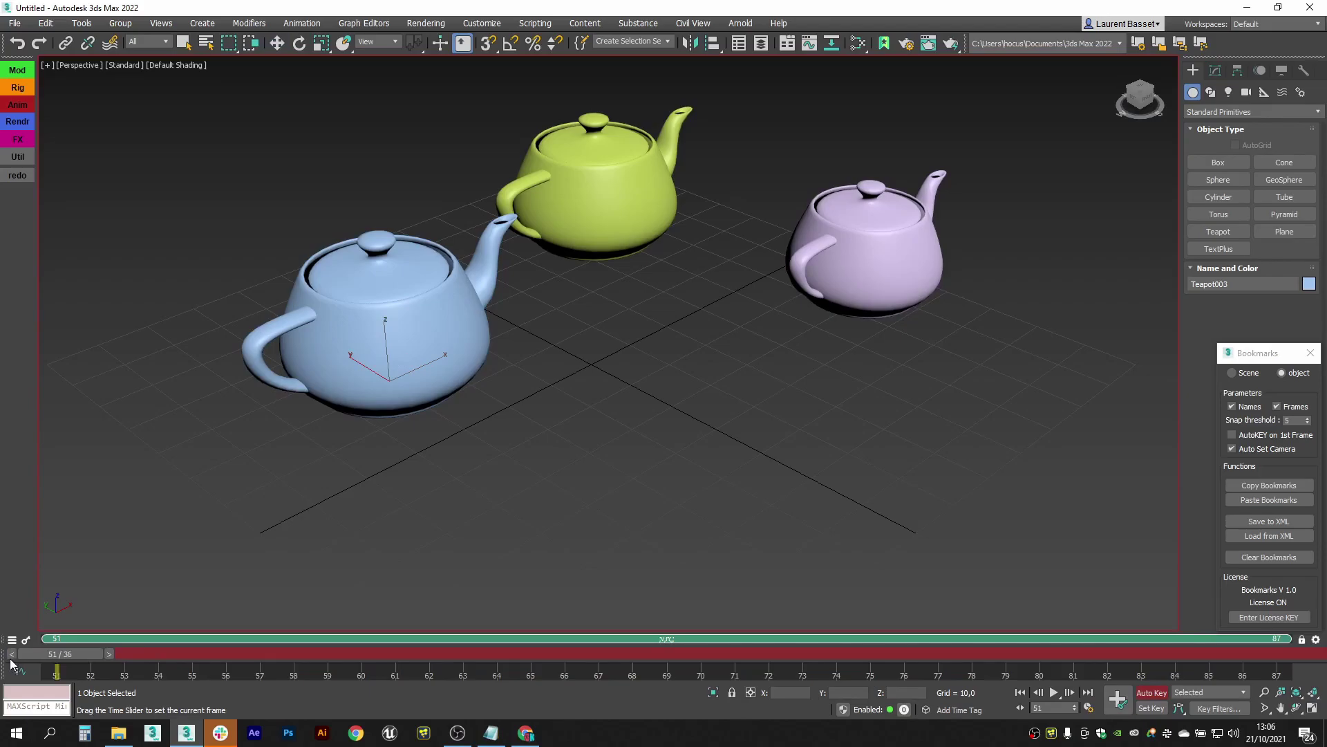
{"action": "left_click_drag", "start_coordinate": [11, 663], "coordinate": [791, 654]}
{"action": "key", "text": "w"}
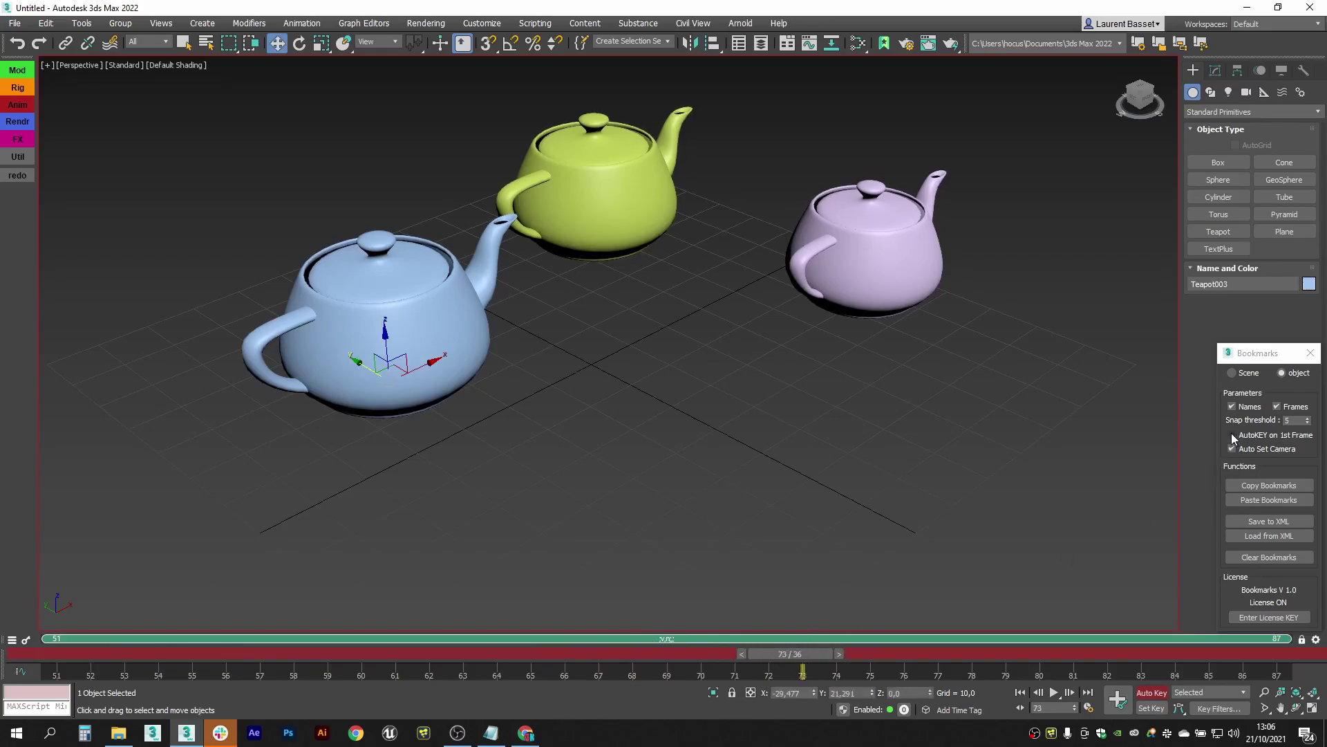
Enable AutoKEY on 1st Frame and move the blue teapot to Y about -33 at frame 73
{"action": "left_click", "coordinate": [1233, 436]}
{"action": "left_click", "coordinate": [1232, 449]}
{"action": "mouse_move", "coordinate": [785, 656]}
{"action": "left_mouse_down"}
{"action": "mouse_move", "coordinate": [764, 654]}
{"action": "mouse_move", "coordinate": [795, 655]}
{"action": "left_mouse_up"}
{"action": "left_click_drag", "start_coordinate": [370, 364], "coordinate": [607, 477]}
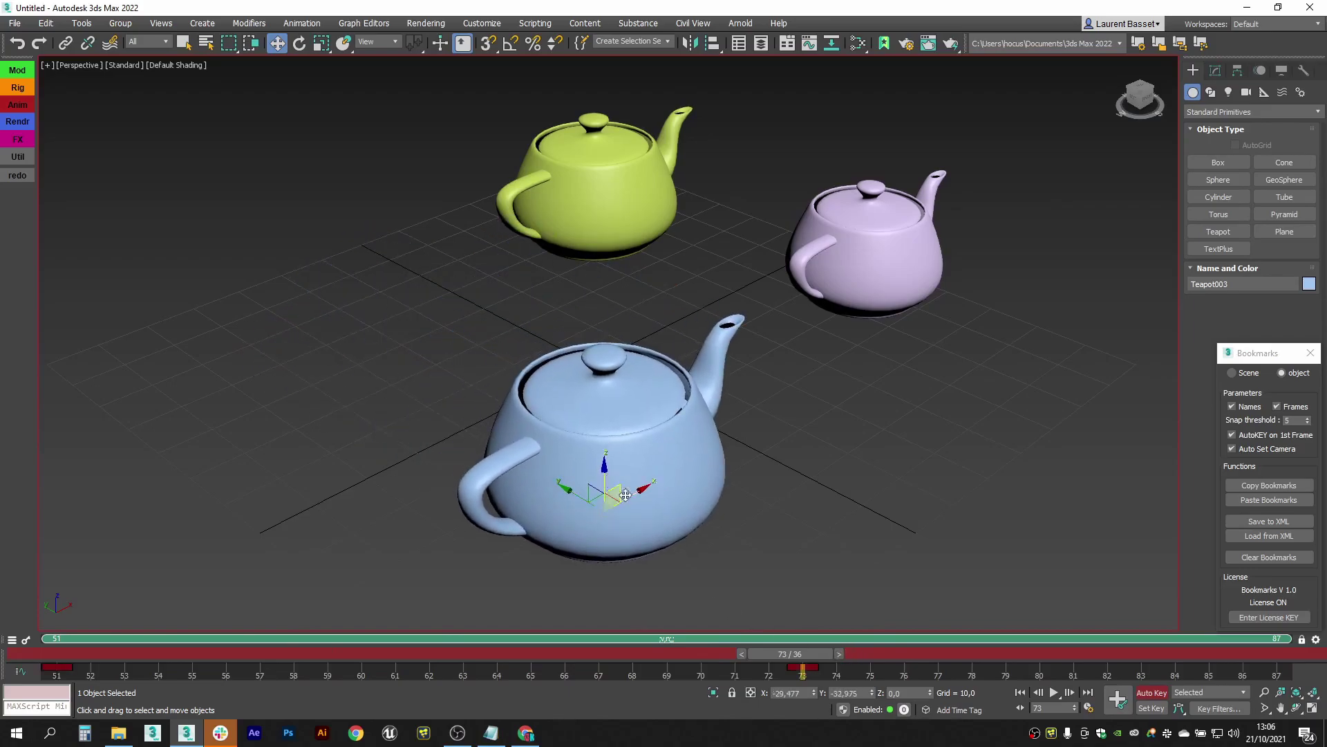
Go to frame 51, widen the time range to include frame 0, and turn off Auto Key
{"action": "left_click_drag", "start_coordinate": [813, 661], "coordinate": [31, 697]}
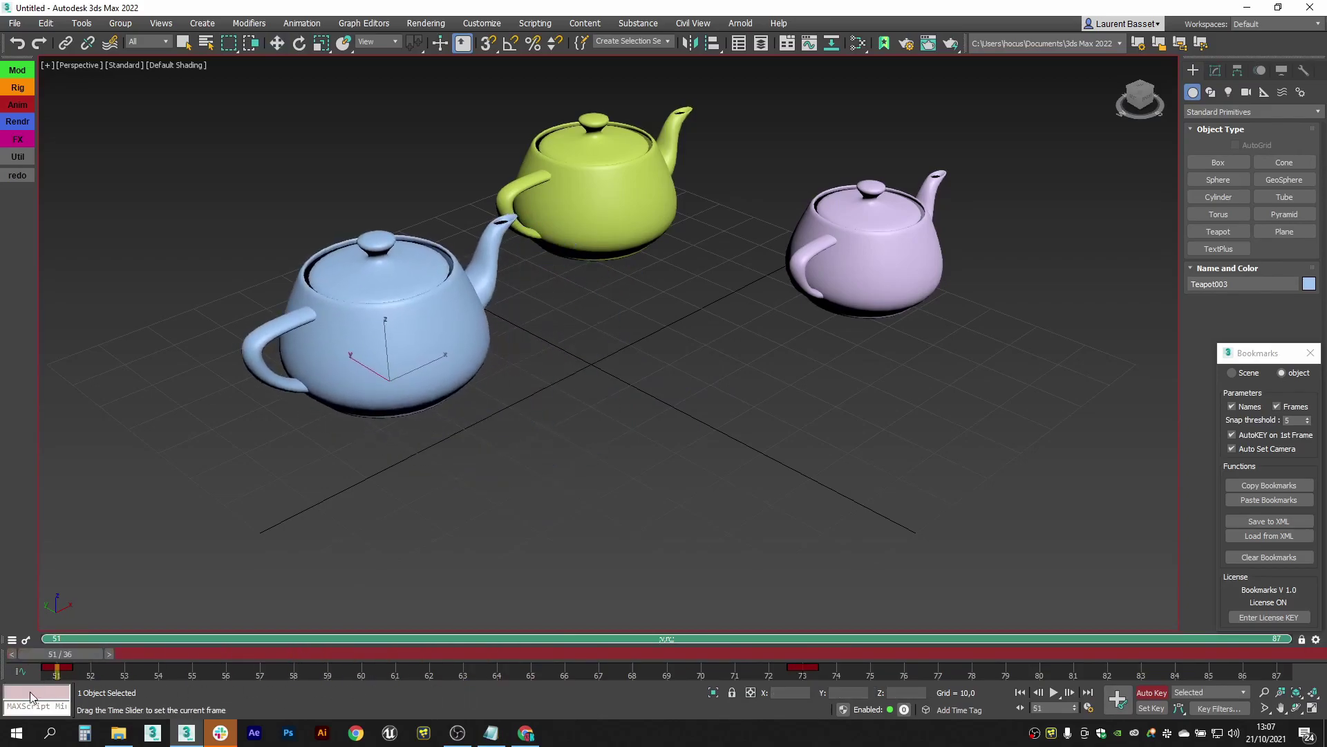
{"action": "key", "text": "w"}
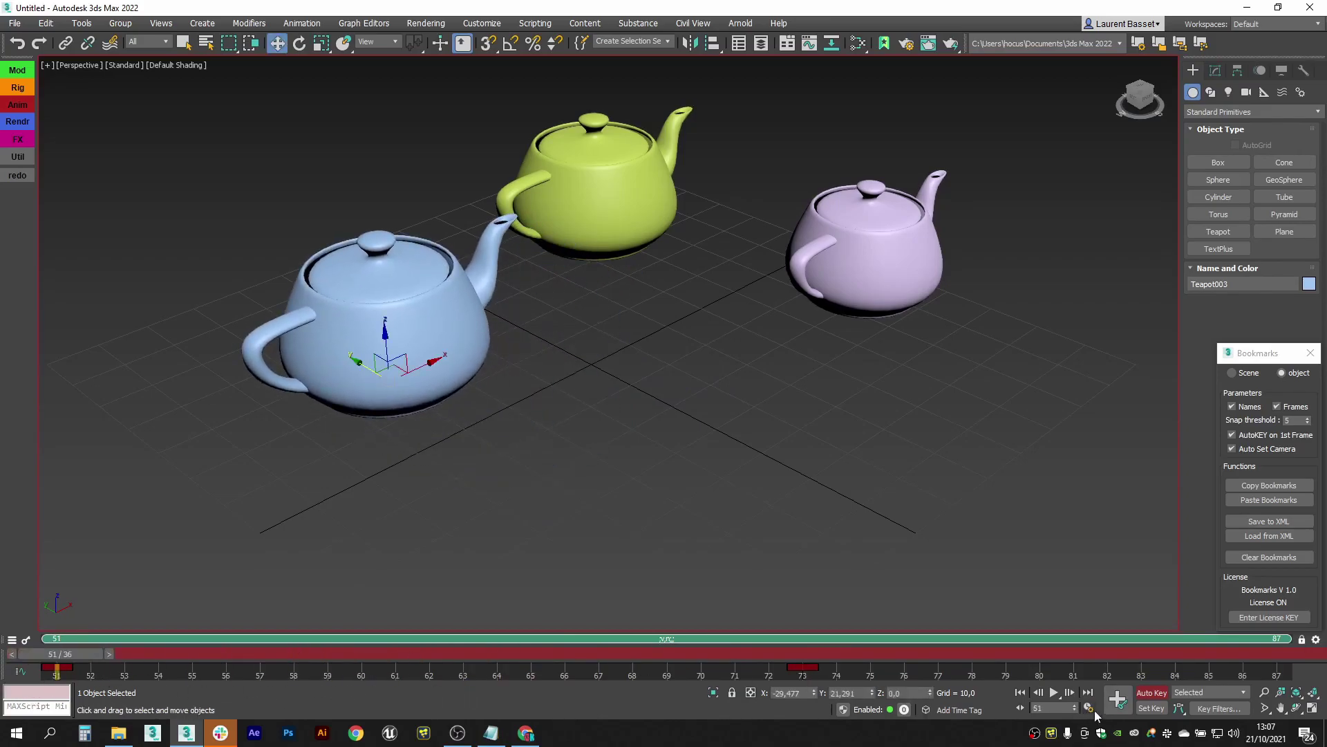
{"action": "scroll", "coordinate": [1054, 642], "scroll_direction": "down", "scroll_amount": 3}
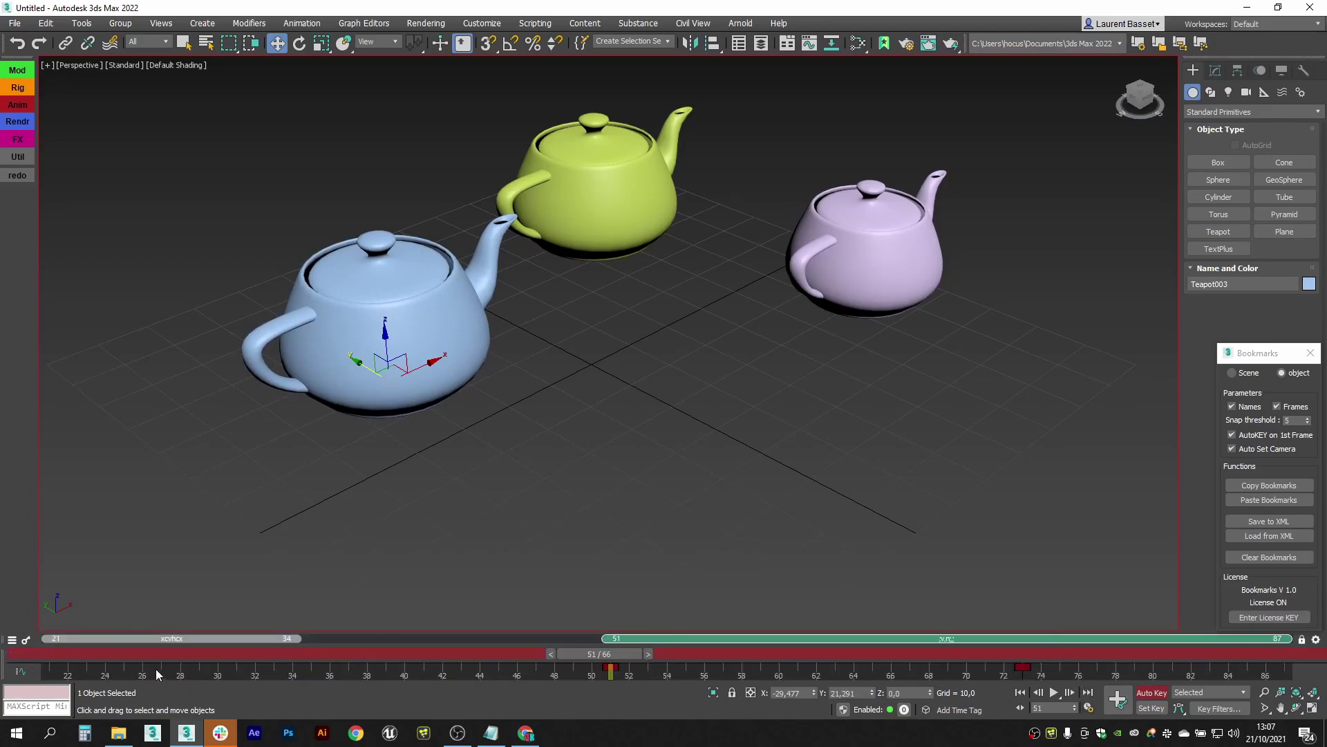
{"action": "scroll", "coordinate": [158, 675], "scroll_direction": "down", "scroll_amount": 5}
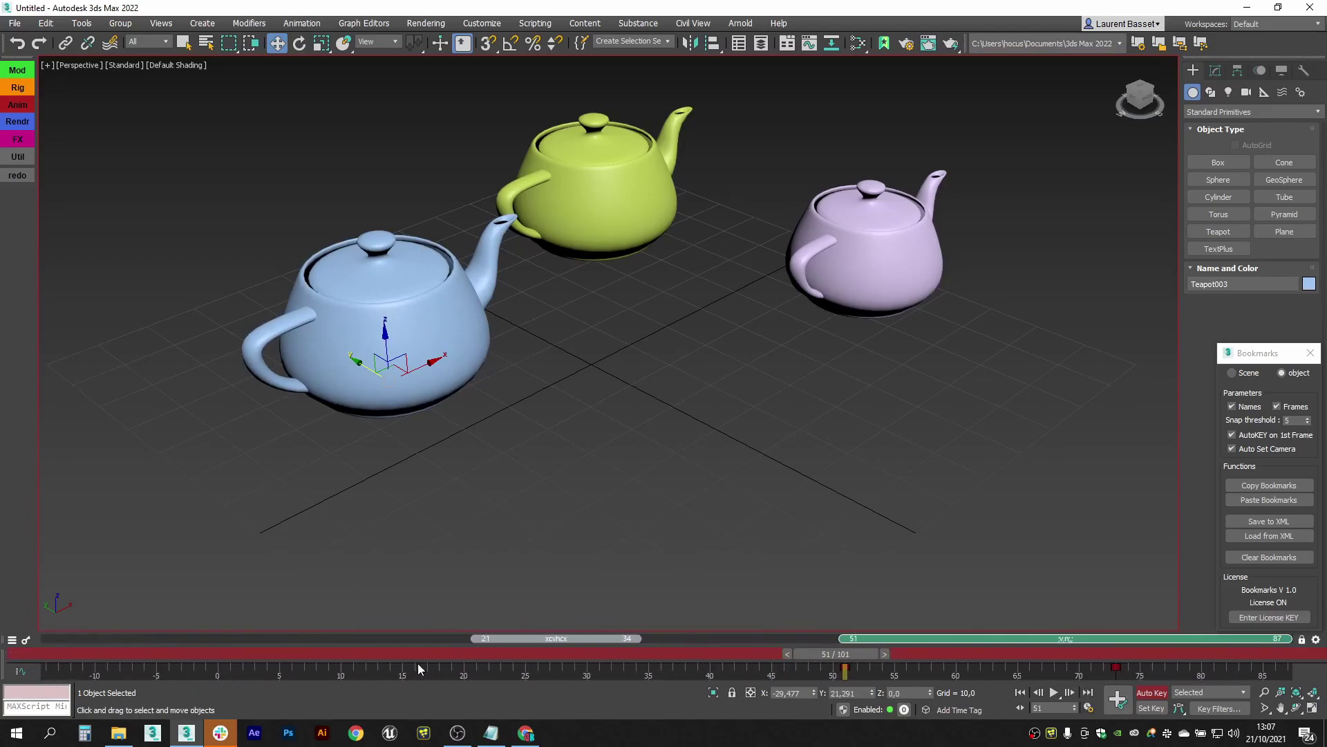
{"action": "scroll", "coordinate": [1089, 676], "scroll_direction": "up", "scroll_amount": 1}
{"action": "left_click", "coordinate": [1152, 692]}
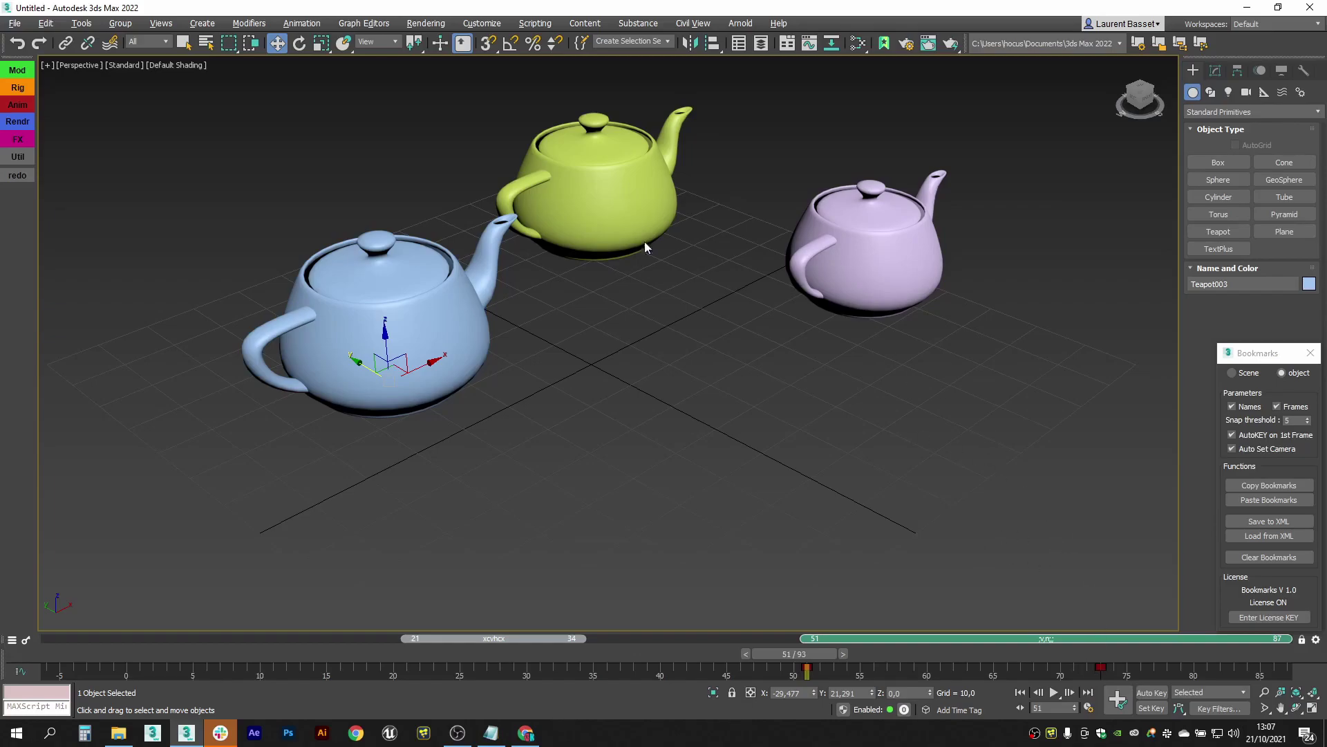
Open the Demo_BEN_Bookmarks.max scene at frame 0 and shift the Bookmarks window slightly upward
{"action": "left_click", "coordinate": [14, 23]}
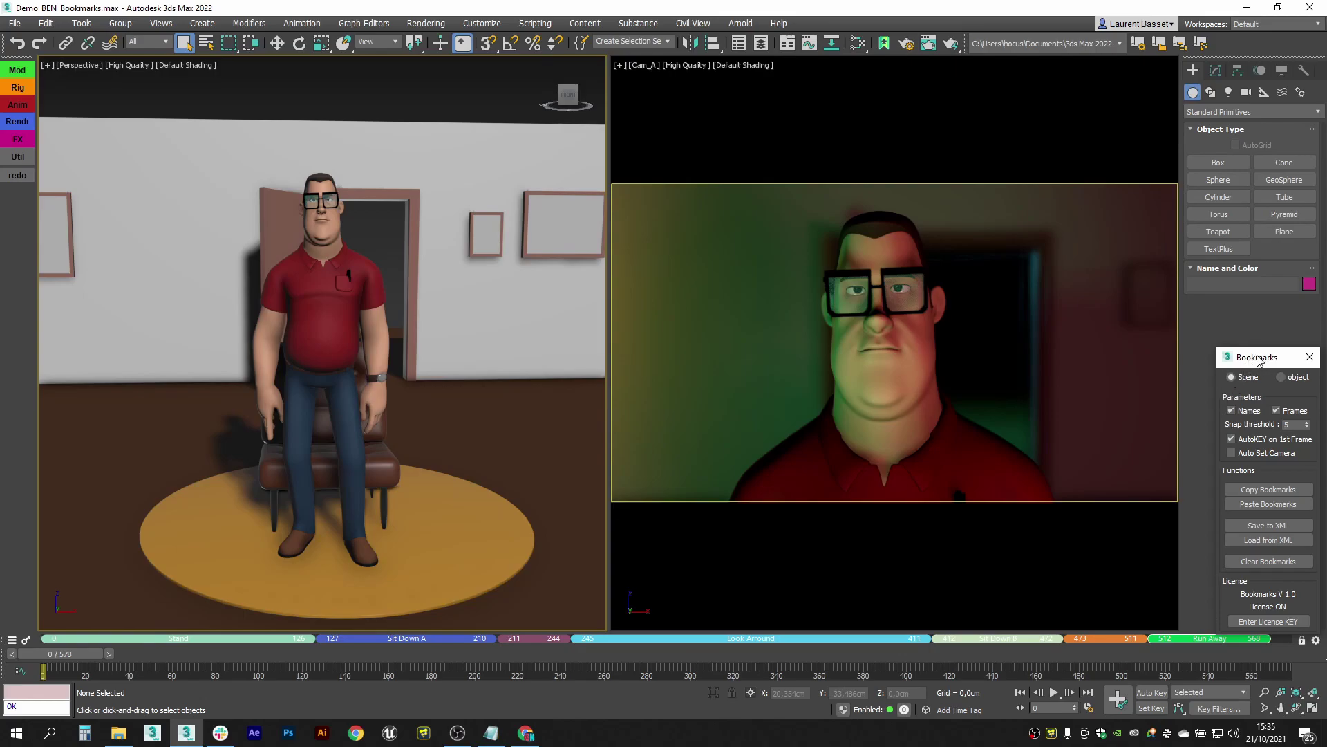
{"action": "left_click_drag", "start_coordinate": [1258, 359], "coordinate": [1253, 342]}
{"action": "left_click_drag", "start_coordinate": [66, 654], "coordinate": [23, 670]}
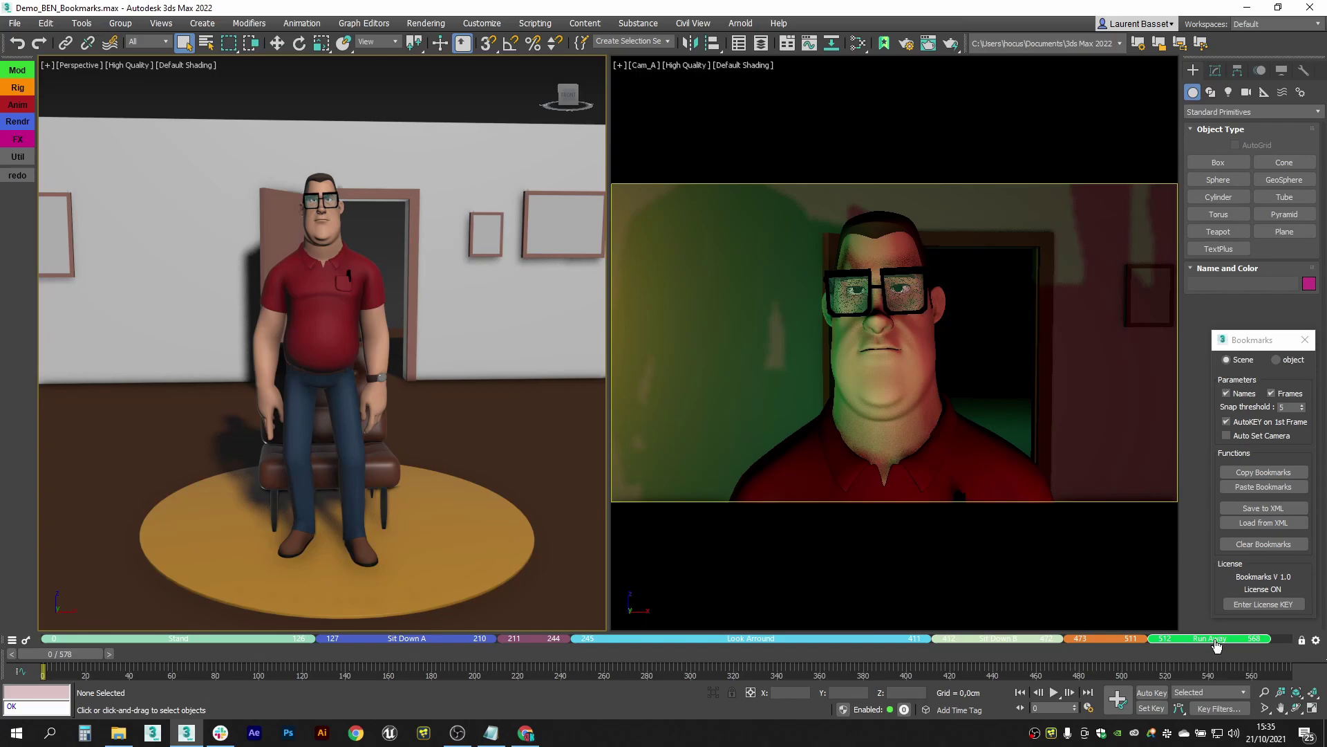
Darken the Stand bookmark's colour to a Value of 93
{"action": "double_click", "coordinate": [191, 639]}
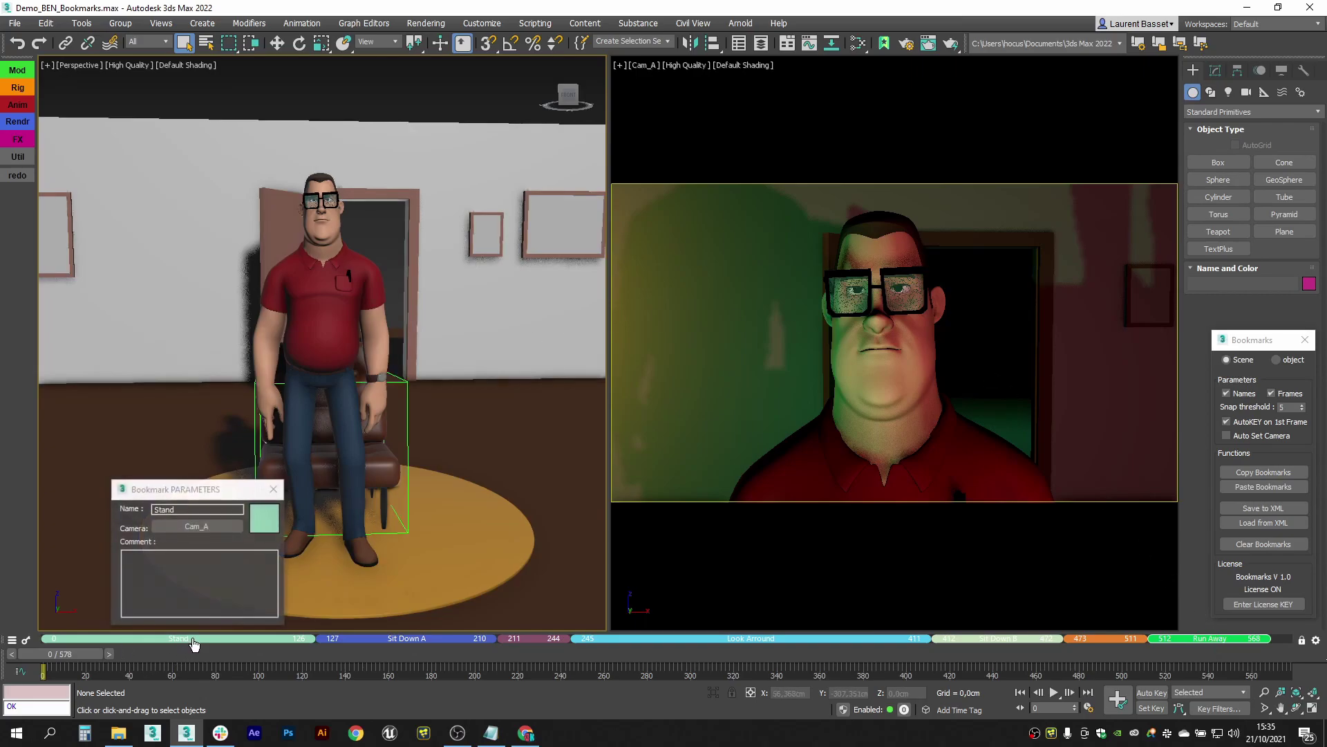
{"action": "left_click", "coordinate": [264, 517]}
{"action": "left_click", "coordinate": [219, 436]}
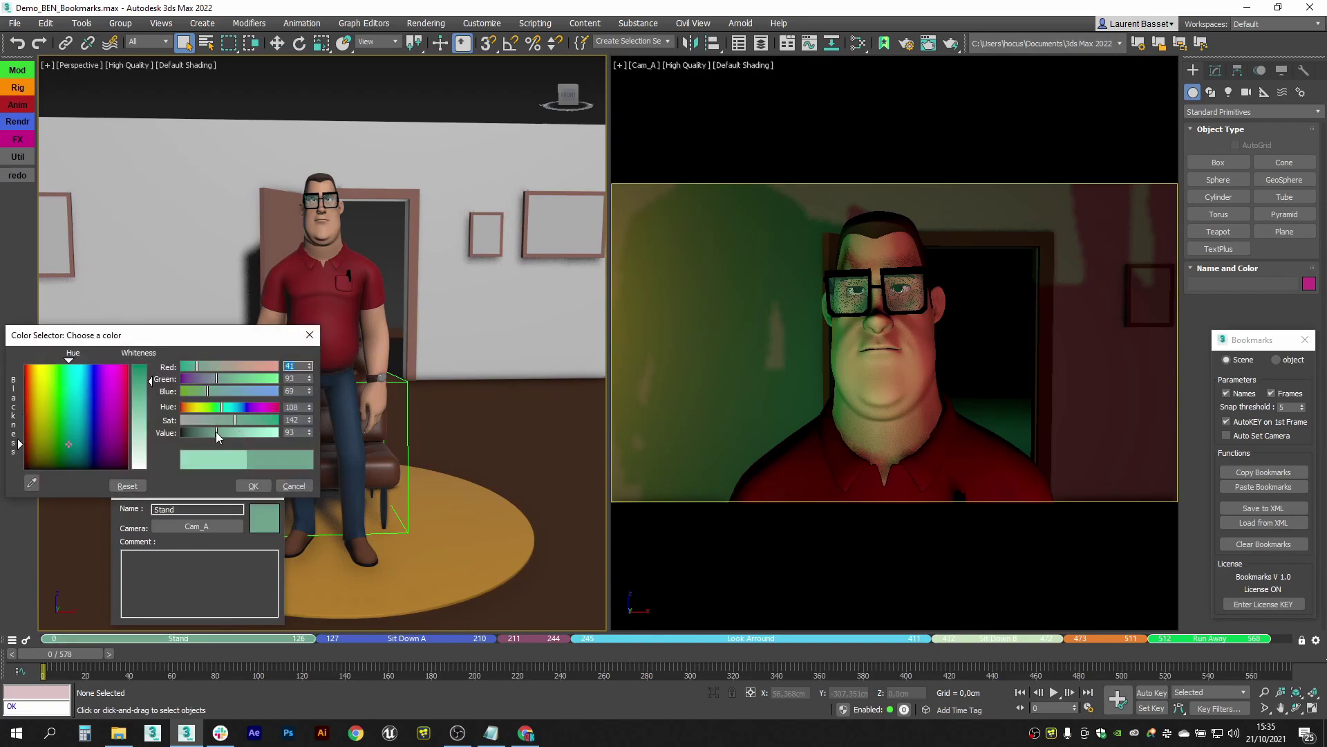
{"action": "left_click", "coordinate": [253, 486]}
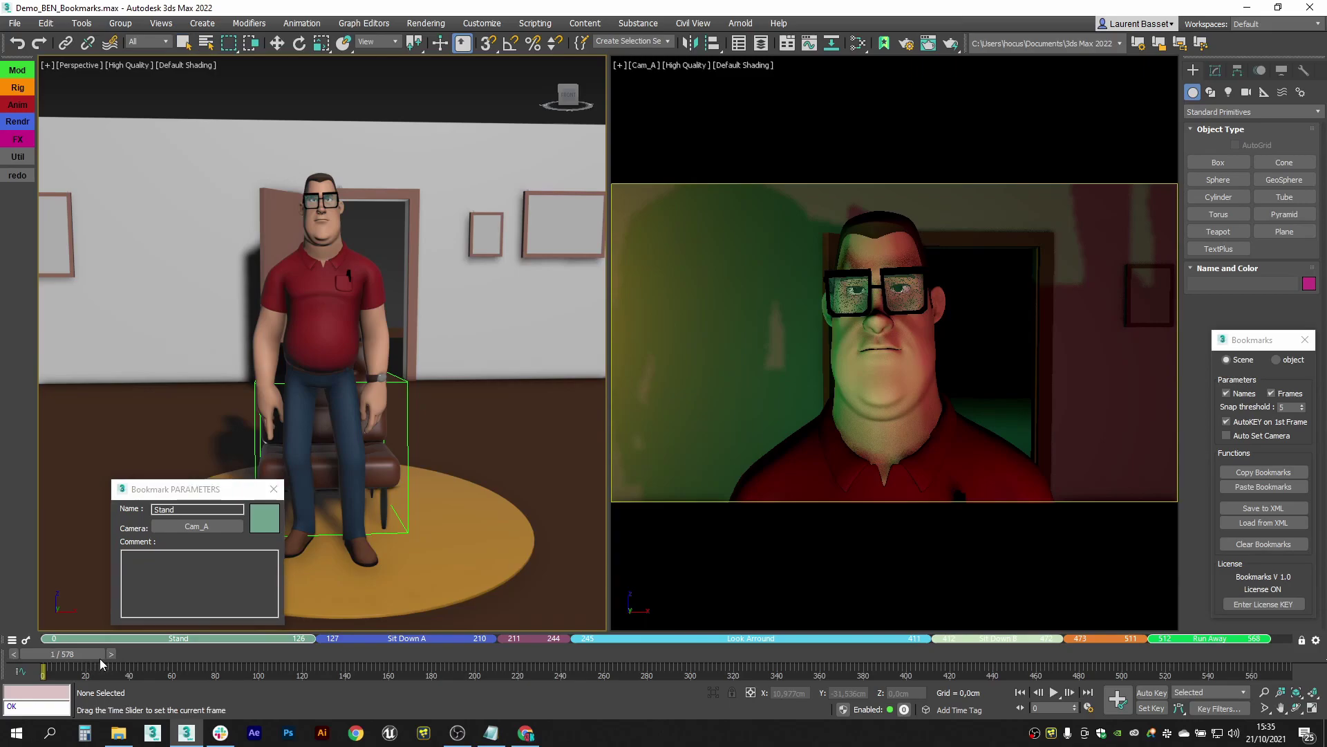
Return to frame 0 and check the cameras assigned to the Scare Jump, Stand and Sit Down A bookmarks
{"action": "left_click_drag", "start_coordinate": [101, 653], "coordinate": [37, 654]}
{"action": "left_click", "coordinate": [1096, 644]}
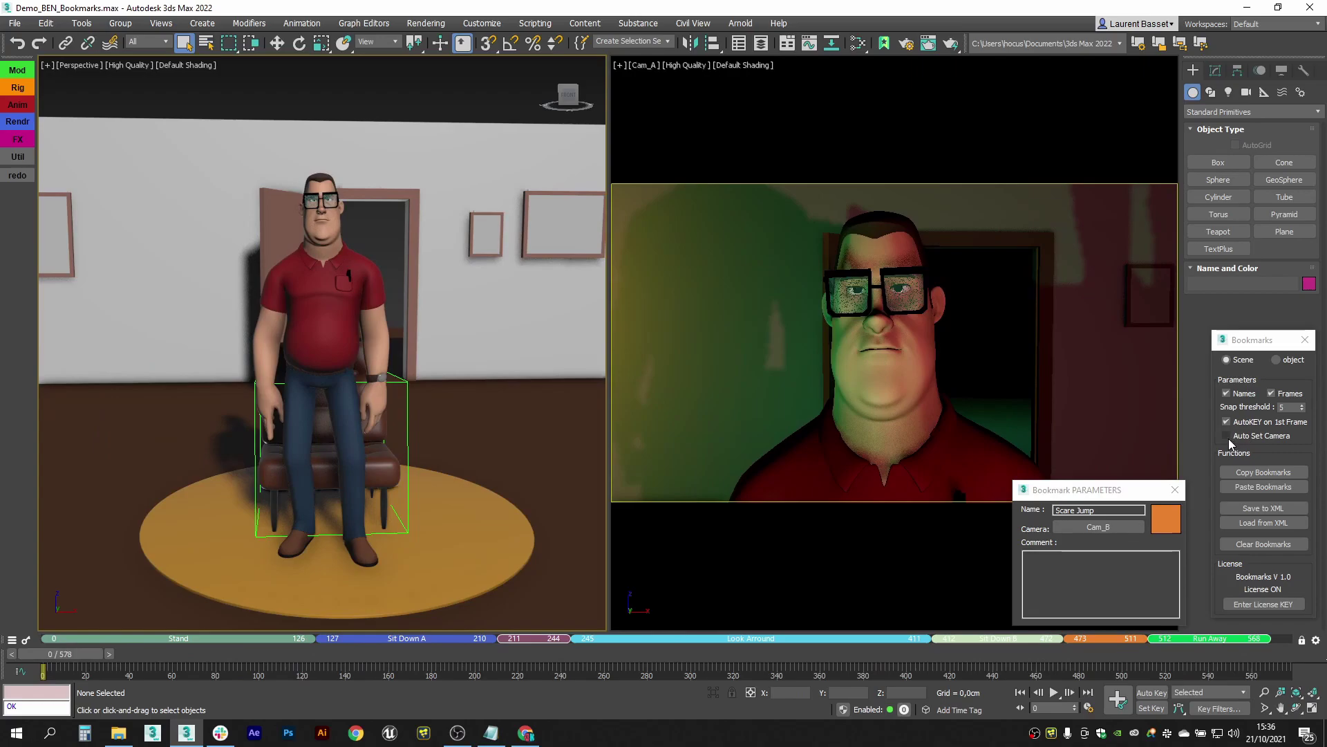
{"action": "double_click", "coordinate": [190, 642]}
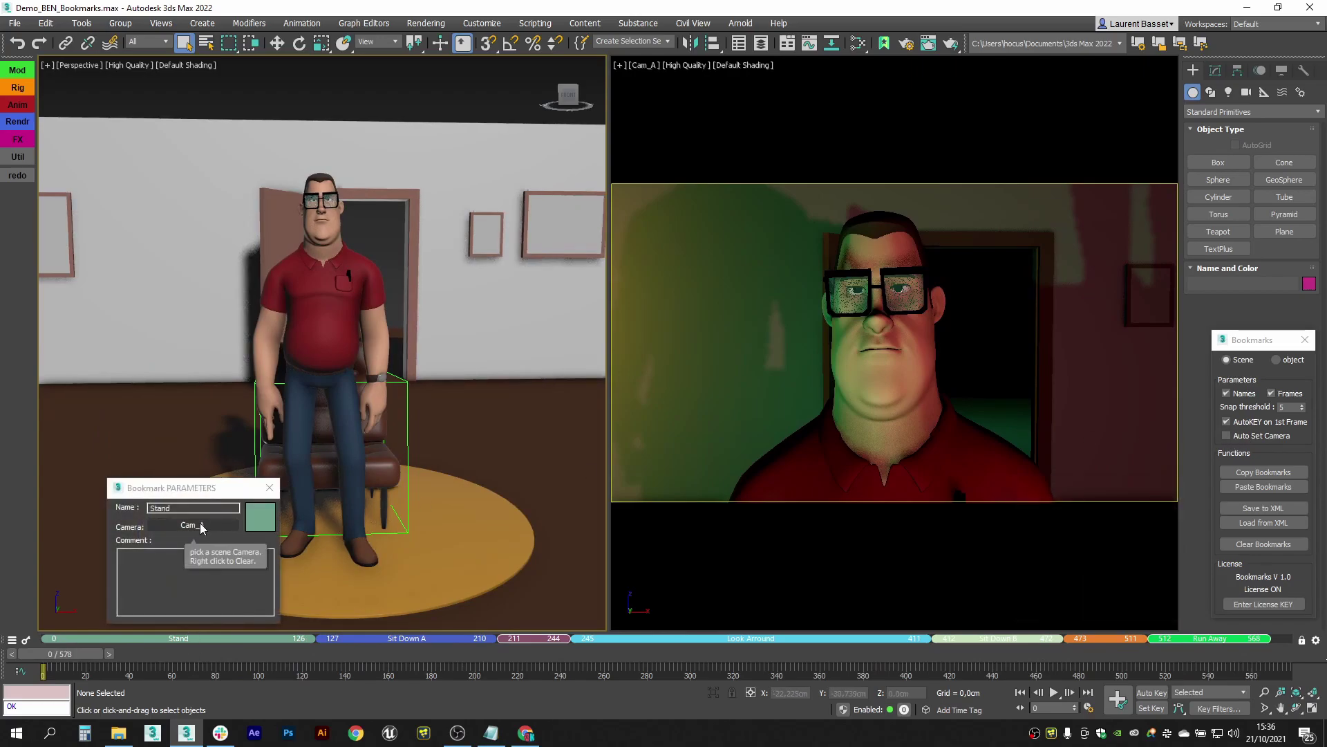
{"action": "double_click", "coordinate": [399, 640]}
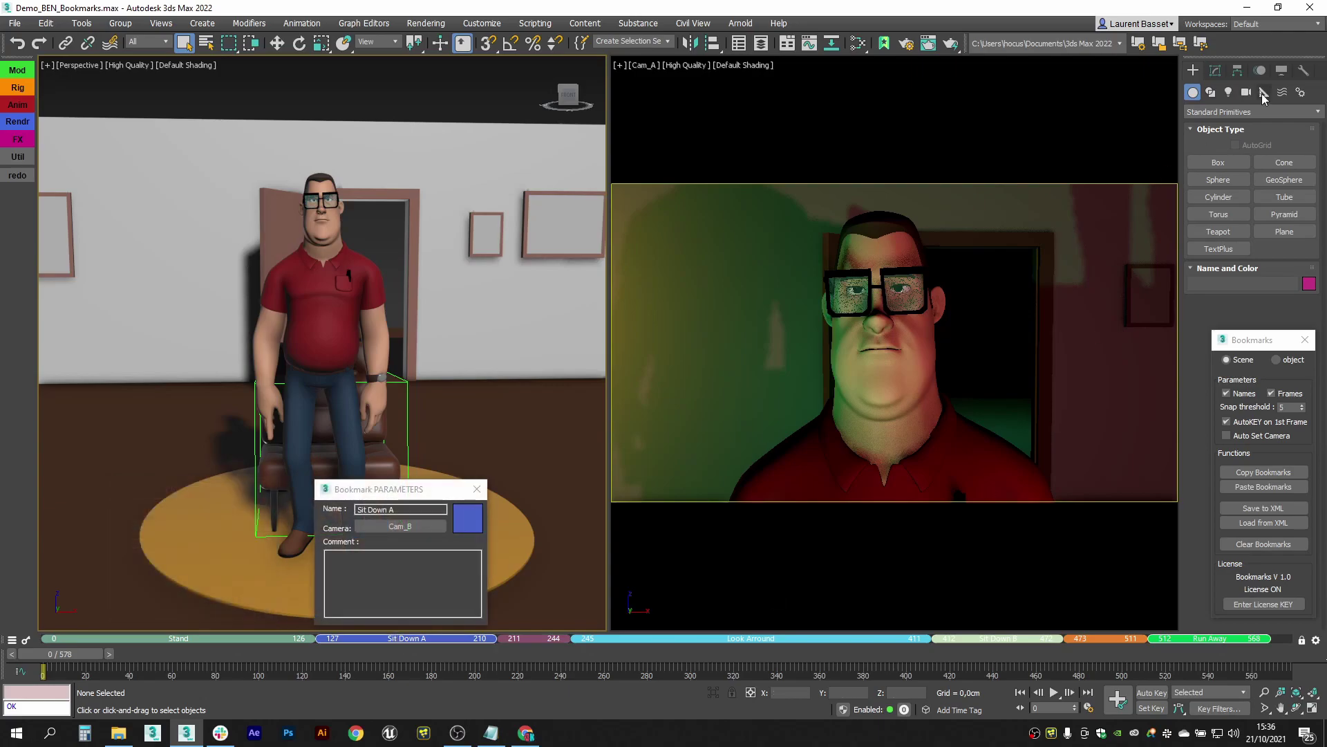
Unhide the Cameras category so the scene cameras can be viewed from the character's side
{"action": "left_click", "coordinate": [1282, 70]}
{"action": "left_click", "coordinate": [1198, 250]}
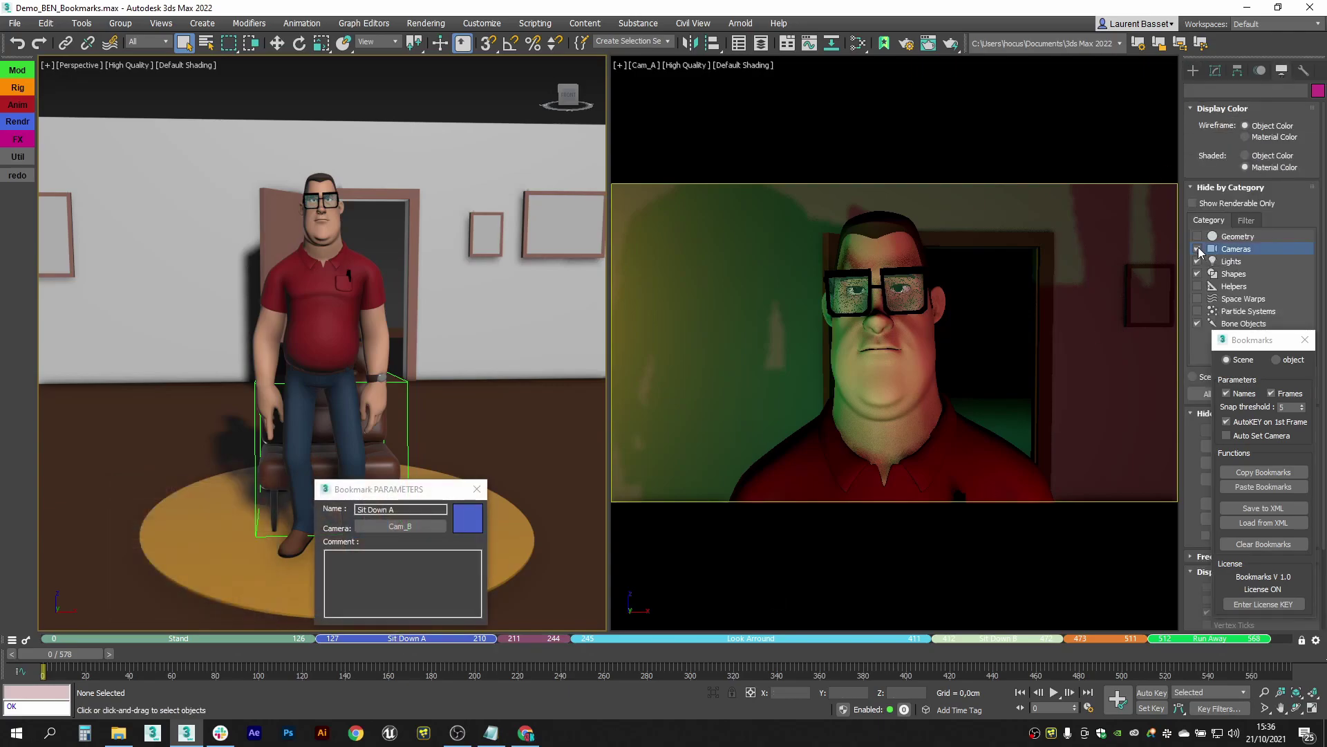
{"action": "scroll", "coordinate": [339, 235], "scroll_direction": "down", "scroll_amount": 5}
{"action": "middle_click_drag", "start_coordinate": [338, 235], "coordinate": [391, 208], "text": "alt"}
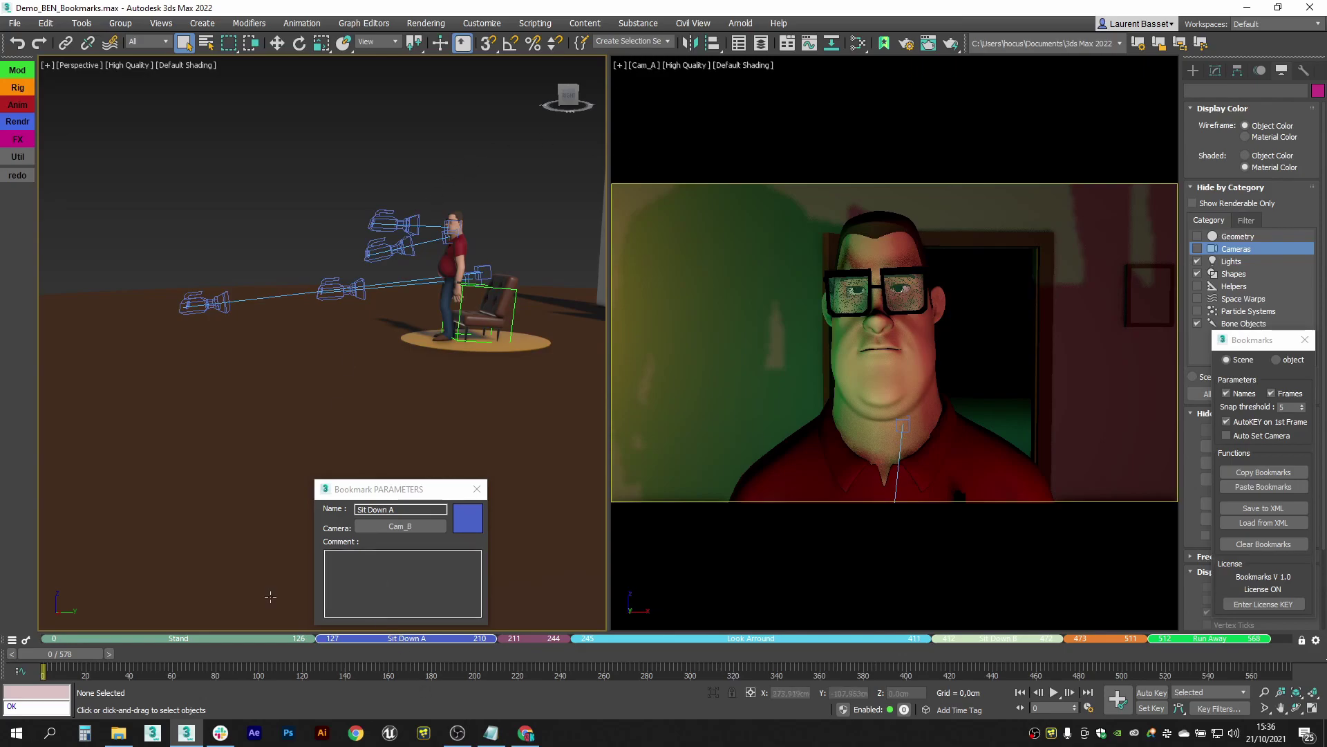
Scrub to frame 102, enable Auto Set Camera, and play the opening of the animation, stopping at frame 31
{"action": "left_click_drag", "start_coordinate": [144, 653], "coordinate": [289, 644]}
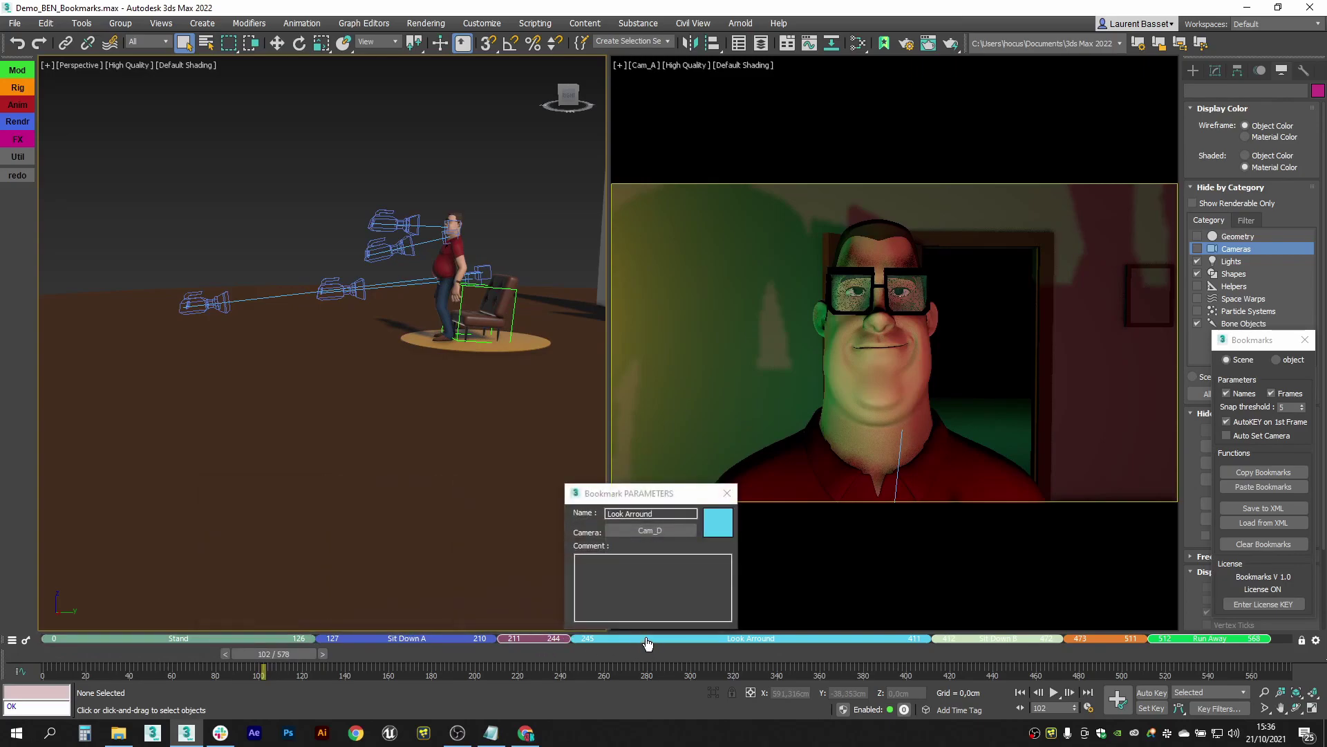
{"action": "left_click", "coordinate": [1227, 434]}
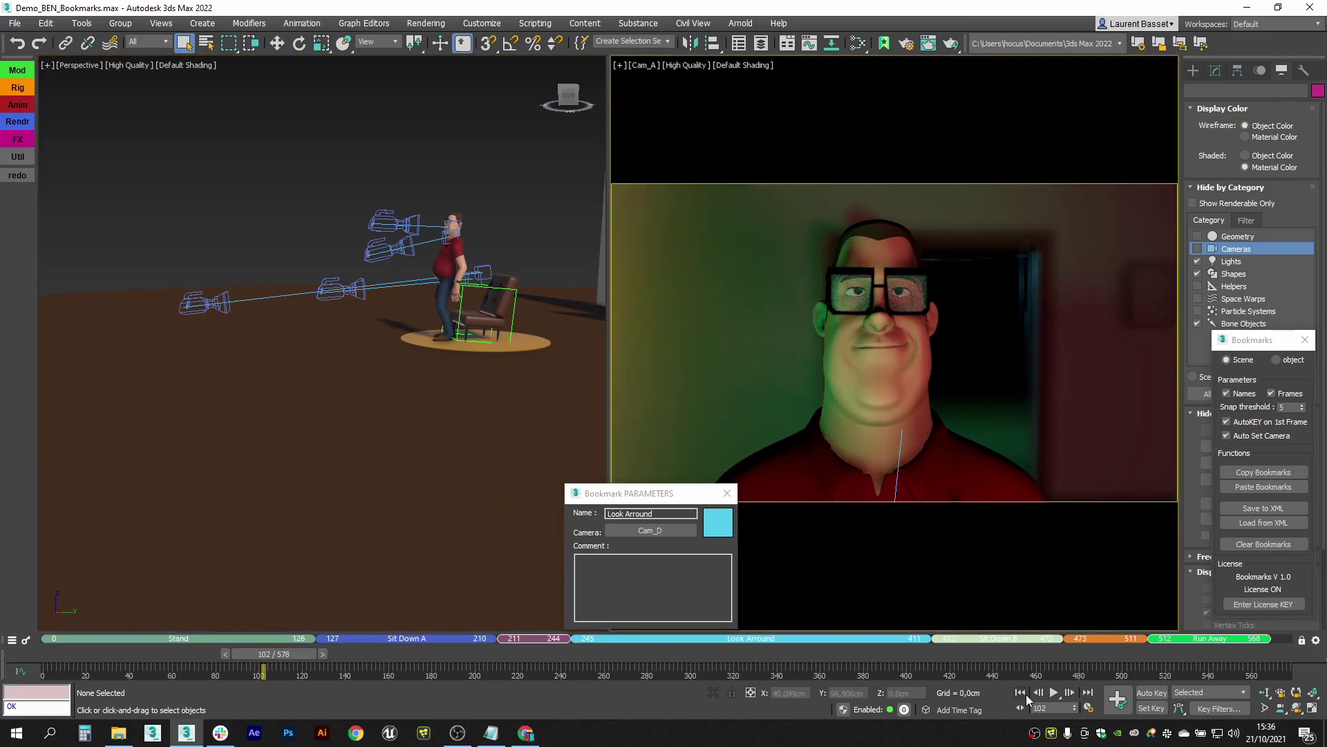
{"action": "left_click", "coordinate": [1053, 692]}
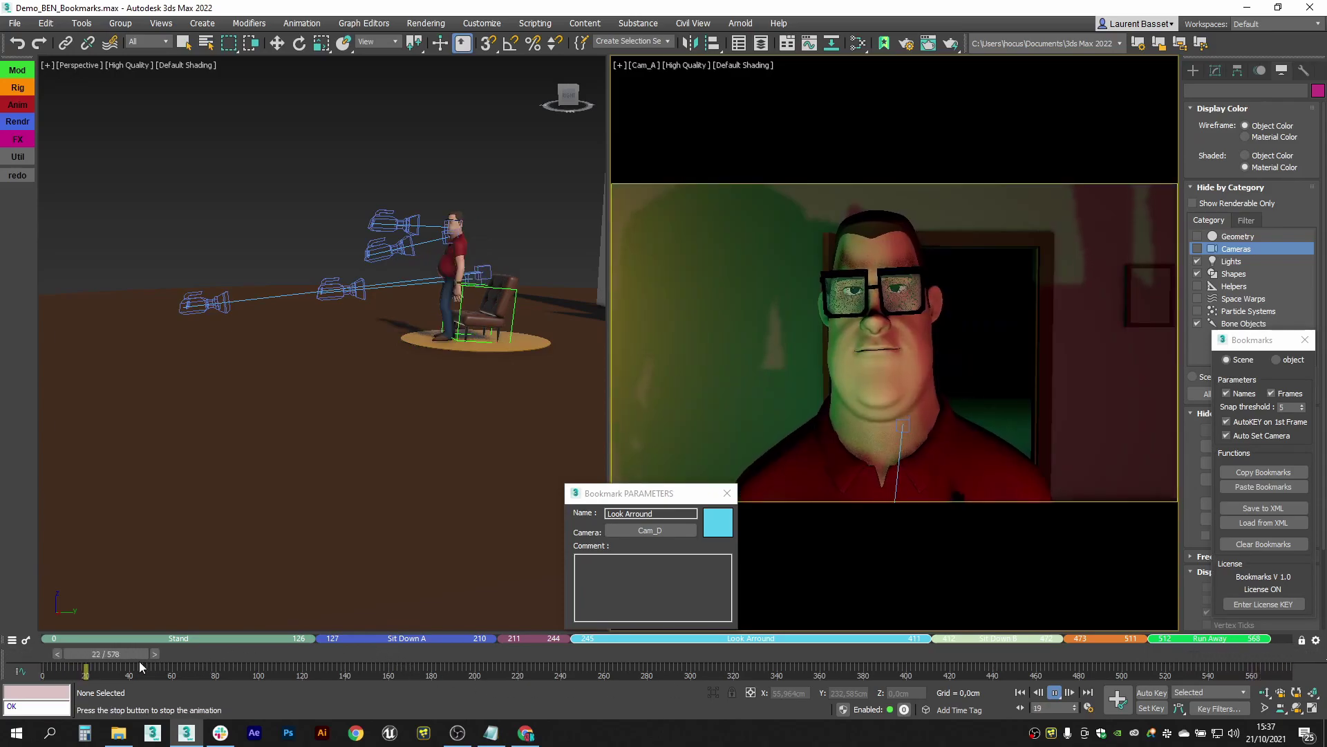
{"action": "left_click", "coordinate": [142, 657]}
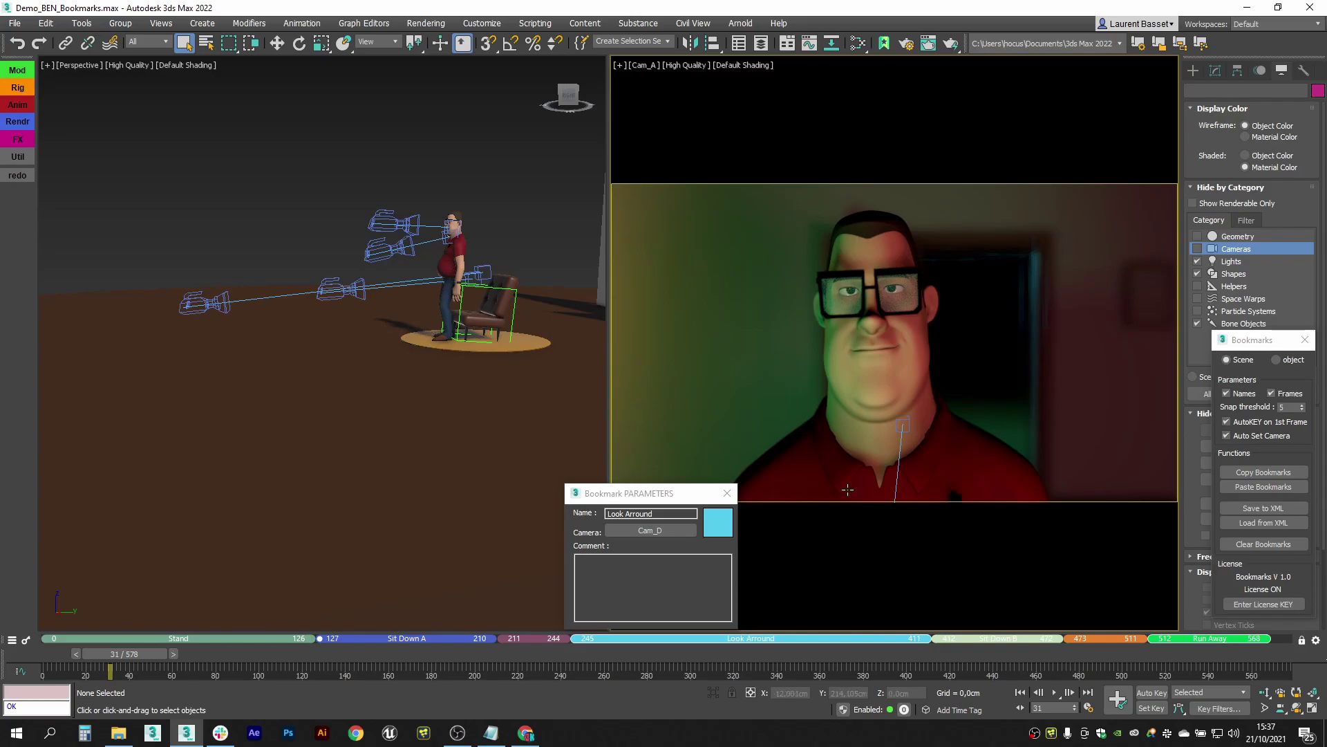
Move the boundary between the Stand and Sit Down A bookmarks to frame 83 and play from frame 0 to test the camera switch
{"action": "left_click_drag", "start_coordinate": [643, 493], "coordinate": [371, 307]}
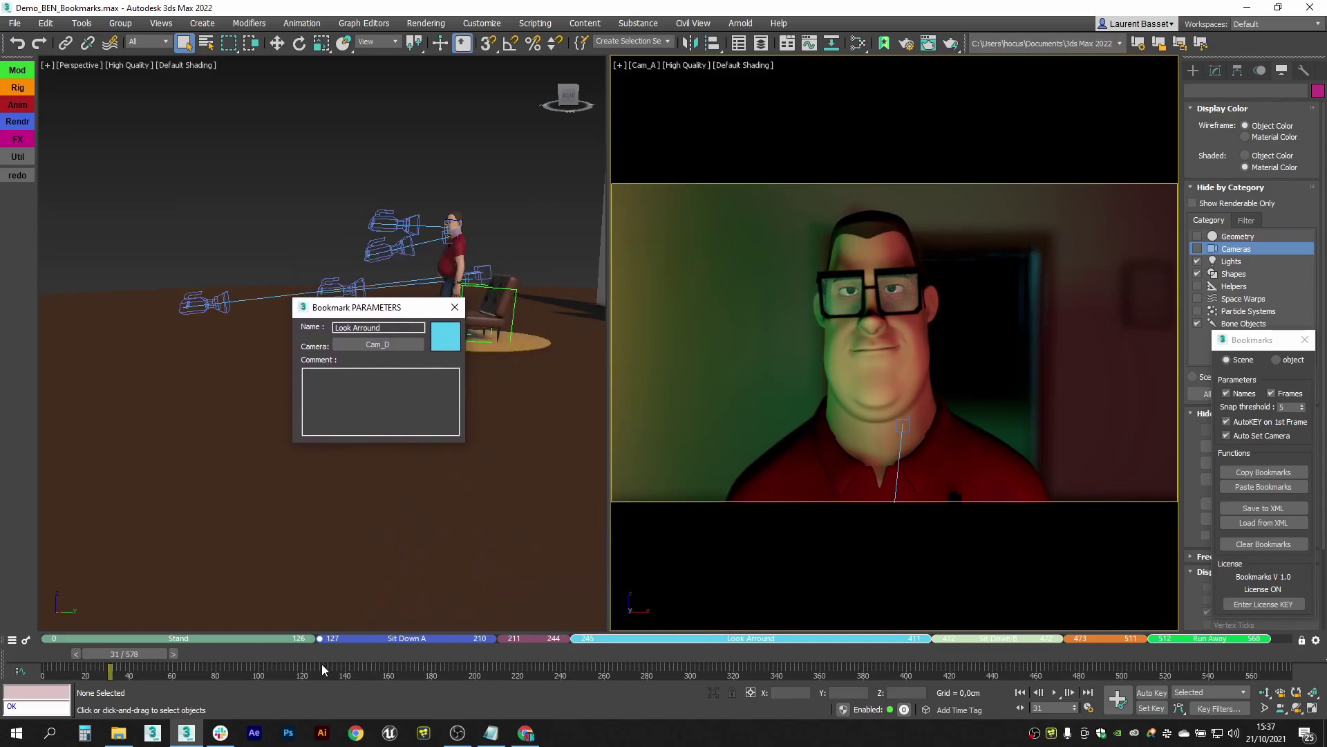
{"action": "left_click_drag", "start_coordinate": [152, 661], "coordinate": [41, 653]}
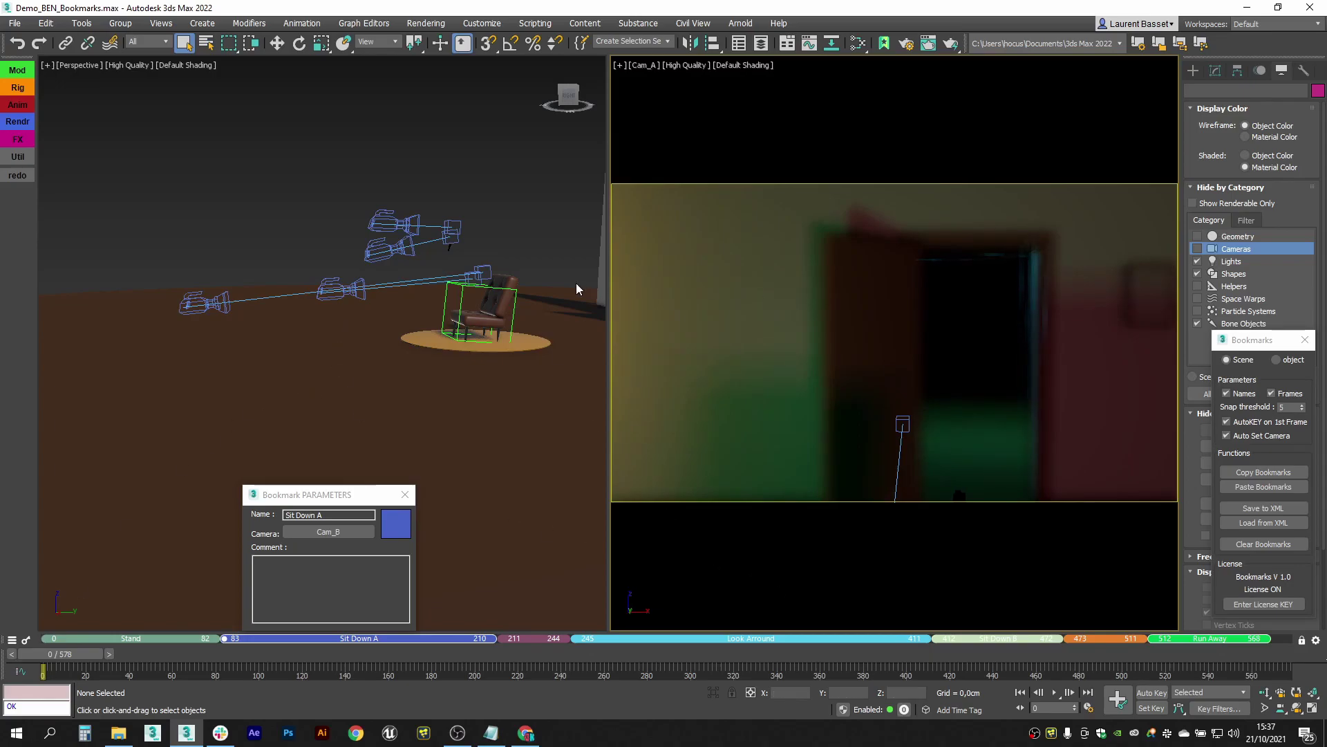
{"action": "left_click", "coordinate": [1055, 694]}
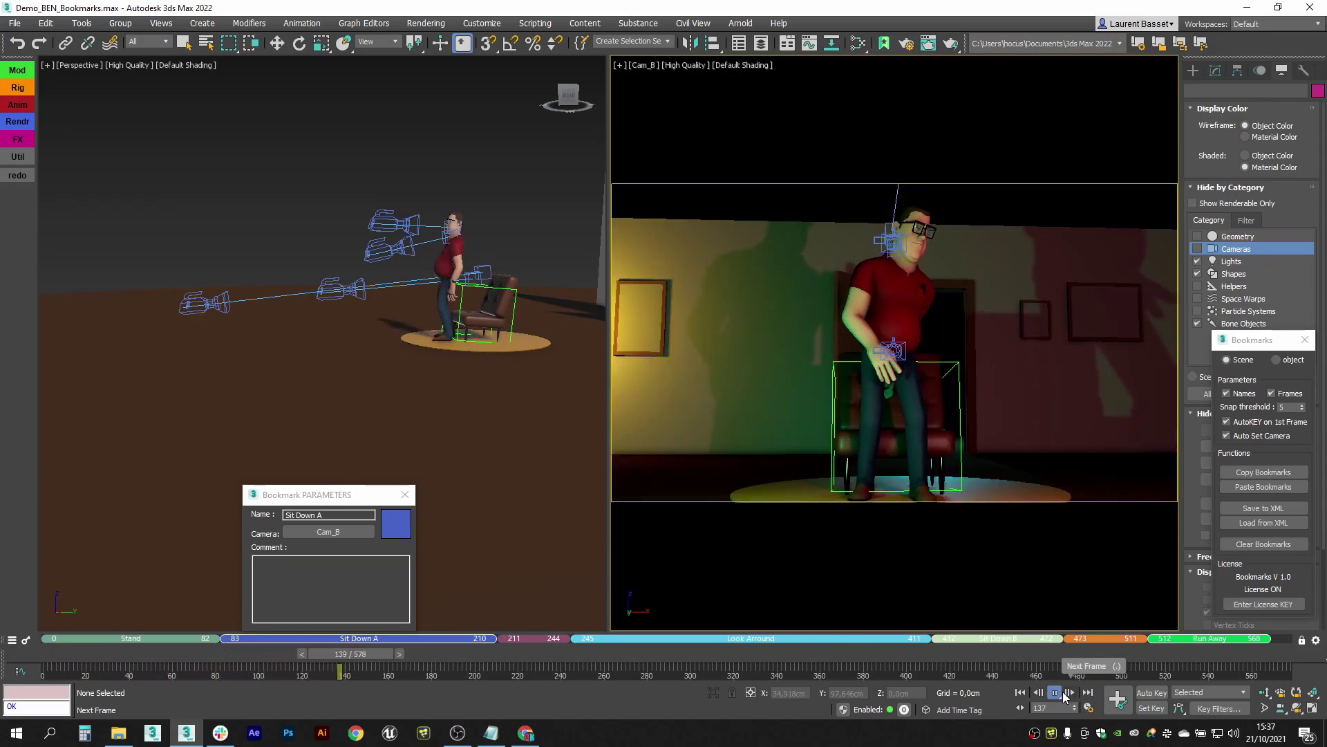
{"action": "left_click", "coordinate": [1056, 693]}
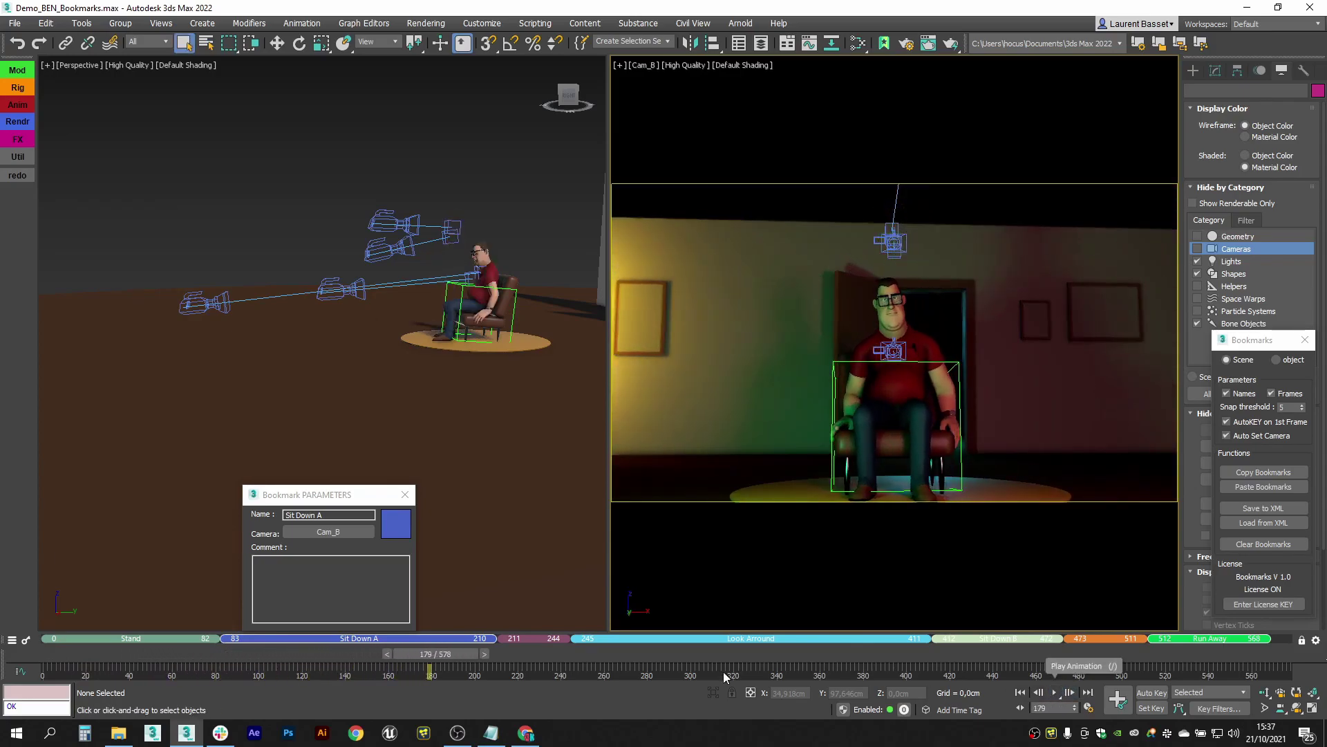
Move the start of the Sit Down A bookmark to frame 158 and play from frame 76 to test the camera switch
{"action": "mouse_move", "coordinate": [228, 638]}
{"action": "left_mouse_down"}
{"action": "mouse_move", "coordinate": [391, 647]}
{"action": "mouse_move", "coordinate": [236, 655]}
{"action": "left_mouse_up"}
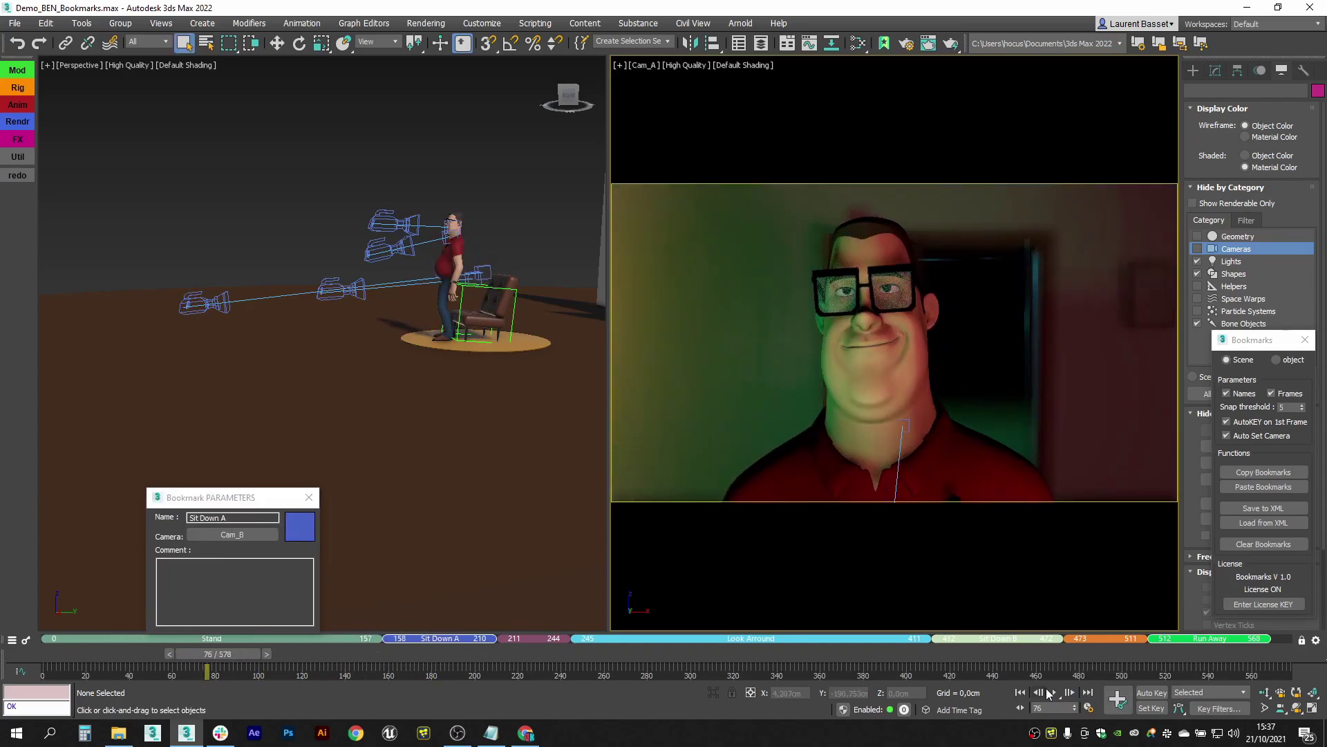
{"action": "left_click", "coordinate": [1052, 693]}
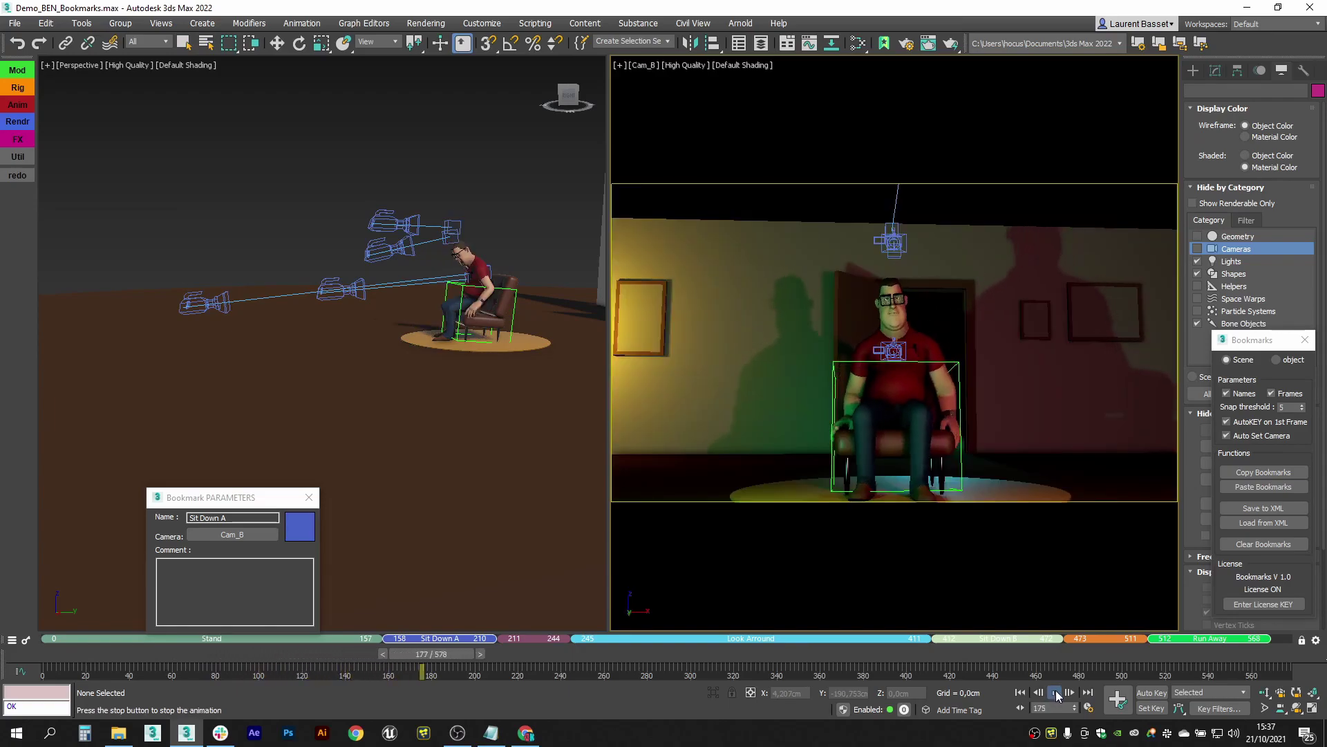
{"action": "left_click", "coordinate": [1055, 692]}
Set the start of the Sit Down A bookmark to frame 138 and scrub through the Look Arround bookmark to frame 382
{"action": "left_click_drag", "start_coordinate": [487, 653], "coordinate": [423, 657]}
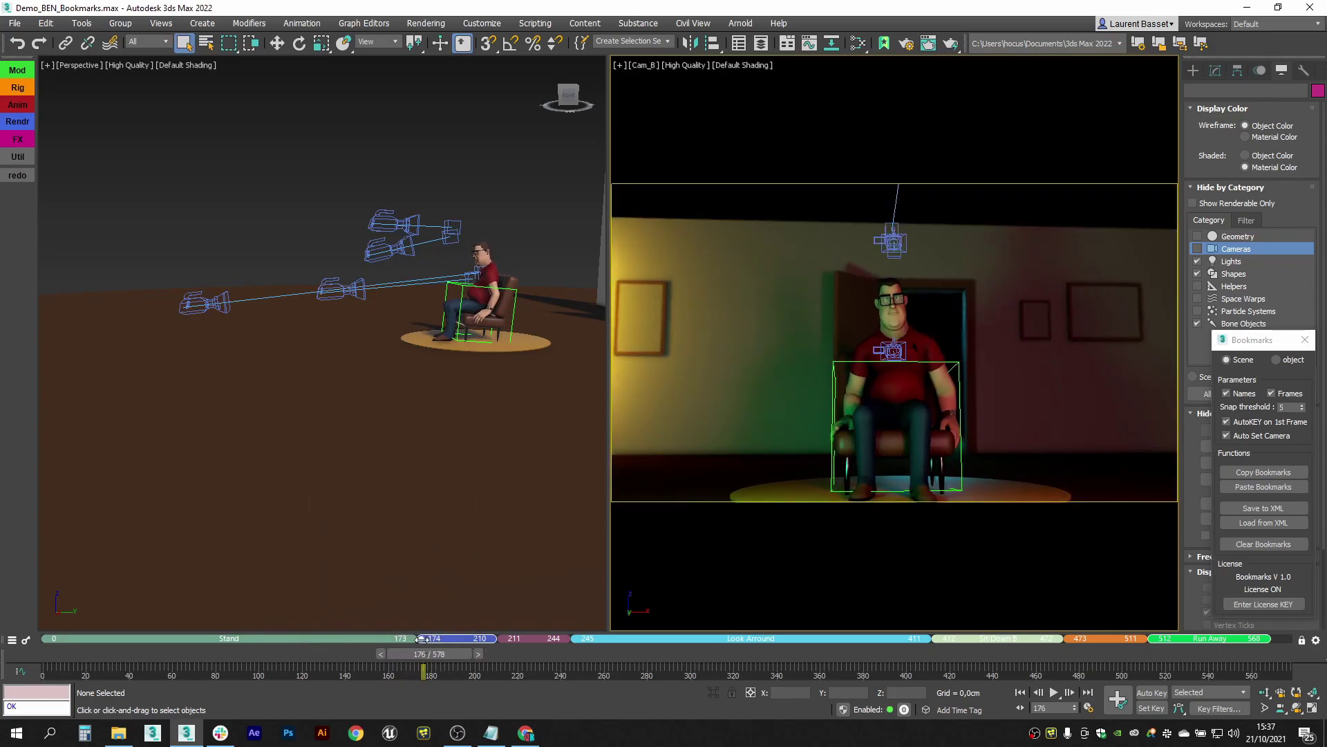
{"action": "left_click_drag", "start_coordinate": [418, 657], "coordinate": [597, 645]}
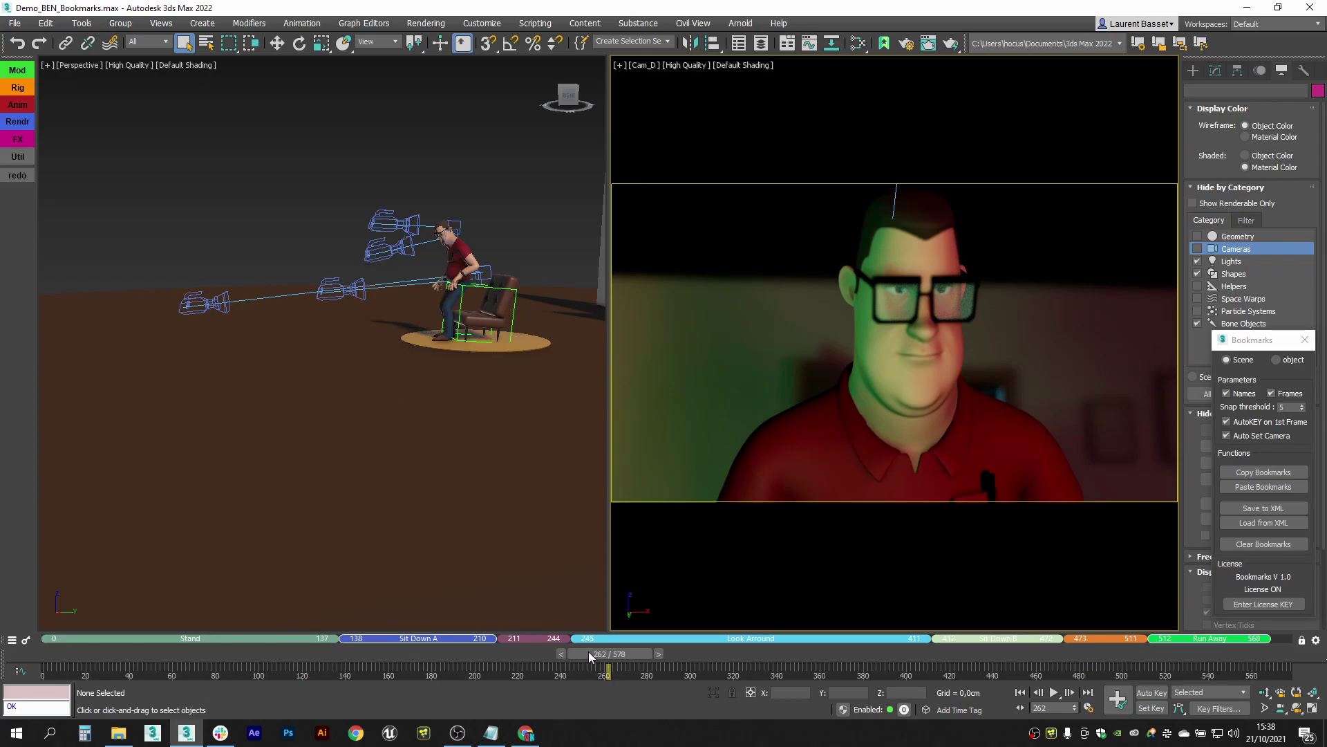
{"action": "left_click_drag", "start_coordinate": [588, 651], "coordinate": [841, 645]}
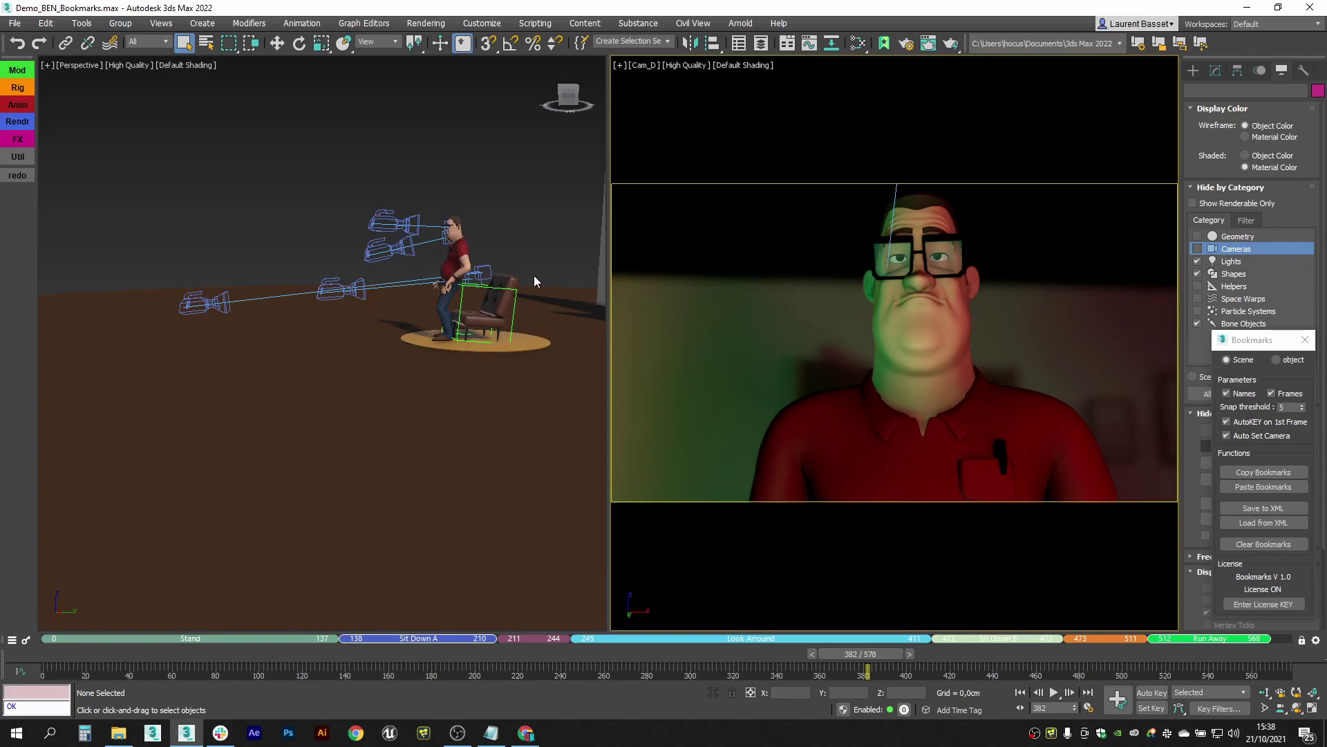
Go to frame 205 and disable Auto Set Camera
{"action": "middle_click_drag", "start_coordinate": [362, 346], "coordinate": [405, 348], "text": "alt"}
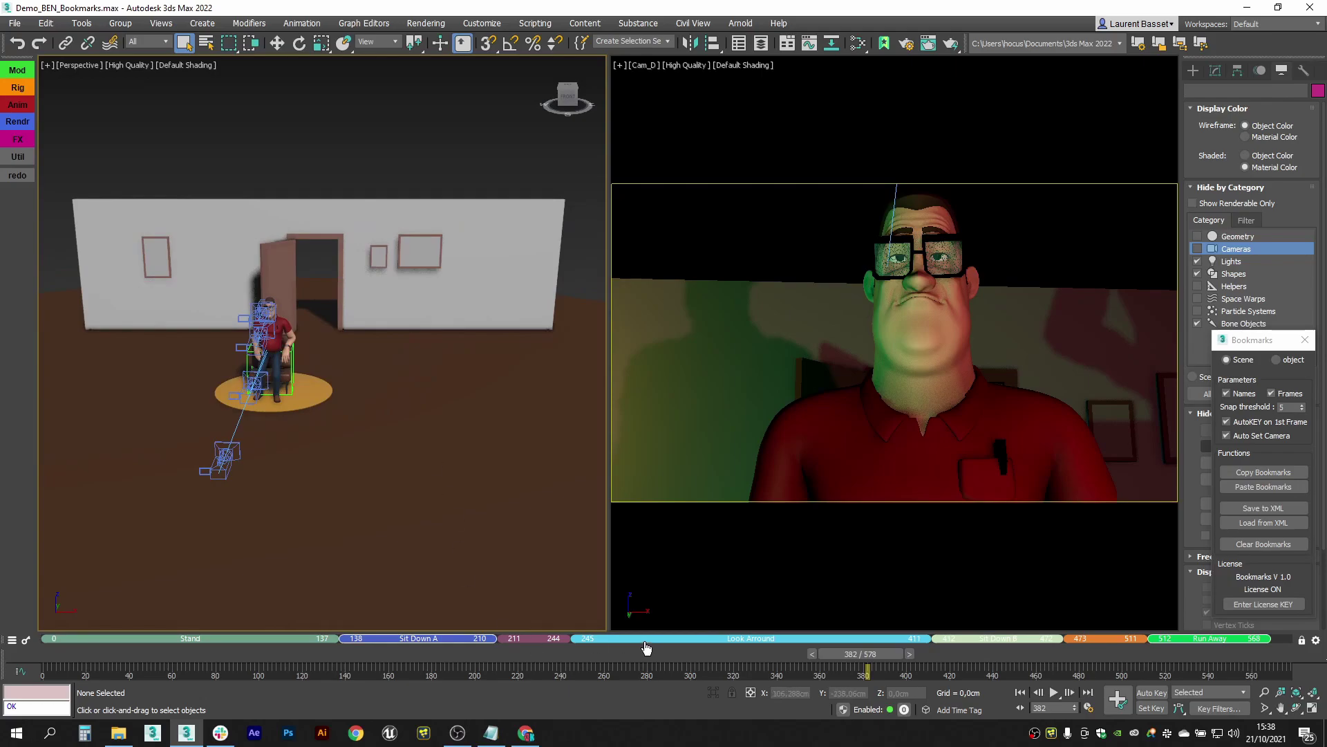
{"action": "left_click_drag", "start_coordinate": [835, 654], "coordinate": [485, 660]}
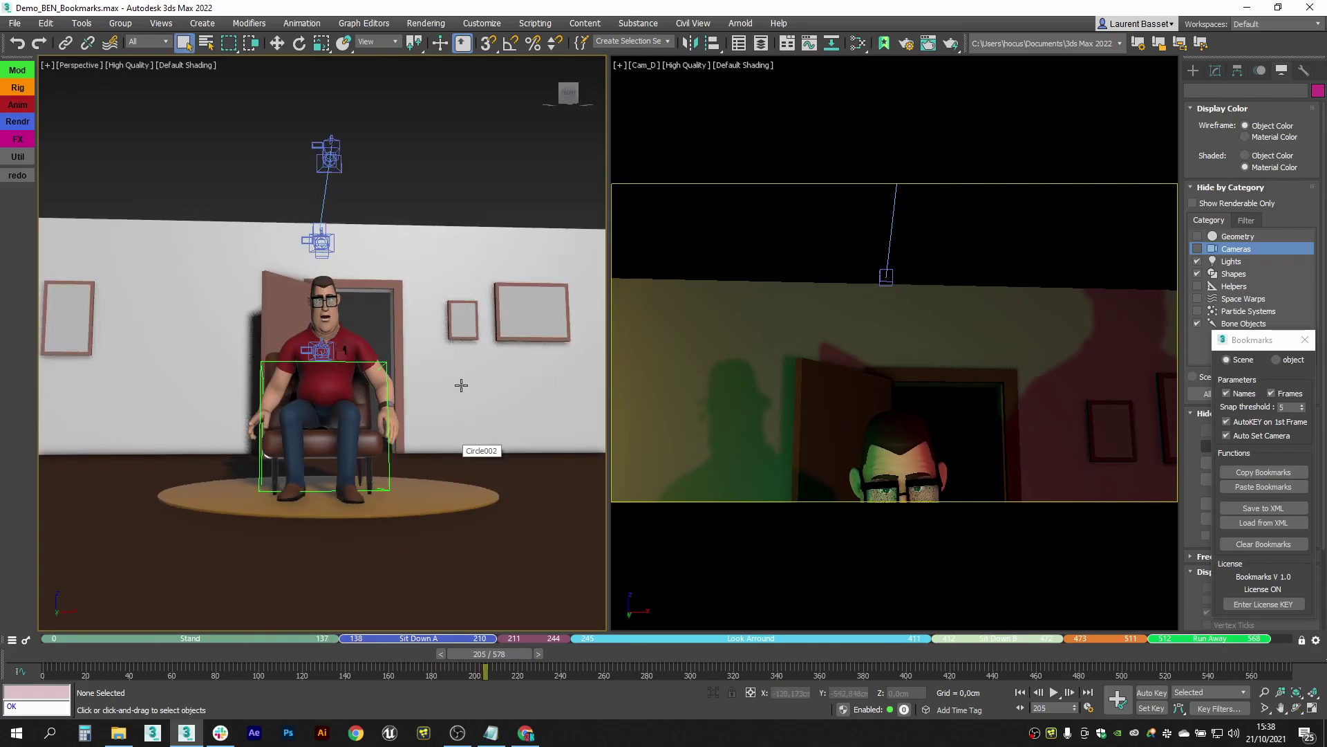
{"action": "key", "text": "p"}
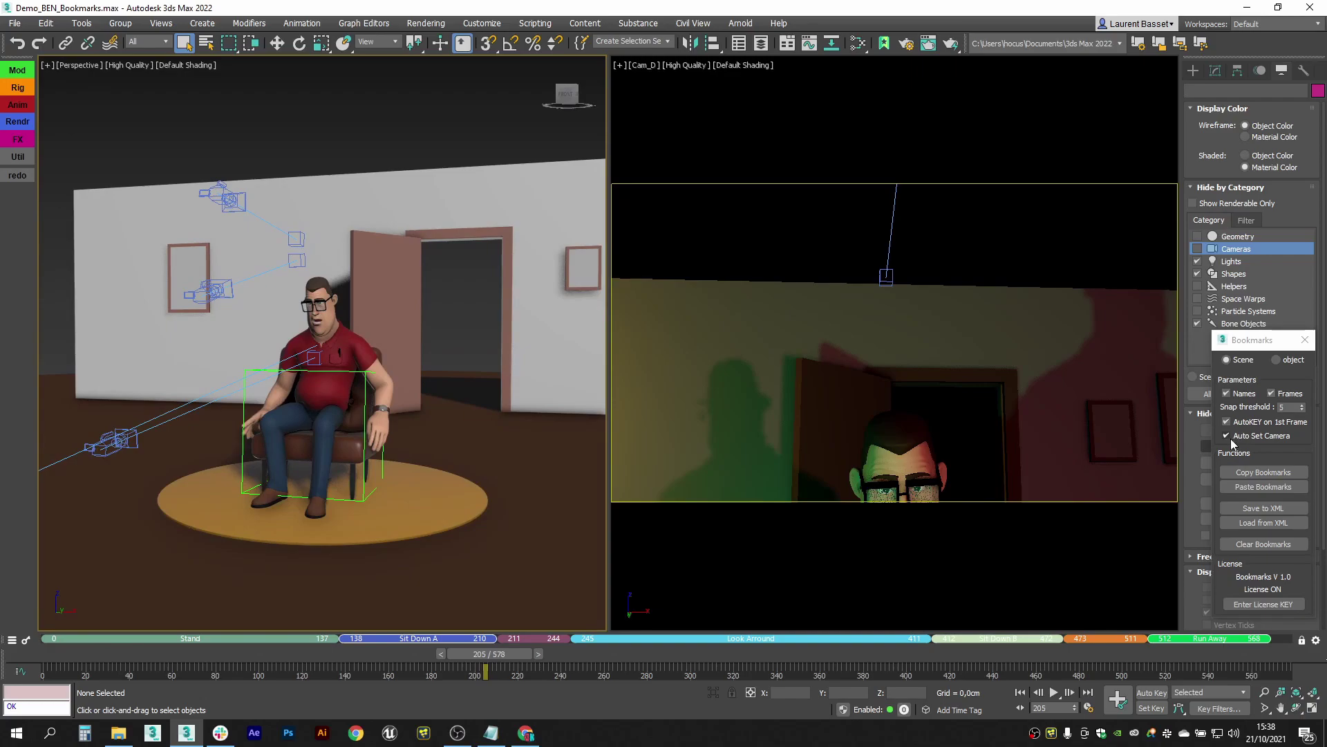
{"action": "left_click", "coordinate": [1226, 436]}
Select Circle003 on the character, switch to object bookmarks, and create three bookmarks at frames 214–289, 300–393 and 407–467
{"action": "middle_click_drag", "start_coordinate": [429, 465], "coordinate": [497, 426], "text": "alt"}
{"action": "scroll", "coordinate": [496, 426], "scroll_direction": "up", "scroll_amount": 6}
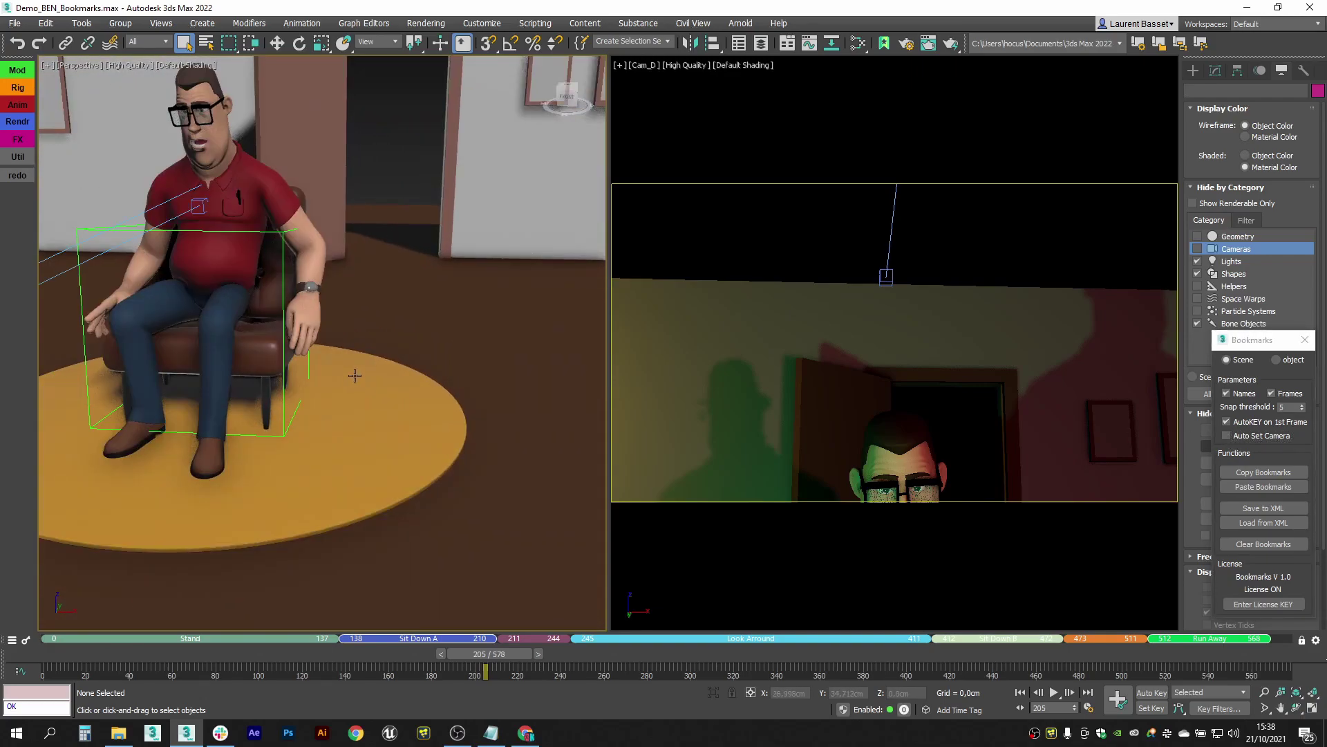
{"action": "left_click", "coordinate": [331, 451]}
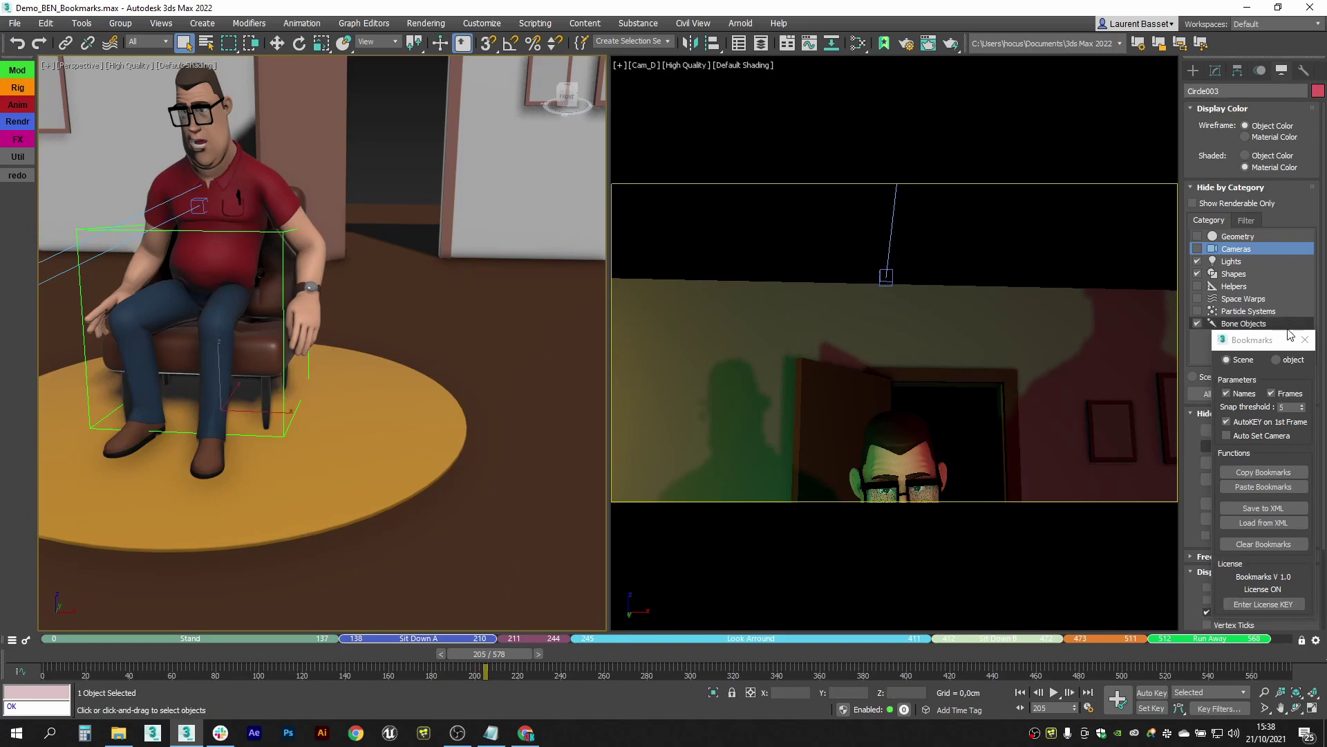
{"action": "left_click", "coordinate": [1276, 359]}
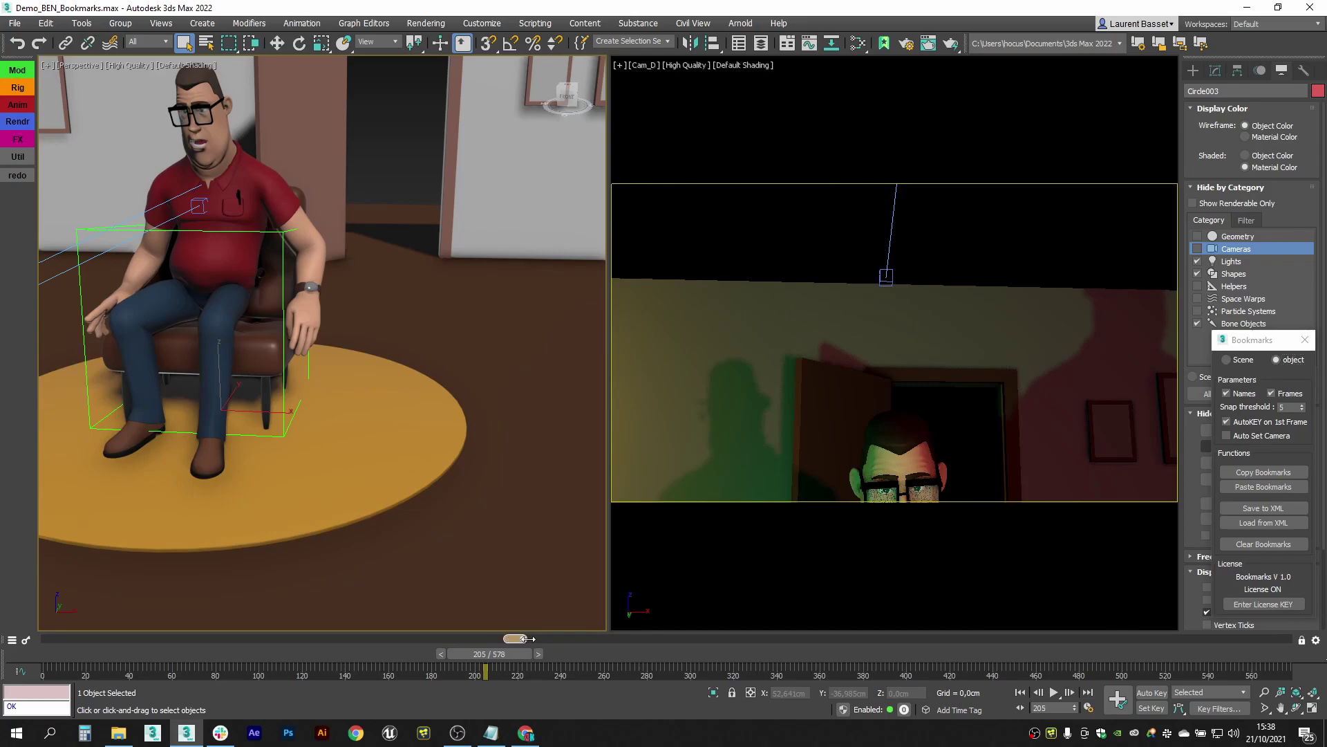
{"action": "left_click_drag", "start_coordinate": [526, 645], "coordinate": [1049, 639]}
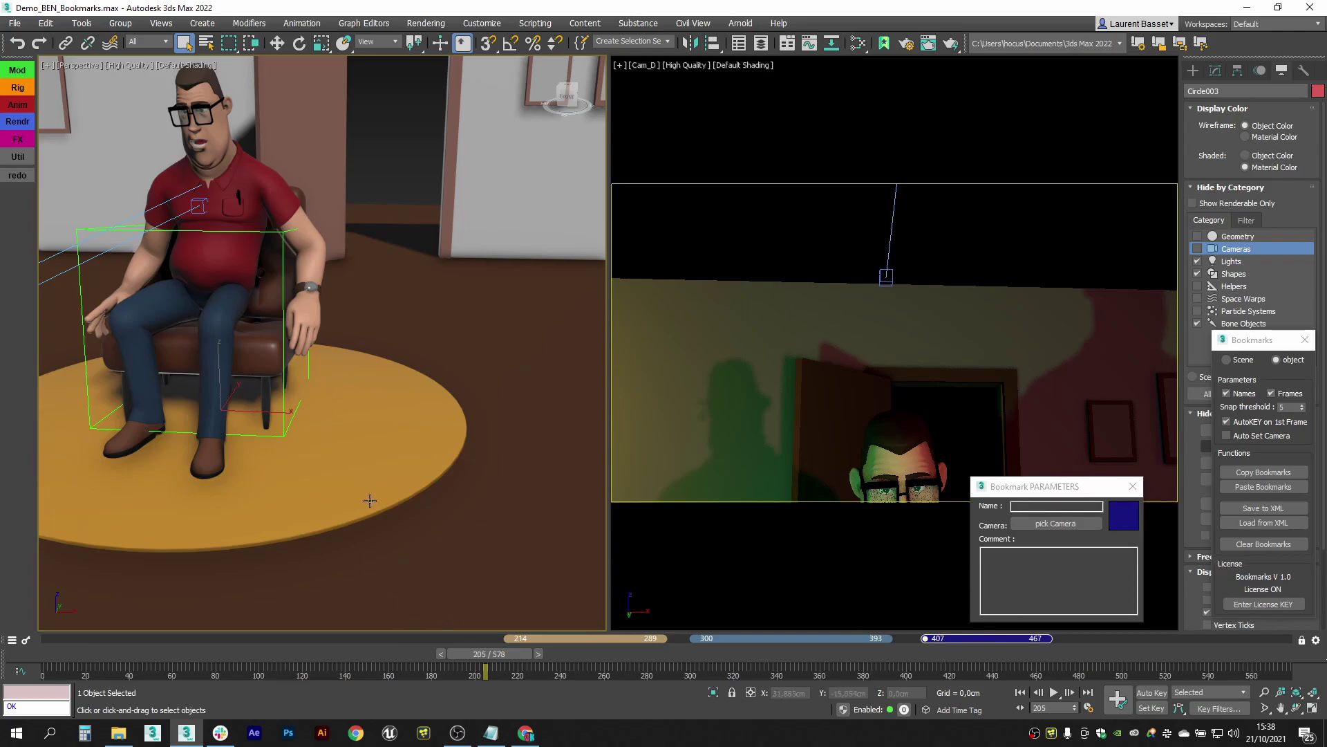
Copy all of Circle003's bookmarks to the door object Box010, compare both objects, and clear the bookmarks from Box010
{"action": "left_click", "coordinate": [1259, 474]}
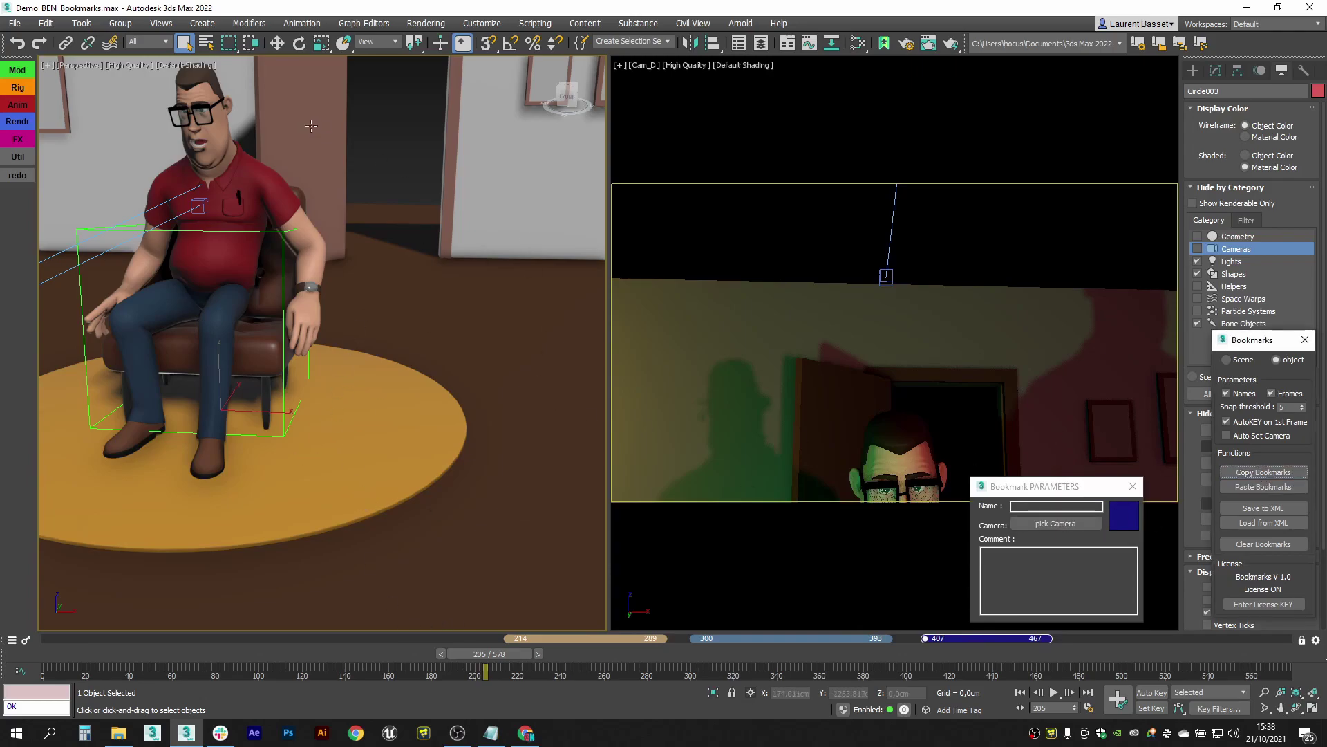
{"action": "left_click", "coordinate": [830, 280]}
{"action": "left_click", "coordinate": [1243, 487]}
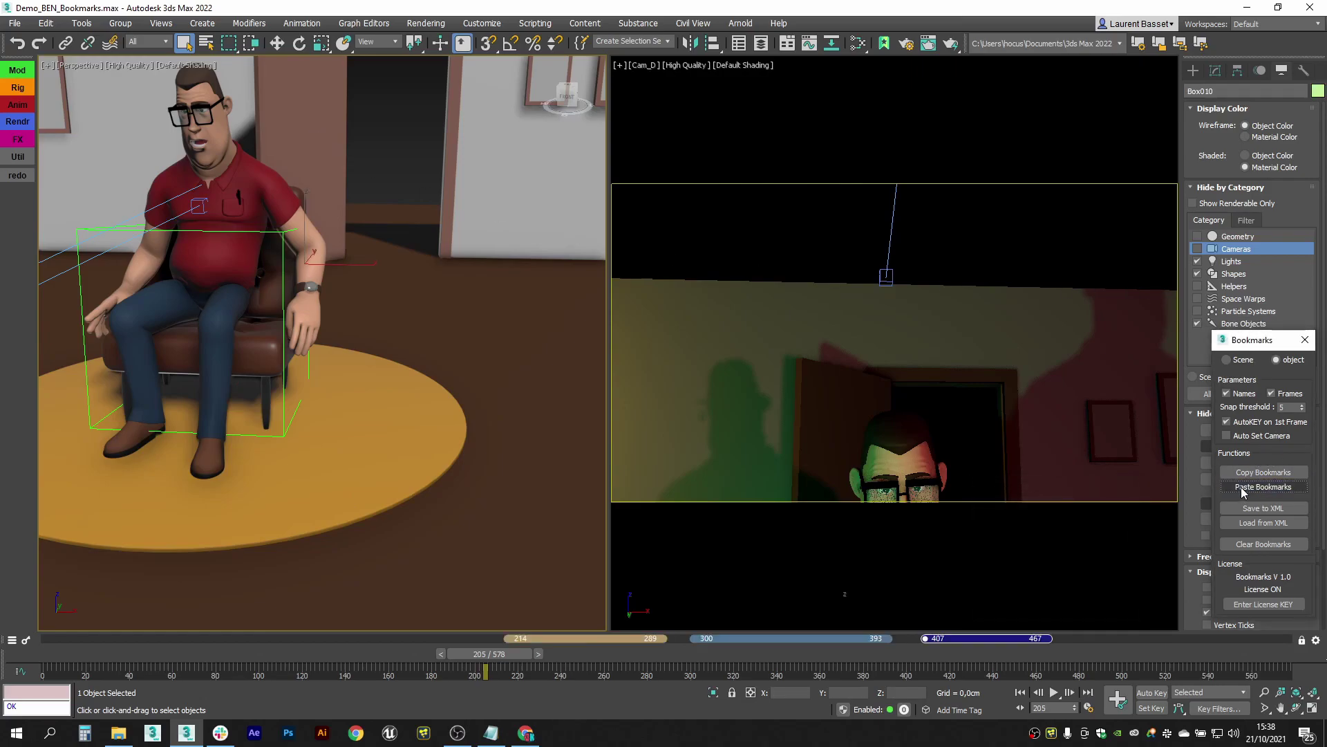
{"action": "left_click", "coordinate": [336, 435]}
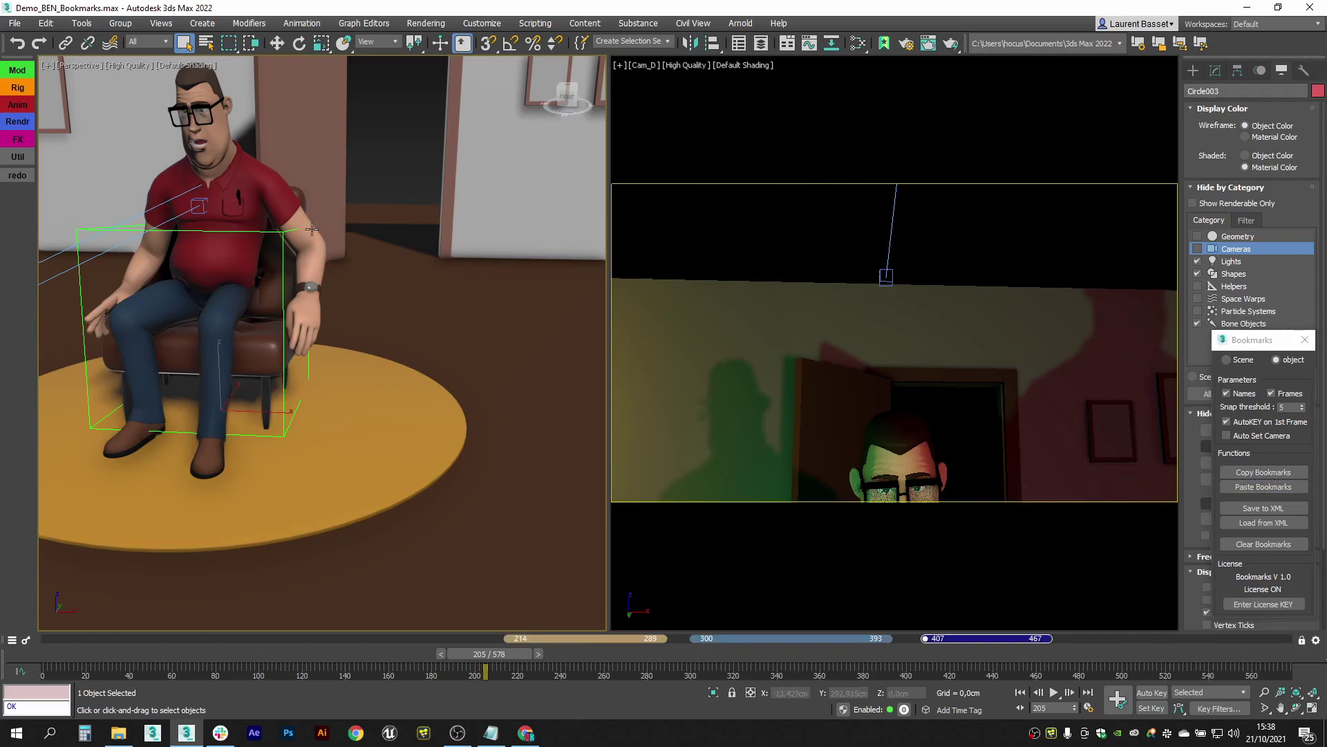
{"action": "left_click", "coordinate": [314, 150]}
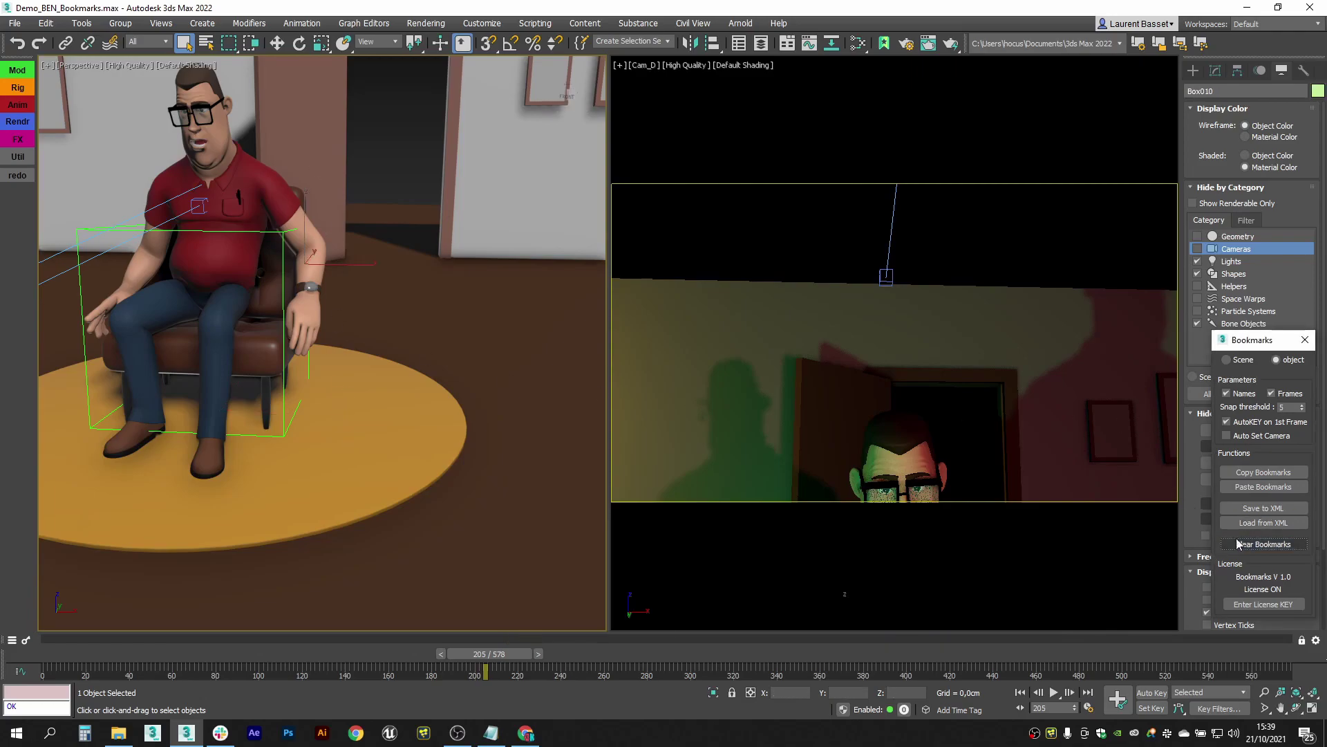
Select Circle003 and move its first bookmark to frames 159–234 and its second bookmark to frames 245–338
{"action": "left_click", "coordinate": [379, 441]}
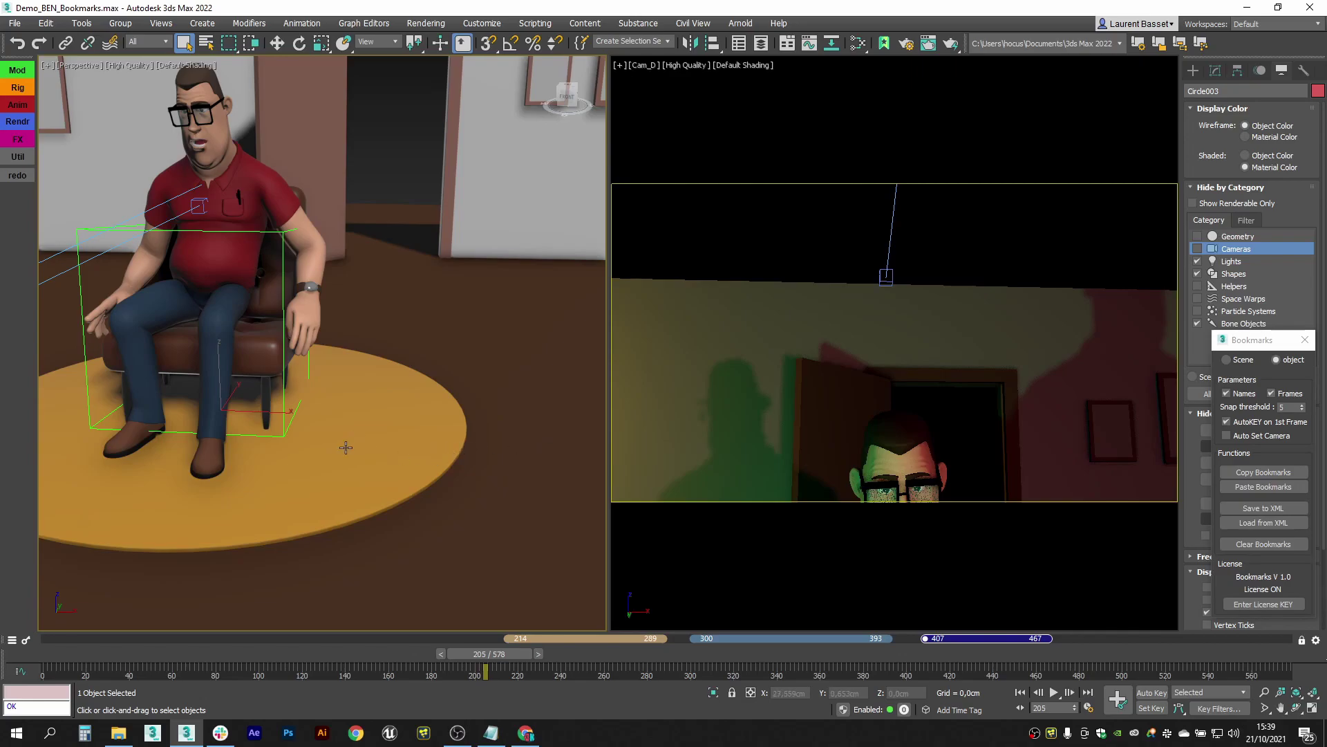
{"action": "left_click_drag", "start_coordinate": [583, 643], "coordinate": [464, 647]}
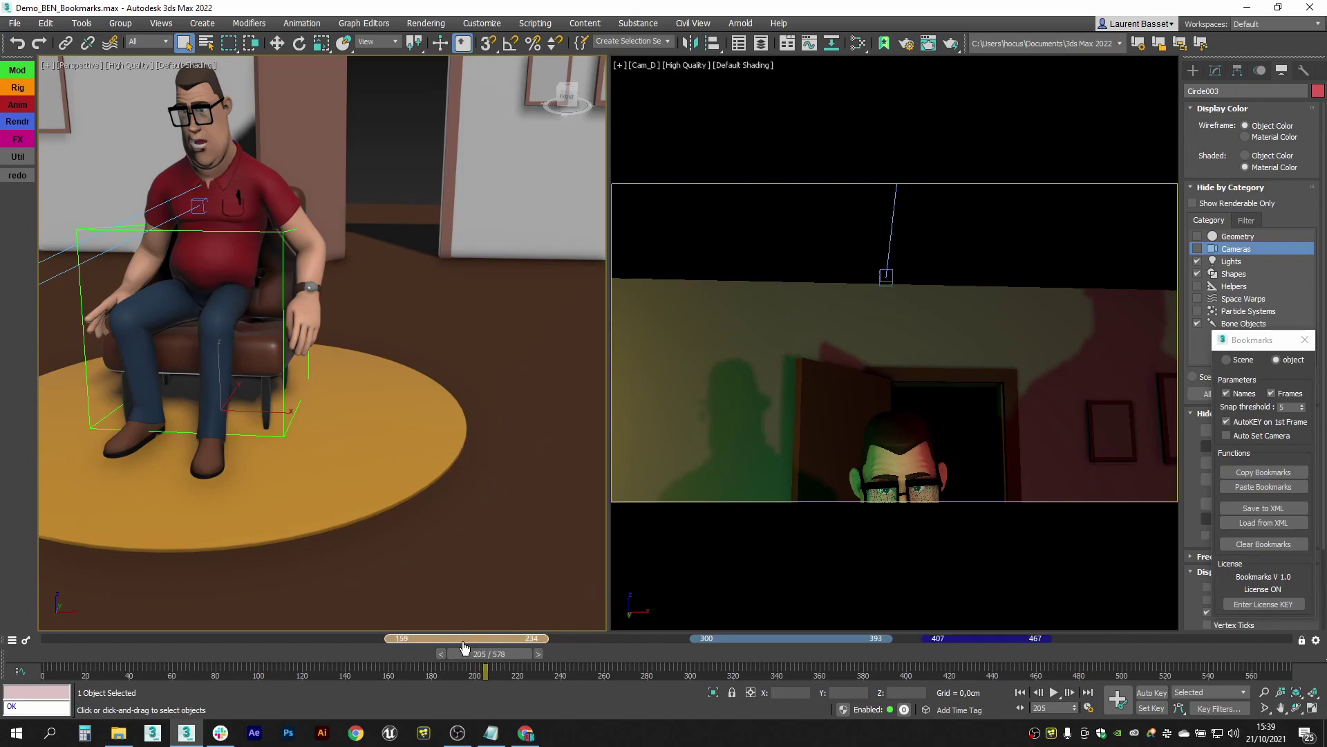
{"action": "left_click_drag", "start_coordinate": [760, 631], "coordinate": [662, 656]}
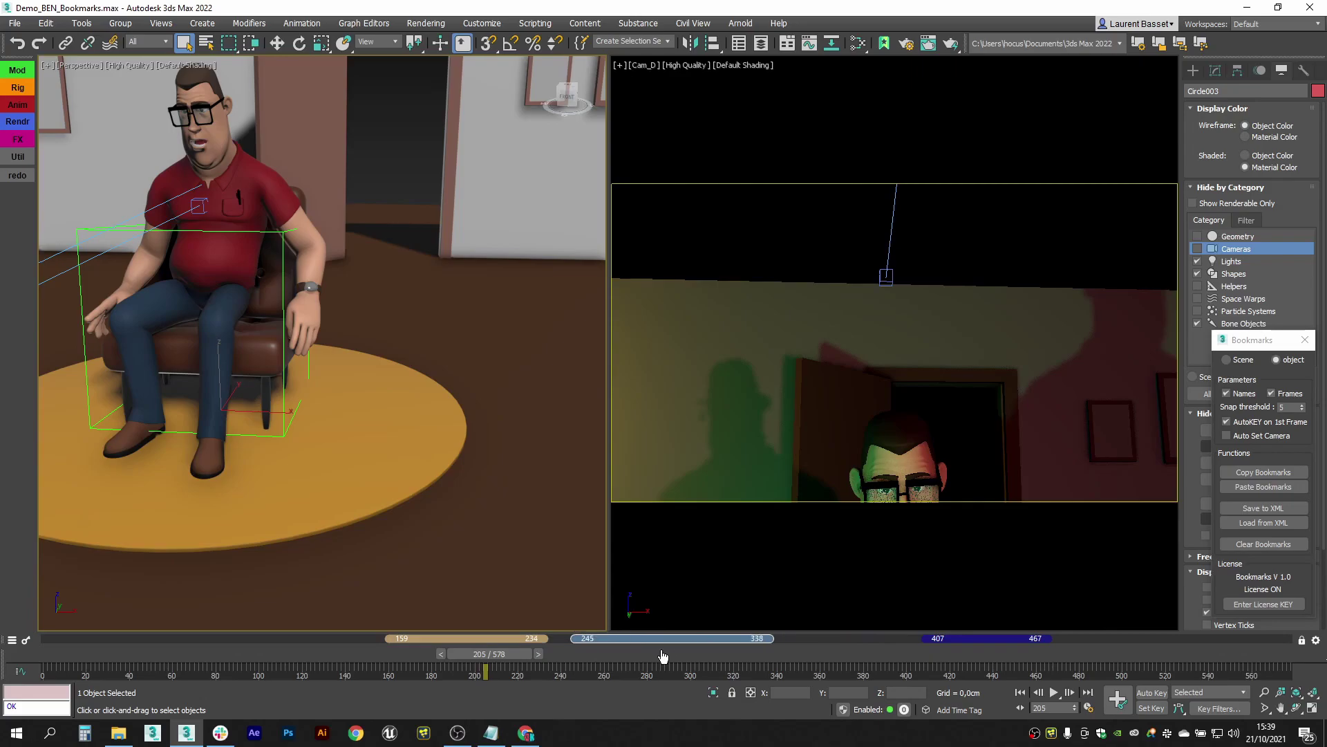
Copy Circle003's first two bookmarks together, paste them onto Box010 at their original frames, and undo the paste
{"action": "left_click", "coordinate": [515, 641]}
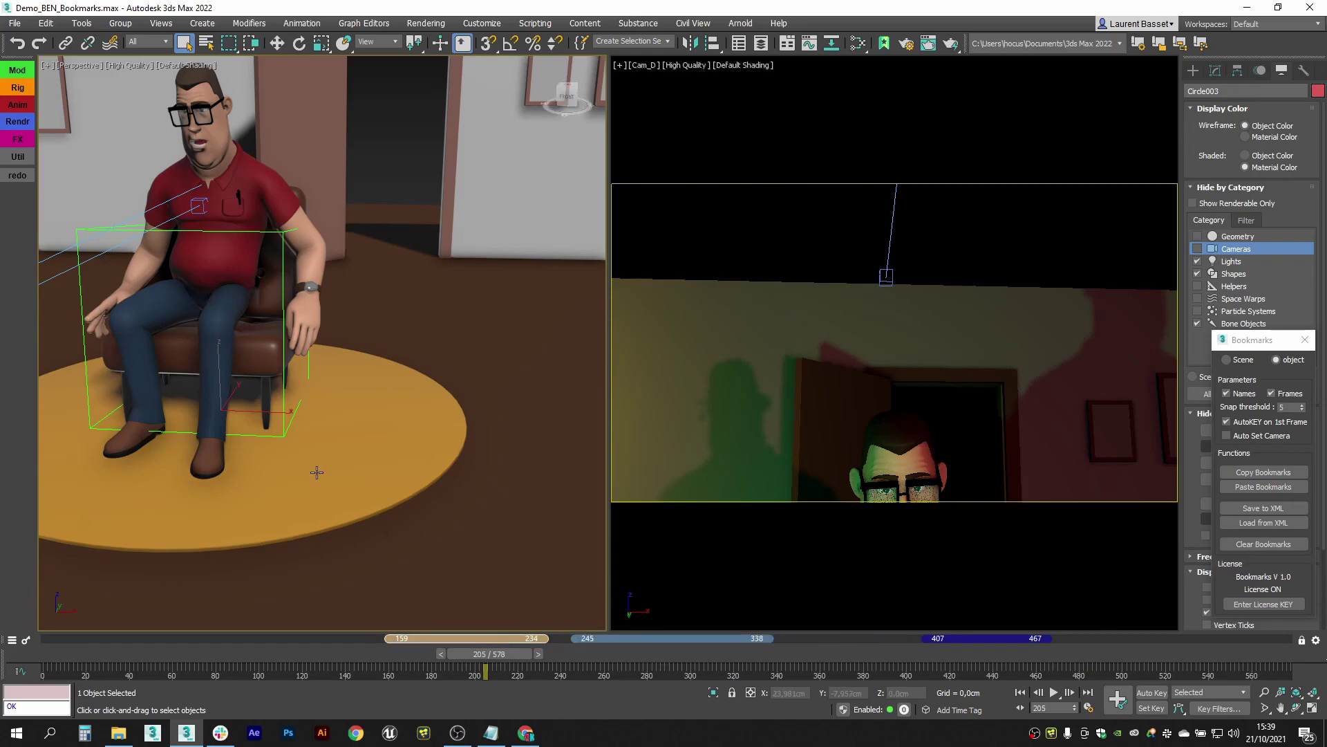
{"action": "right_click", "coordinate": [605, 640]}
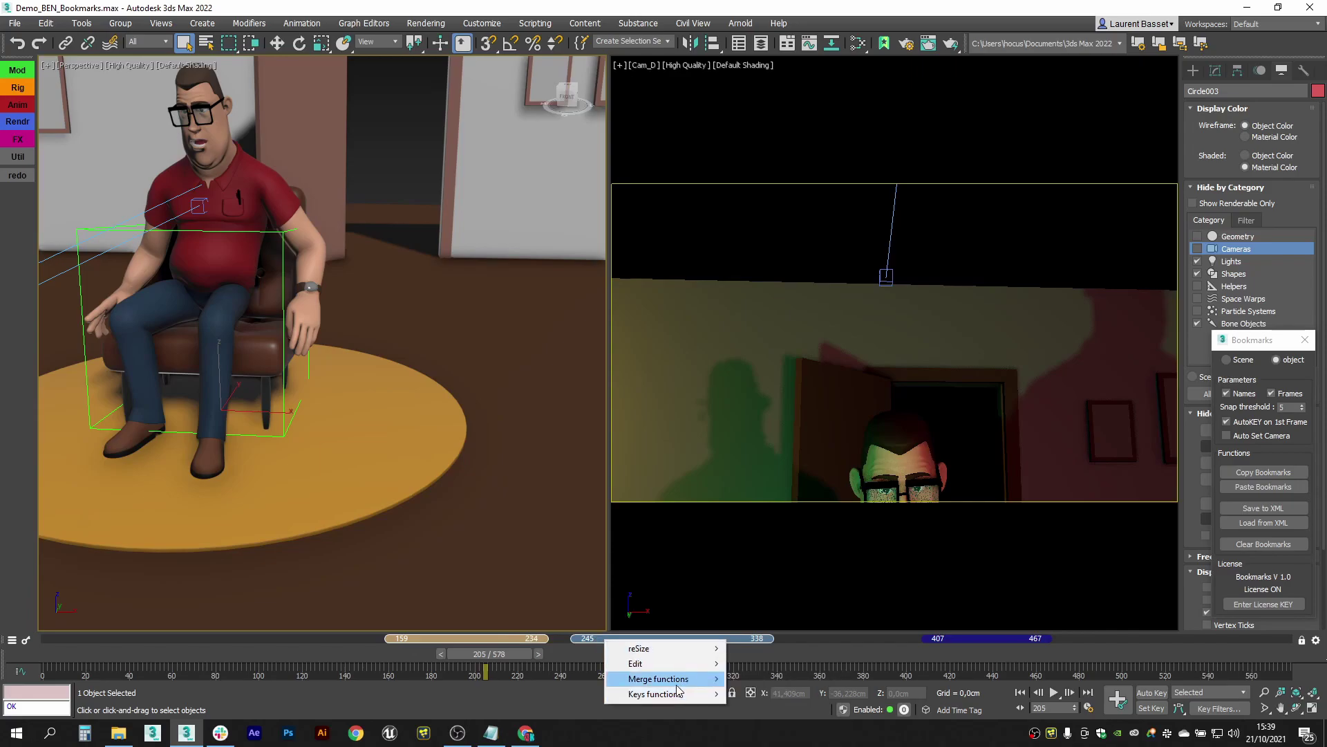
{"action": "mouse_move", "coordinate": [671, 677]}
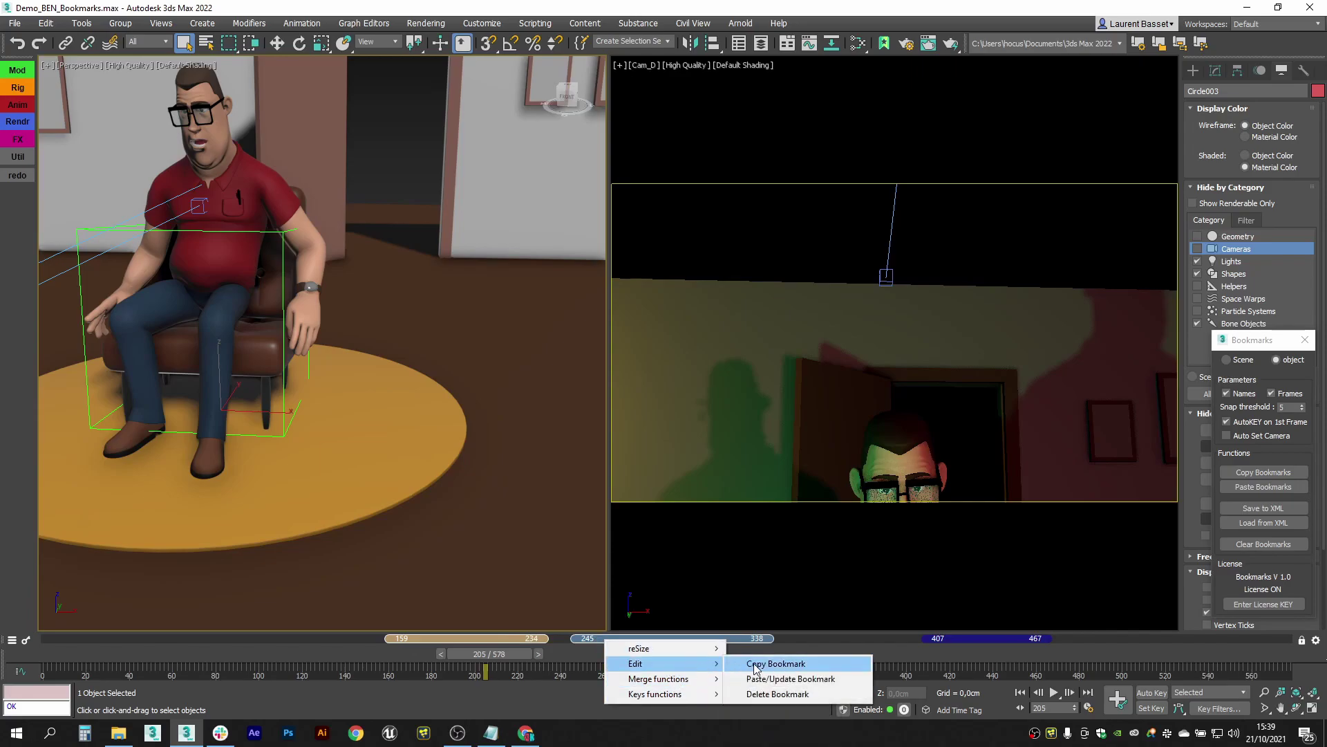
{"action": "left_click", "coordinate": [772, 665]}
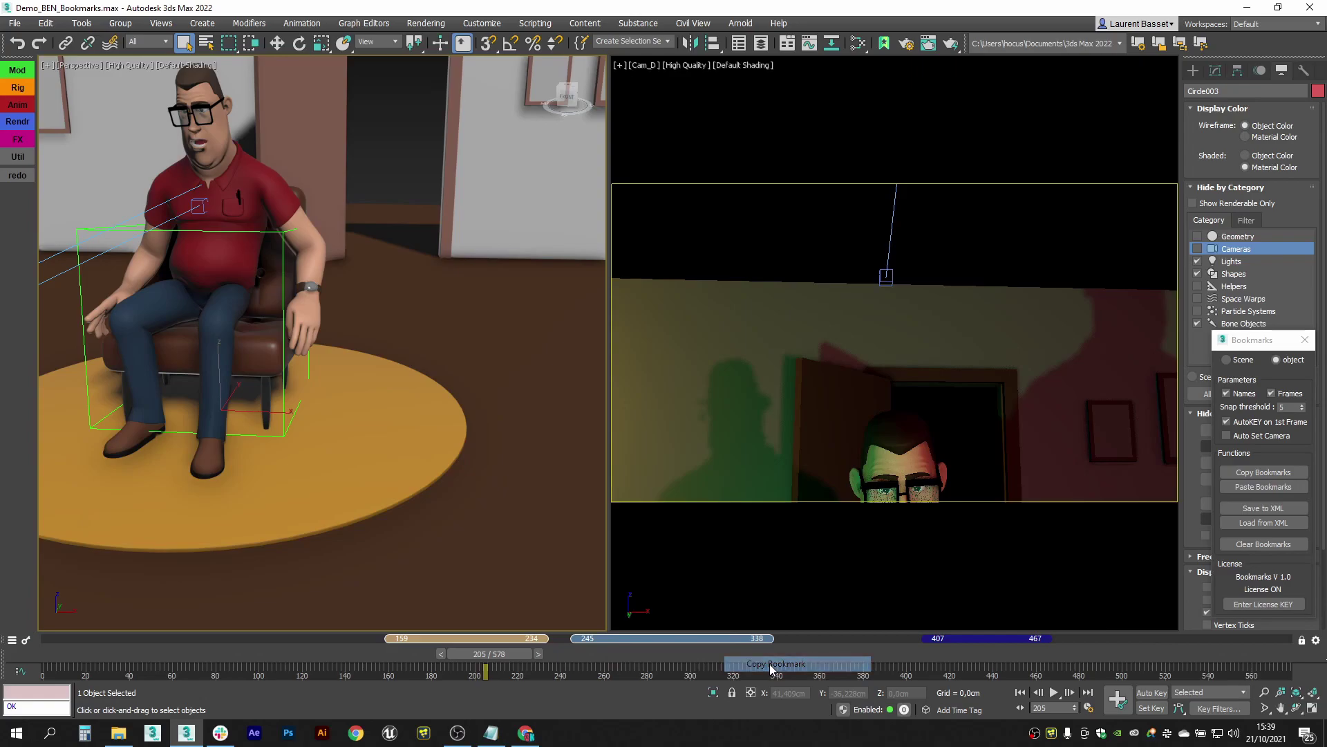
{"action": "left_click", "coordinate": [323, 127]}
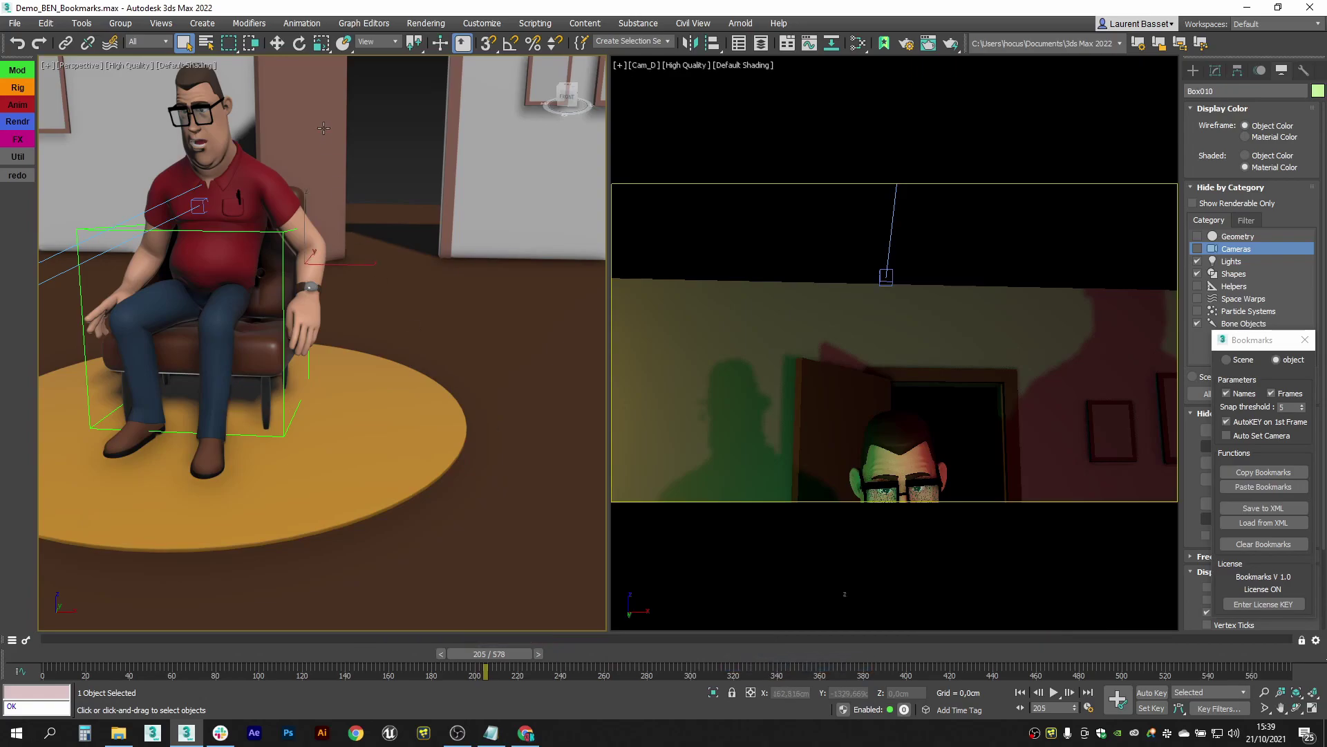
{"action": "right_click", "coordinate": [552, 638]}
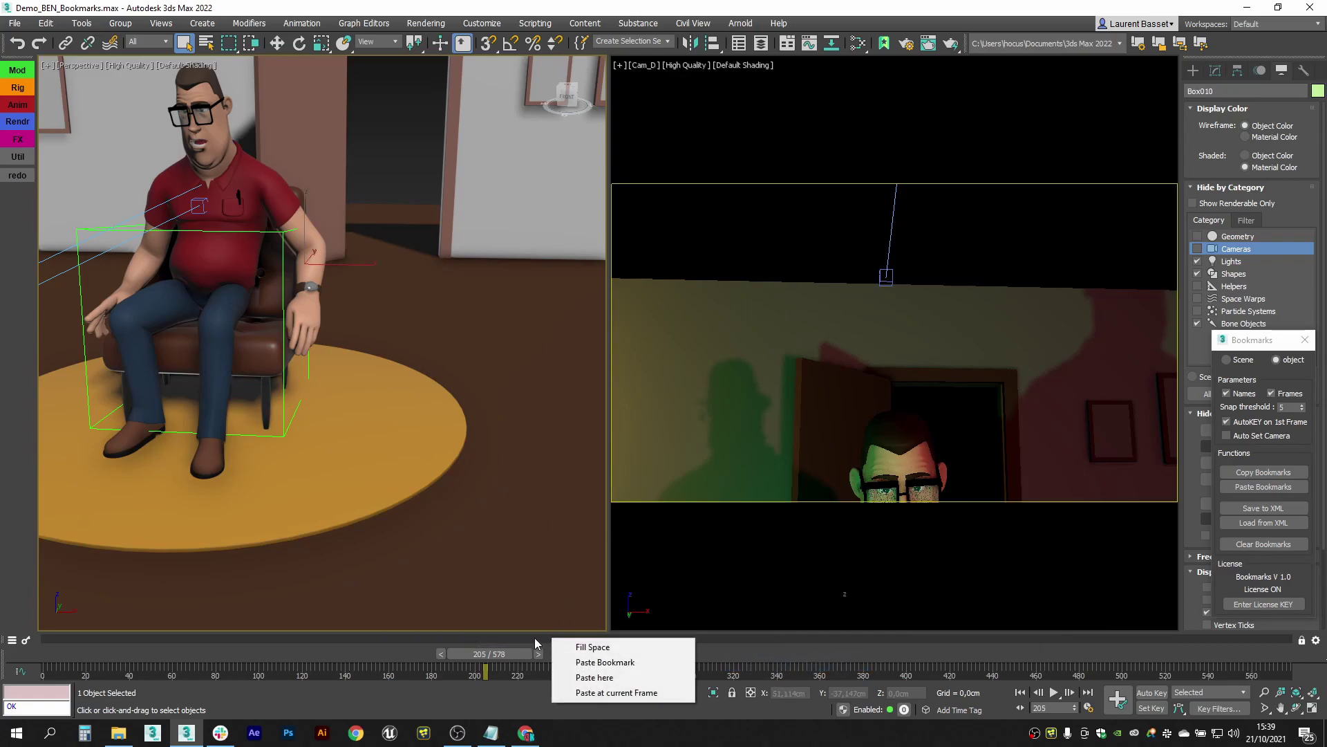
{"action": "left_click", "coordinate": [649, 662]}
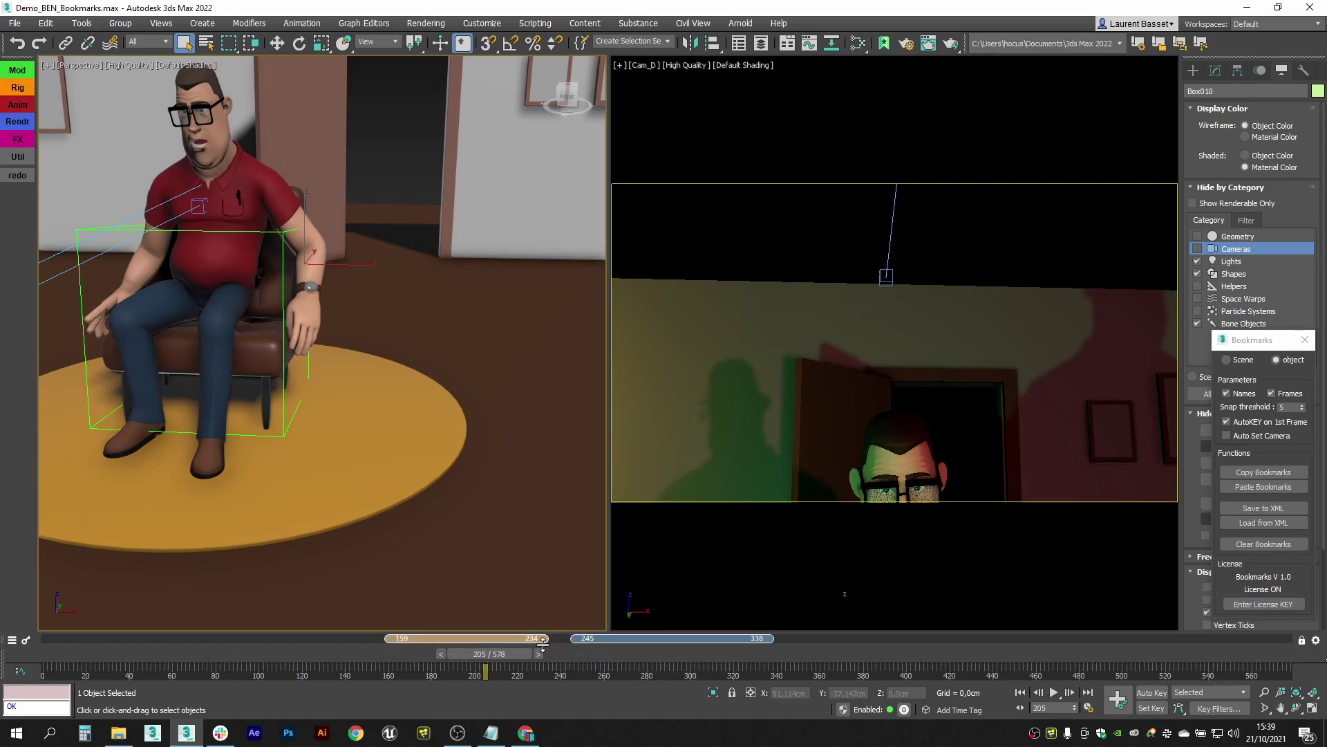
{"action": "key", "text": "ctrl+z"}
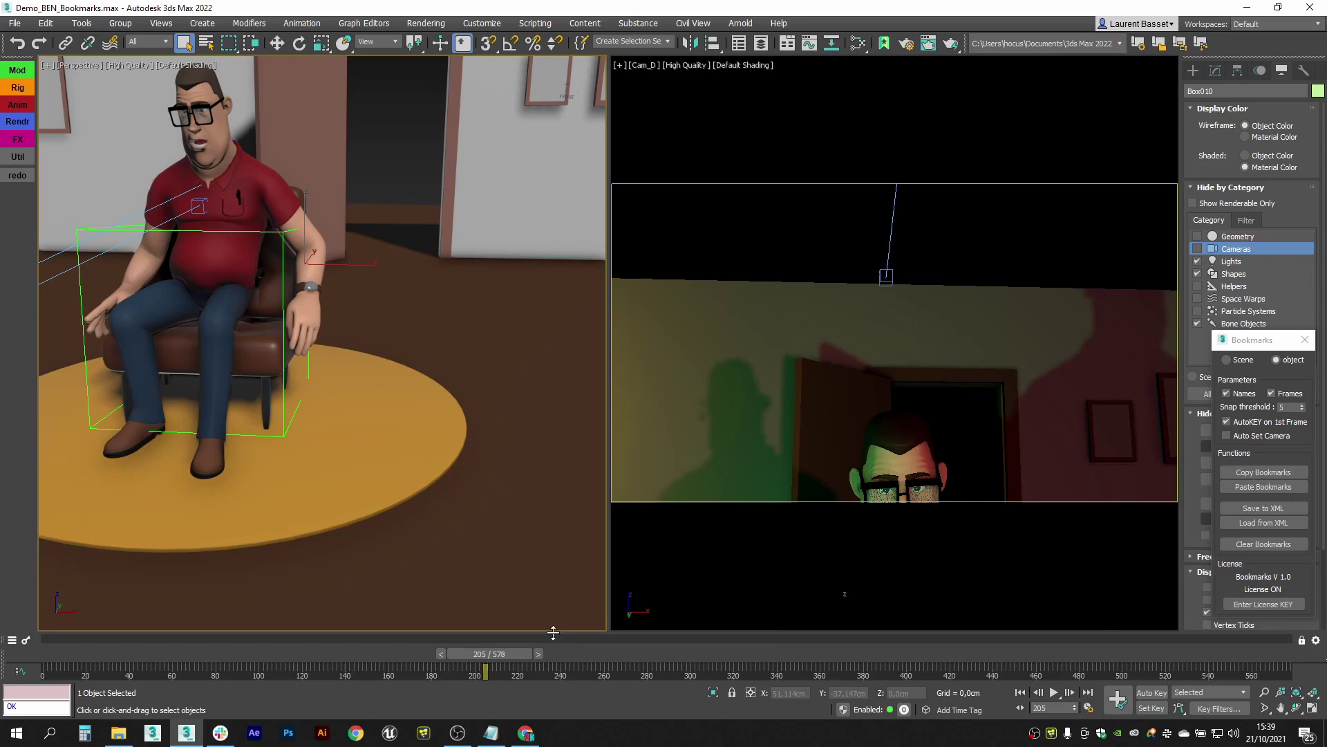
Try pasting the two copied bookmarks onto Box010 at a chosen spot starting at frame 354, and at current frame 79
{"action": "right_click", "coordinate": [807, 640]}
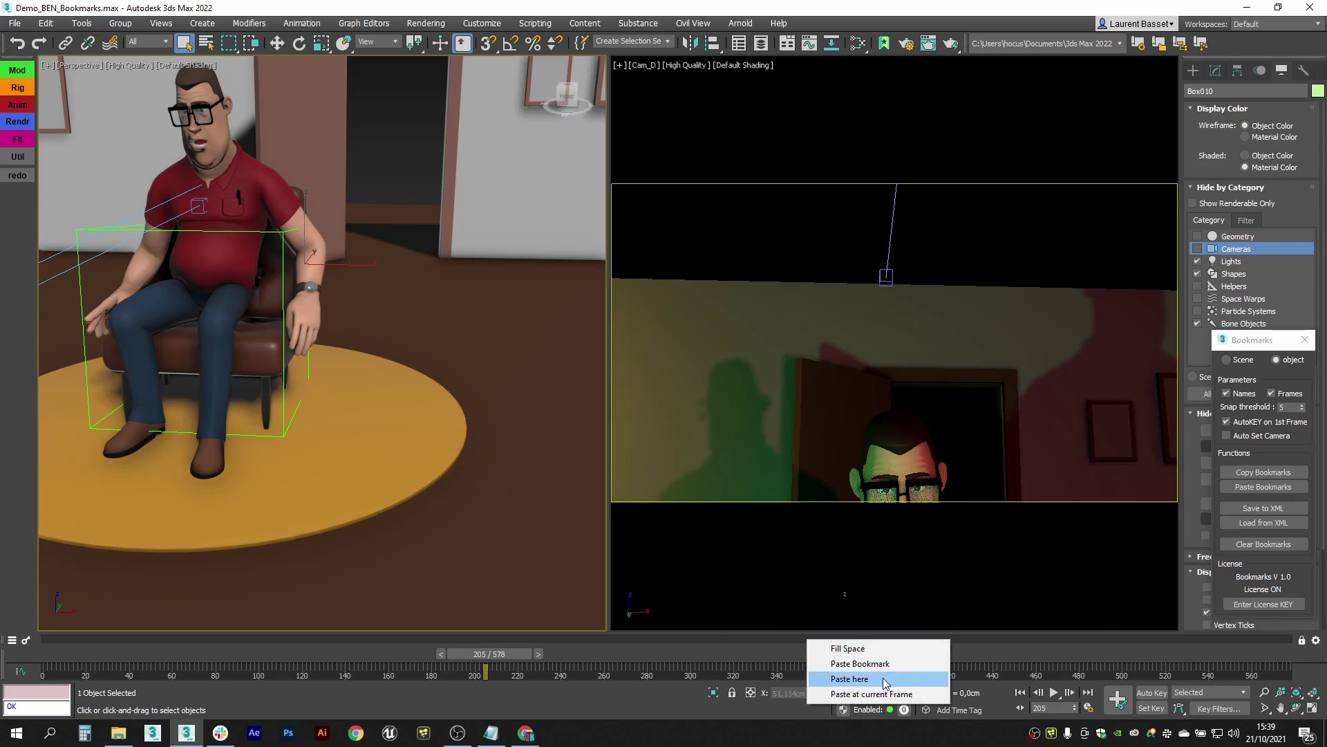
{"action": "left_click", "coordinate": [850, 679]}
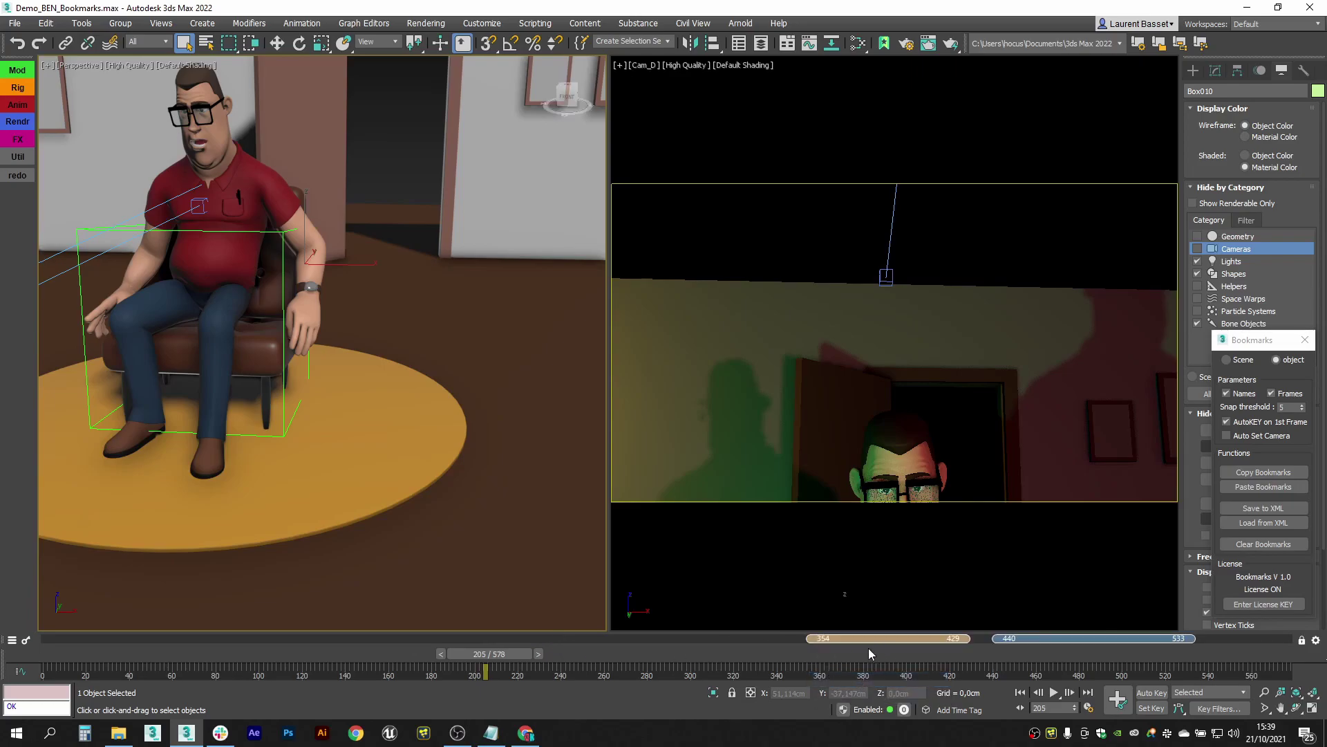
{"action": "left_click_drag", "start_coordinate": [506, 656], "coordinate": [223, 659]}
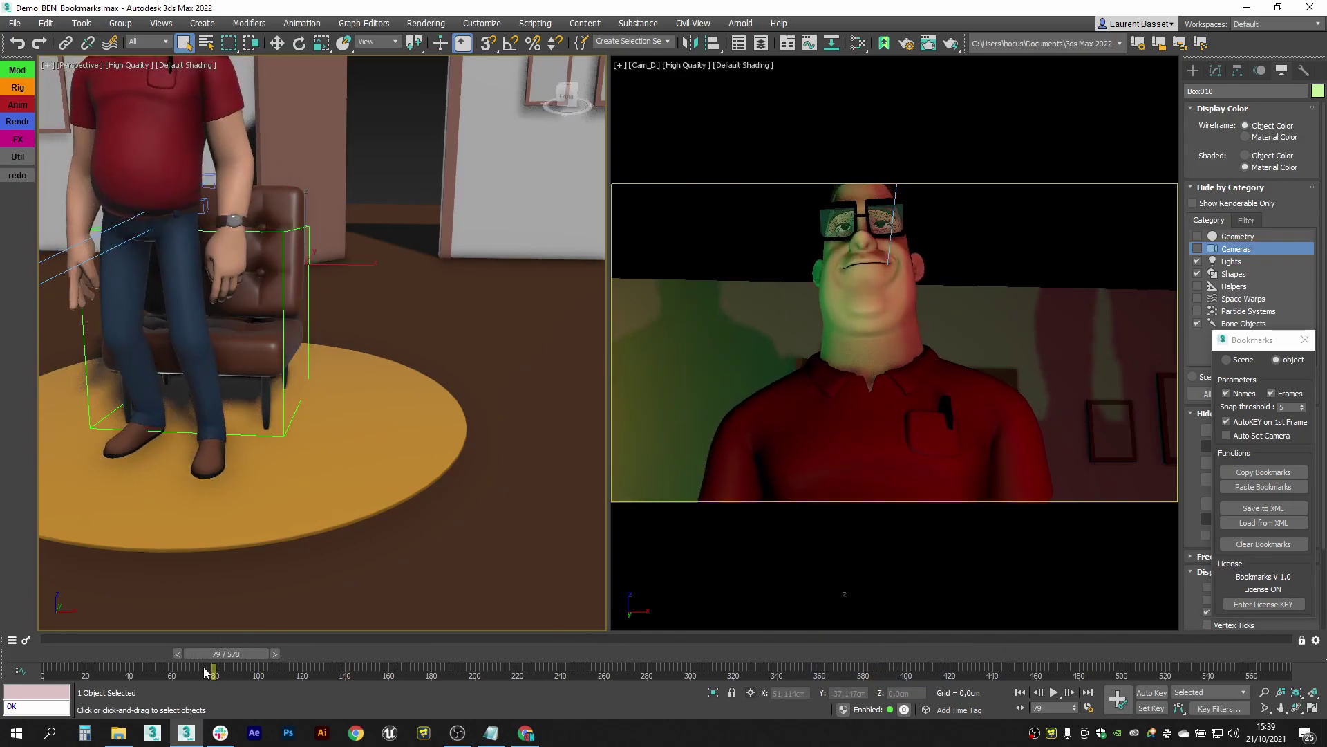
{"action": "right_click", "coordinate": [678, 666]}
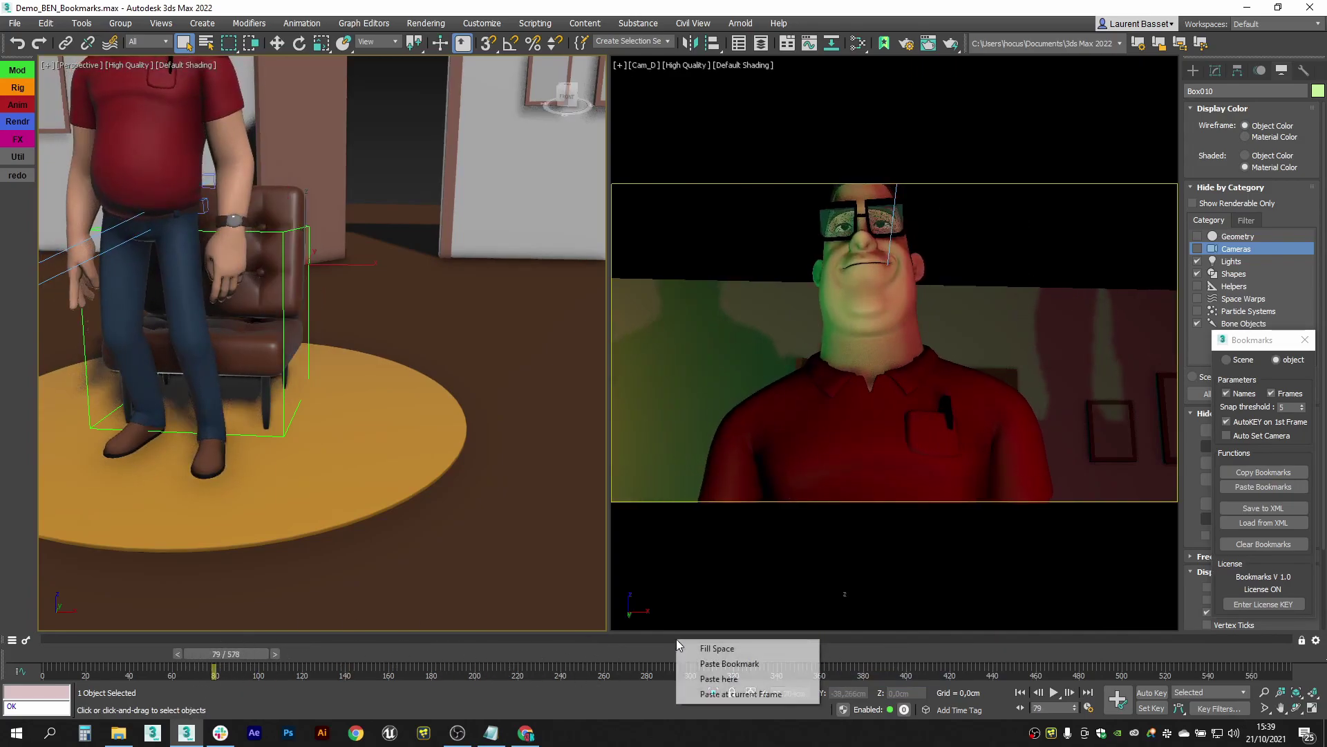
{"action": "left_click", "coordinate": [761, 695]}
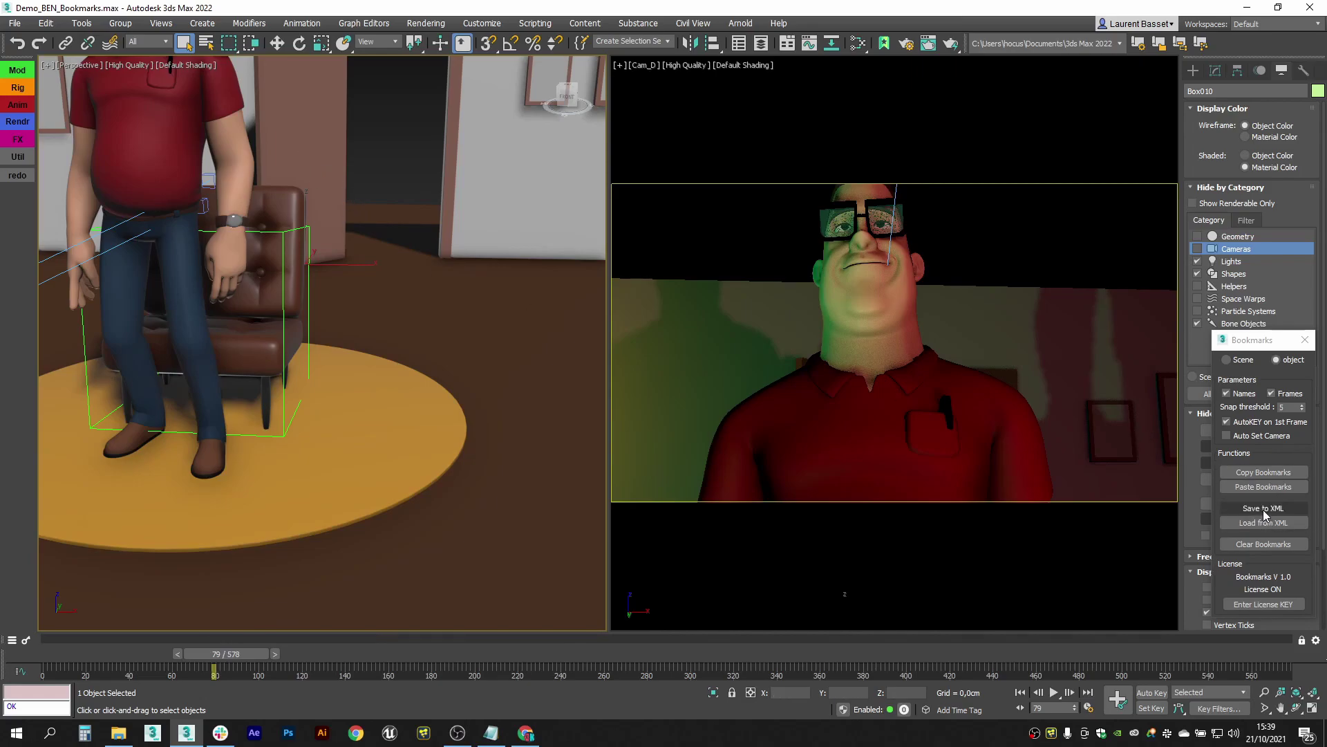
Select the armchair helper Master_Fauteuil and create an object bookmark for it named chair, spanning frames 458–505
{"action": "left_click", "coordinate": [1226, 359]}
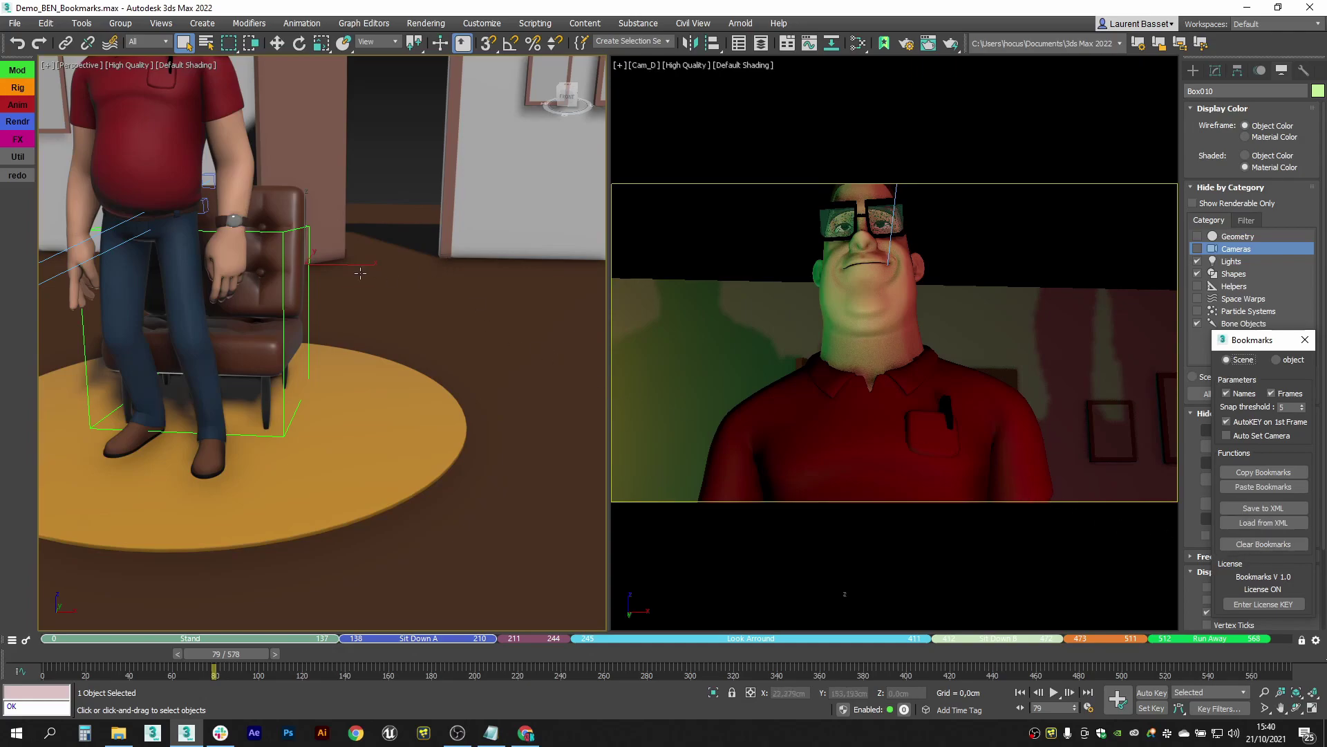
{"action": "left_click", "coordinate": [311, 262]}
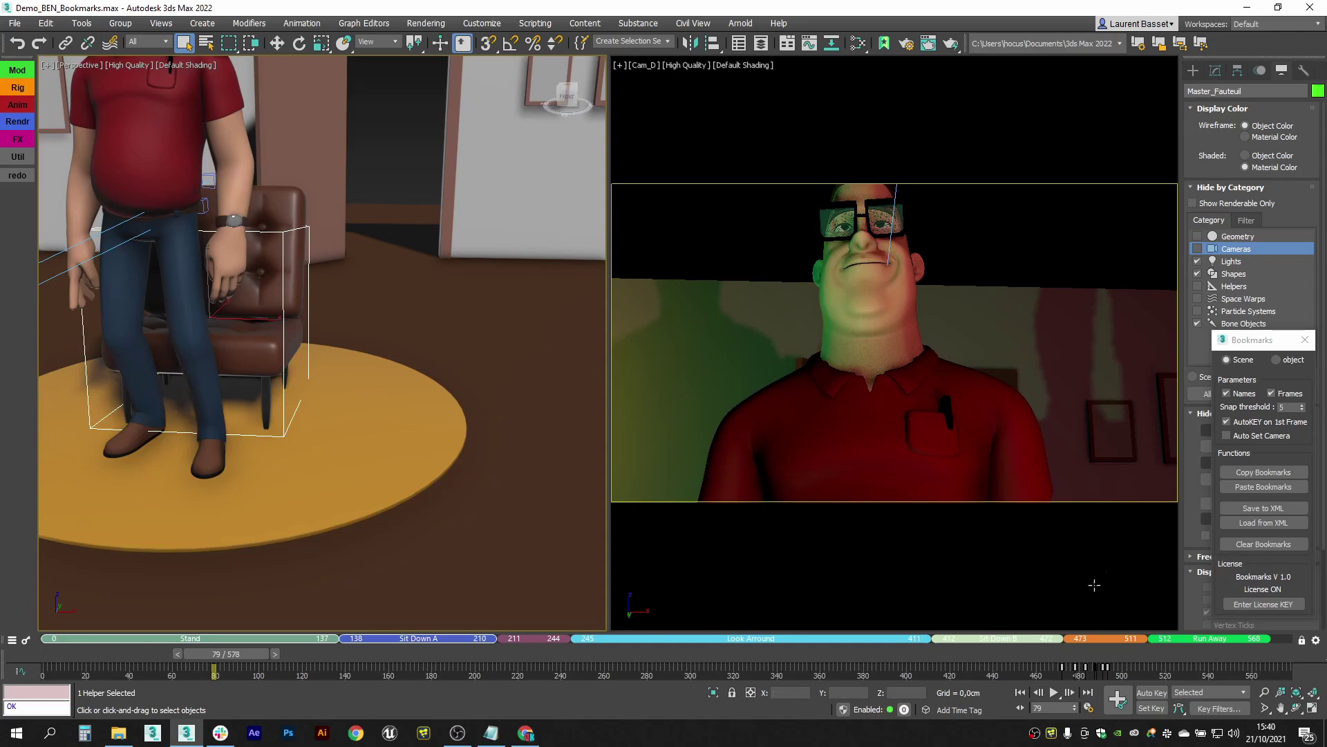
{"action": "left_click", "coordinate": [1279, 361]}
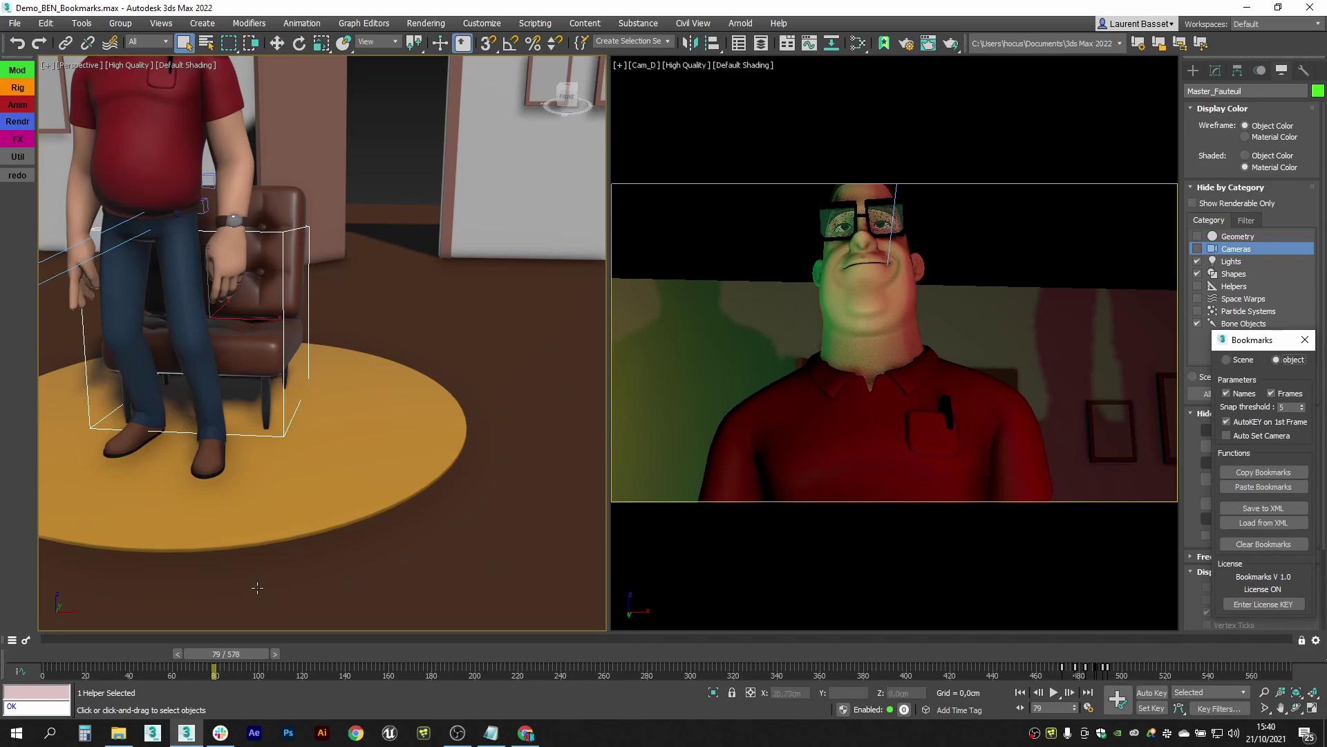
{"action": "left_click_drag", "start_coordinate": [214, 653], "coordinate": [956, 662]}
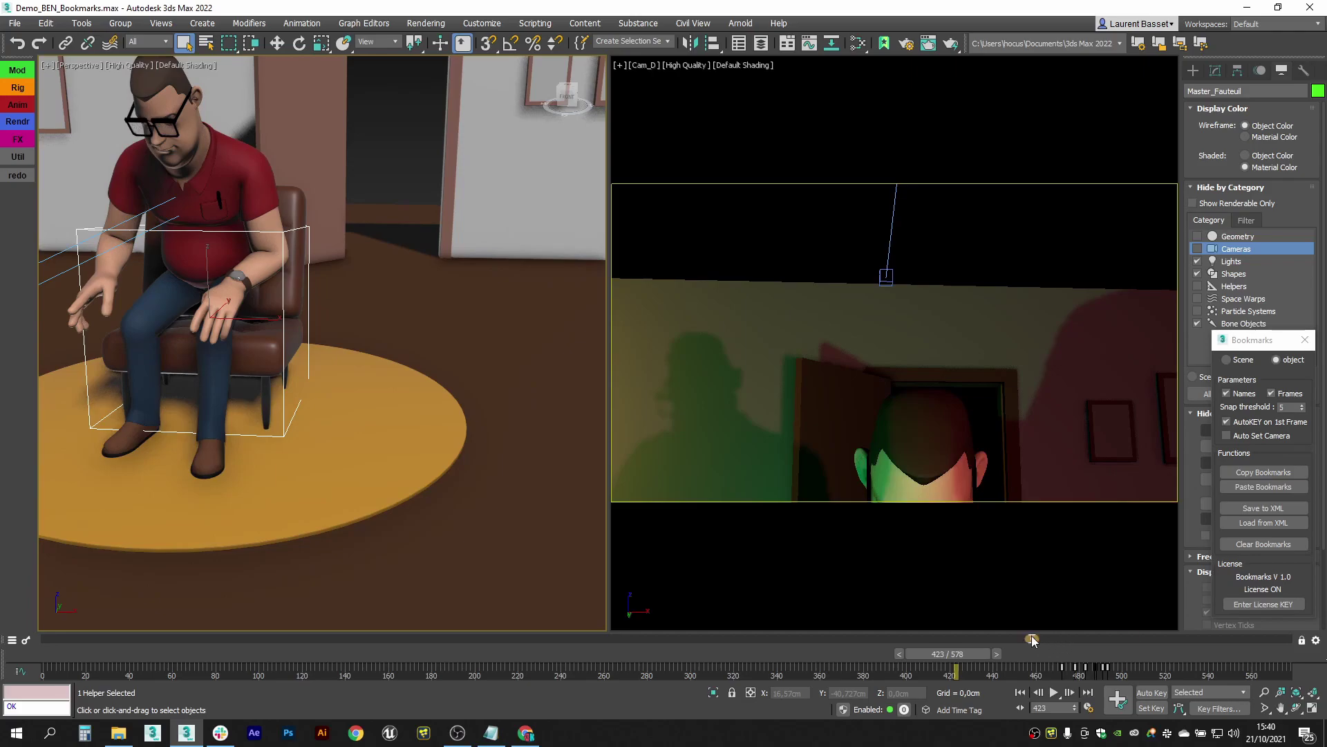
{"action": "left_click_drag", "start_coordinate": [1033, 640], "coordinate": [1134, 638]}
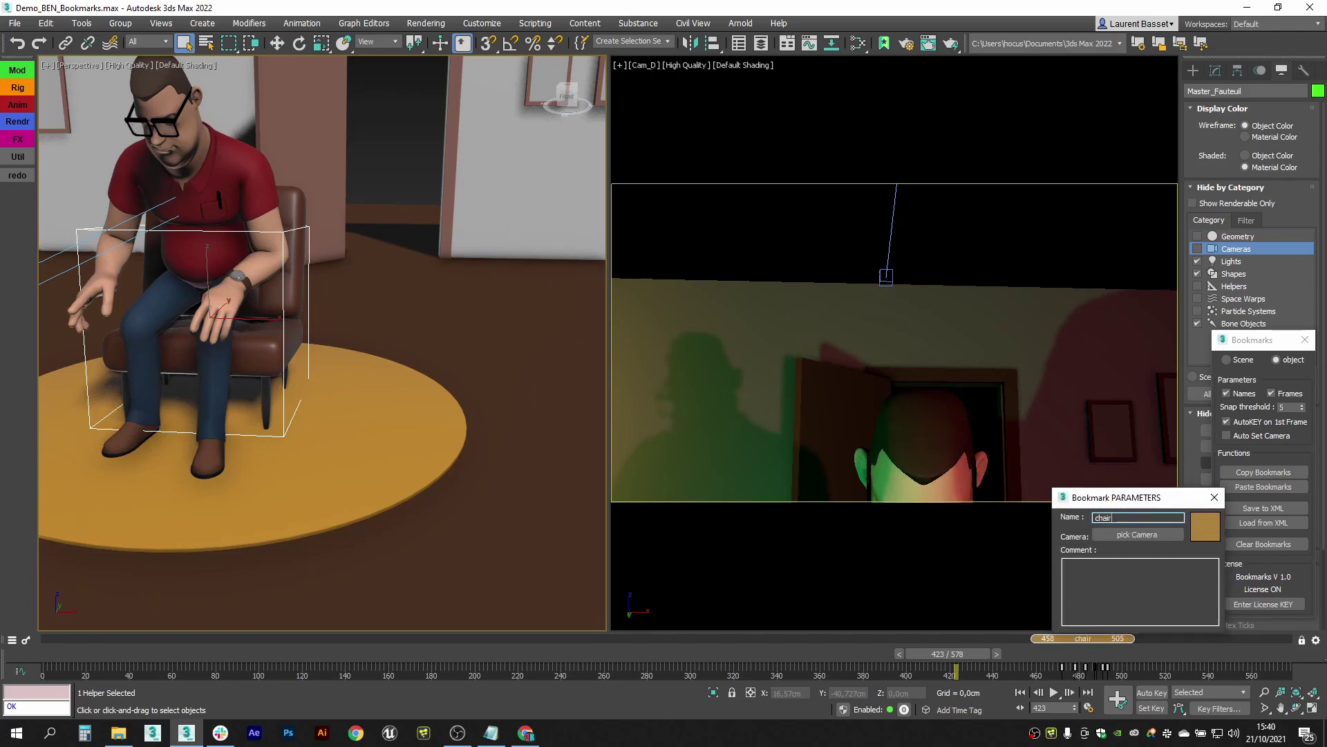
{"action": "left_click", "coordinate": [1213, 497]}
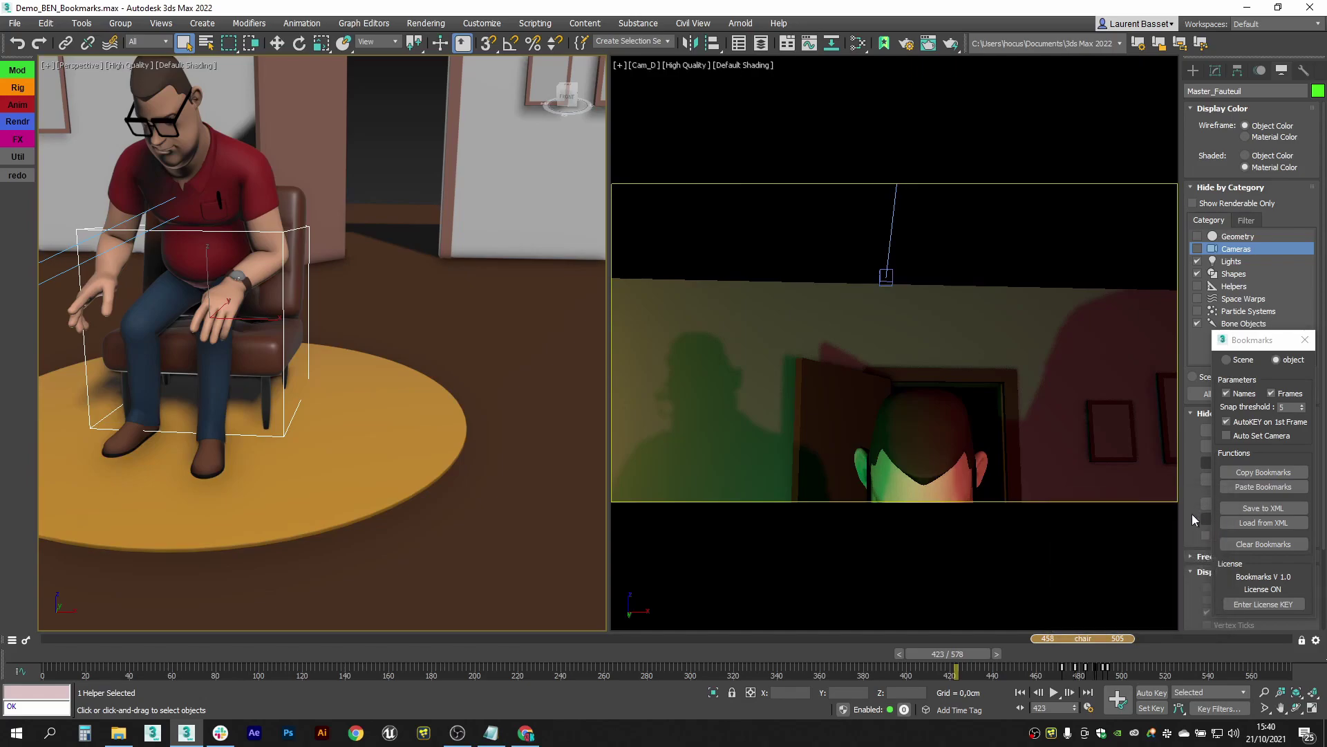
Fit the chair bookmark to all of the armchair's selected keys, frames 472–493
{"action": "right_click", "coordinate": [1106, 639]}
{"action": "mouse_move", "coordinate": [1120, 648]}
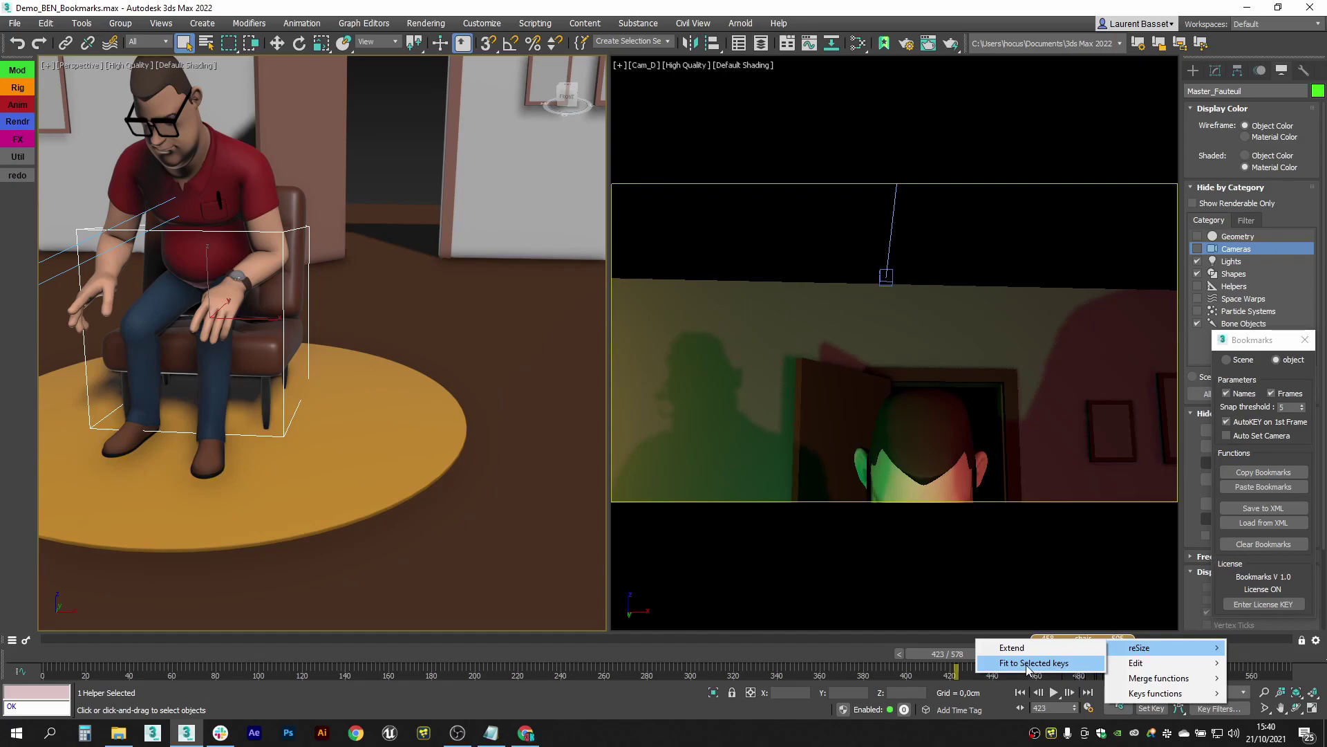
{"action": "left_click", "coordinate": [1028, 663]}
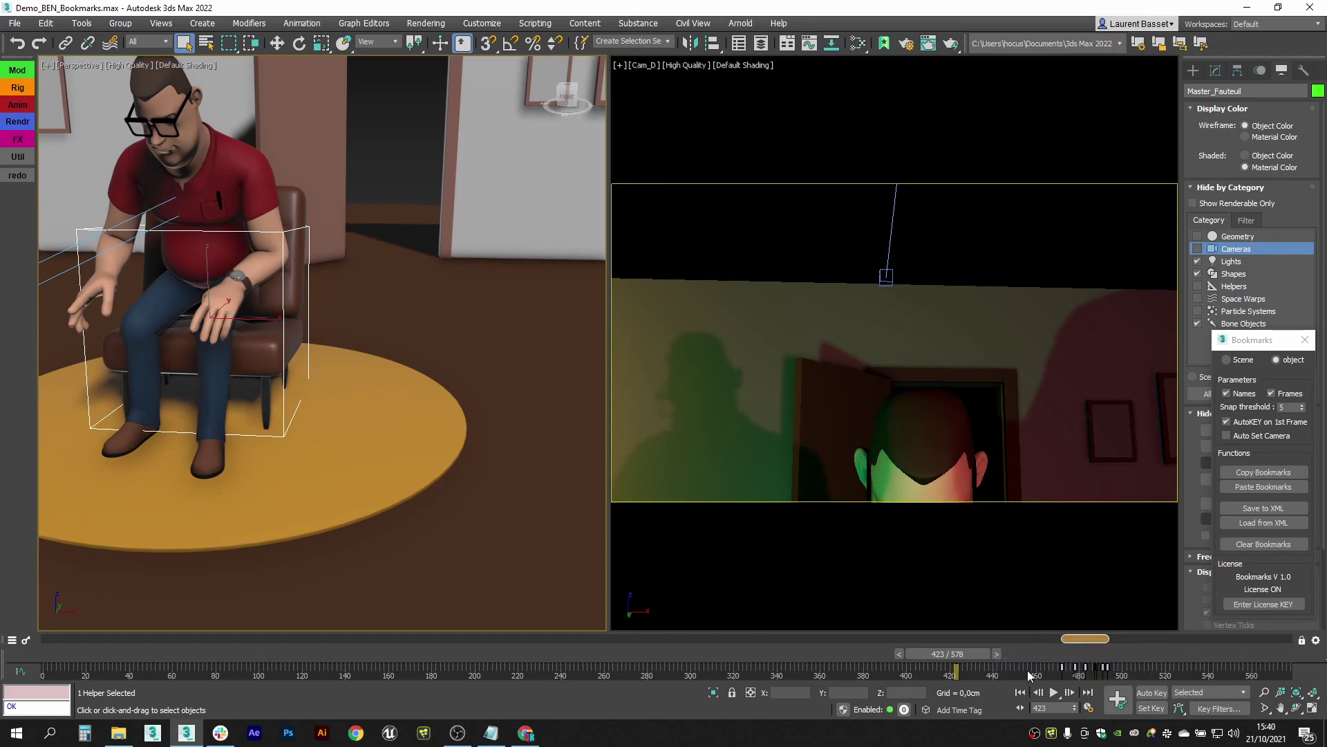
Stretch the chair bookmark to frames 447–509 and fit it back to the selected keys at frames 472–493
{"action": "middle_click_drag", "start_coordinate": [1030, 674], "coordinate": [603, 677], "text": "ctrl+alt"}
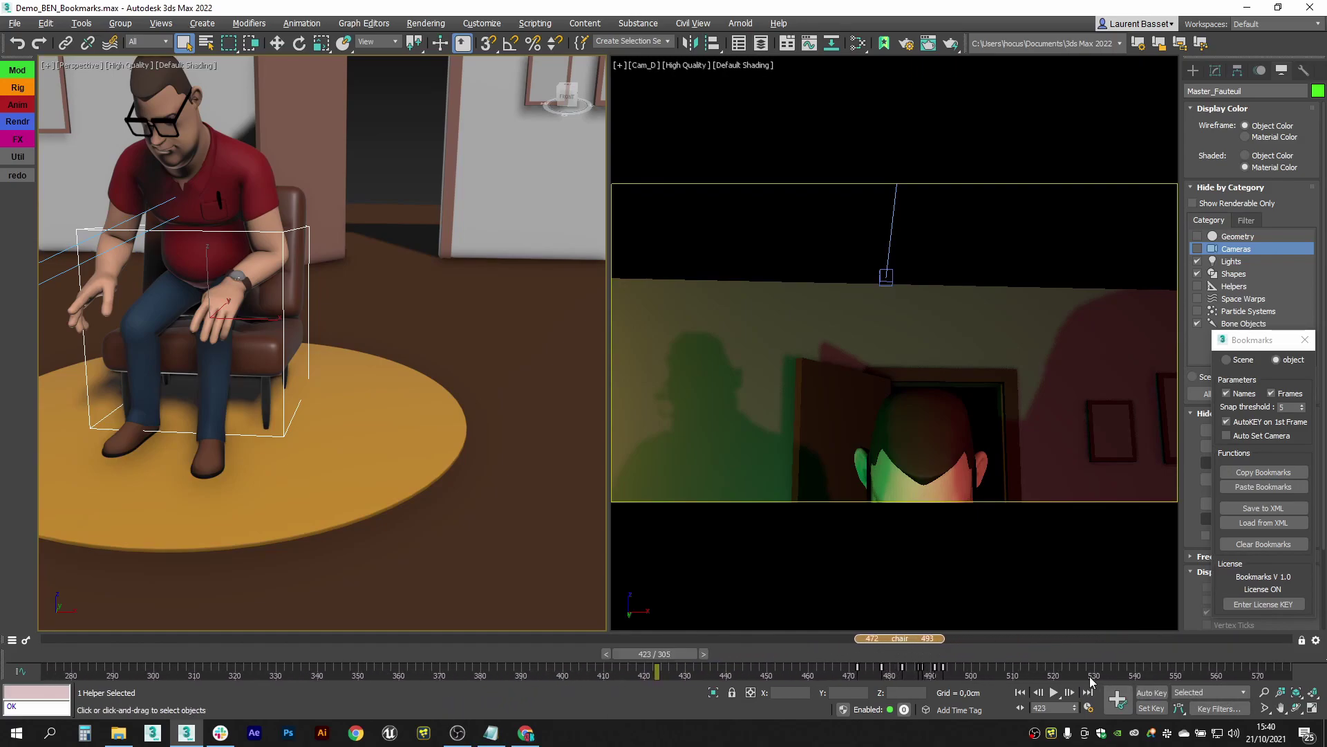
{"action": "scroll", "coordinate": [972, 669], "scroll_direction": "up", "scroll_amount": 3}
{"action": "left_click_drag", "start_coordinate": [1002, 672], "coordinate": [645, 712], "text": "ctrl+alt"}
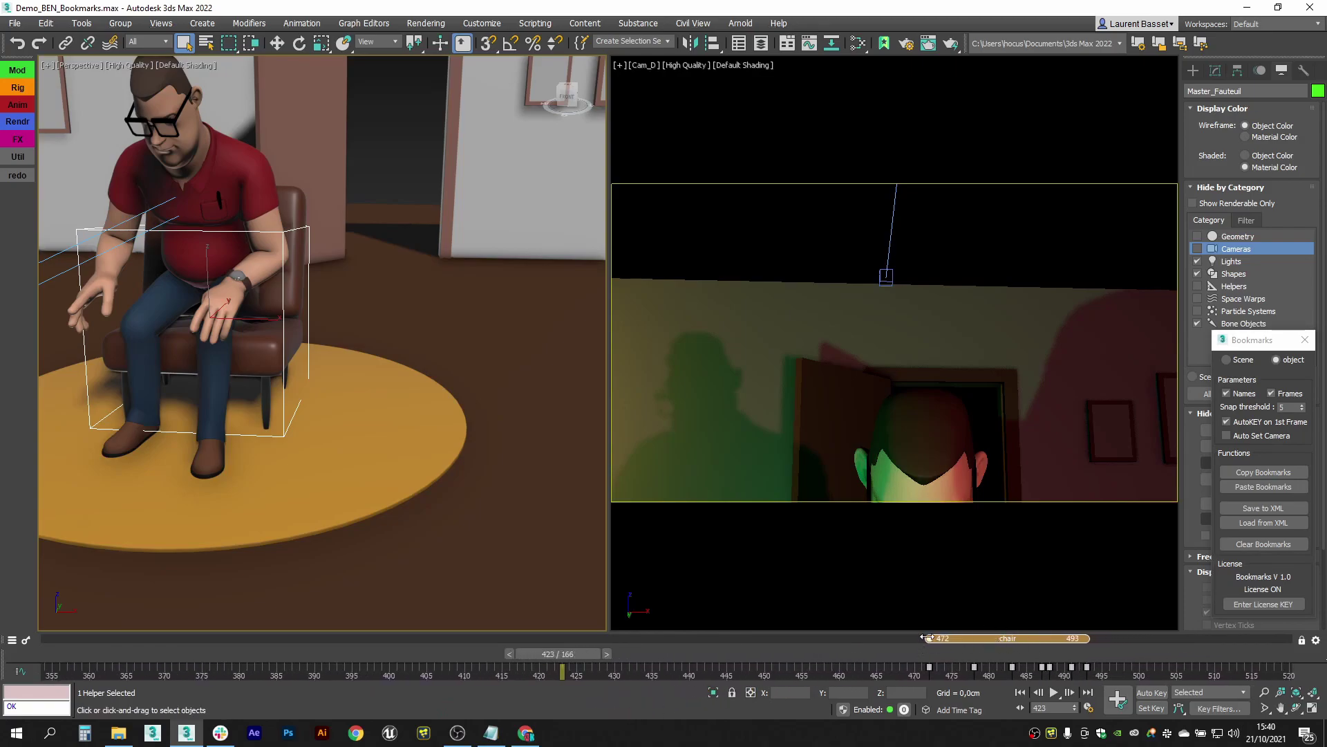
{"action": "left_click_drag", "start_coordinate": [927, 638], "coordinate": [739, 638]}
{"action": "left_click_drag", "start_coordinate": [1091, 638], "coordinate": [1206, 637]}
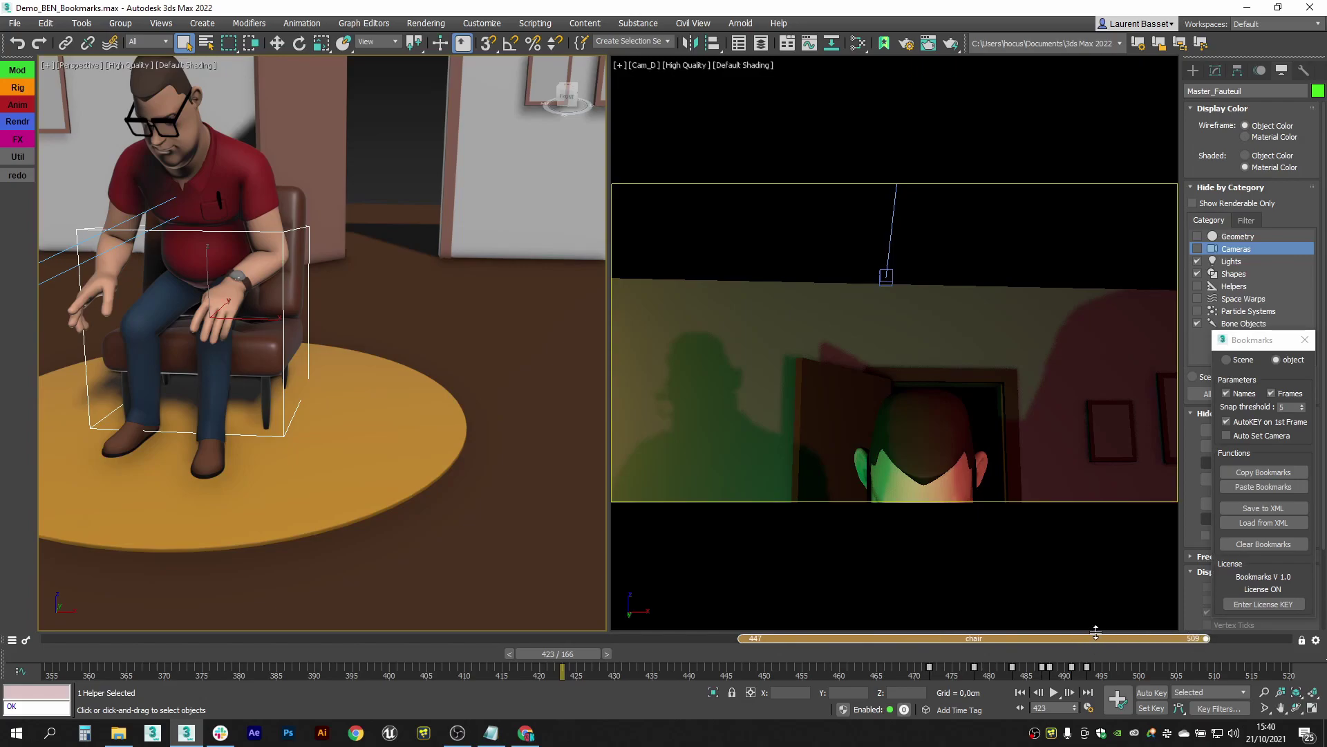
{"action": "right_click", "coordinate": [1095, 636]}
{"action": "mouse_move", "coordinate": [1111, 650]}
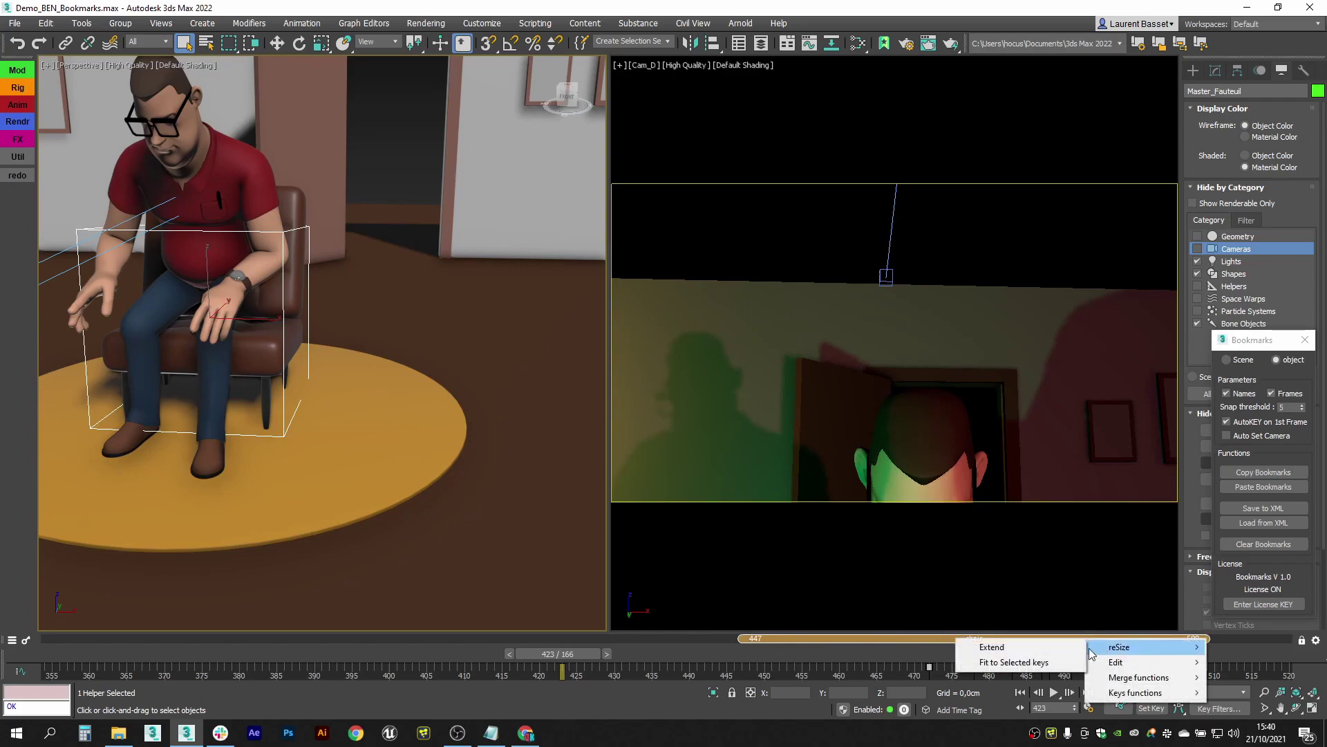
{"action": "left_click", "coordinate": [1016, 663]}
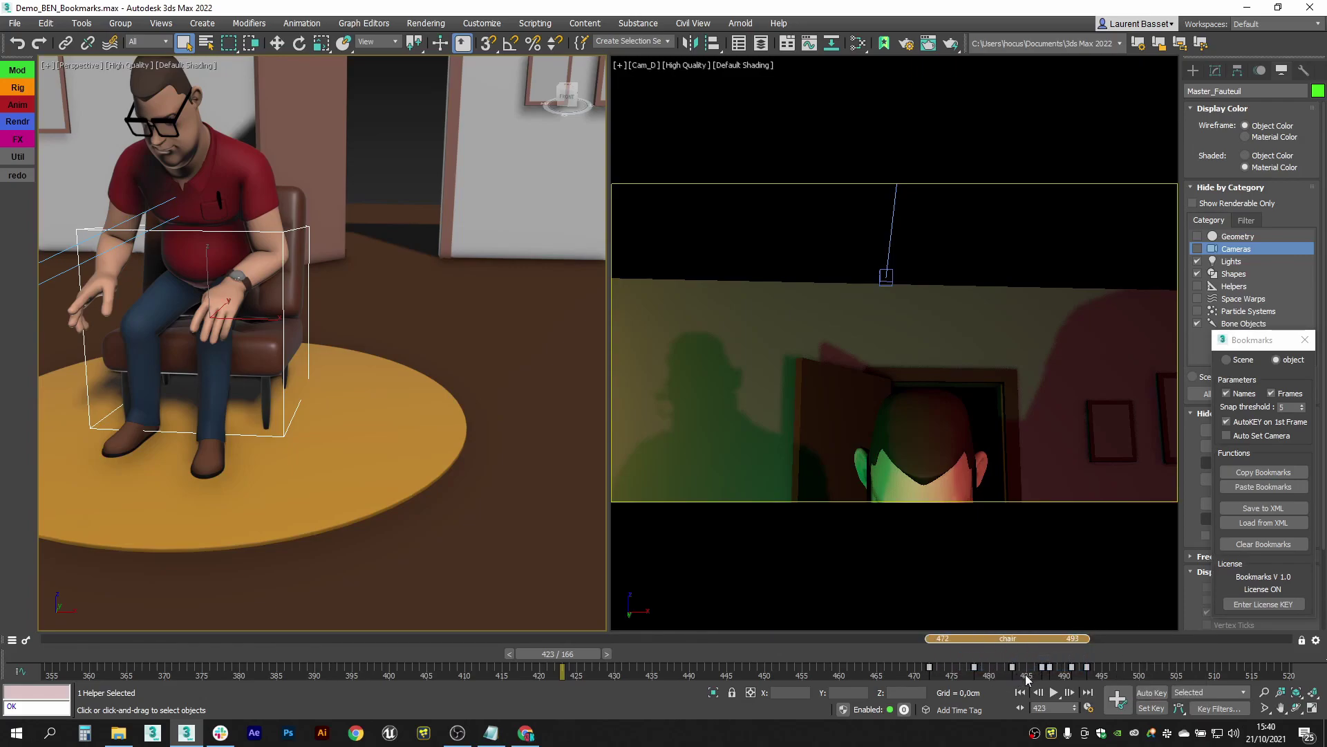
Fit the chair bookmark to only the armchair's first three keys, frames 472–483
{"action": "right_click", "coordinate": [961, 639]}
{"action": "mouse_move", "coordinate": [1044, 648]}
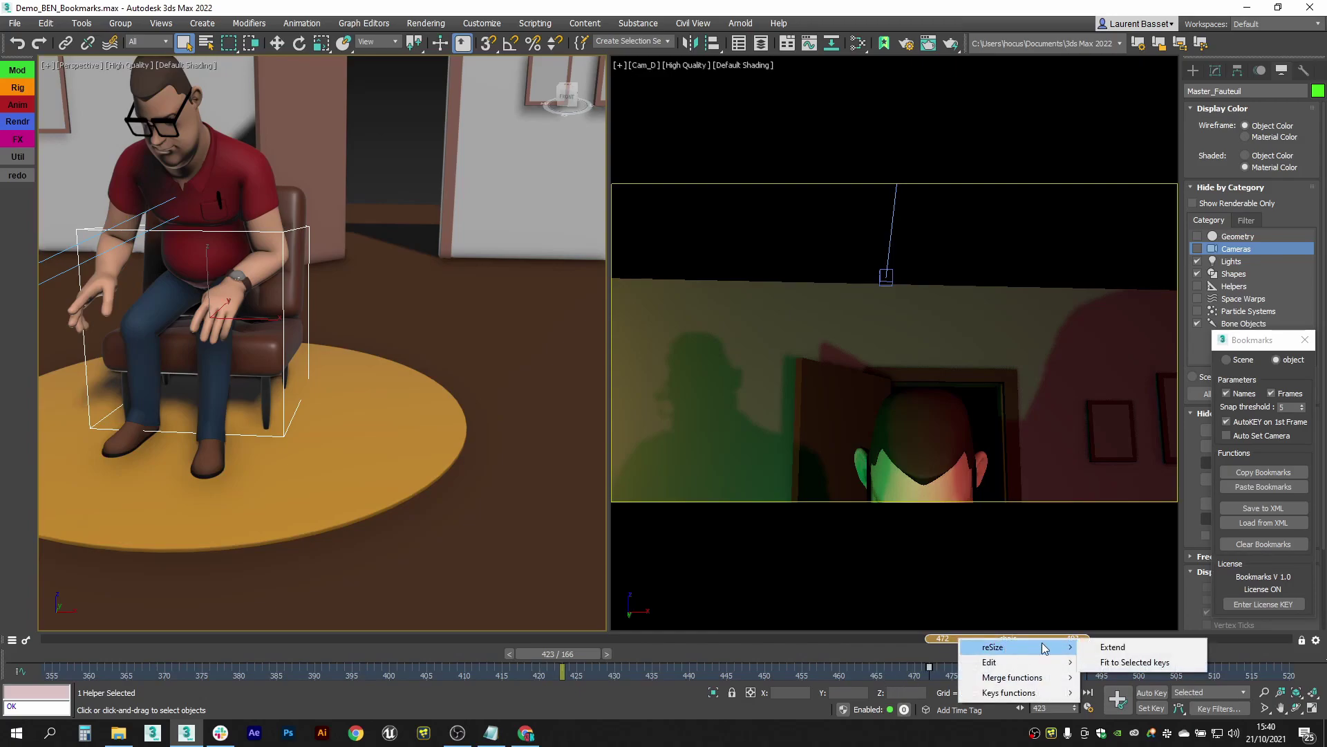
{"action": "left_click", "coordinate": [1121, 659]}
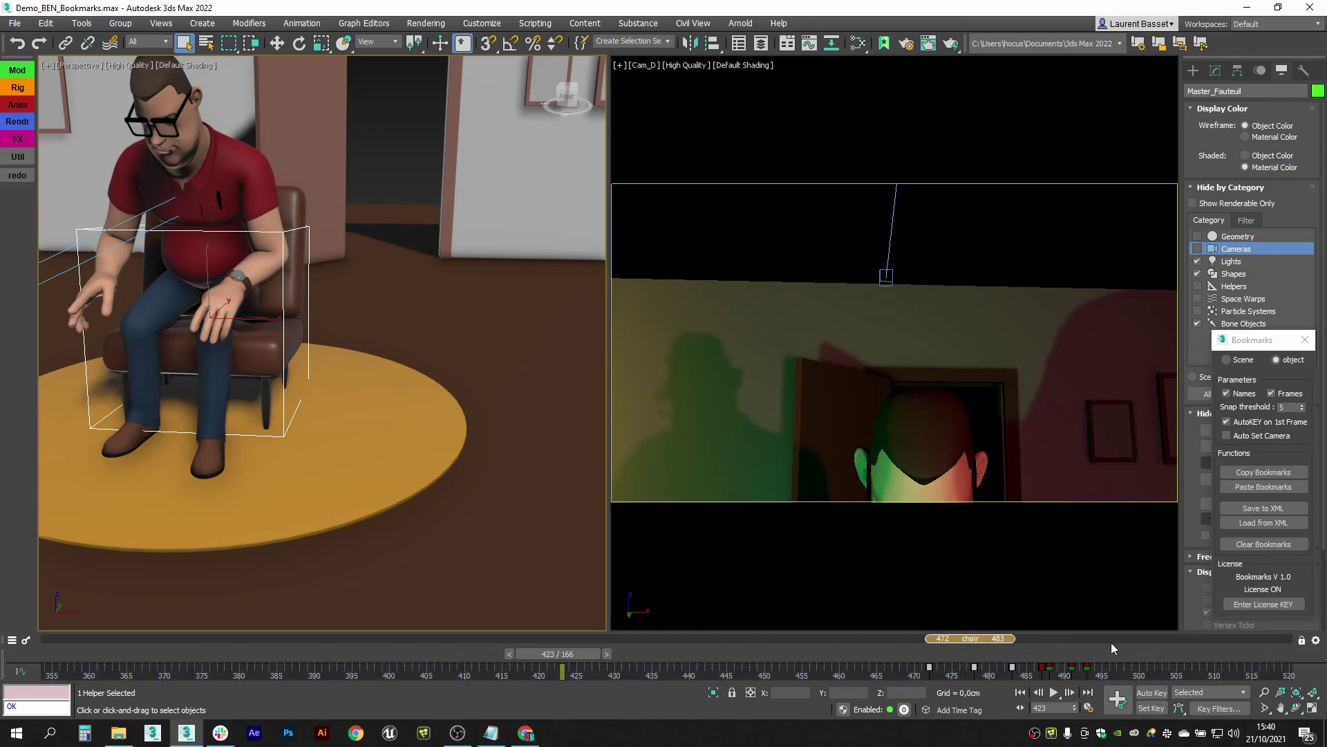
Create an unnamed object bookmark on the armchair at frames 465–496 and move it together with its keys to frames 470–501
{"action": "left_click_drag", "start_coordinate": [874, 639], "coordinate": [1101, 641]}
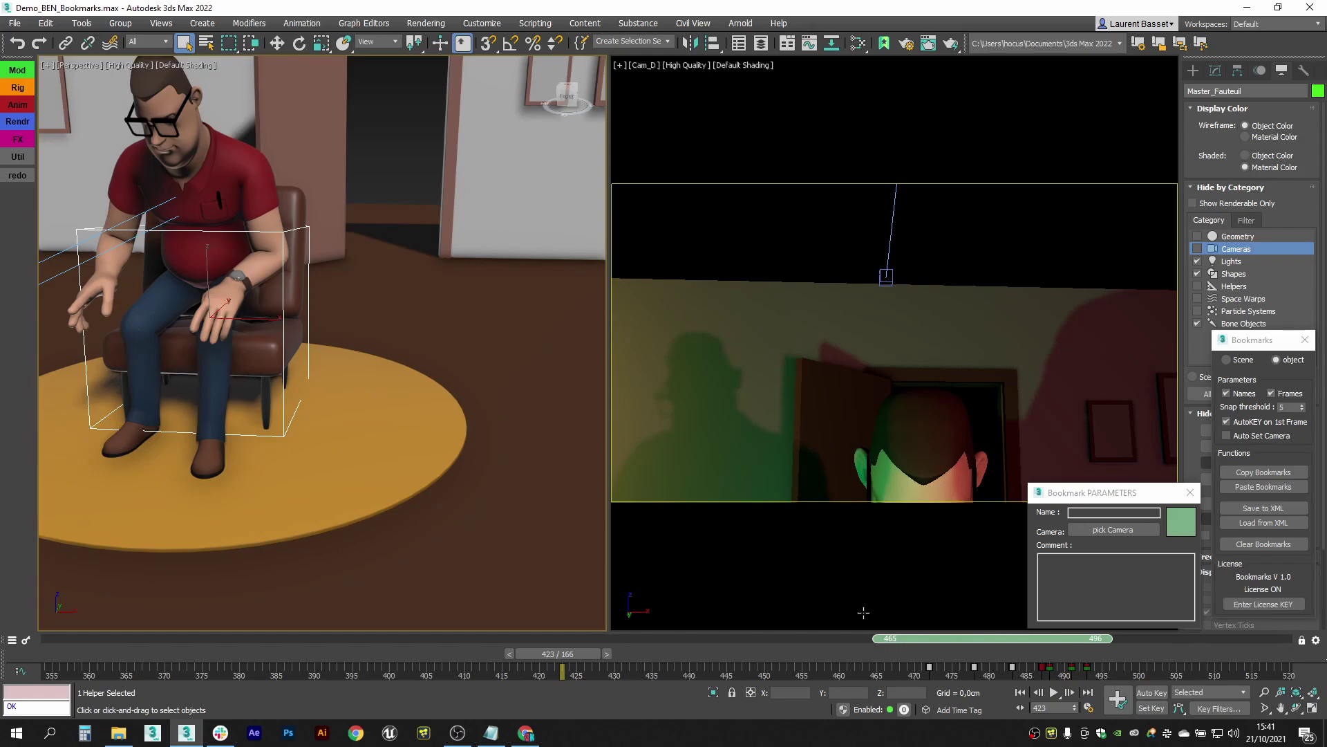
{"action": "left_click", "coordinate": [26, 640]}
{"action": "left_click_drag", "start_coordinate": [1068, 643], "coordinate": [811, 648]}
{"action": "mouse_move", "coordinate": [903, 639]}
{"action": "left_mouse_down"}
{"action": "mouse_move", "coordinate": [766, 652]}
{"action": "mouse_move", "coordinate": [1175, 638]}
{"action": "mouse_move", "coordinate": [903, 645]}
{"action": "left_mouse_up"}
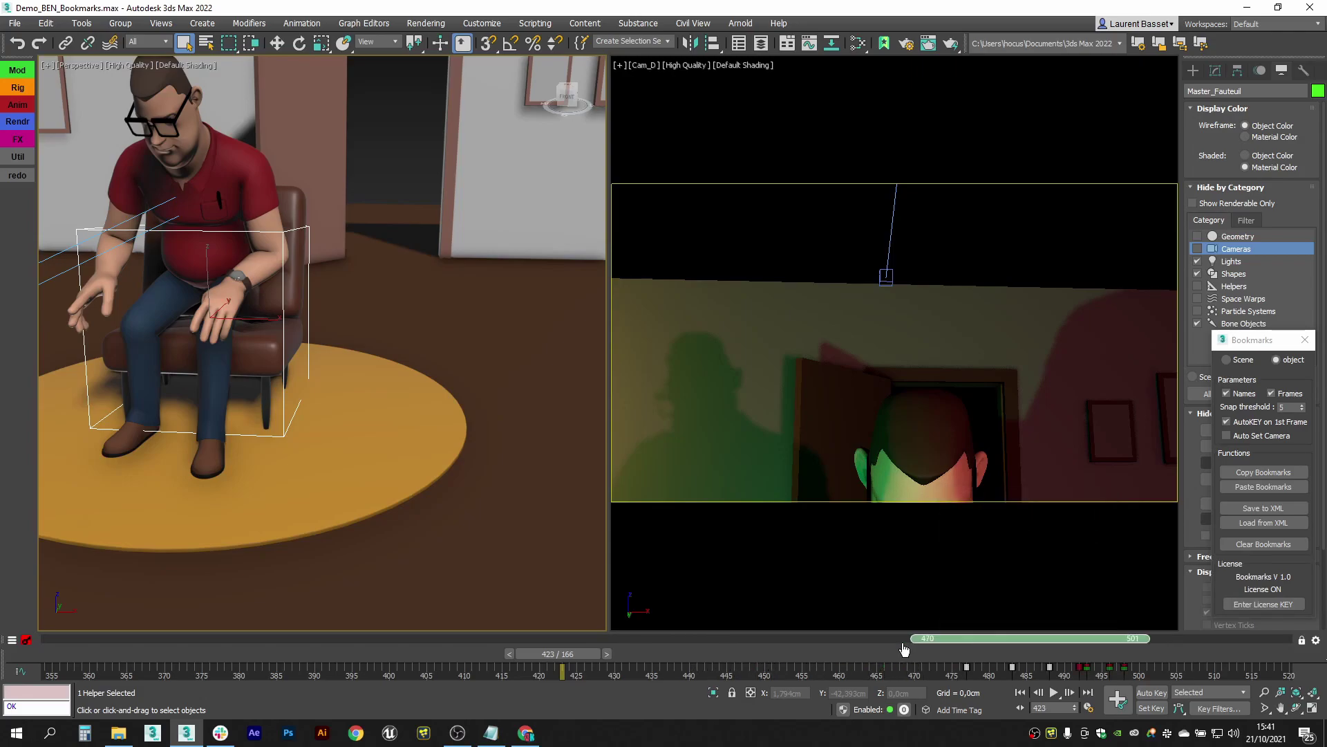
Create a second armchair bookmark spanning frames 407–419 and move the current time to frame 385
{"action": "left_click", "coordinate": [1300, 641]}
{"action": "left_click_drag", "start_coordinate": [528, 636], "coordinate": [442, 641]}
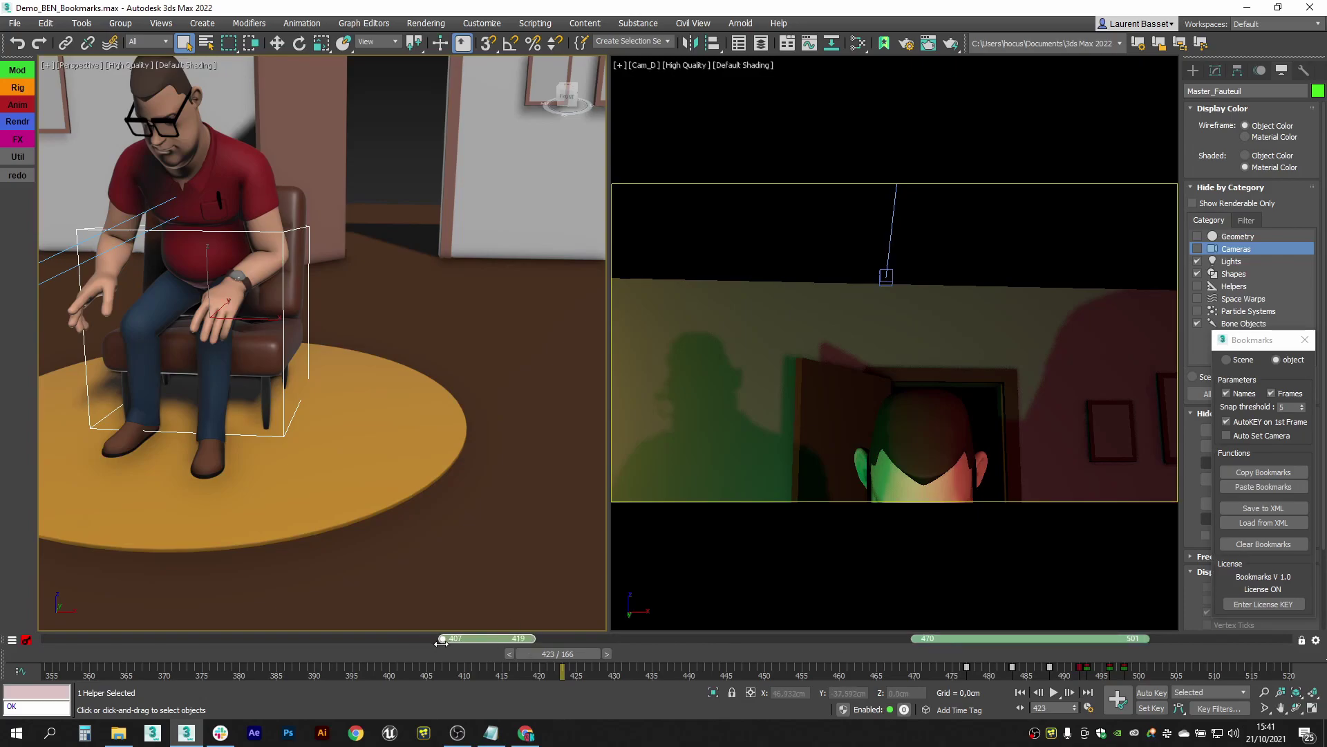
{"action": "double_click", "coordinate": [445, 638]}
{"action": "left_click", "coordinate": [524, 495]}
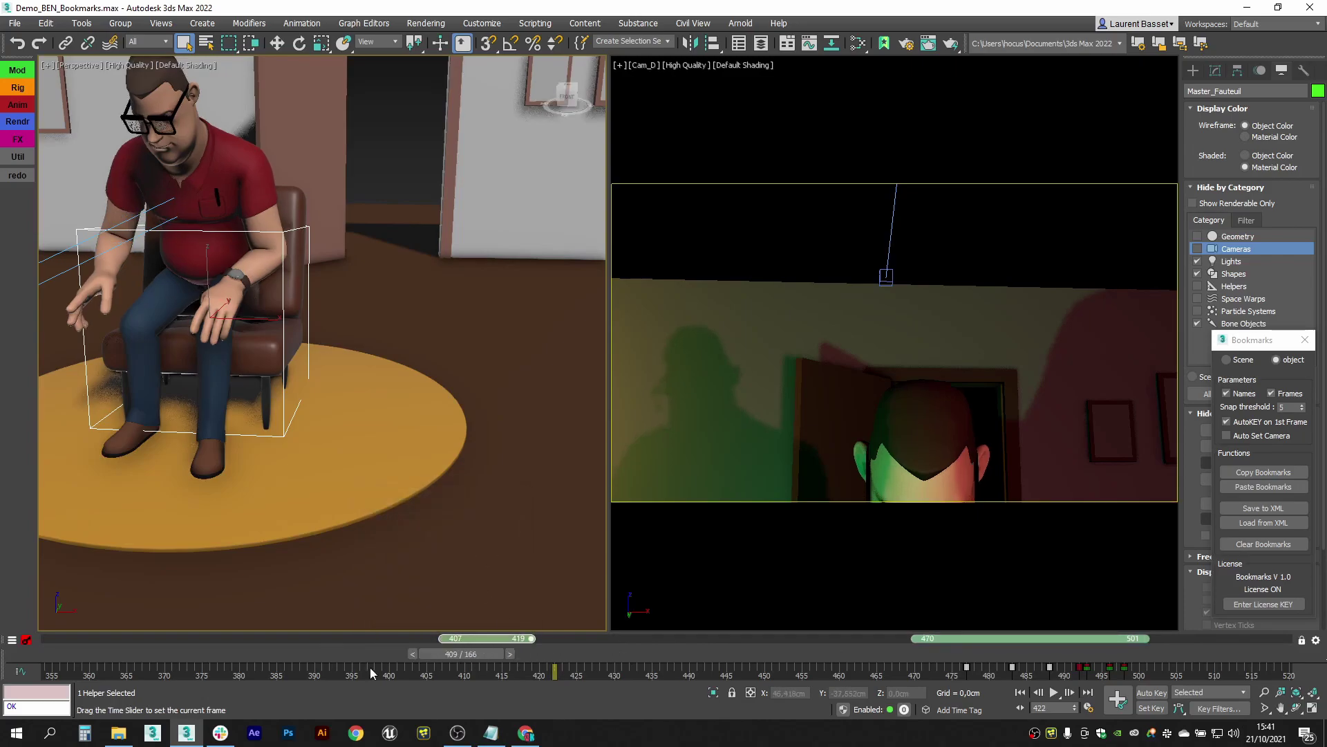
{"action": "left_click_drag", "start_coordinate": [371, 673], "coordinate": [278, 667]}
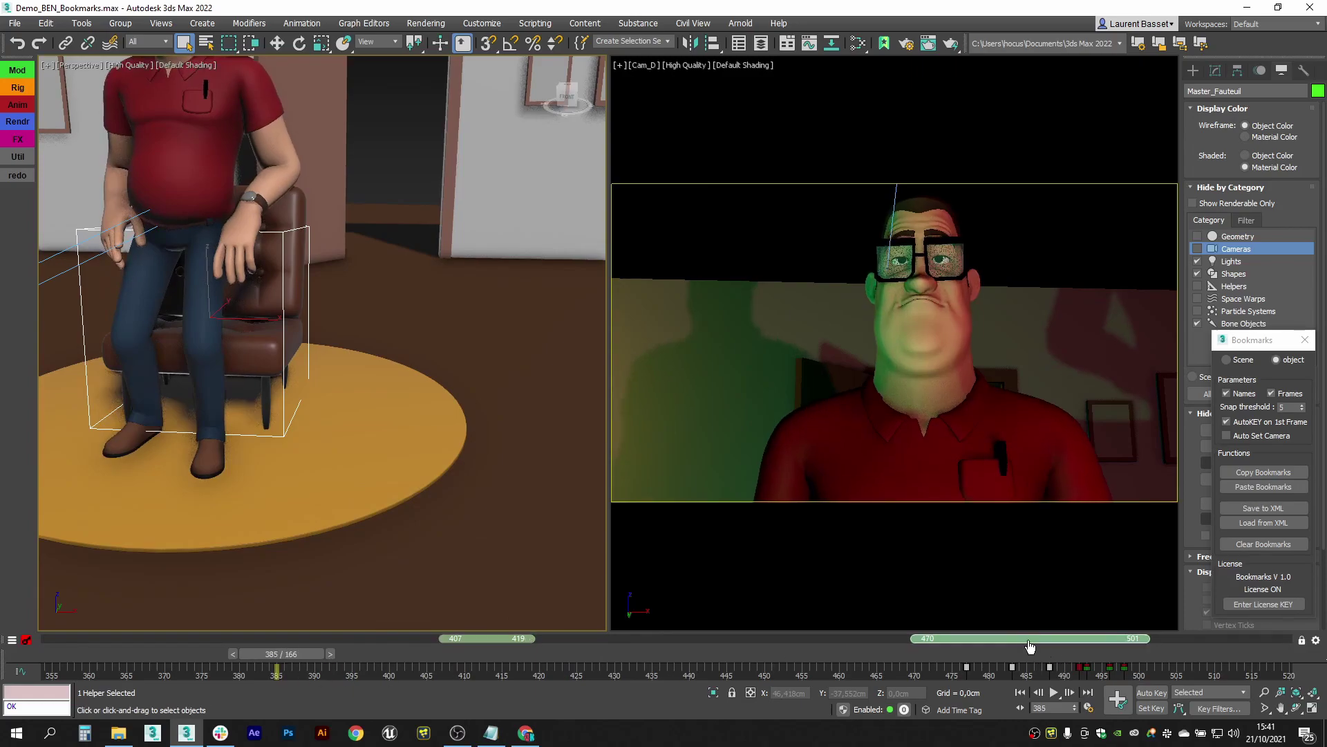
Select all the keys covered by the bookmark at frames 470–501, and clear the key selection
{"action": "right_click", "coordinate": [1028, 640]}
{"action": "mouse_move", "coordinate": [1085, 699]}
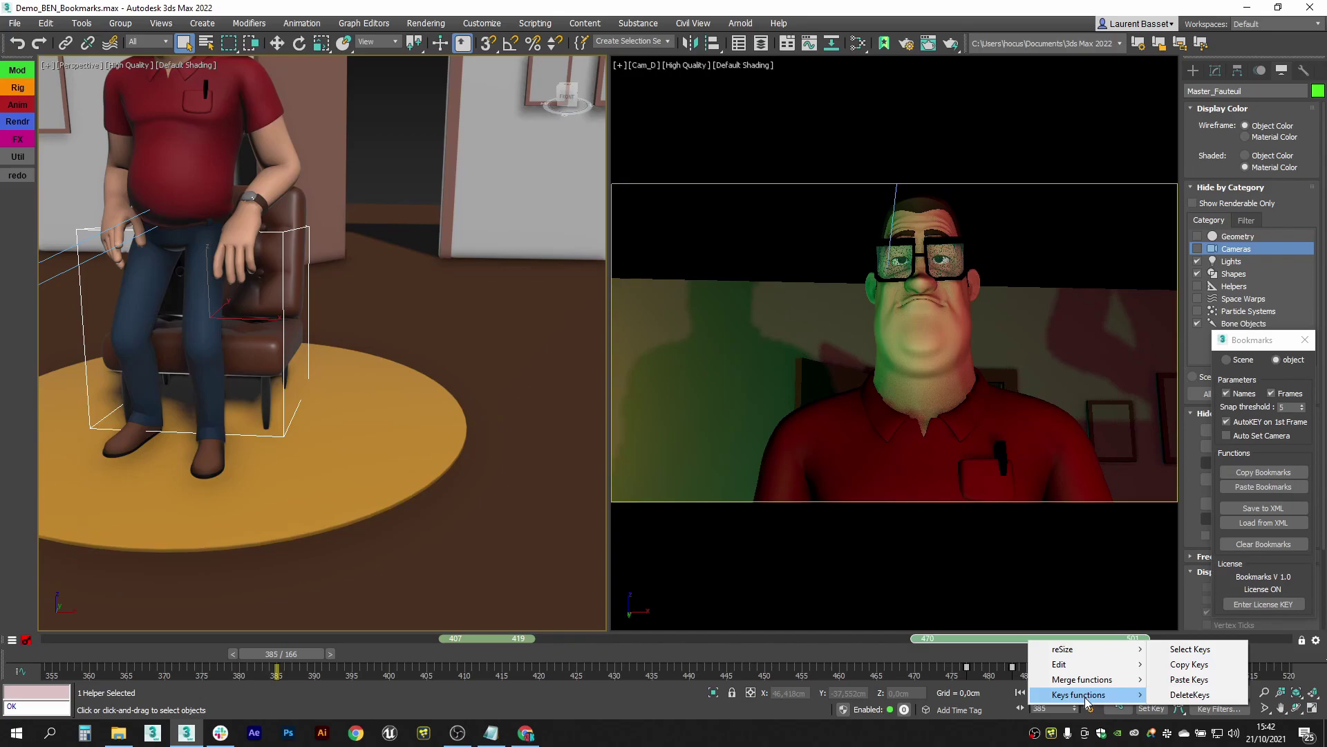
{"action": "left_click", "coordinate": [1192, 651]}
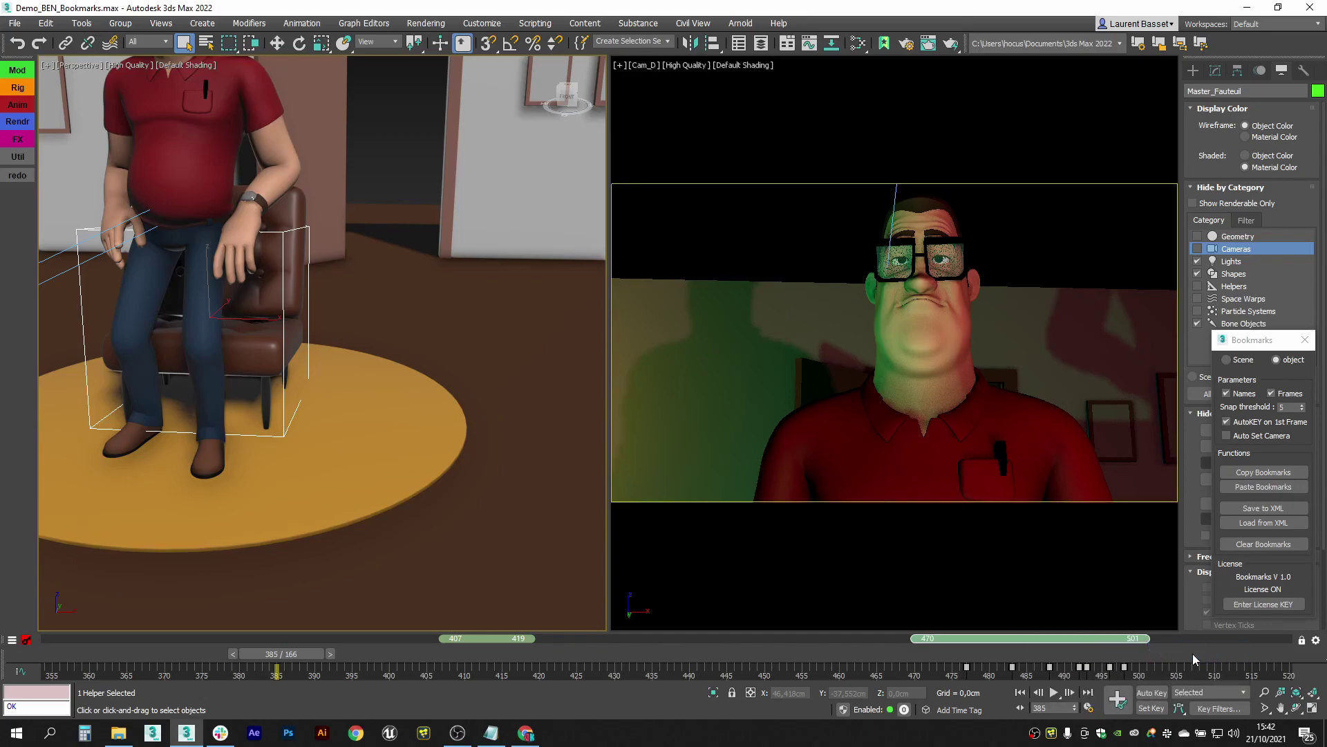
{"action": "left_click", "coordinate": [1163, 669]}
Move the longer bookmark to frames 459–490 without its keys and select only the keys it covers
{"action": "left_click_drag", "start_coordinate": [1051, 646], "coordinate": [976, 654]}
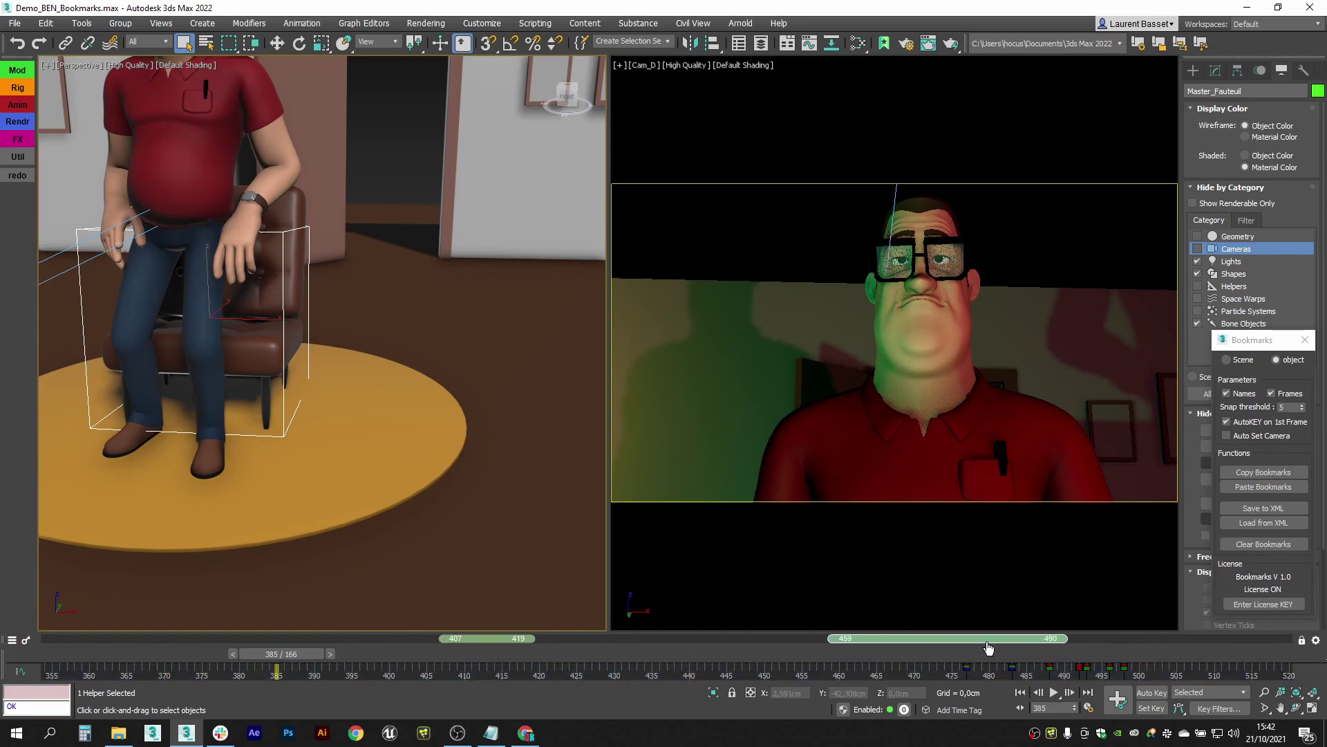
{"action": "right_click", "coordinate": [989, 647]}
{"action": "mouse_move", "coordinate": [1075, 700]}
{"action": "left_click", "coordinate": [1139, 654]}
Move the longer bookmark to frames 471–502 without its keys and copy the keys it covers
{"action": "left_click_drag", "start_coordinate": [954, 647], "coordinate": [1046, 649]}
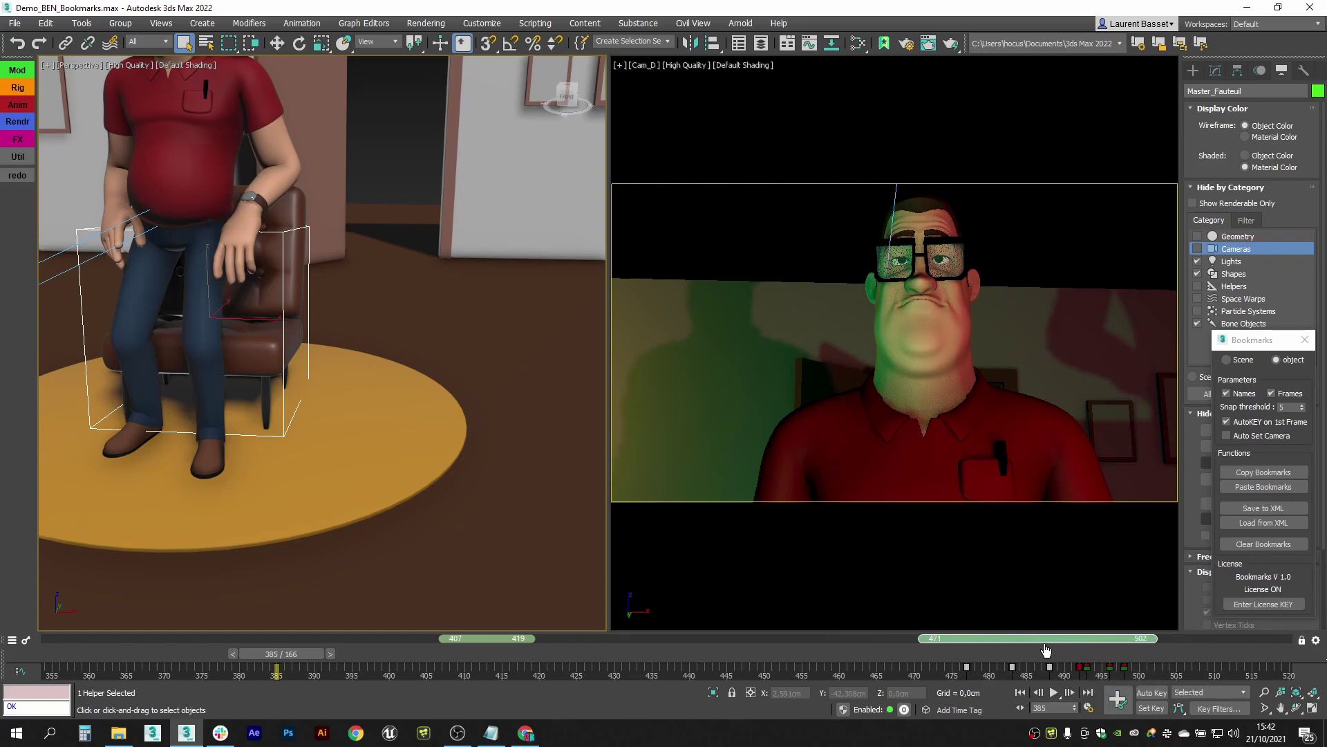
{"action": "right_click", "coordinate": [1035, 636]}
{"action": "mouse_move", "coordinate": [1097, 695]}
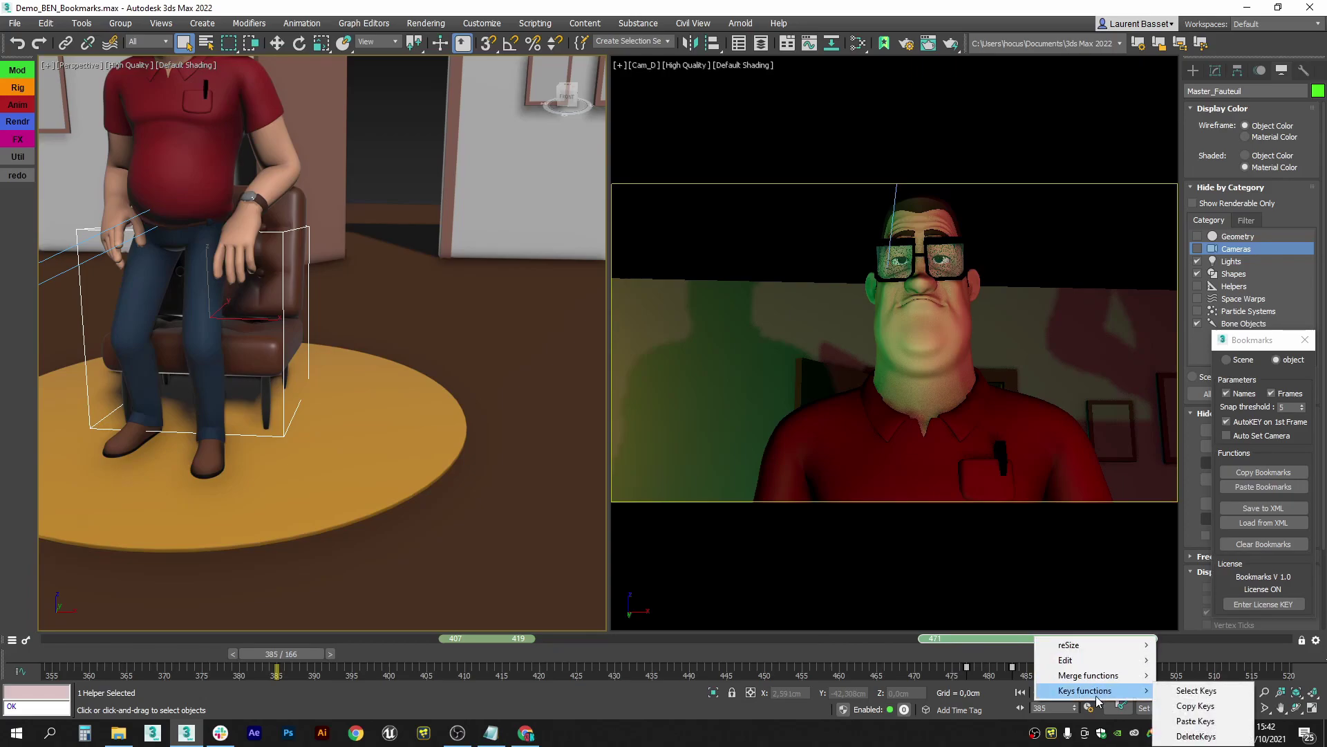
{"action": "left_click", "coordinate": [1201, 707]}
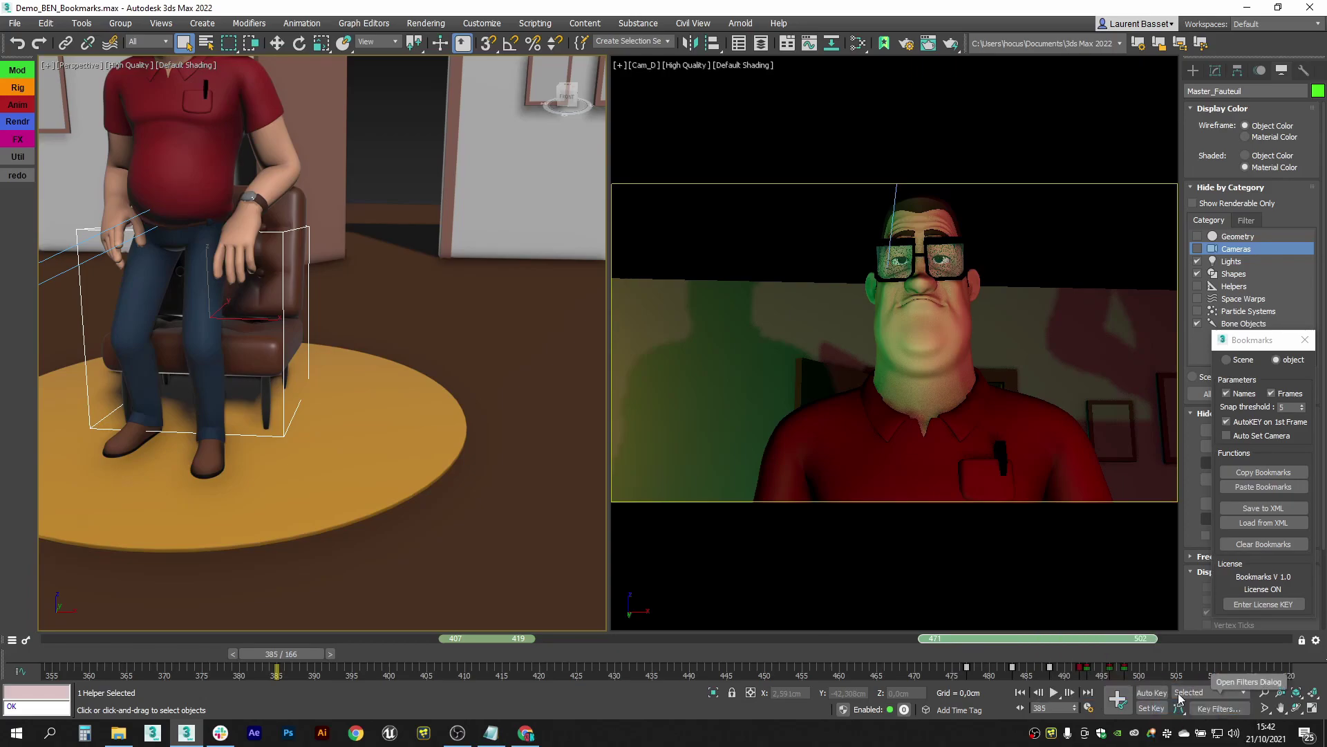
Paste the copied keys into the 407–419 bookmark and stretch its end to frame 429 together with the keys
{"action": "right_click", "coordinate": [480, 637]}
{"action": "mouse_move", "coordinate": [553, 692]}
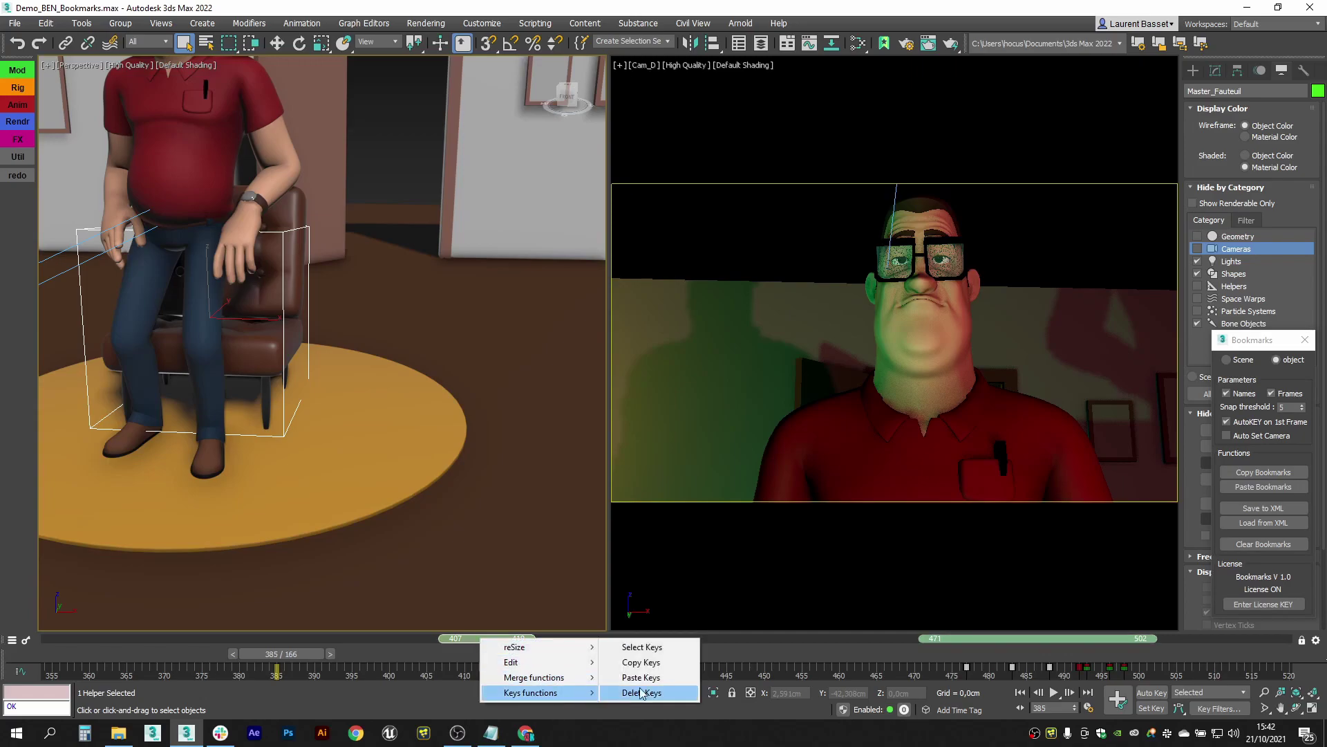
{"action": "left_click", "coordinate": [640, 693]}
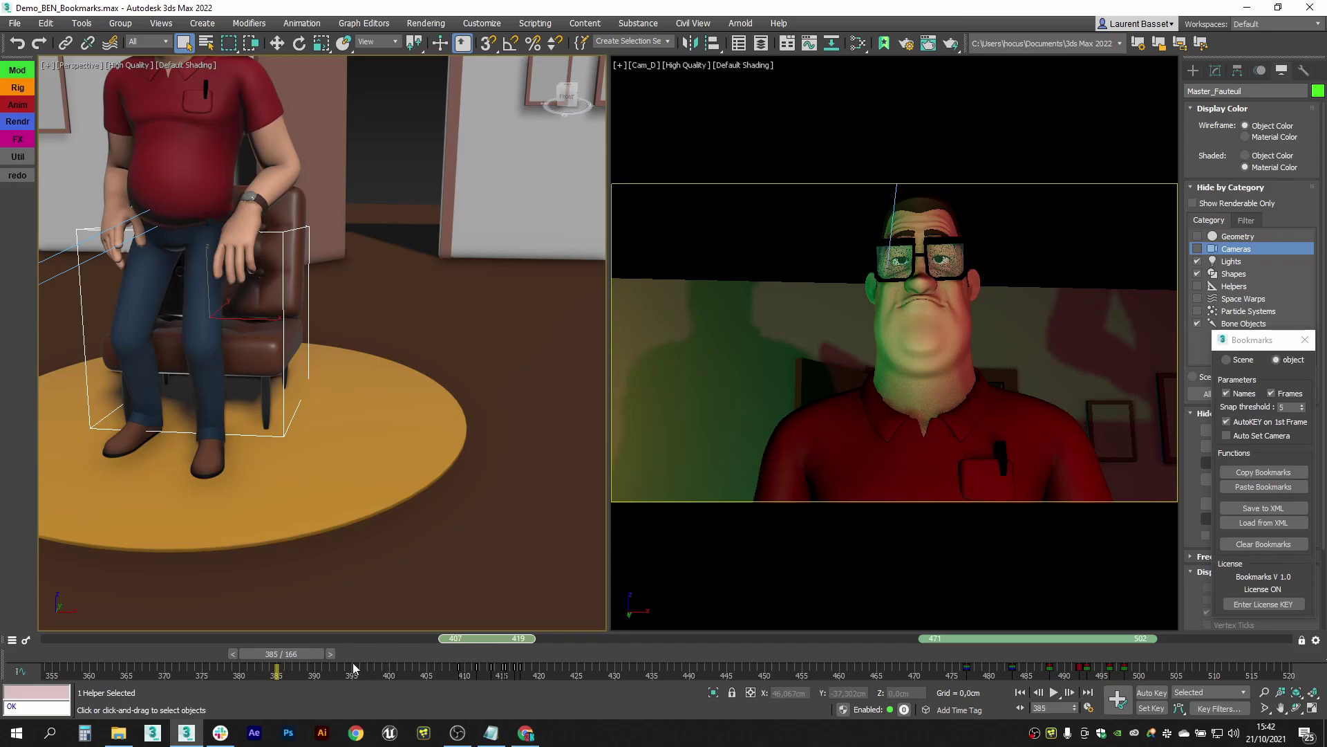
{"action": "left_click_drag", "start_coordinate": [276, 654], "coordinate": [480, 653]}
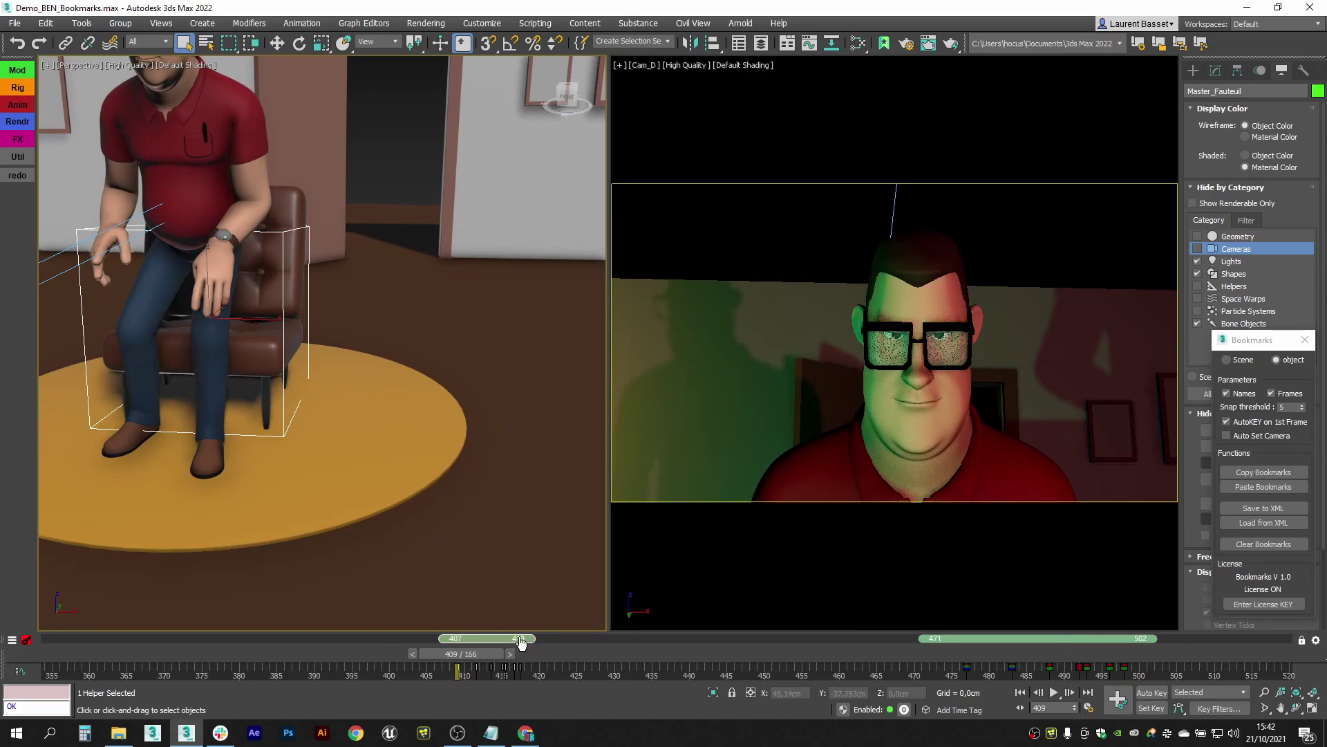
{"action": "left_click_drag", "start_coordinate": [533, 638], "coordinate": [604, 639]}
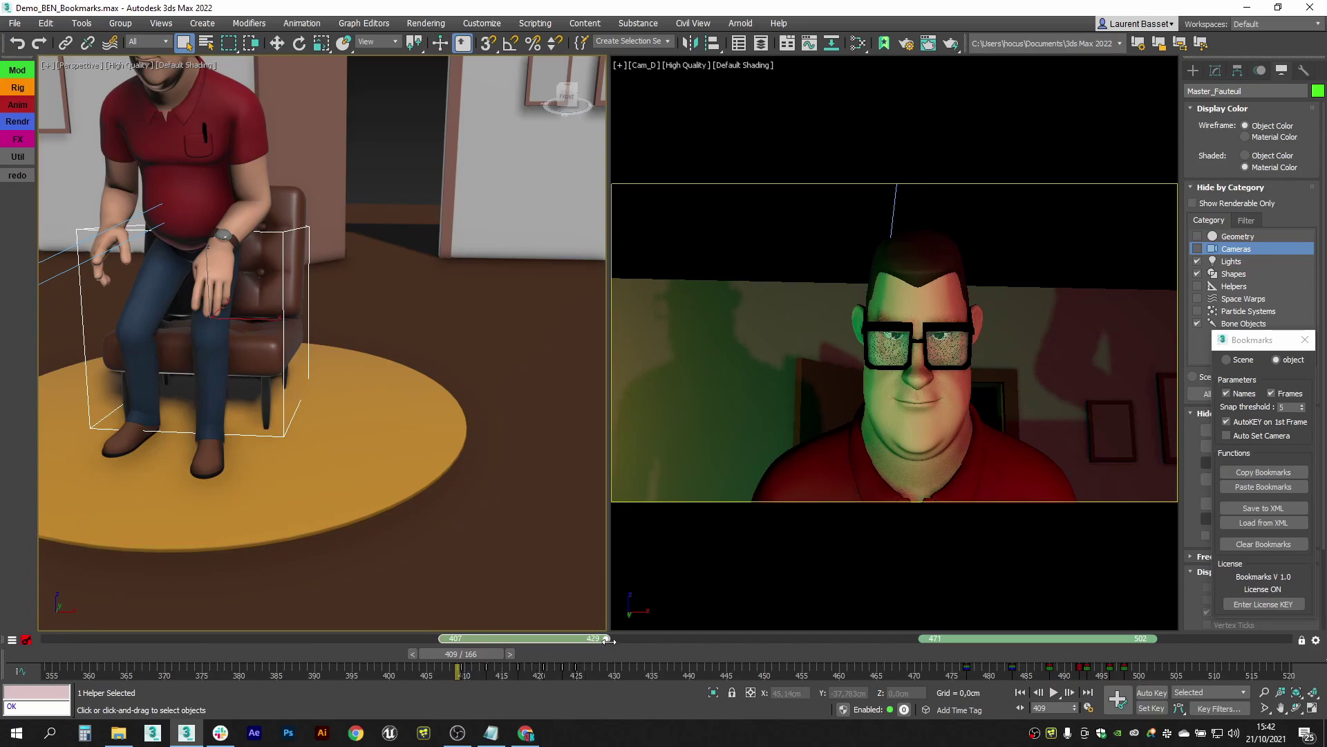
Try to delete the keys covered by the armchair bookmark at frames 471–502
{"action": "right_click", "coordinate": [1035, 636]}
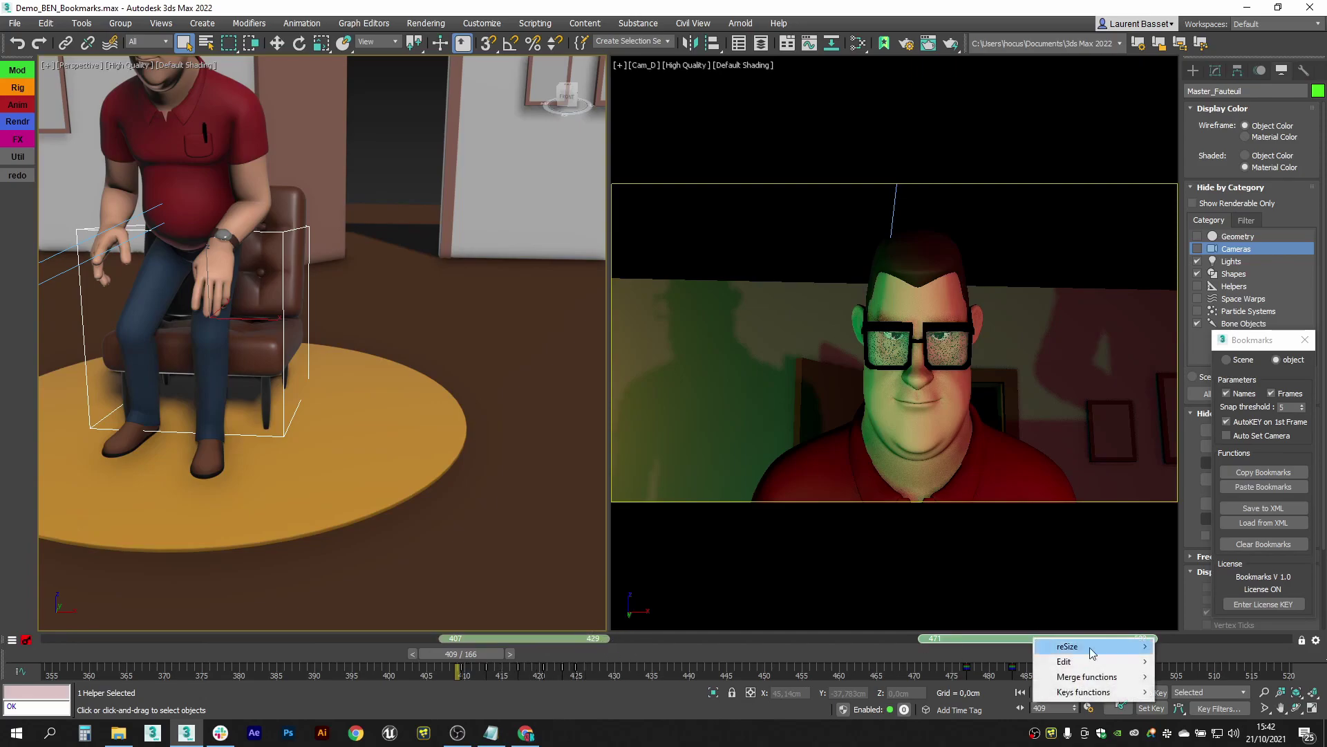
{"action": "mouse_move", "coordinate": [1115, 699]}
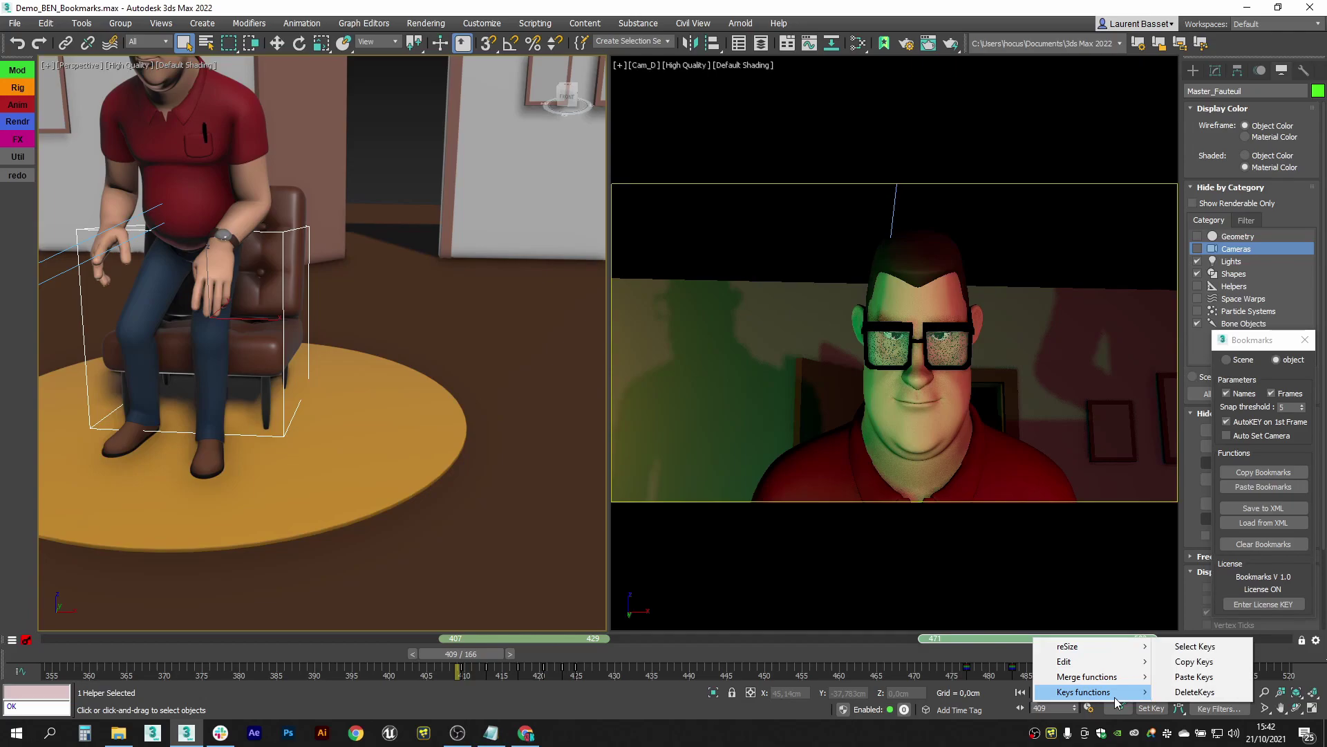
{"action": "left_click", "coordinate": [1209, 692]}
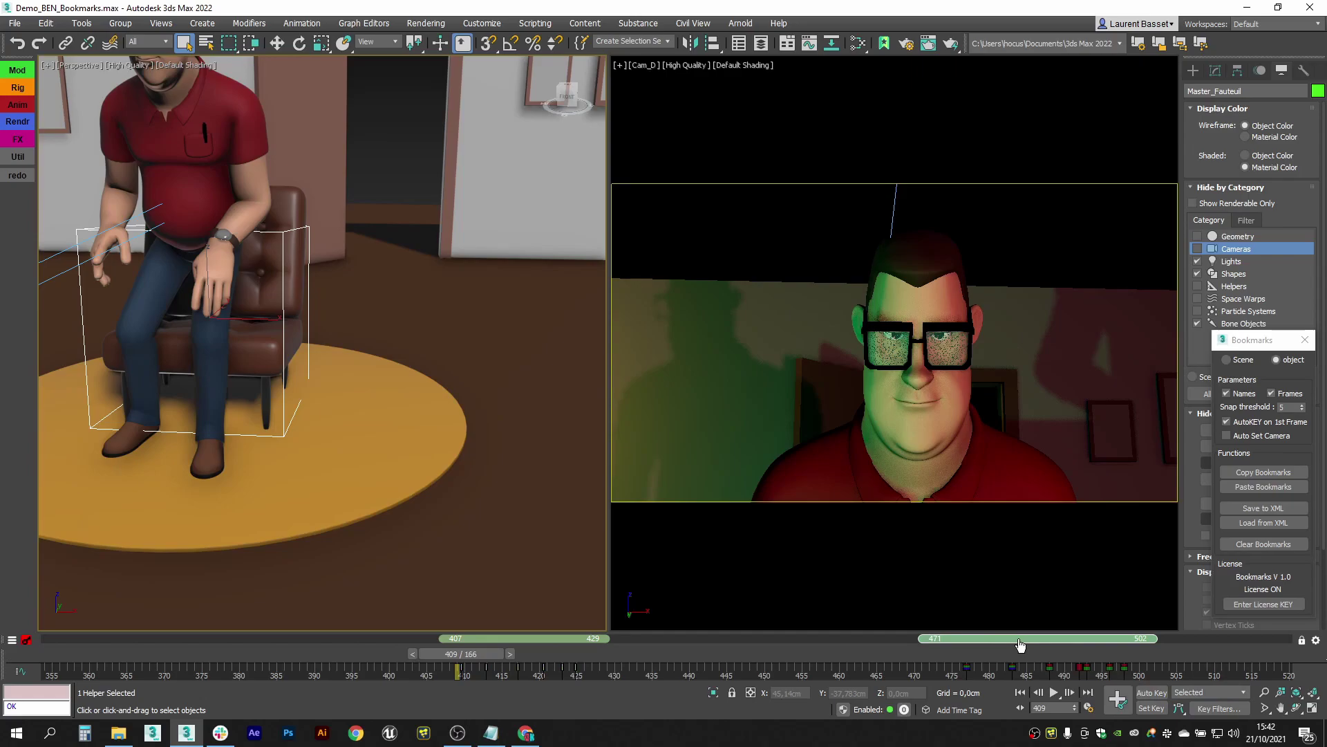
{"action": "left_click", "coordinate": [1018, 641]}
{"action": "left_click_drag", "start_coordinate": [911, 654], "coordinate": [974, 657]}
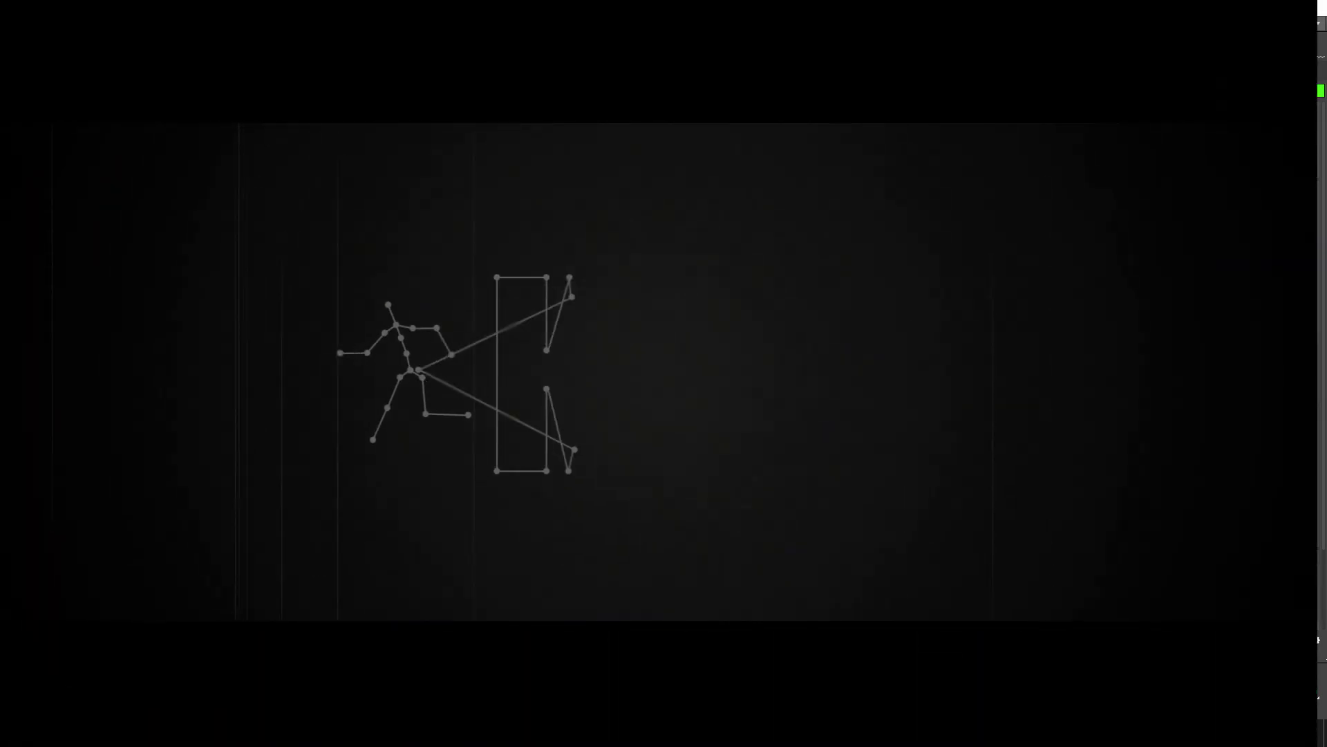